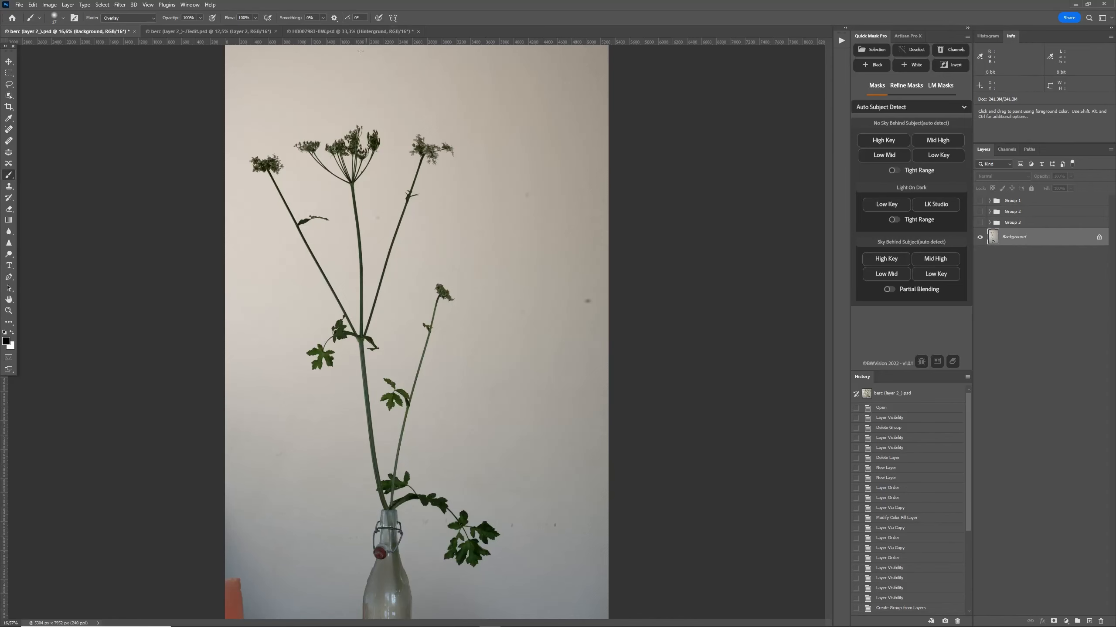
View the church photo H8007983-BW.psd and return to the plant photo, comparing the two example images.
left_click(350, 32)
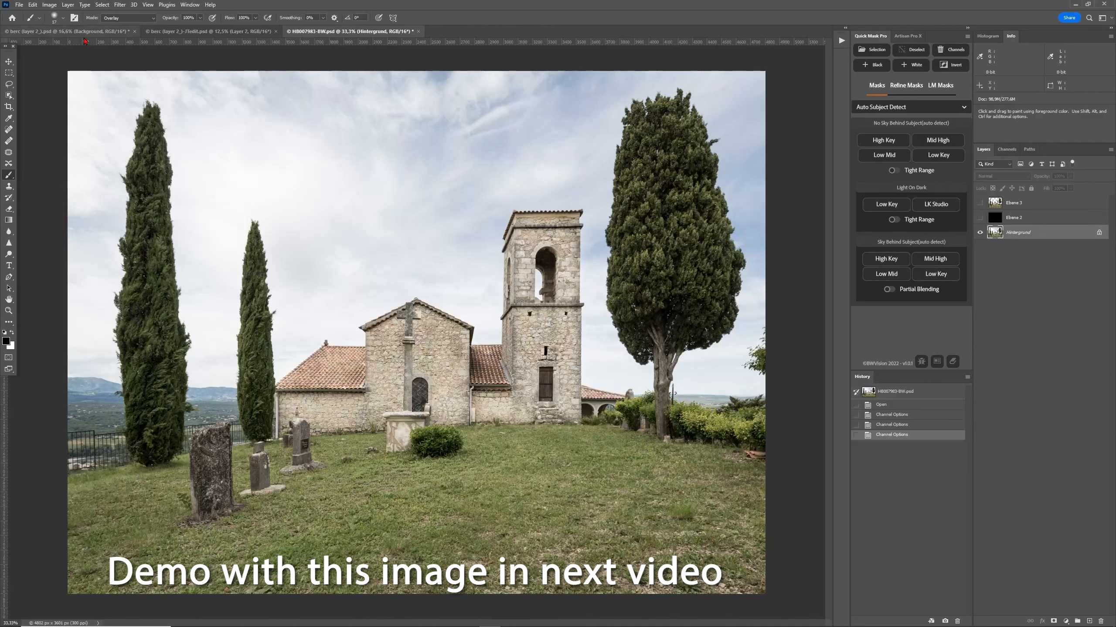
left_click(88, 32)
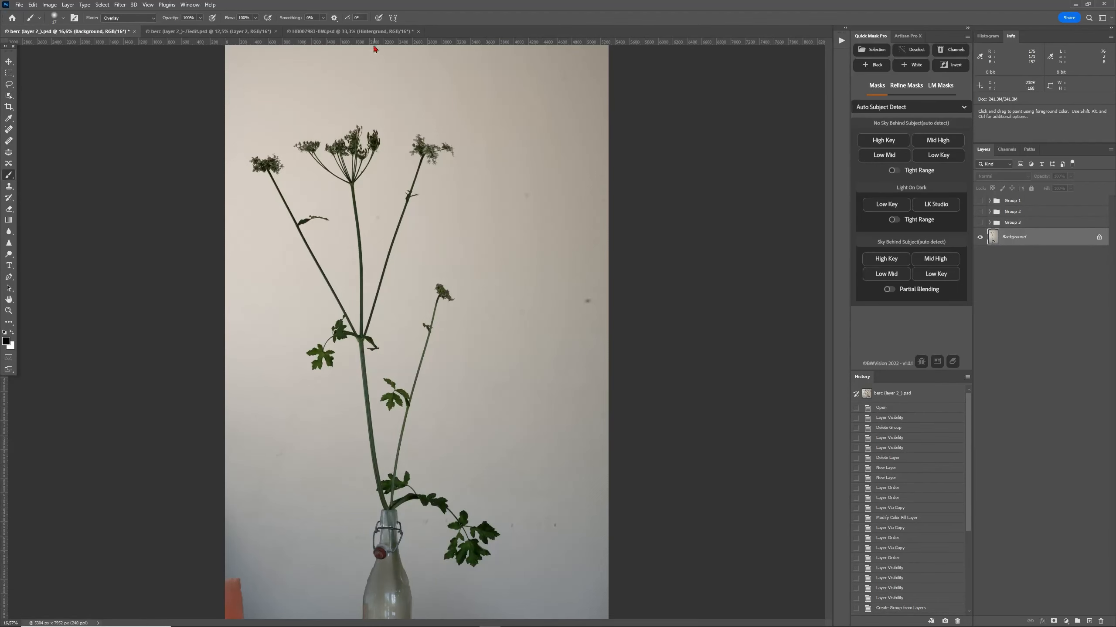
left_click(370, 33)
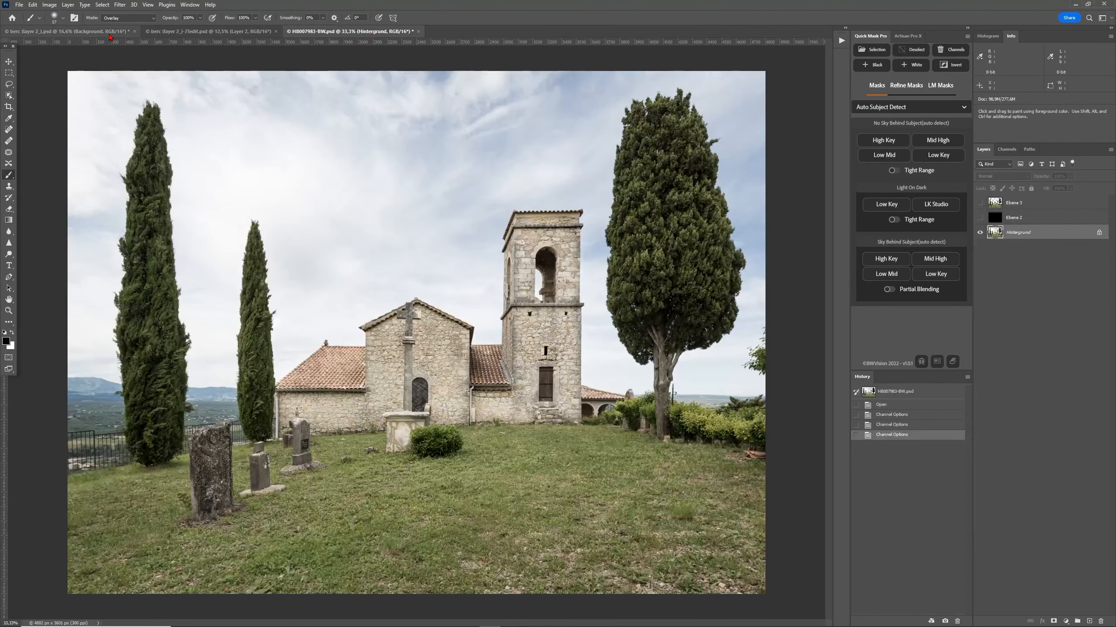
left_click(108, 34)
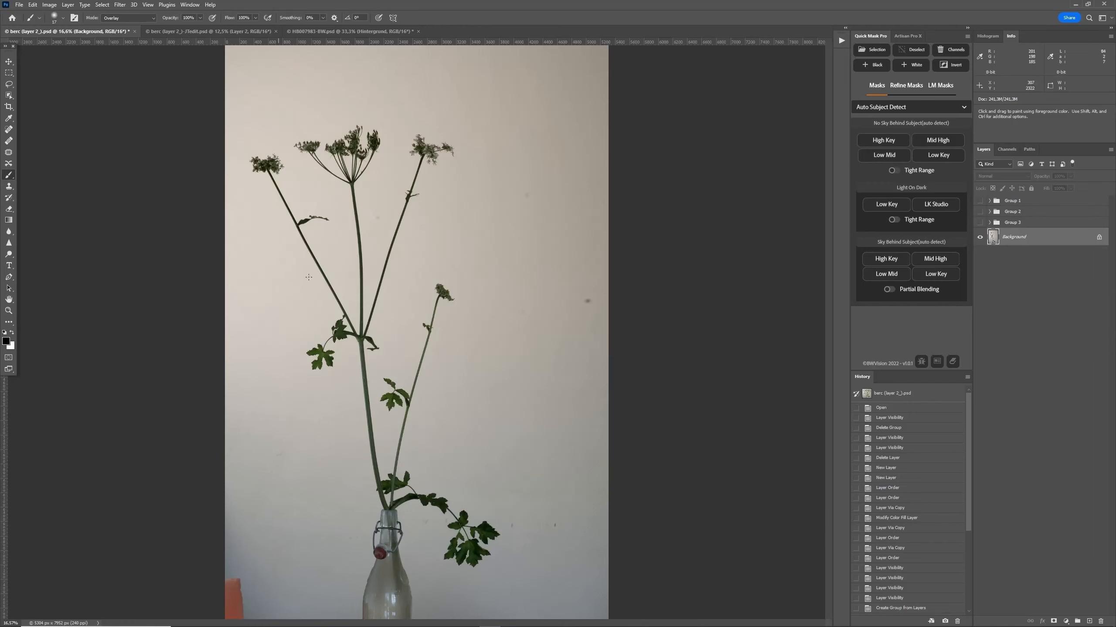
left_click(338, 32)
left_click(66, 32)
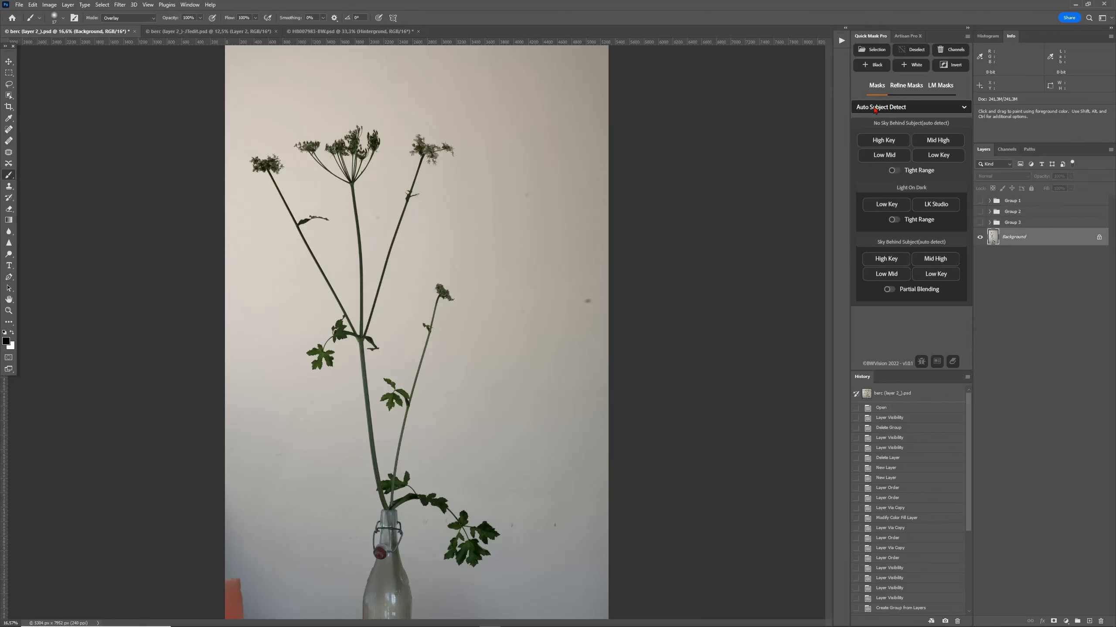
left_click(901, 111)
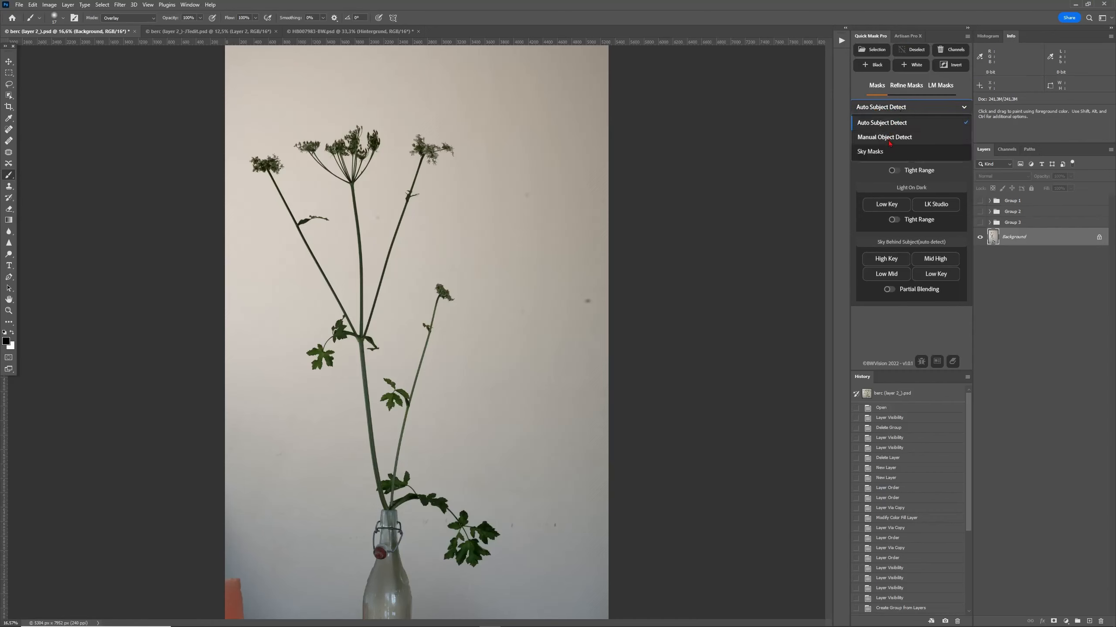
left_click(901, 113)
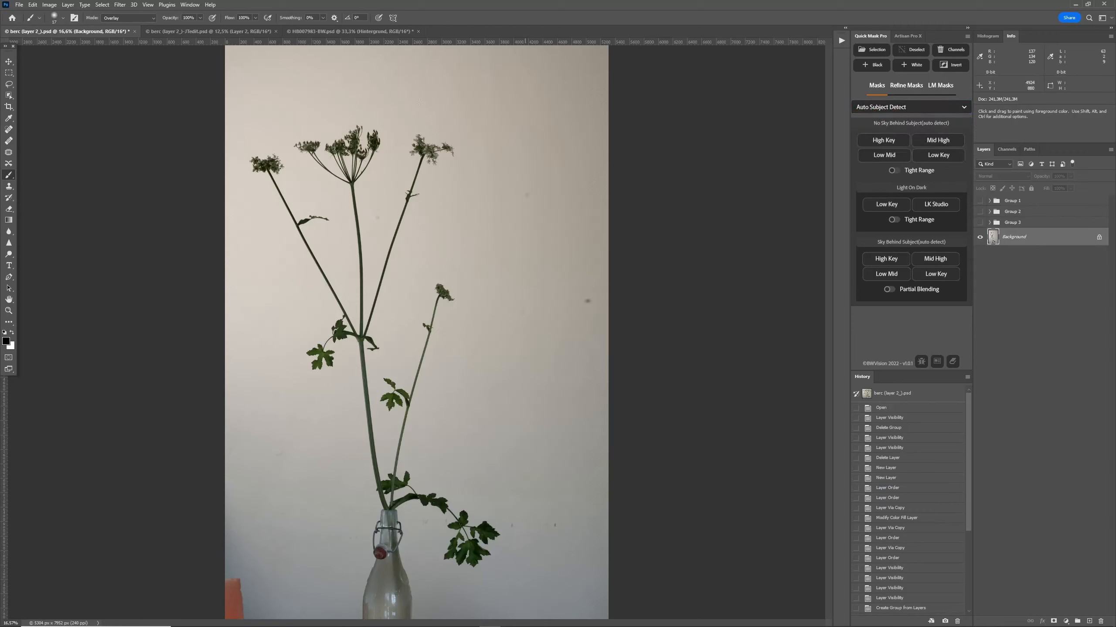
Select the plant and bottle automatically with the Select Subject command.
left_click(102, 4)
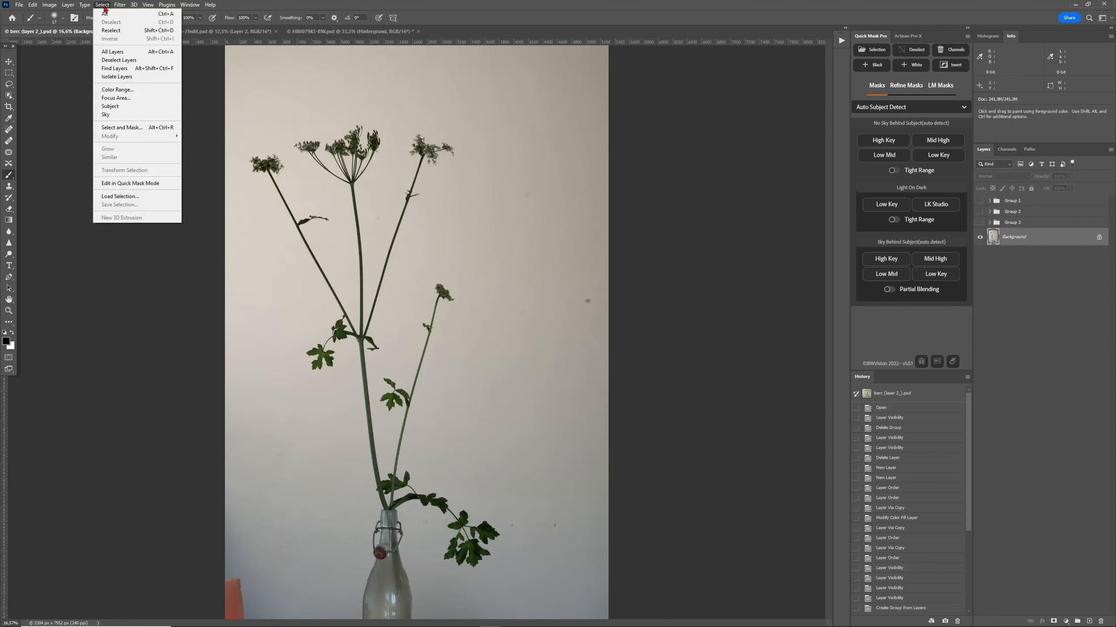
left_click(122, 107)
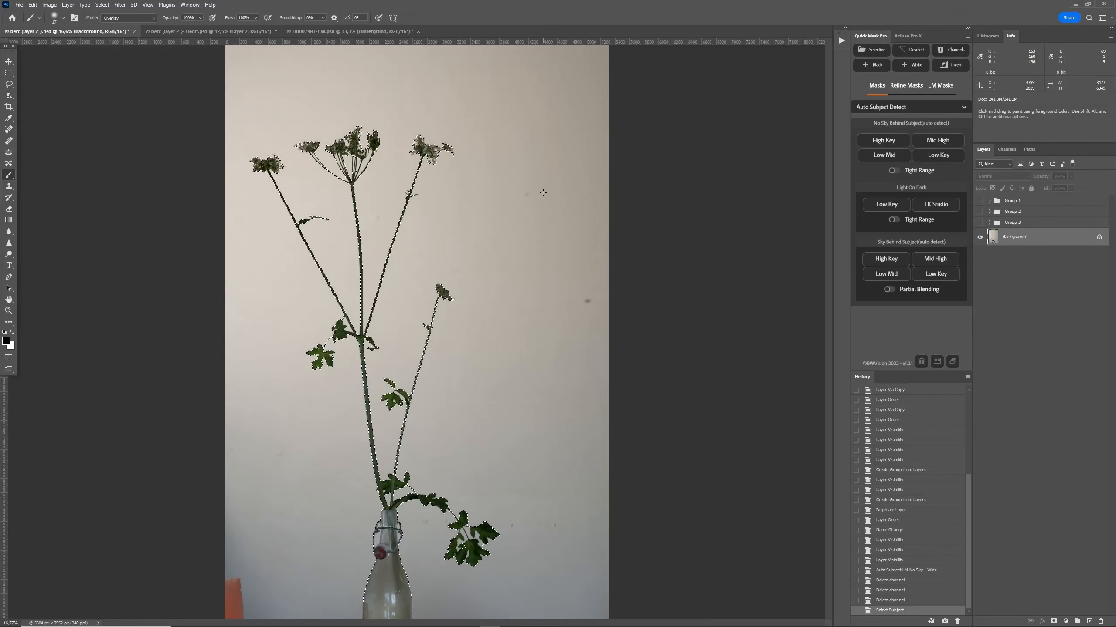
left_click(102, 5)
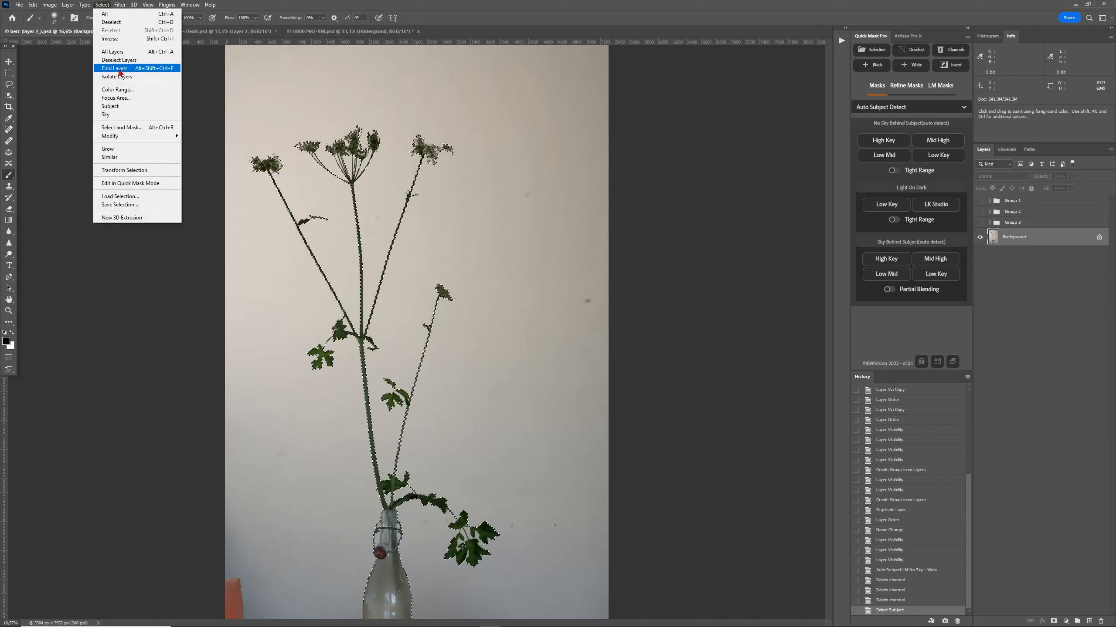
left_click(214, 6)
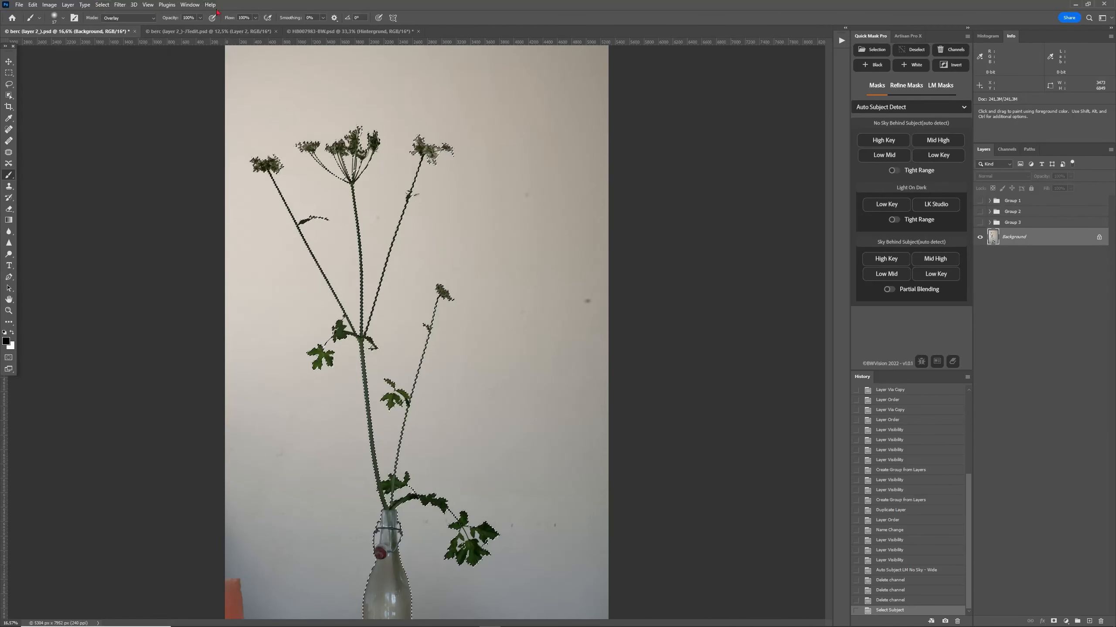
left_click(9, 95)
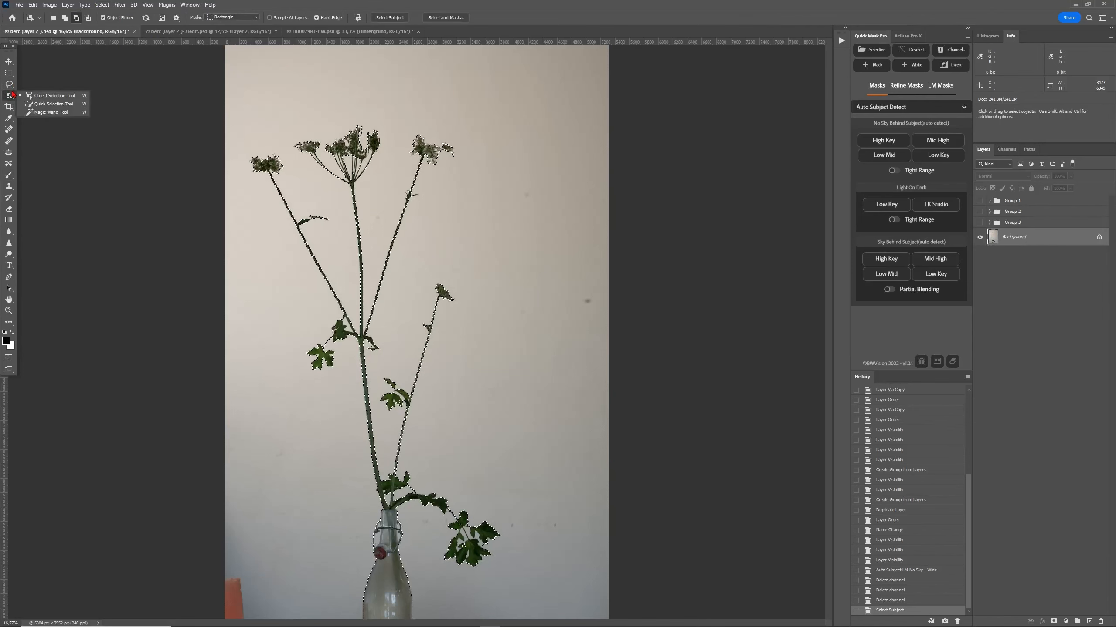
left_click(268, 7)
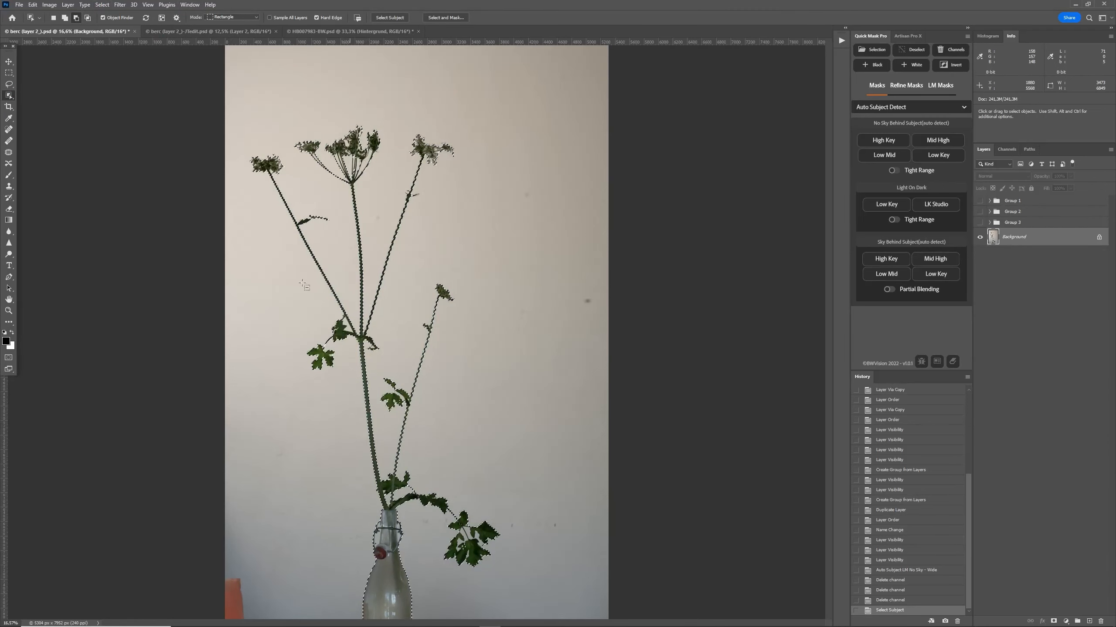
Save the subject selection as a new channel named SS PS and deselect it.
left_click(105, 5)
left_click(122, 208)
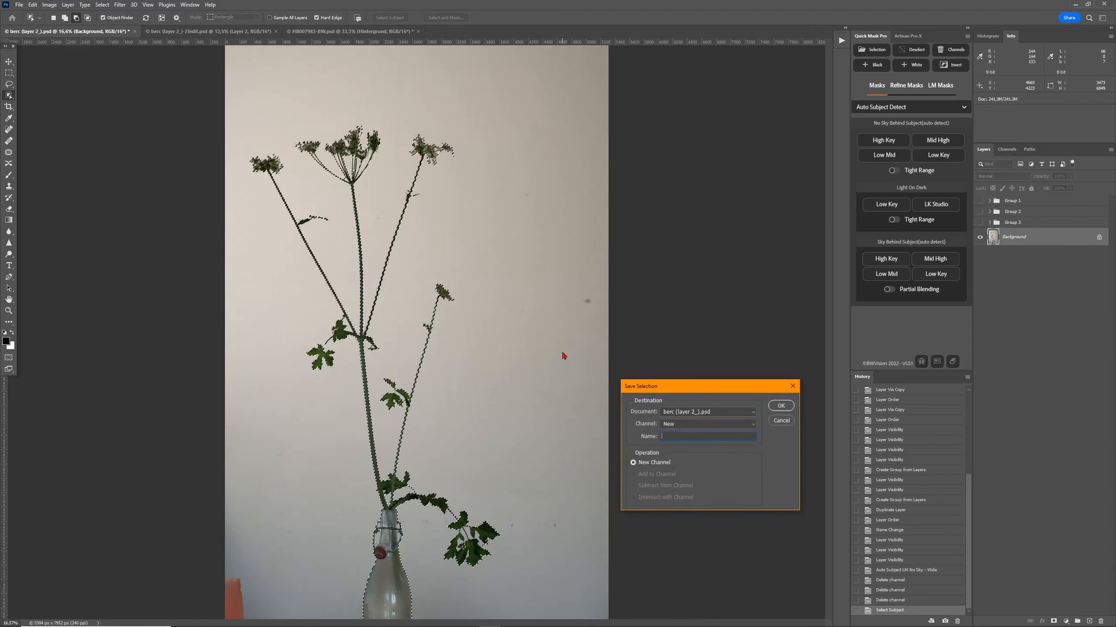
type("SS")
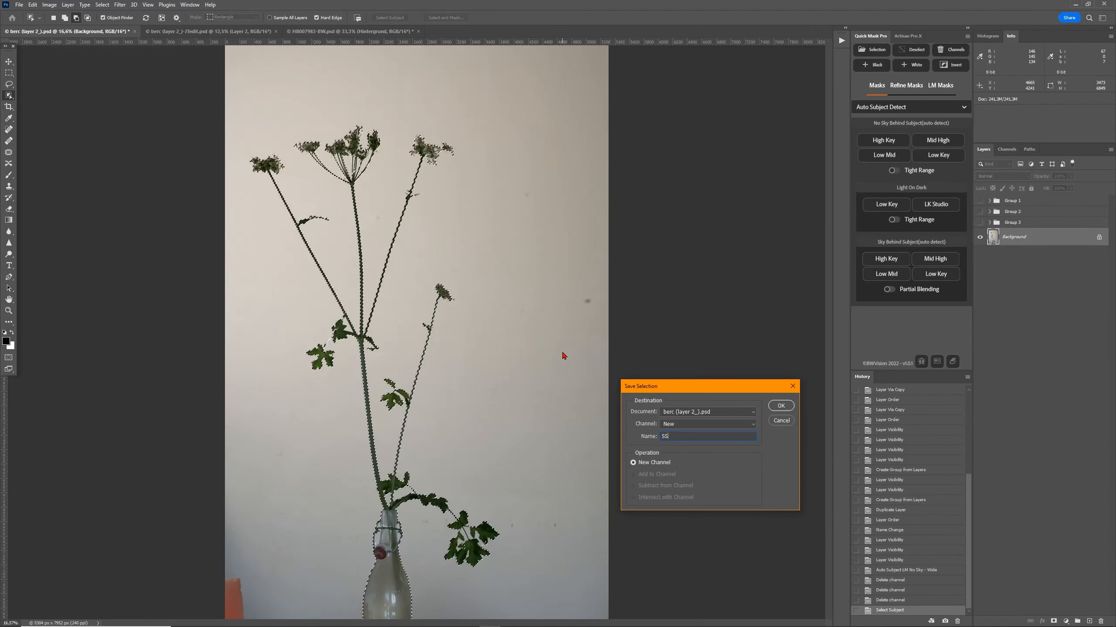
key("Return")
left_click(911, 49)
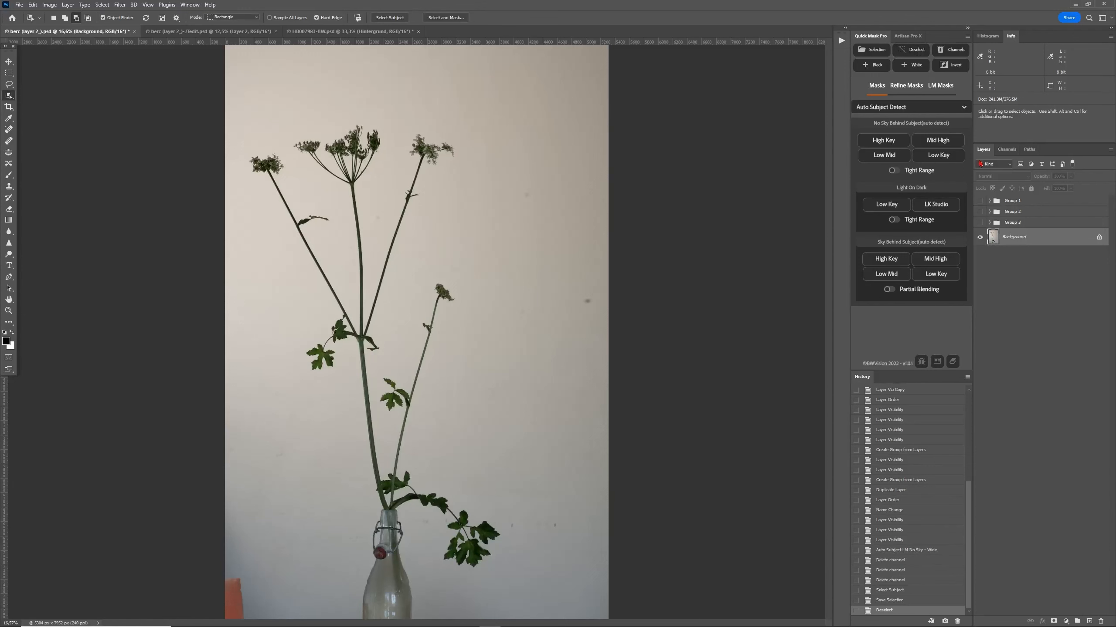
Display the SS PS channel alone and examine the mask around the upper flower heads at 100%.
left_click(1007, 149)
left_click(1007, 232)
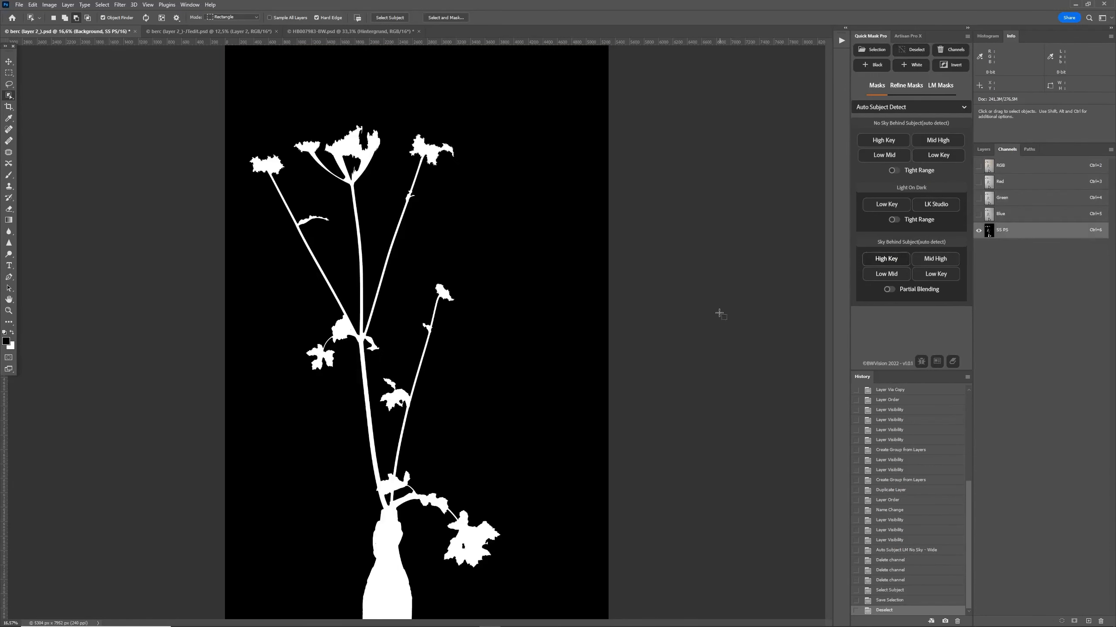
key("ctrl+plus")
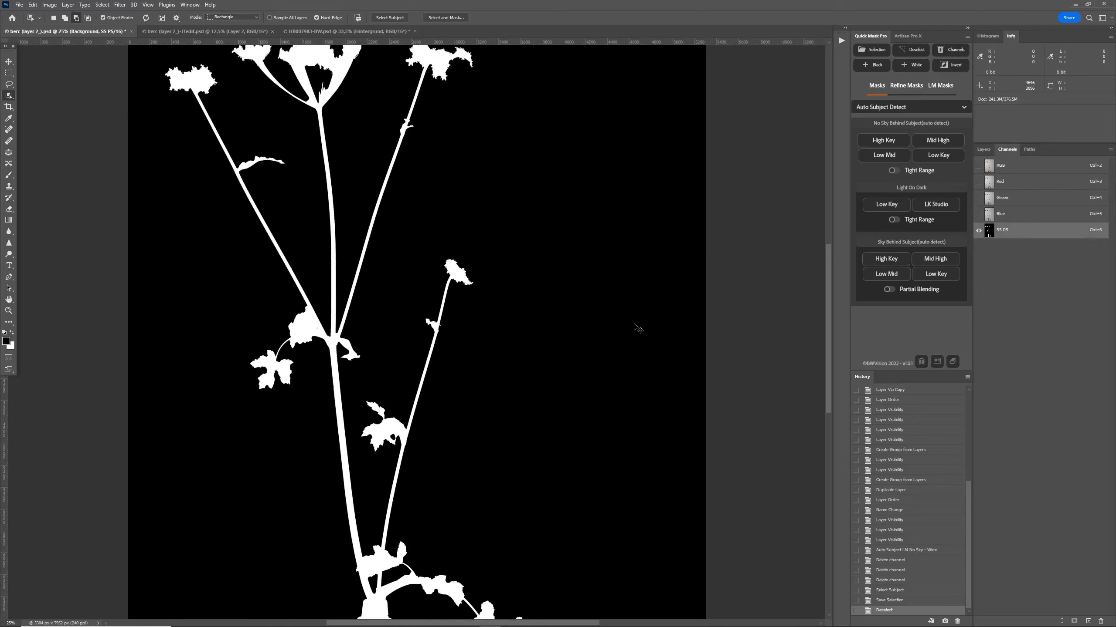
key("ctrl+plus")
scroll(588, 327, "up", 5)
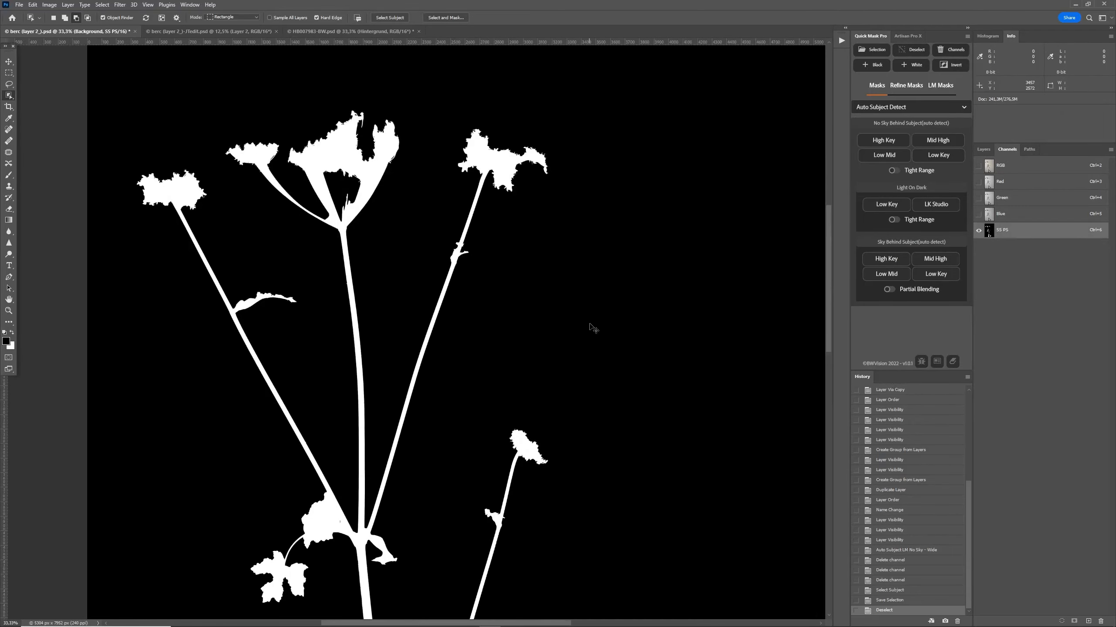
scroll(591, 327, "up", 4)
key("ctrl+plus")
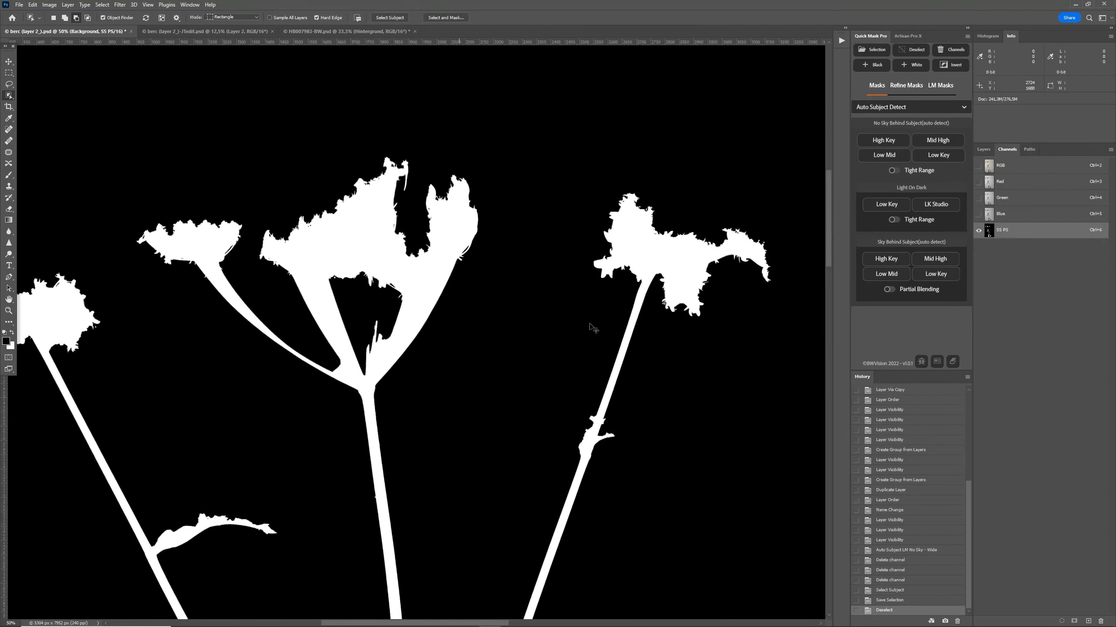
key("ctrl+plus")
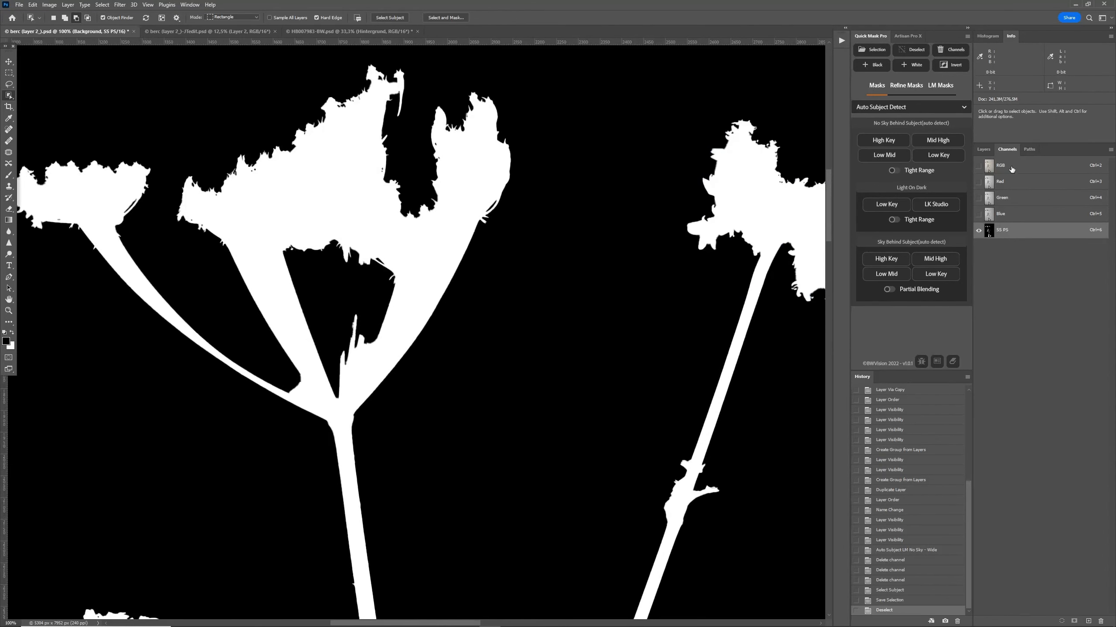
Compare the SS PS mask with the RGB image around the central flower head's thin stems.
left_click(1011, 166)
key("m")
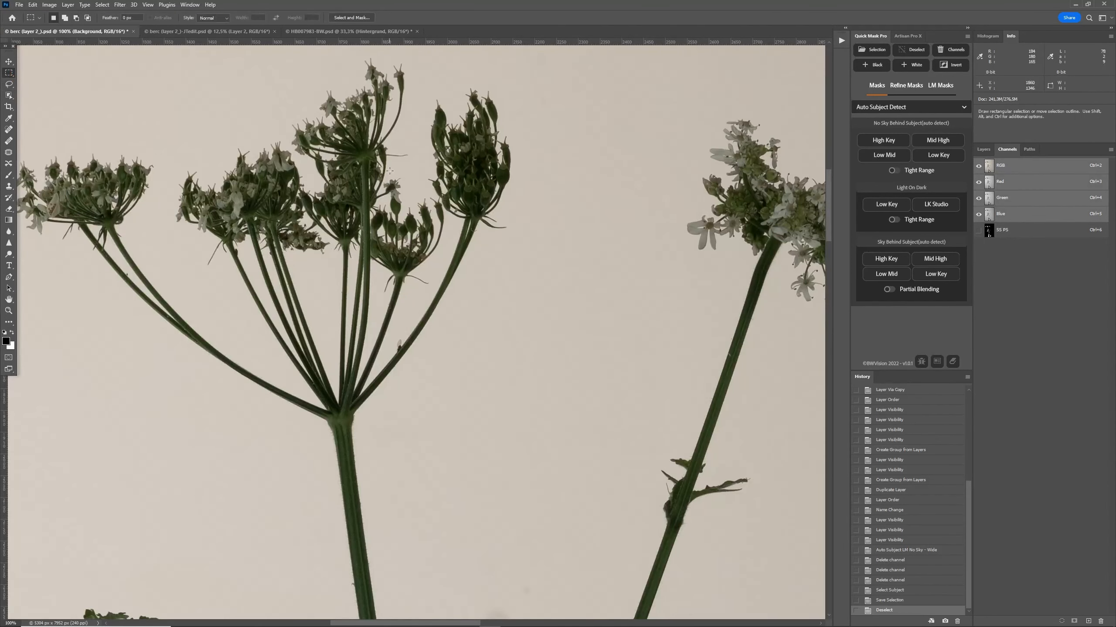
left_click(1015, 233)
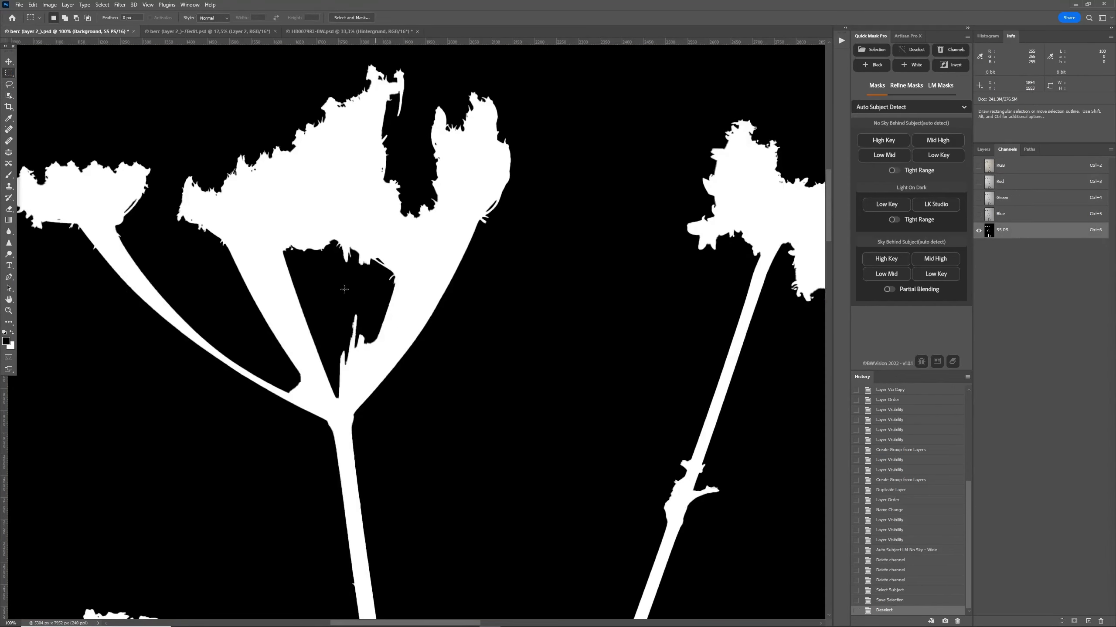
left_click(1015, 169)
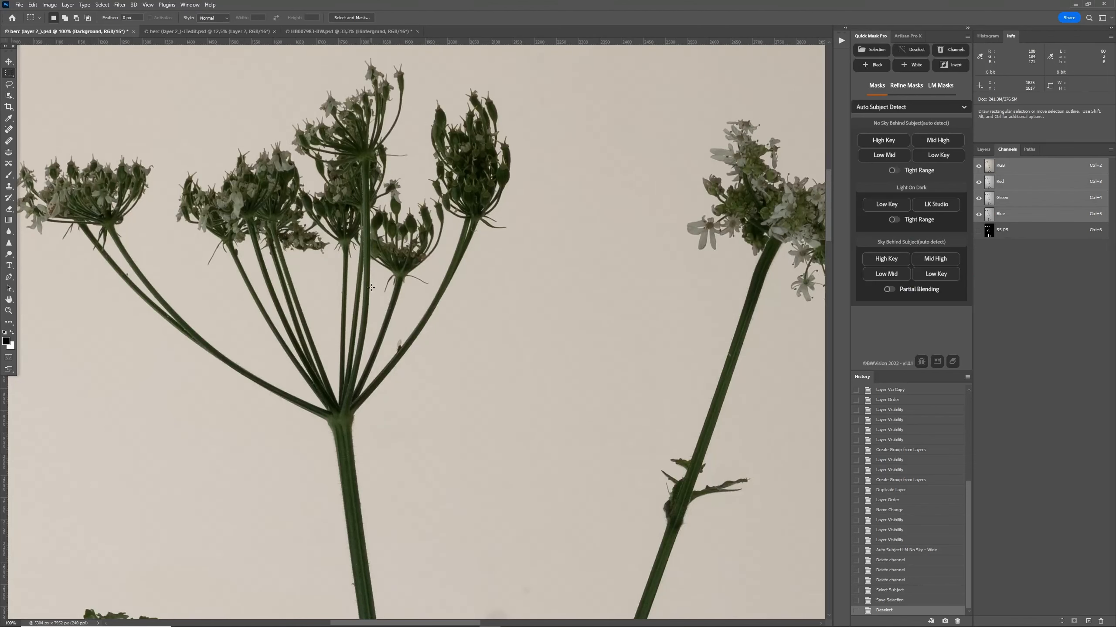
left_click(1001, 233)
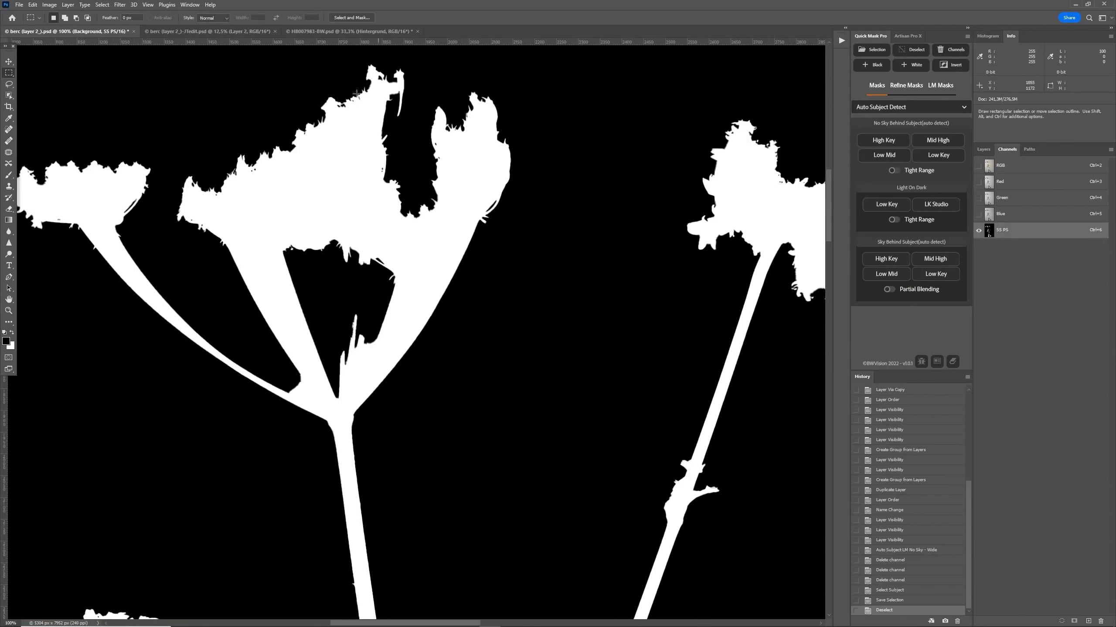
Examine the SS PS mask edges of the flower heads at 300%, checking them against the RGB image.
key("ctrl+plus")
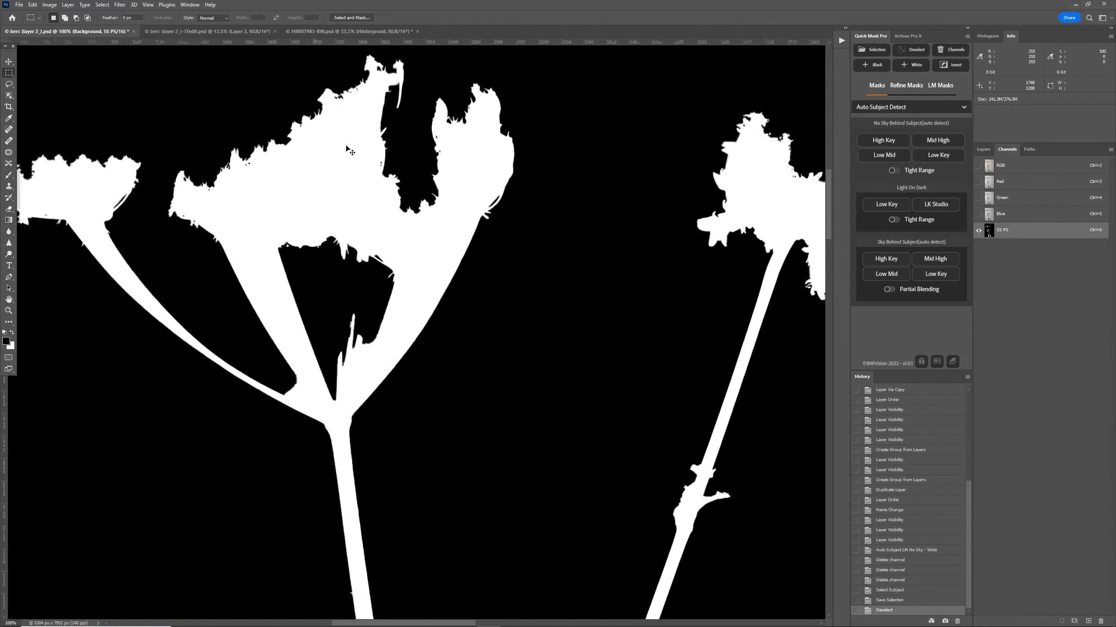
scroll(346, 145, "left", 4)
scroll(346, 145, "up", 8)
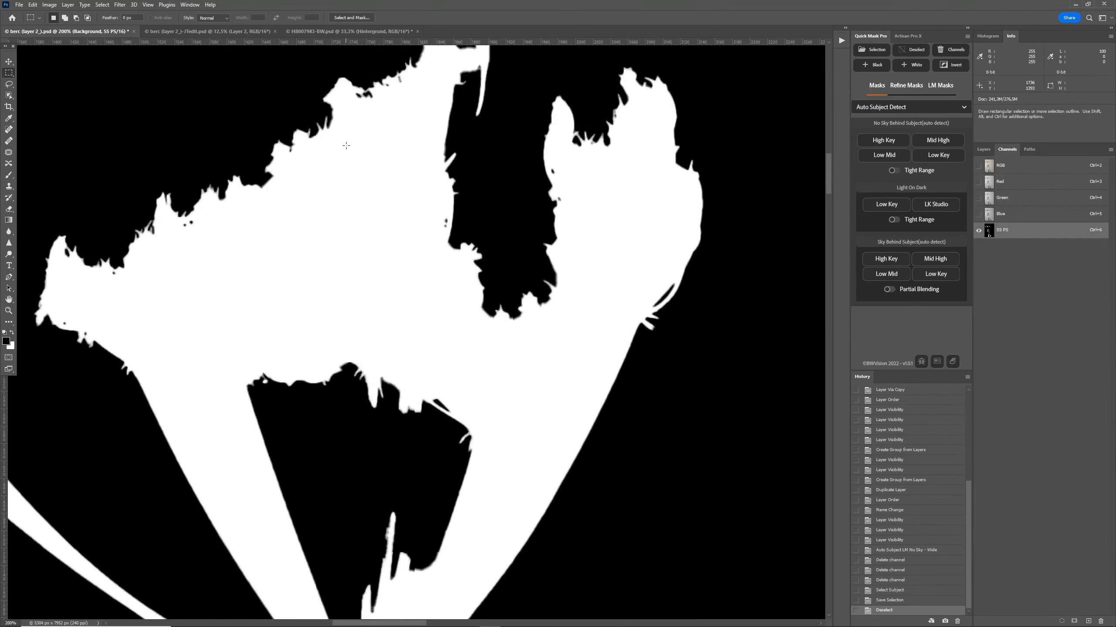
scroll(346, 146, "left", 3)
key("ctrl+plus")
scroll(346, 145, "left", 20)
scroll(346, 145, "up", 2)
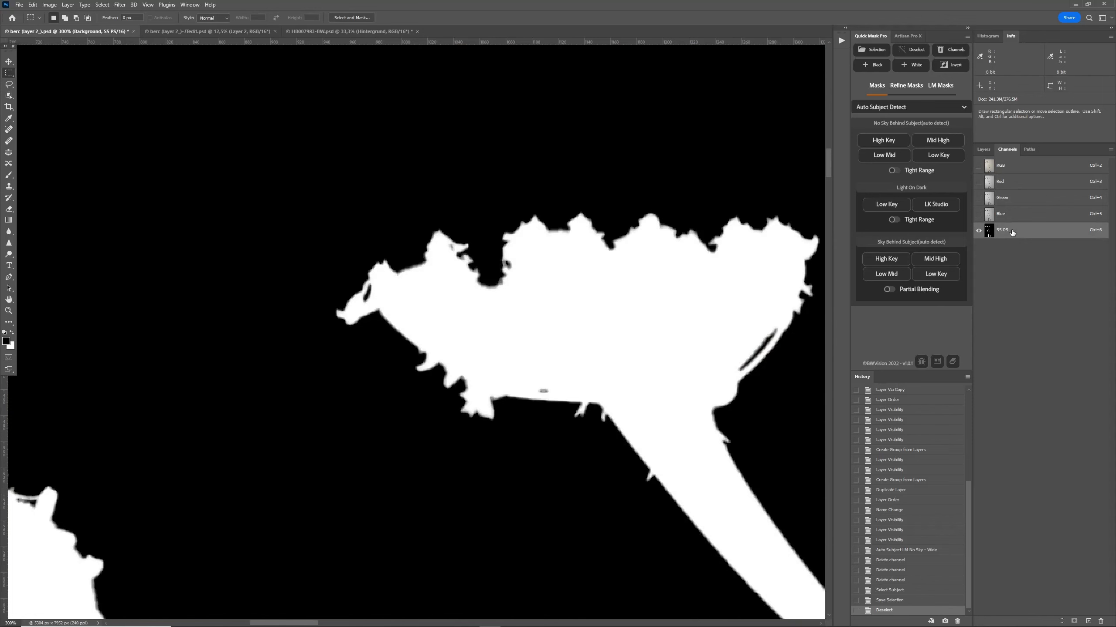
left_click(1000, 168)
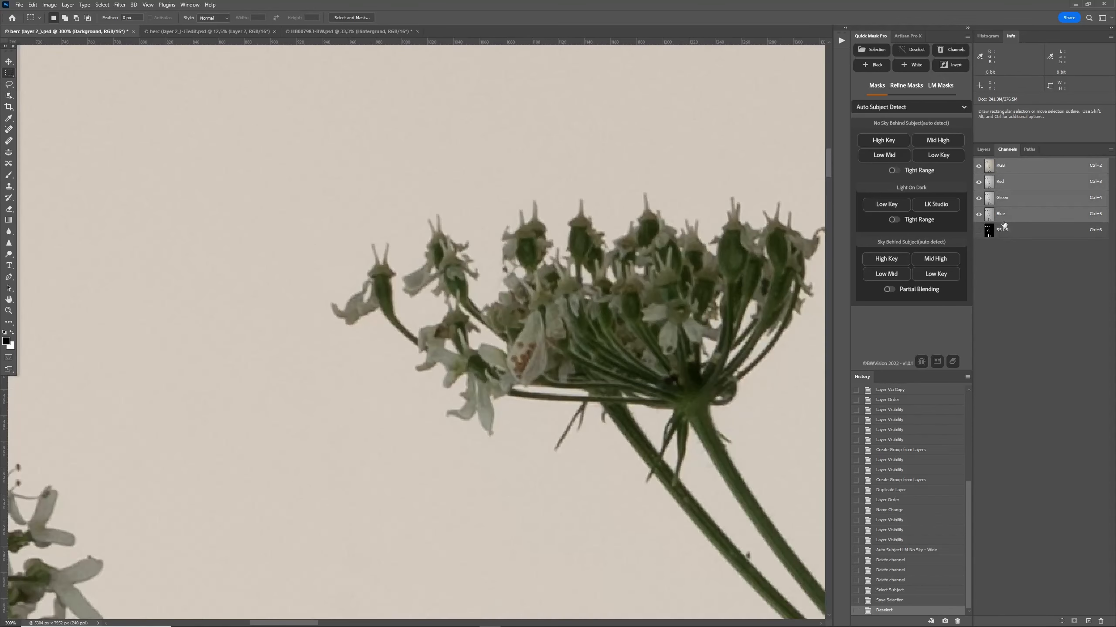
left_click(1003, 230)
scroll(403, 407, "left", 10)
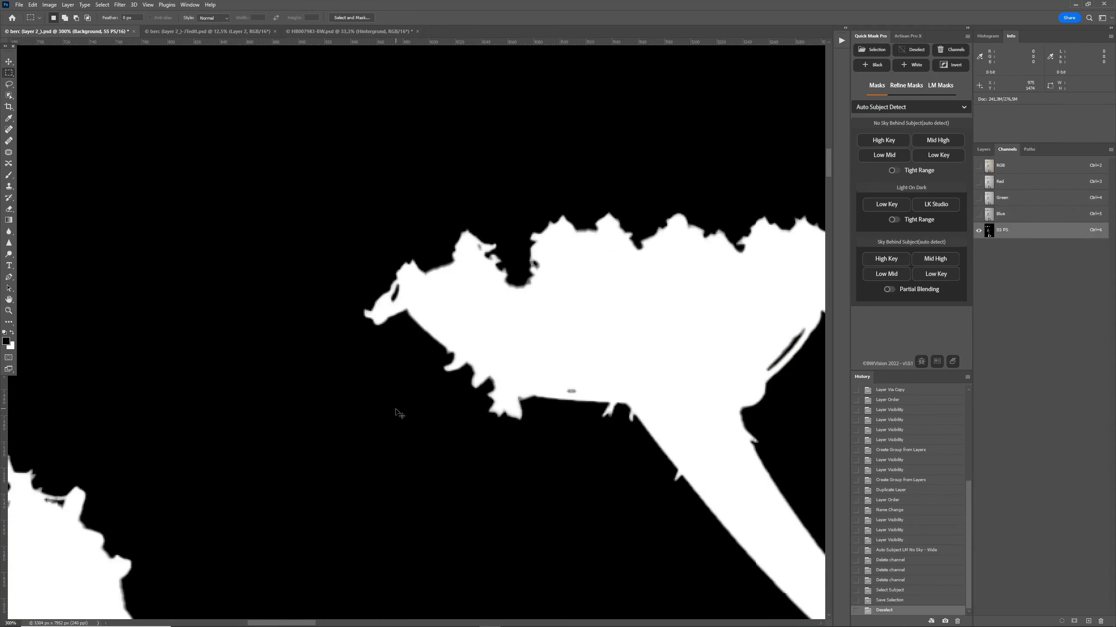
scroll(395, 410, "down", 2)
scroll(396, 409, "down", 2)
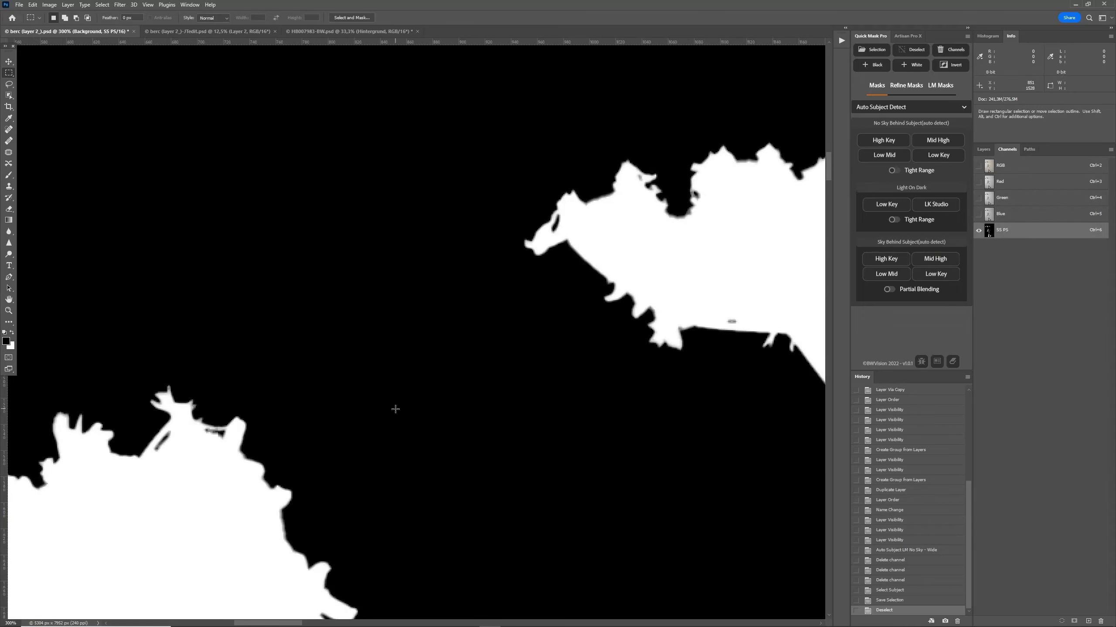
scroll(397, 411, "left", 9)
Restore the full RGB image and generate Low Mid masks for a subject with sky behind, using Auto Subject Detect.
key("ctrl+0")
left_click(1000, 165)
left_click(983, 149)
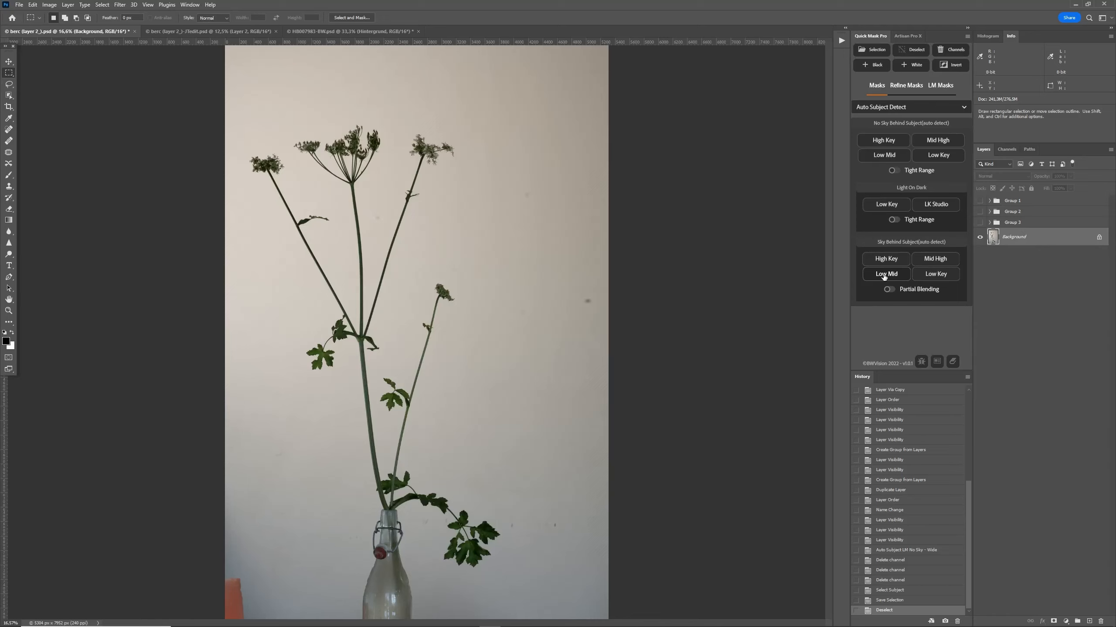
left_click(884, 275)
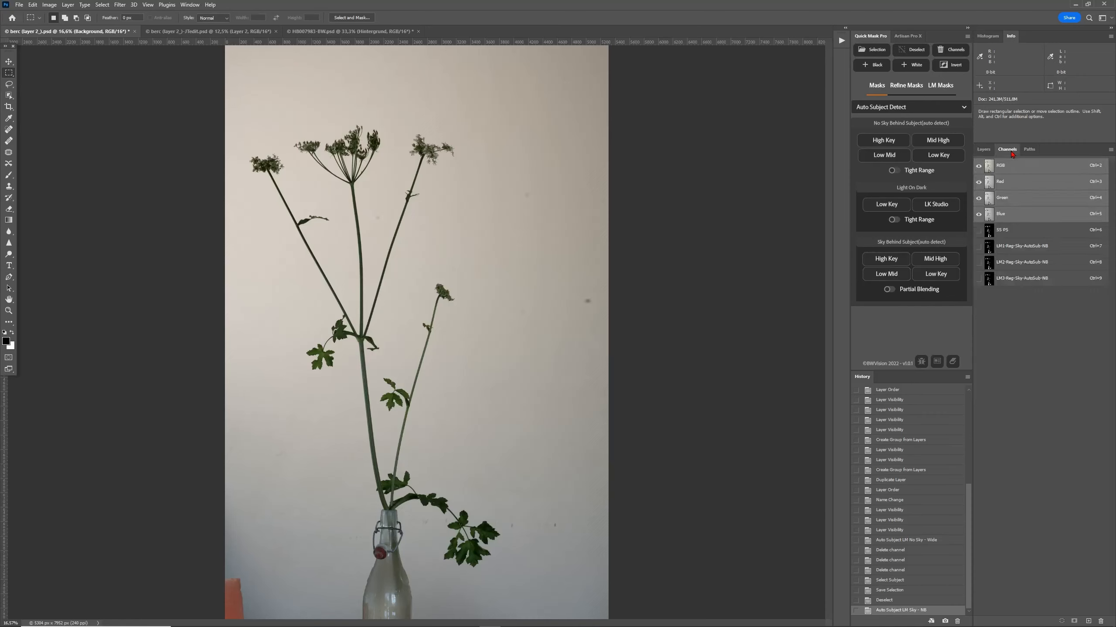
Compare the three generated Low Mid masks, LM1, LM2 and LM3, by displaying each channel alone at full-image view.
left_click(1029, 254)
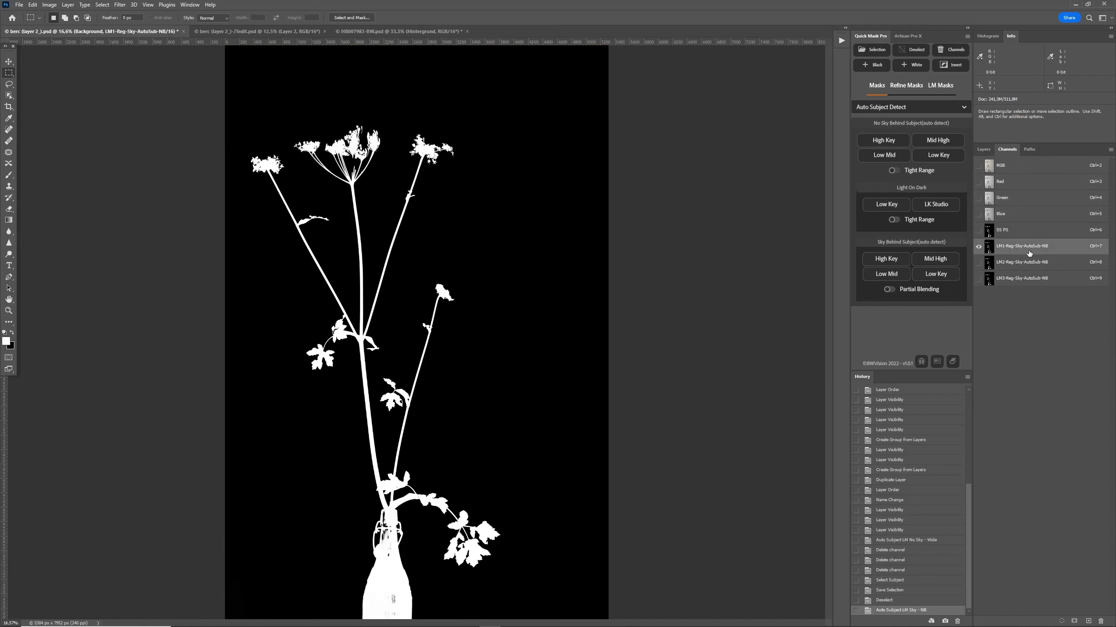
left_click(1028, 264)
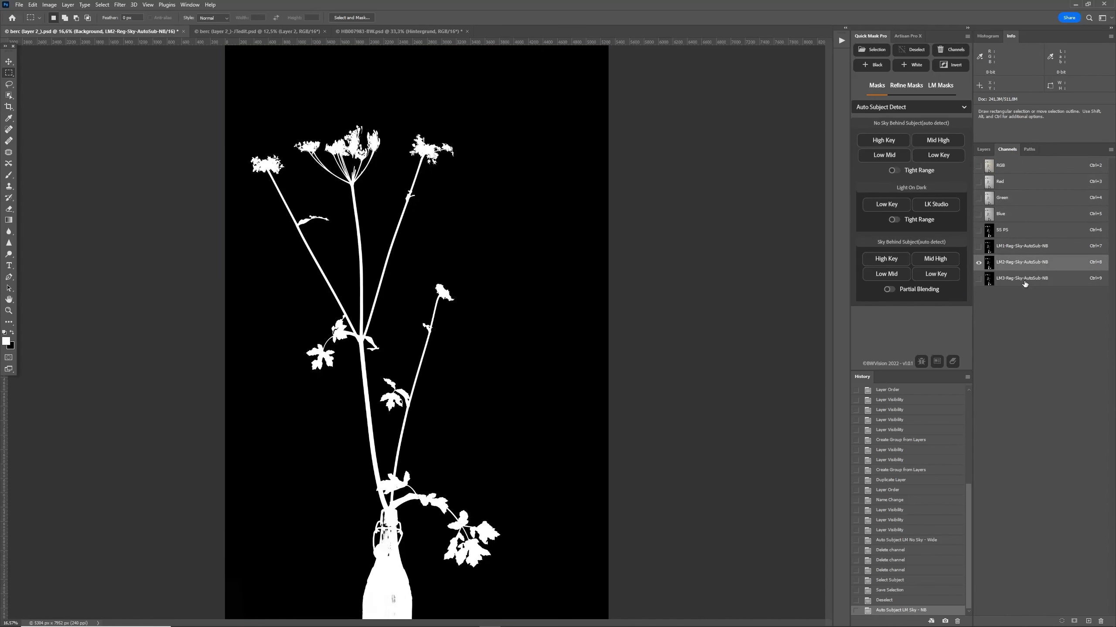
left_click(1024, 281)
left_click(1025, 265)
left_click(1024, 247)
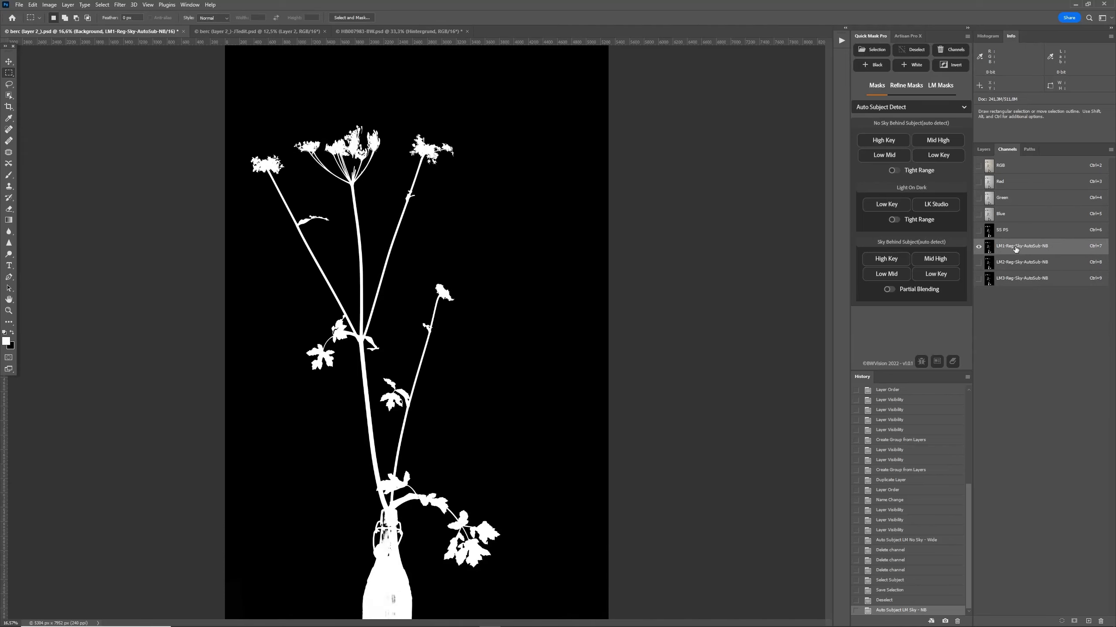
Examine the LM1 mask up close, from the leaves and stems up to the flower heads, ending at 100%.
key("ctrl")
key("ctrl+plus")
key("ctrl+plus")
key("ctrl+plus")
key("ctrl+plus")
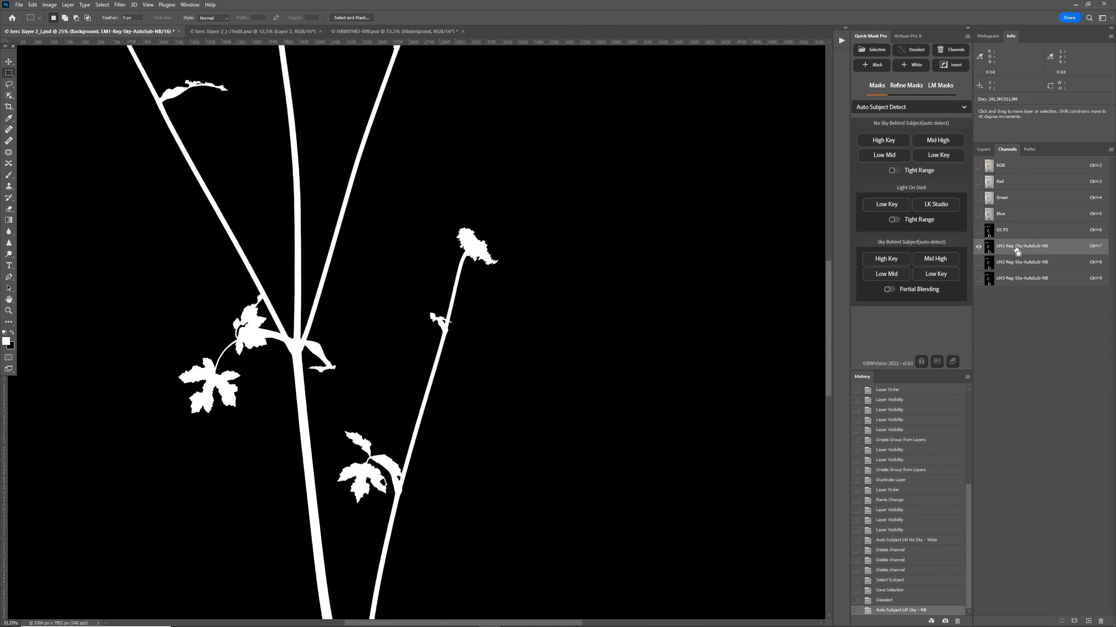
scroll(269, 264, "left", 5)
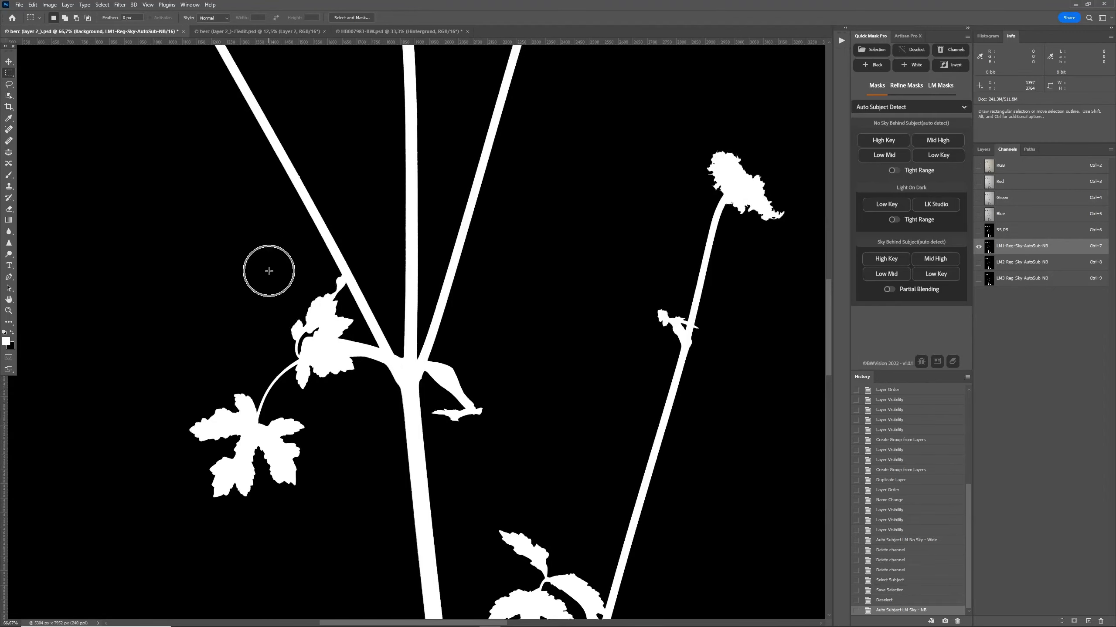
scroll(269, 268, "up", 7)
scroll(269, 271, "up", 3)
scroll(269, 271, "left", 3)
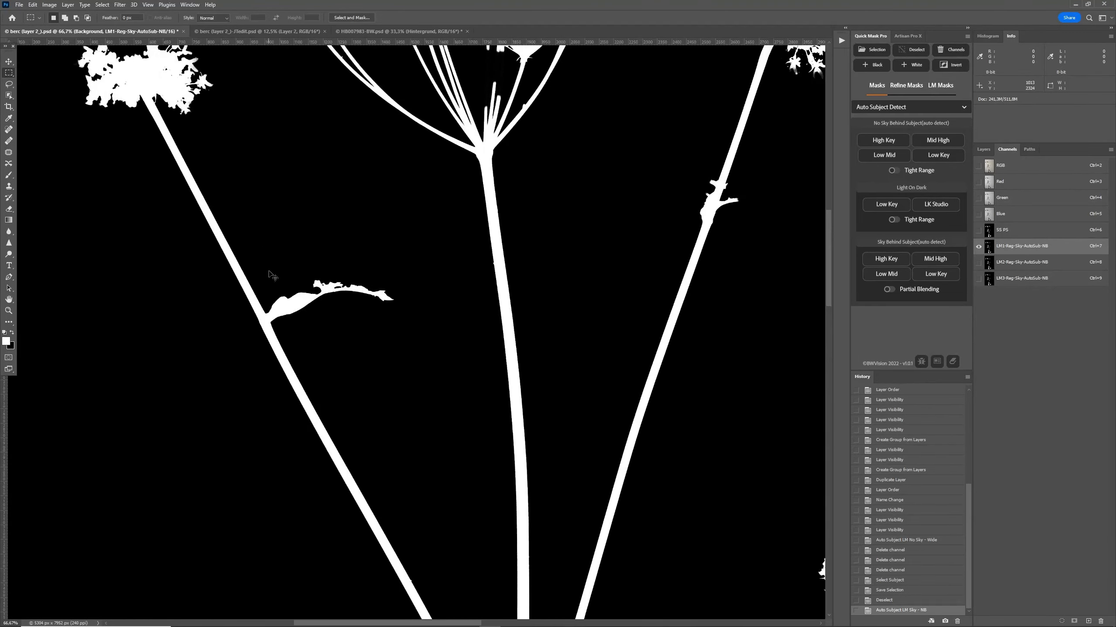
scroll(269, 272, "up", 4)
scroll(269, 271, "left", 2)
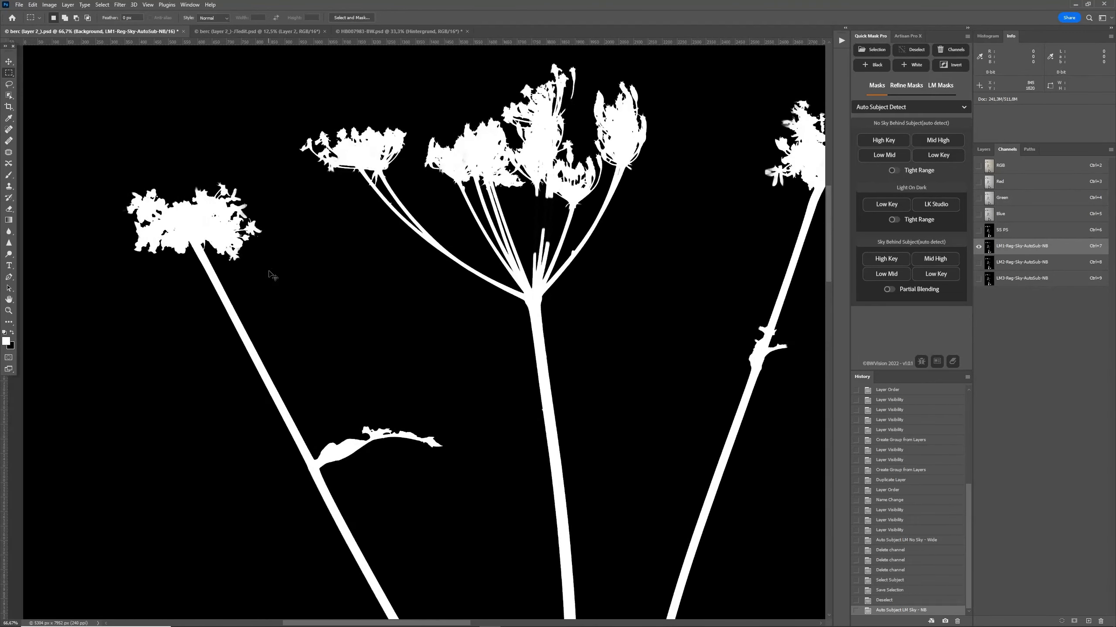
scroll(269, 271, "left", 3)
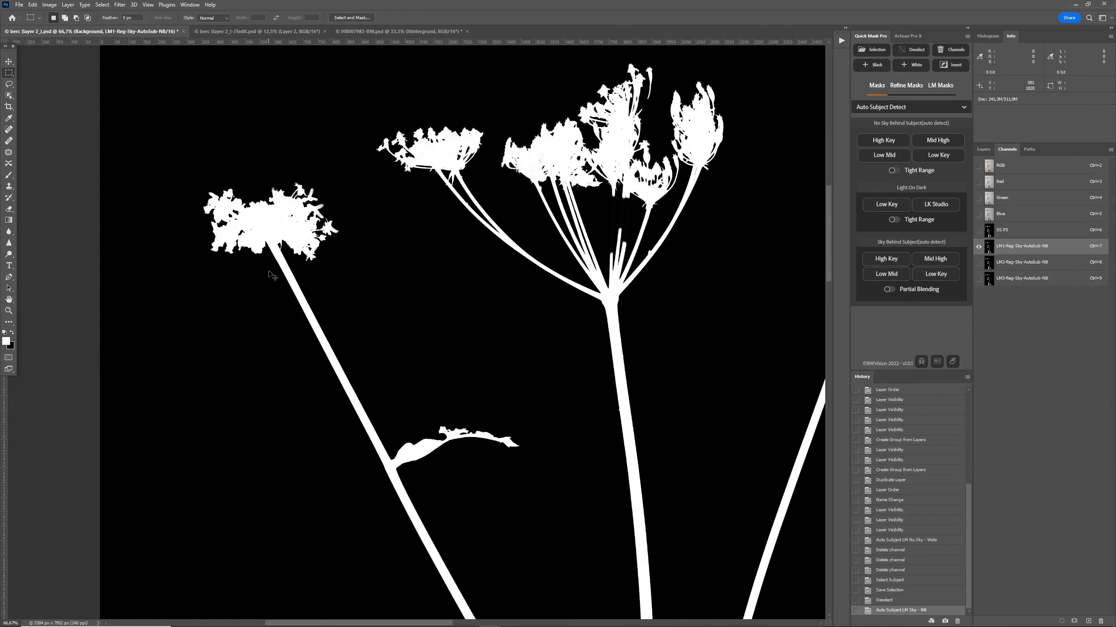
key("ctrl+plus")
scroll(465, 326, "up", 4)
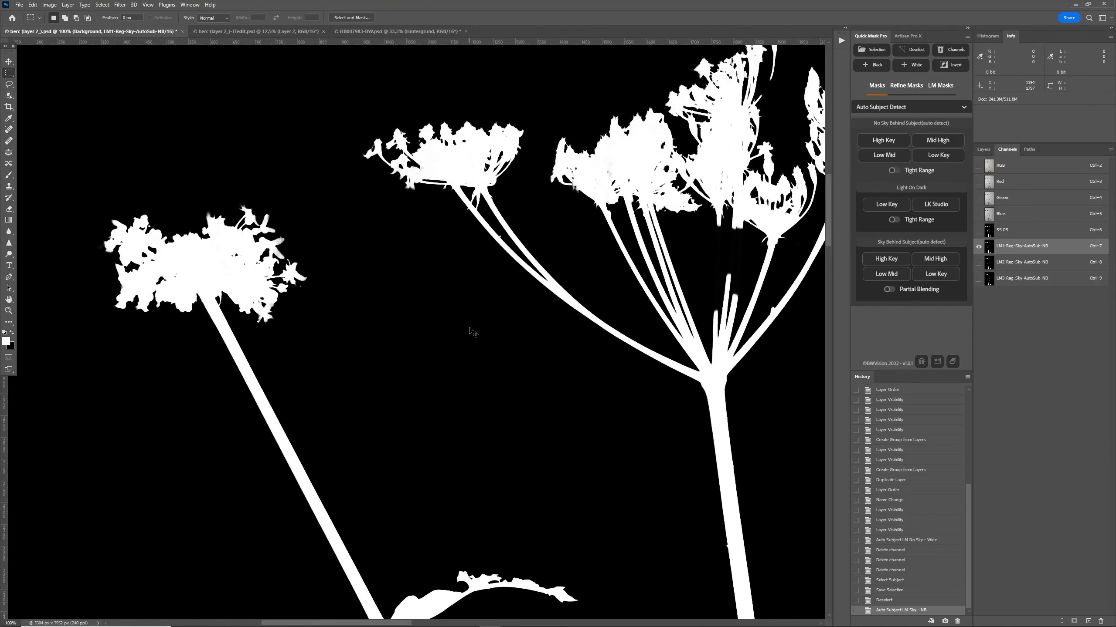
scroll(469, 331, "right", 3)
Compare the SS PS channel, the Low Mid masks and the RGB image around the upper flower heads at 100%.
key("ctrl+6")
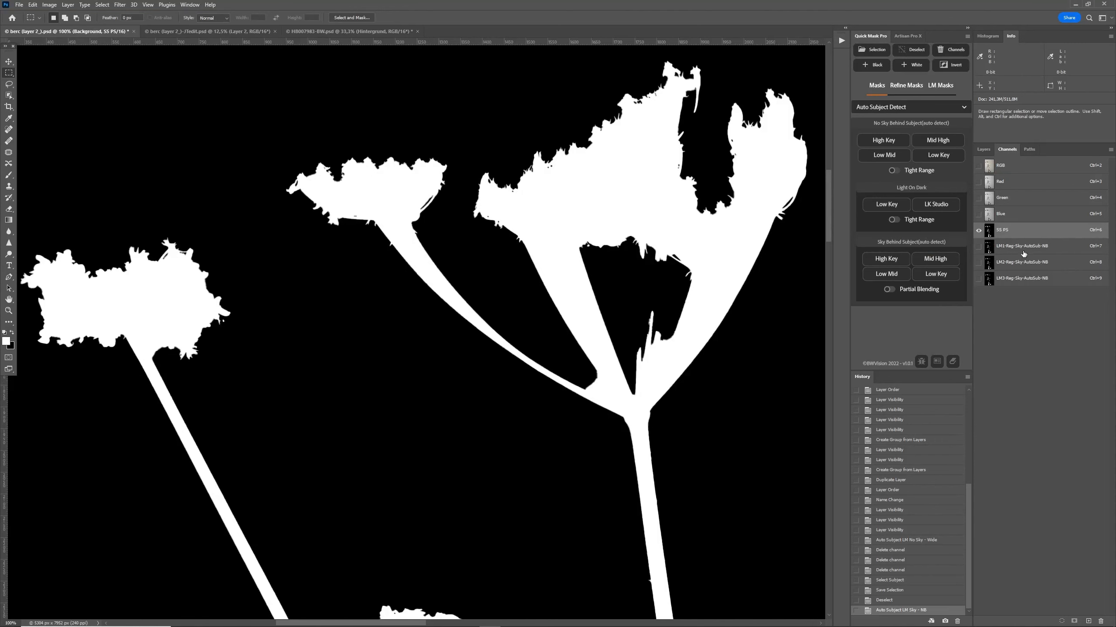
left_click(1022, 251)
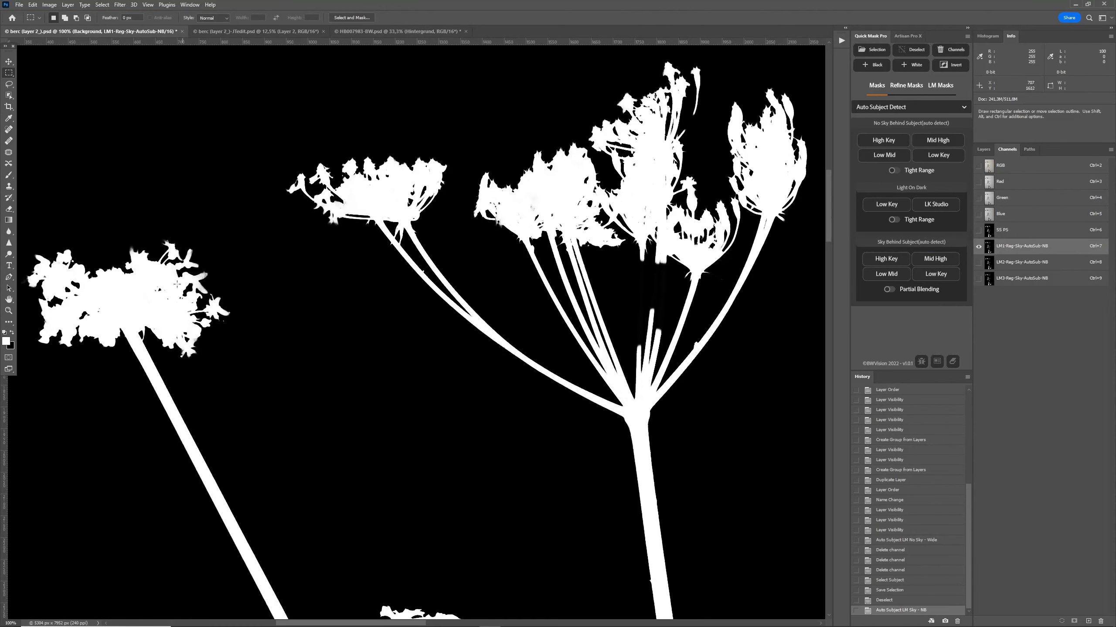
left_click(1018, 167)
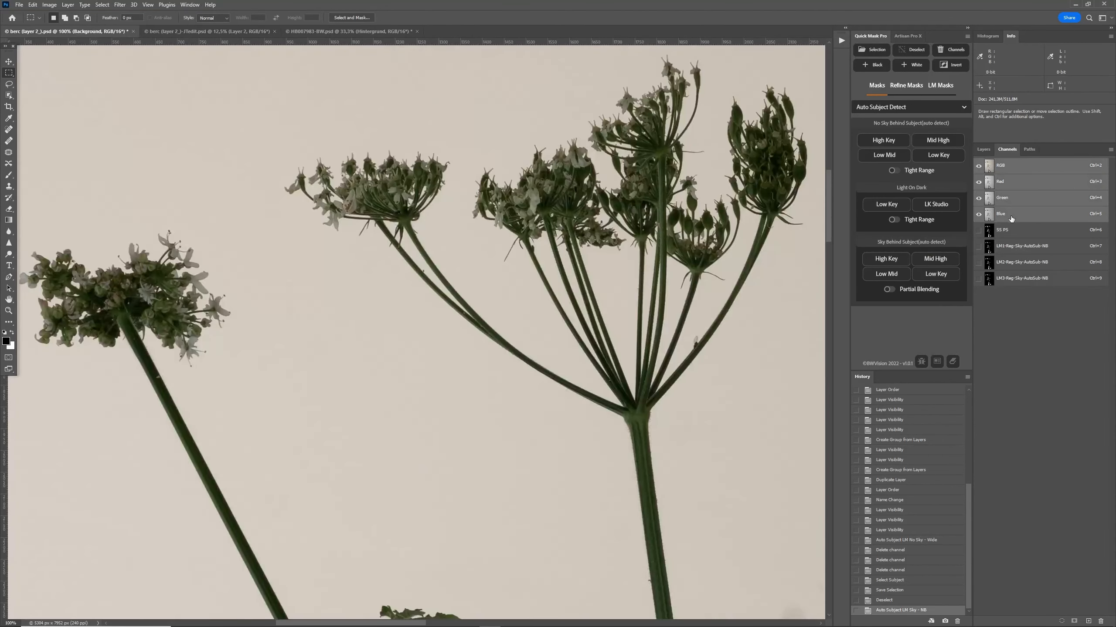
left_click(1010, 250)
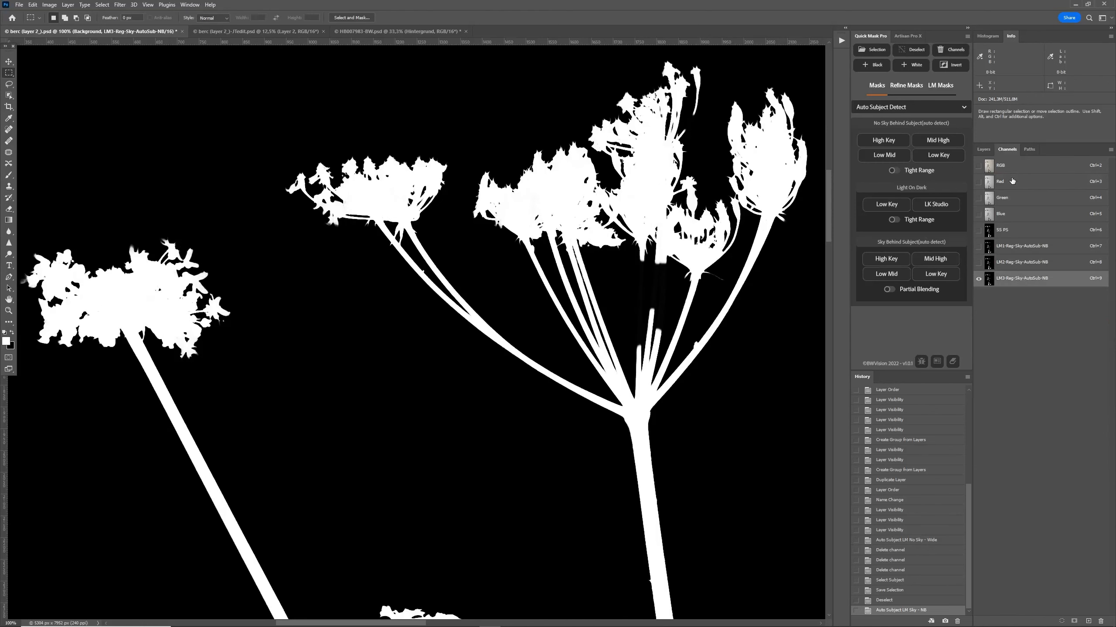
left_click(1009, 168)
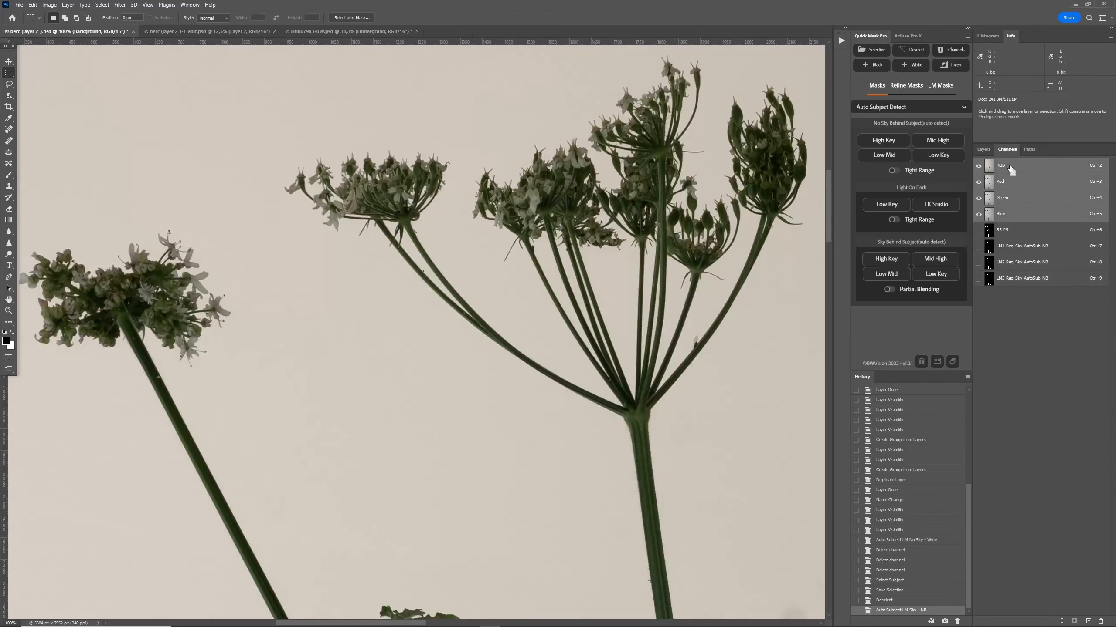
Generate High Key masks for a subject with sky behind, using Auto Subject Detect, and display the HK1 mask alone.
key("ctrl+0")
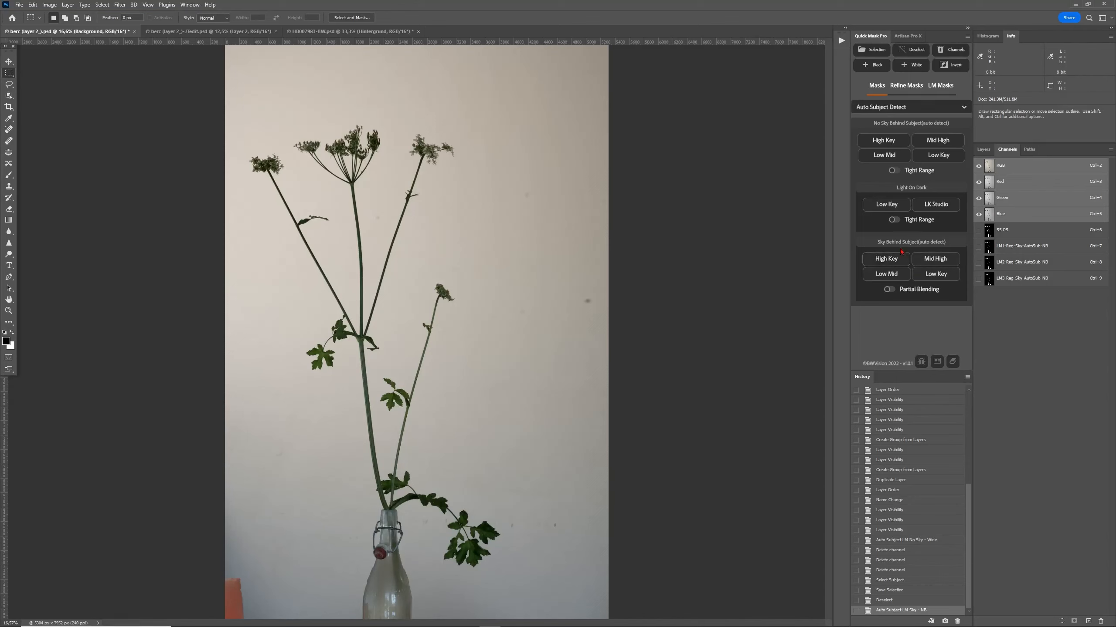
left_click(891, 260)
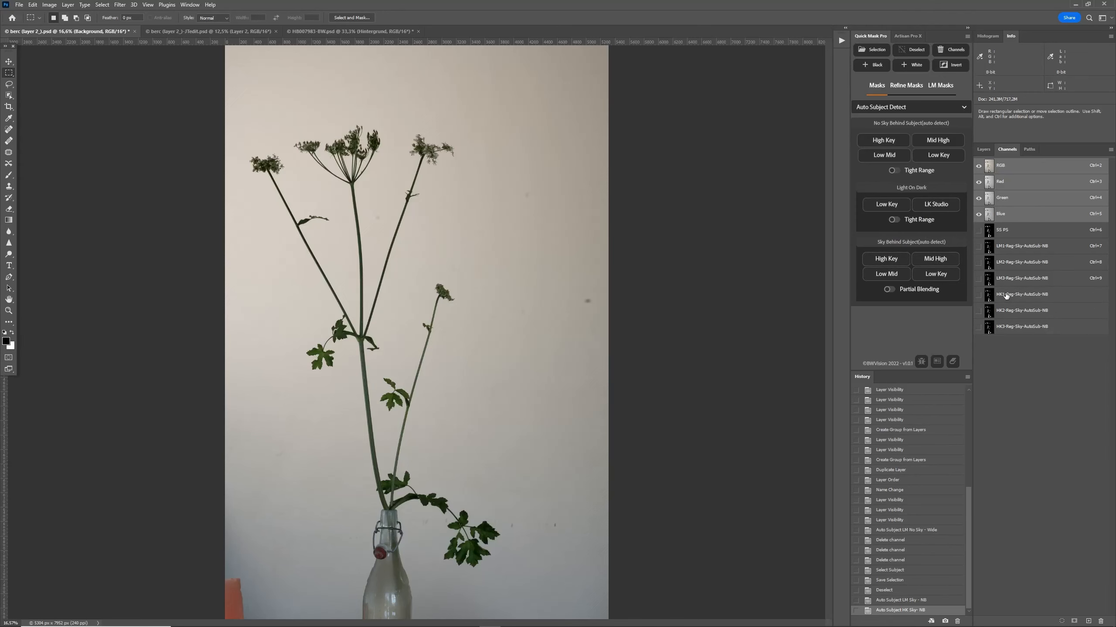
left_click(1006, 296)
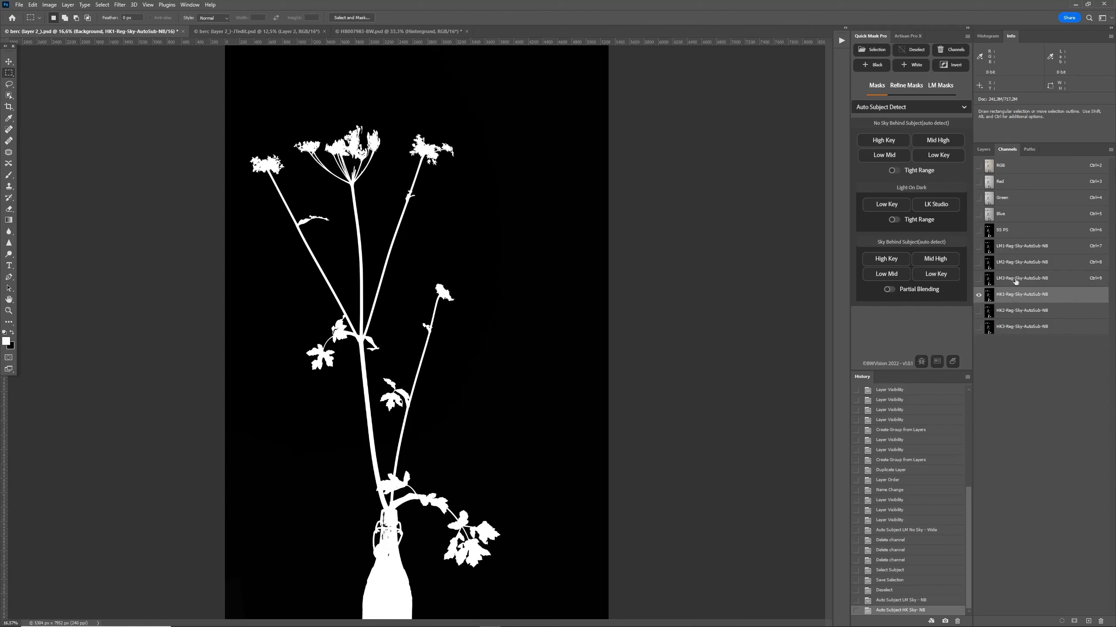
Check the HK1 mask against LM1 over the whole plant and examine HK1's flower heads at 50%.
left_click(1019, 252)
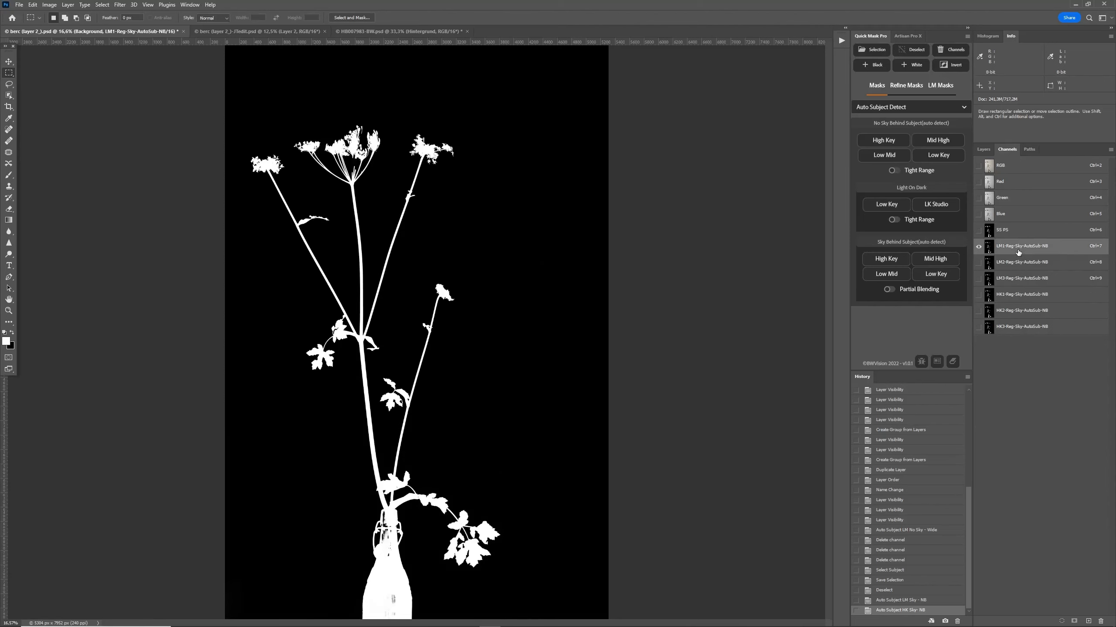
left_click(1016, 298)
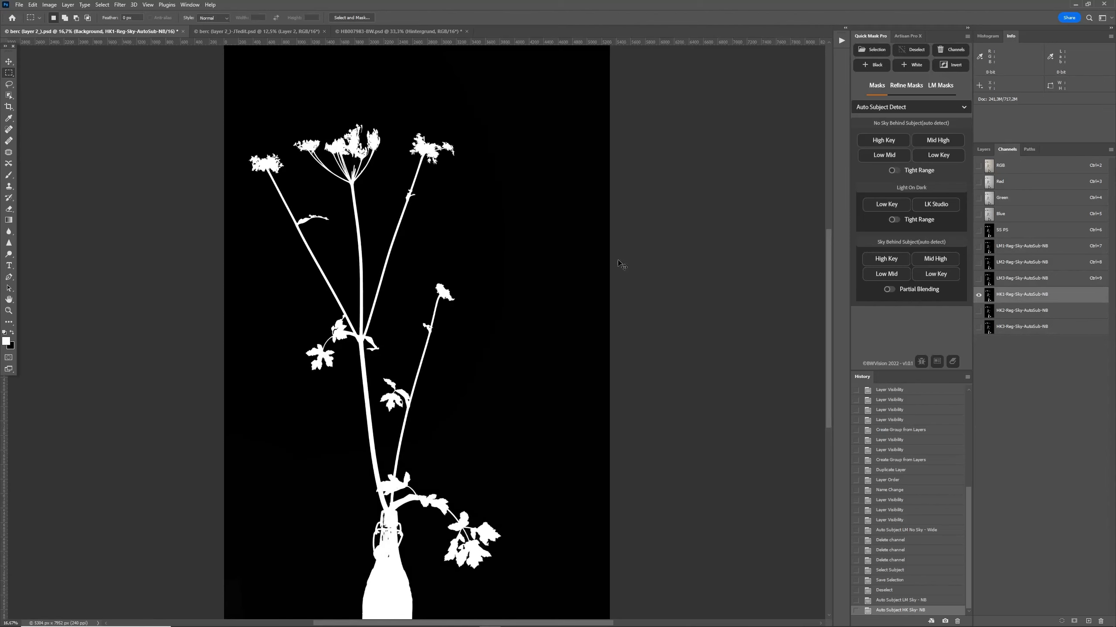
key("ctrl+plus")
key("ctrl+plus")
key("ctrl+plus")
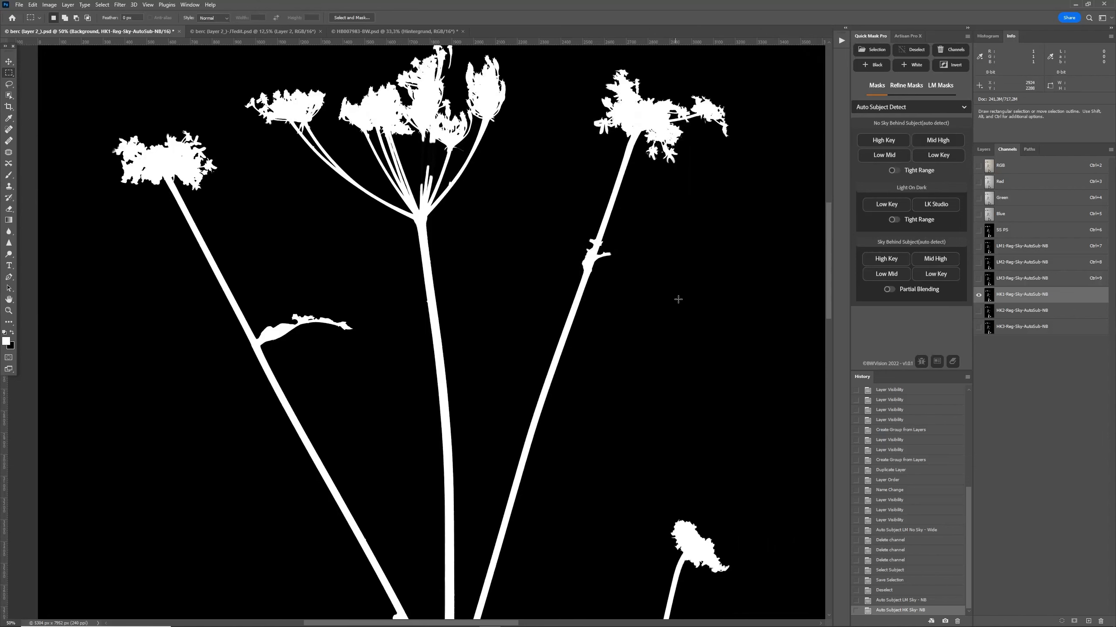
scroll(681, 306, "up", 3)
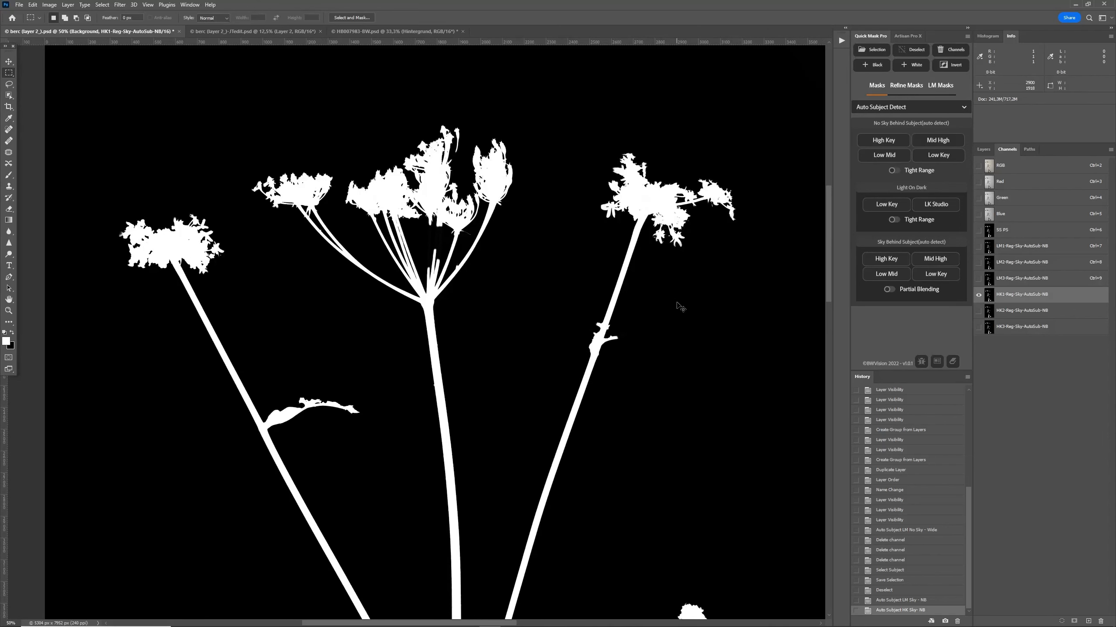
left_click(676, 303)
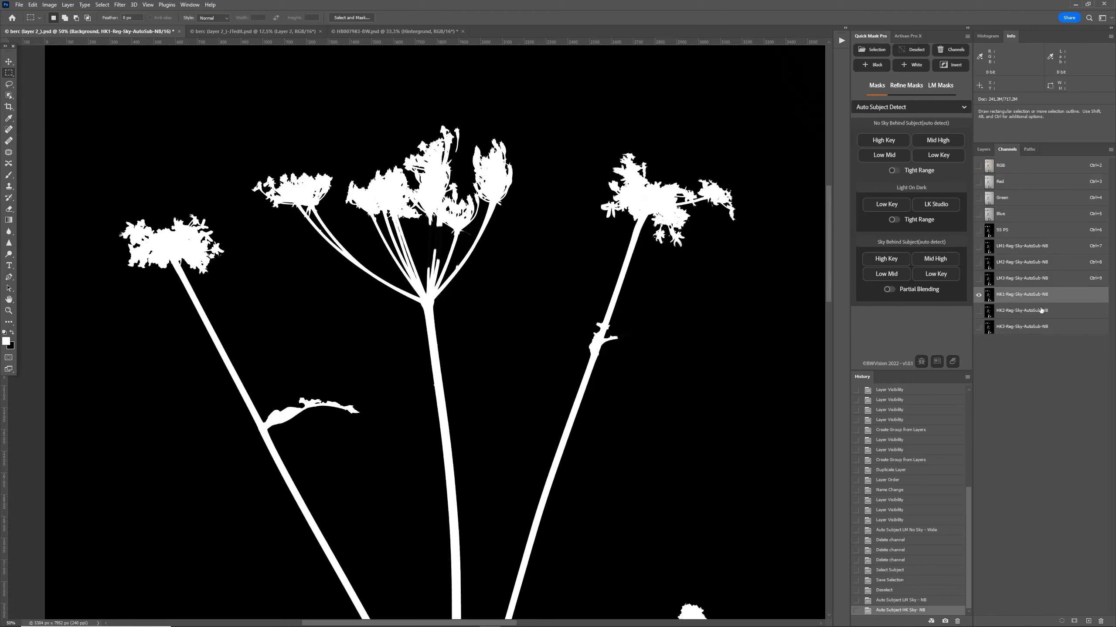
Alternate between the LM1 and HK1 masks at 50% to compare their flower head edges and stems.
left_click(1013, 248)
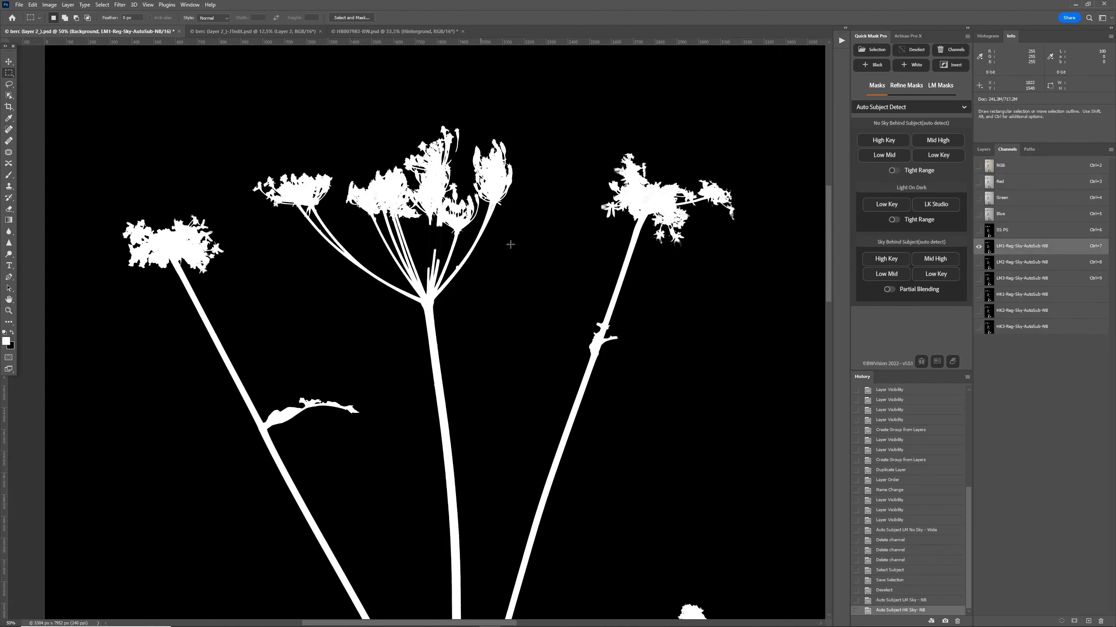
left_click(1013, 298)
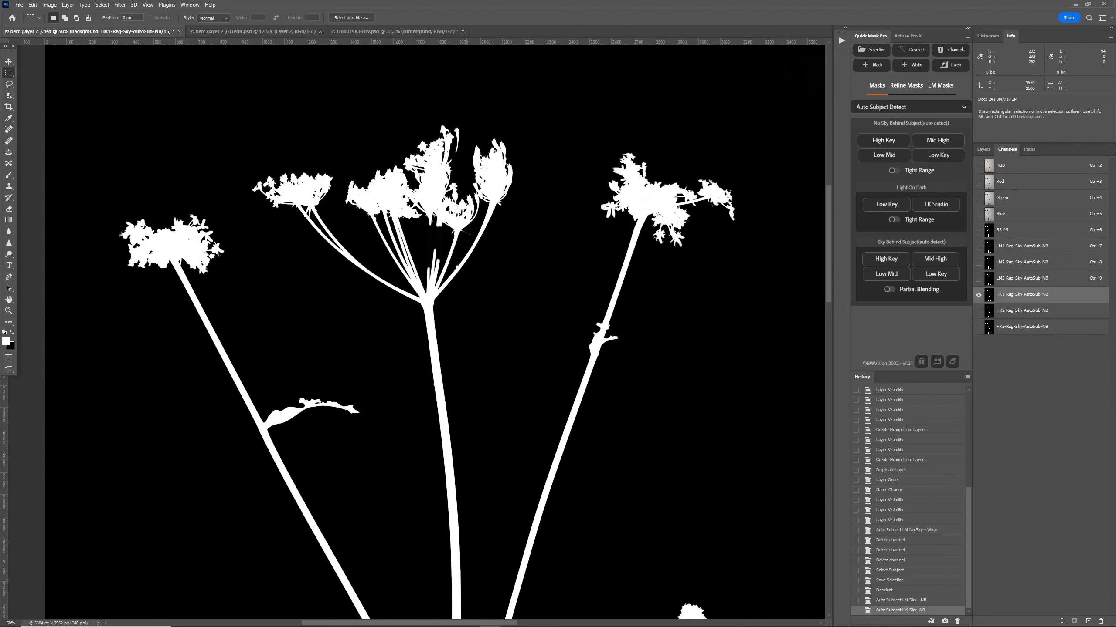
left_click(1011, 249)
left_click(1013, 296)
left_click(1016, 252)
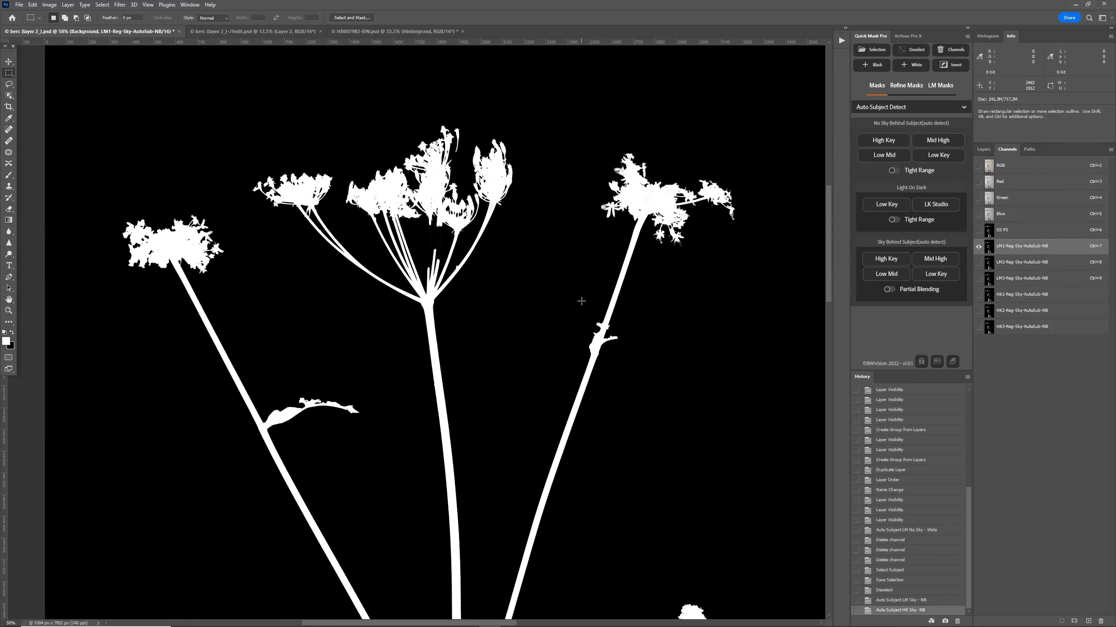
left_click(1017, 300)
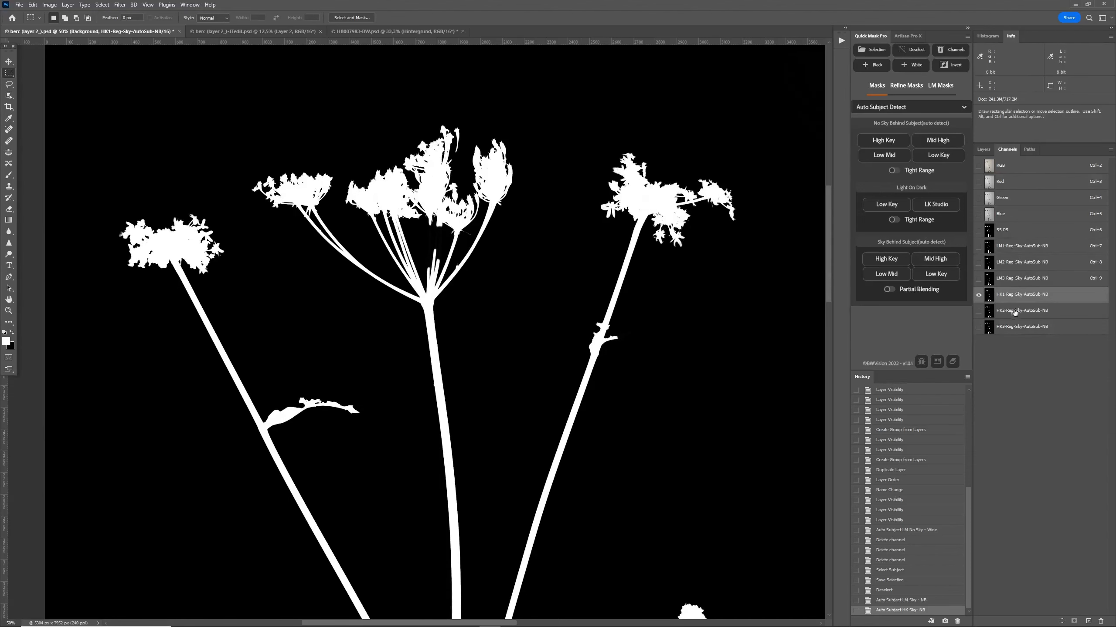
Delete the three High Key channels, HK1, HK2 and HK3.
left_click(1014, 311, "shift")
left_click(1013, 327, "shift")
left_click_drag(1015, 311, 1101, 621)
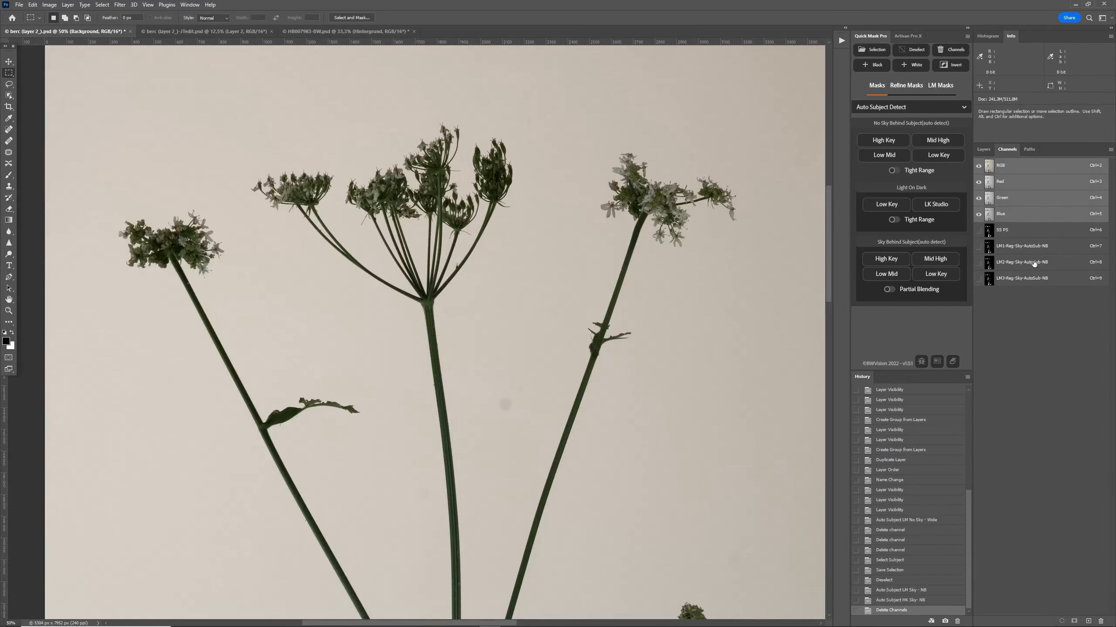
Compare the LM1, LM2 and LM3 masks around the flower heads at 50%.
left_click(1030, 253)
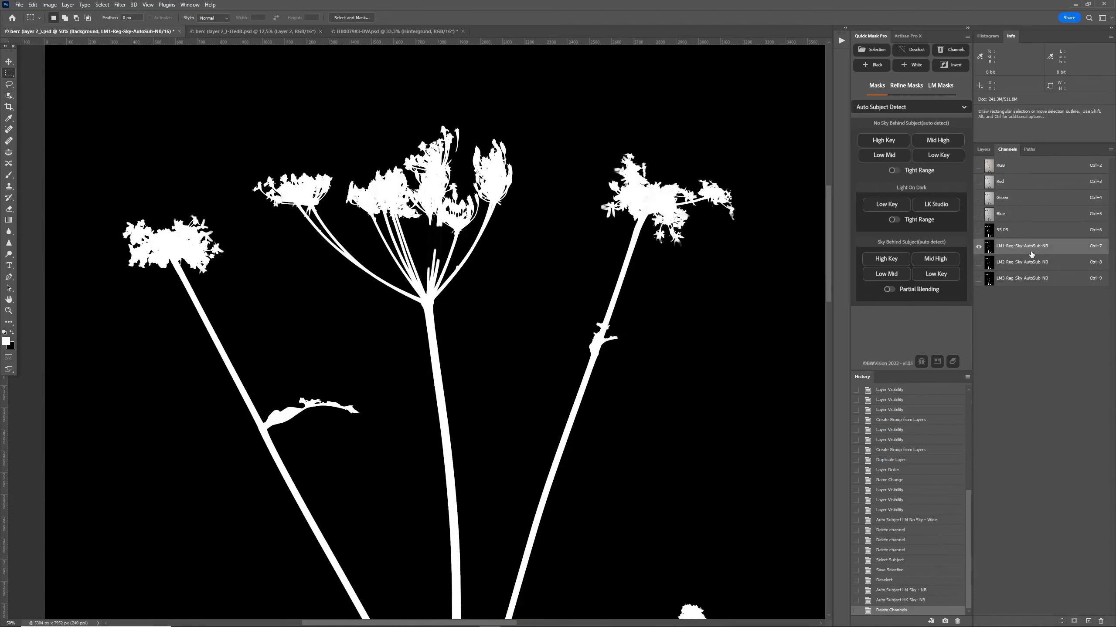
left_click(1019, 262)
left_click(1016, 279)
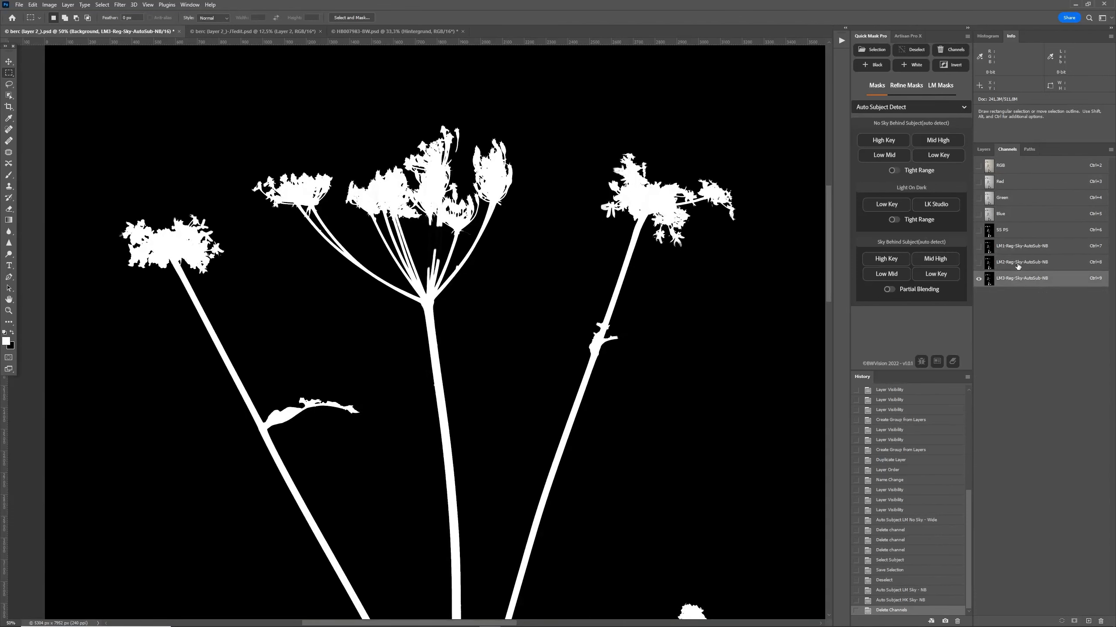
left_click(1018, 263)
left_click(1017, 250)
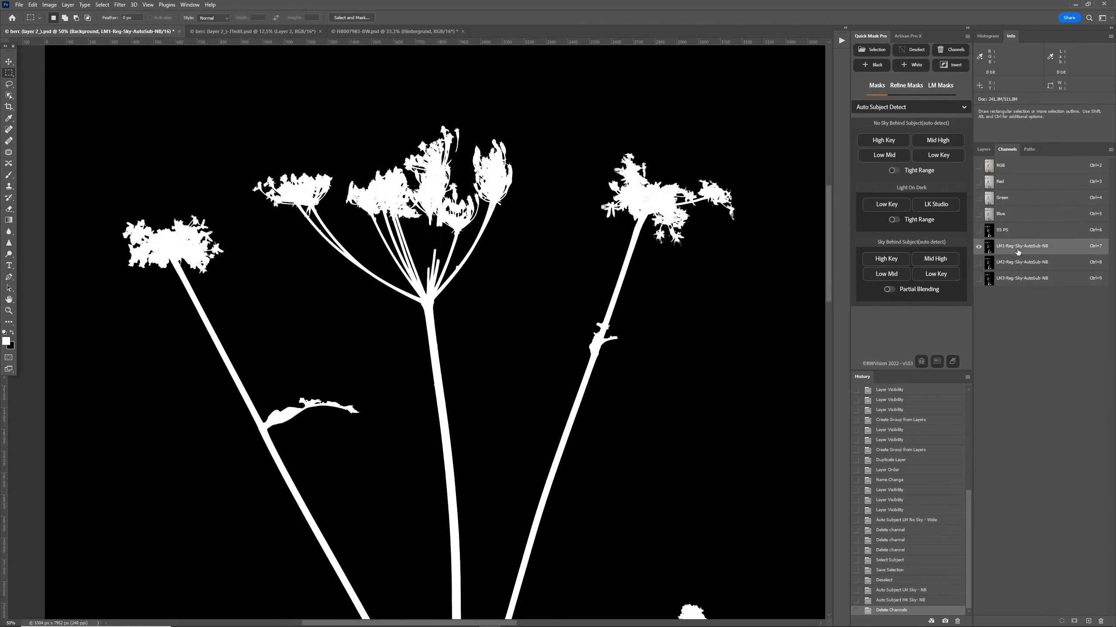
Compare the LM1 and LM2 masks over the whole plant at full-image view.
key("ctrl+0")
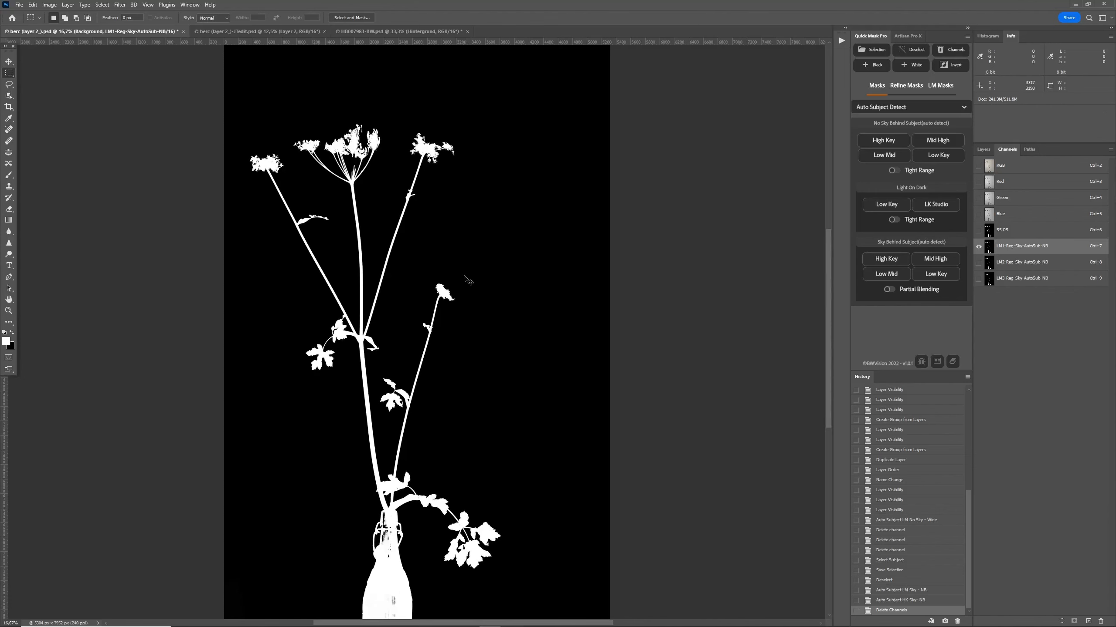
key("ctrl+plus")
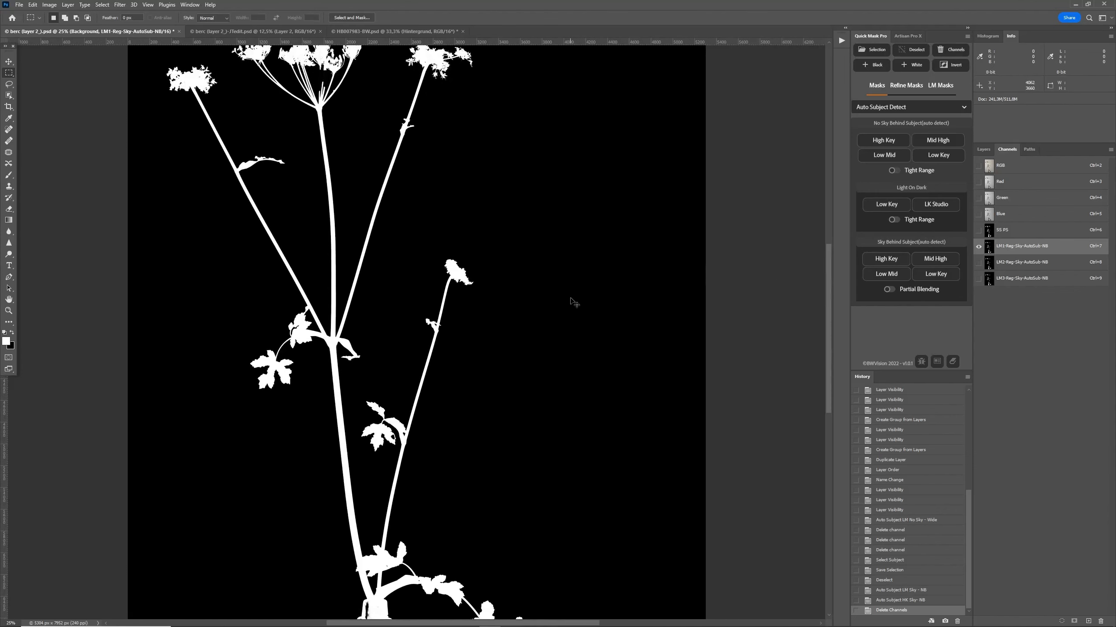
key("ctrl+minus")
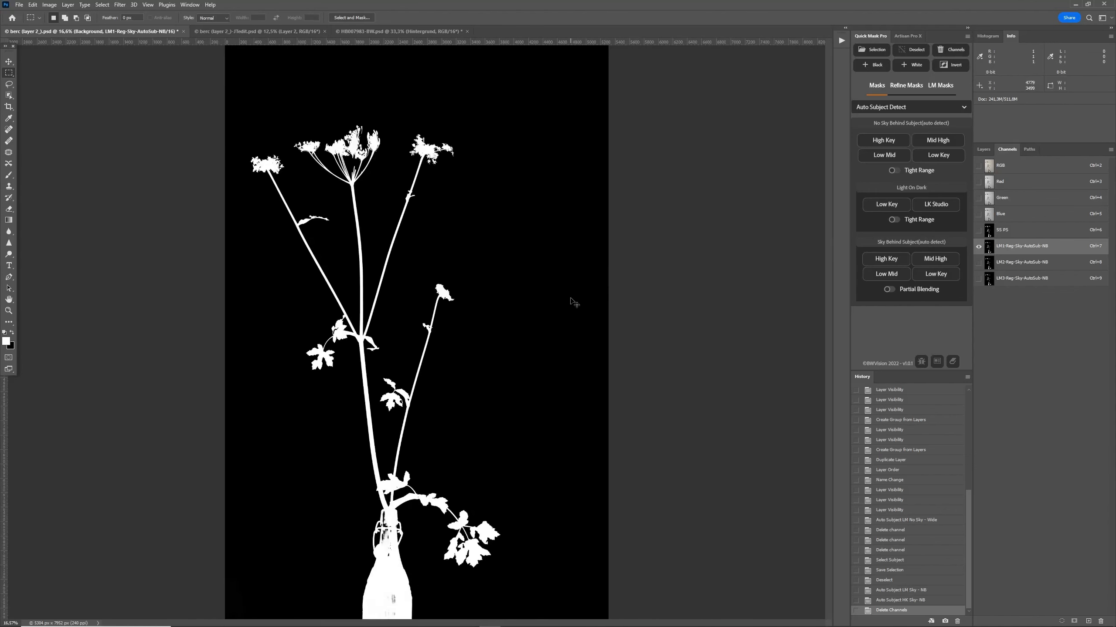
left_click(1012, 263)
left_click(1008, 250)
left_click(1005, 262)
Examine the LM3 mask over the whole plant and close up around the flower heads and stems.
left_click(1003, 279)
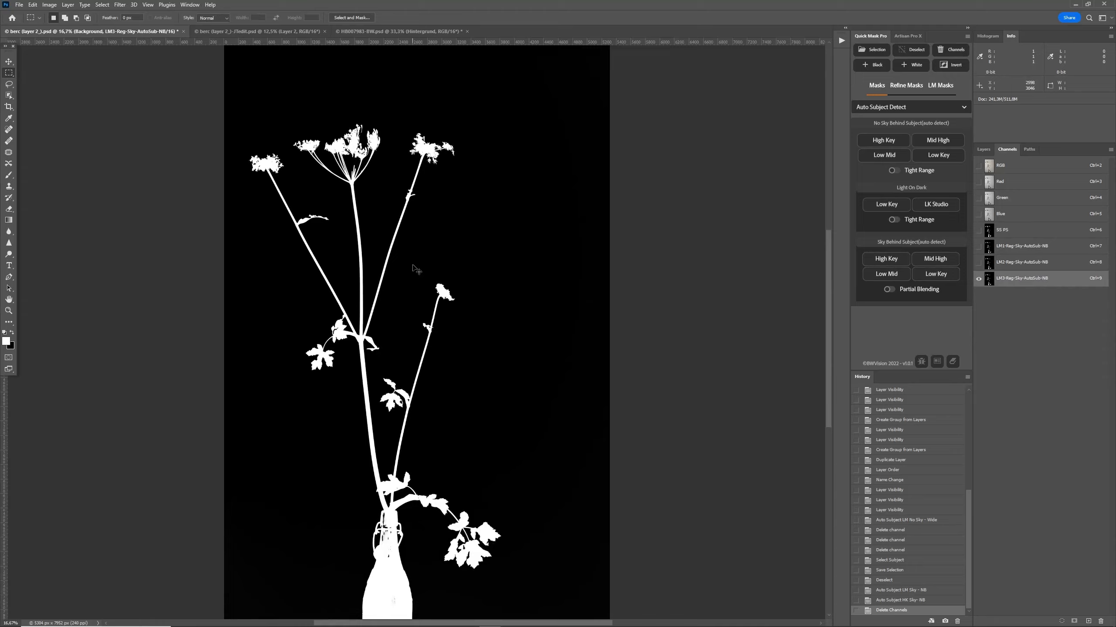
key("ctrl+plus")
key("ctrl+plus")
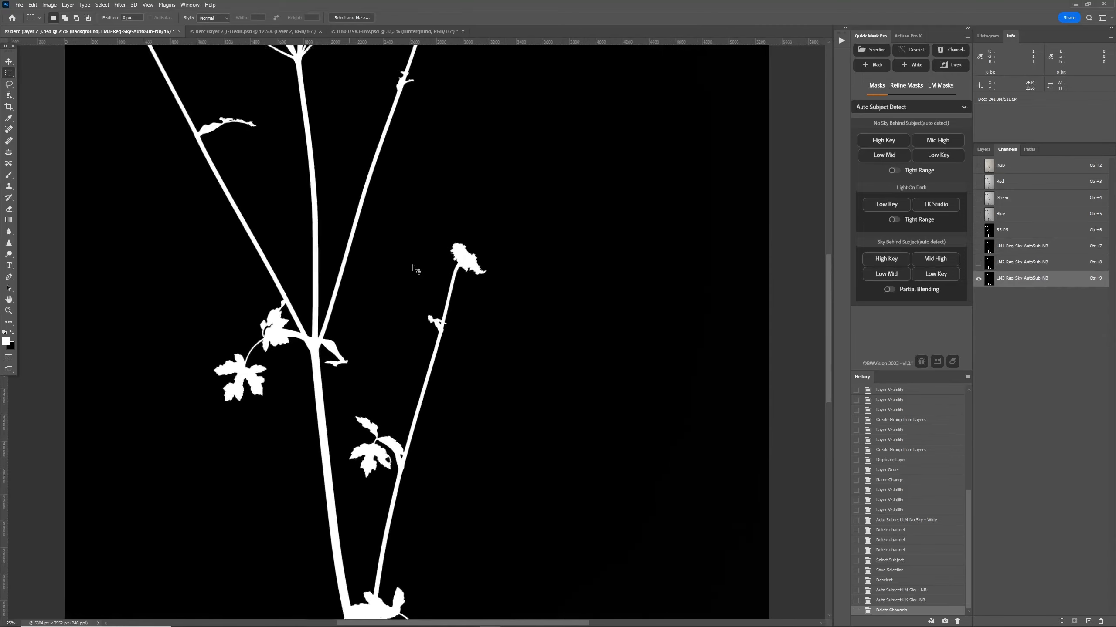
scroll(413, 266, "up", 5)
scroll(414, 267, "left", 1)
scroll(417, 269, "left", 2)
scroll(416, 266, "up", 3)
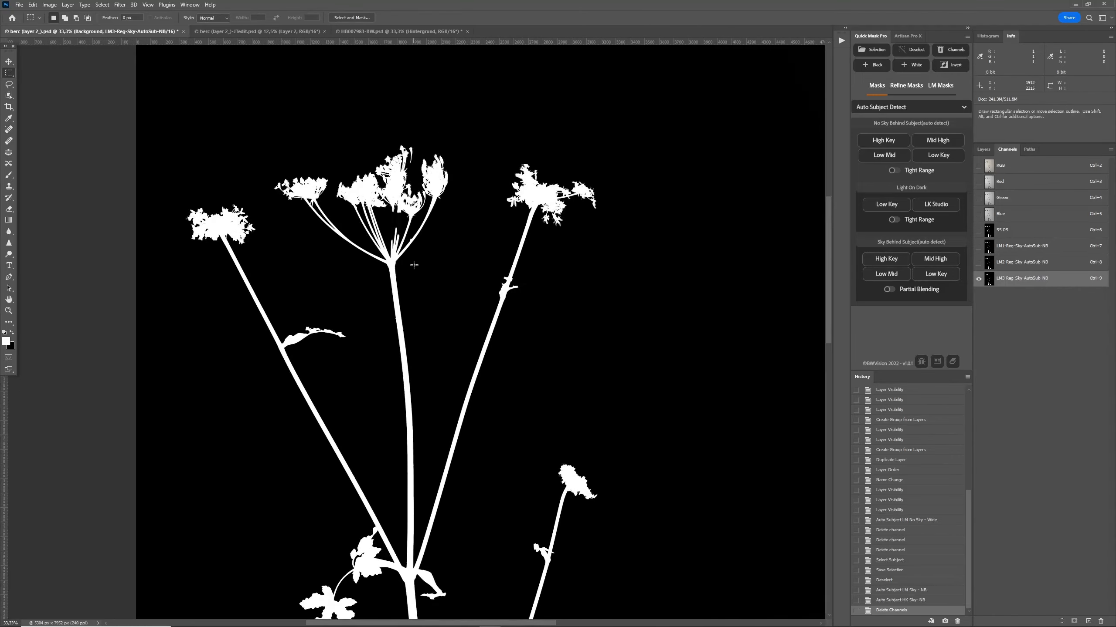
key("ctrl+plus")
key("ctrl+plus")
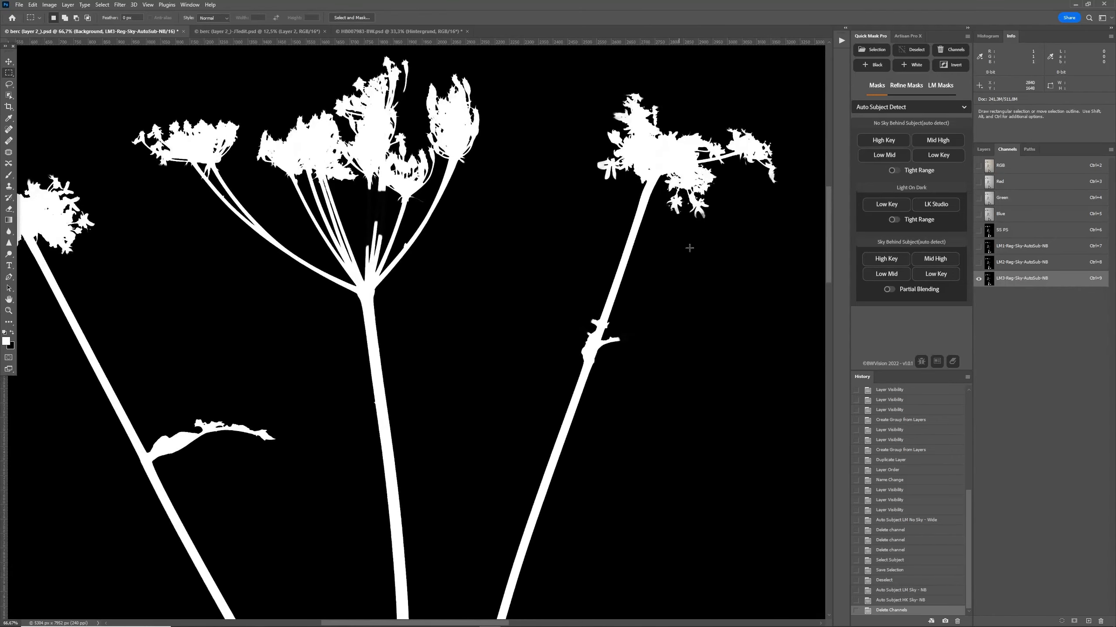
Delete the LM1 and LM2 mask channels.
left_click(1022, 262)
left_click(1022, 246, "shift")
left_click_drag(1021, 246, 1100, 621)
Compare the SS PS mask, the original photo and the LM3 mask around the flower heads and over the full image.
left_click_drag(415, 267, 597, 315)
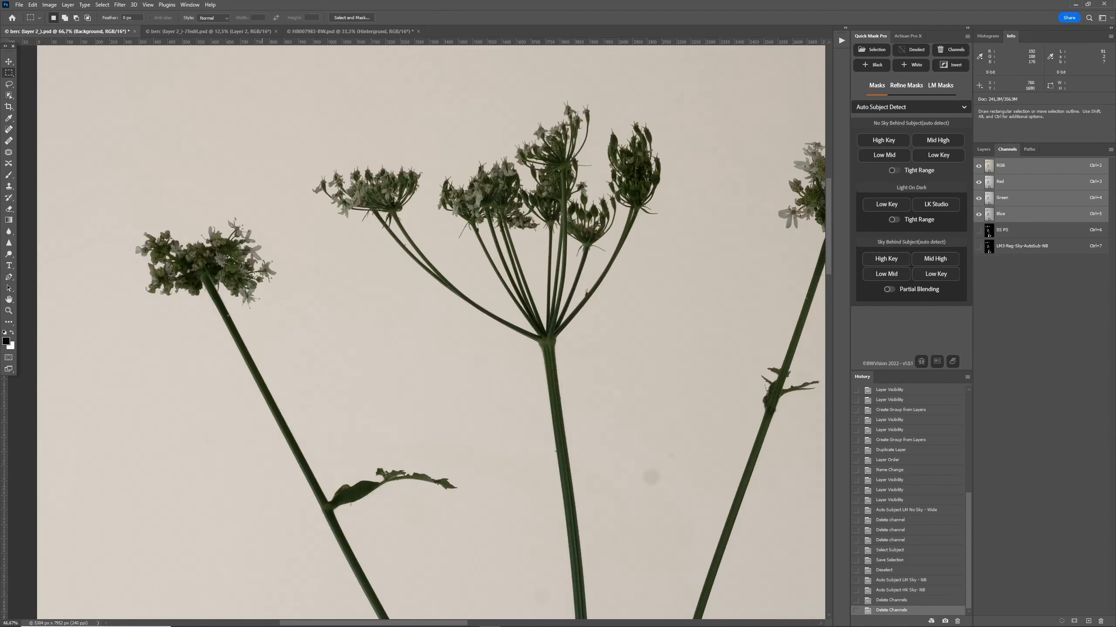
left_click(1020, 232)
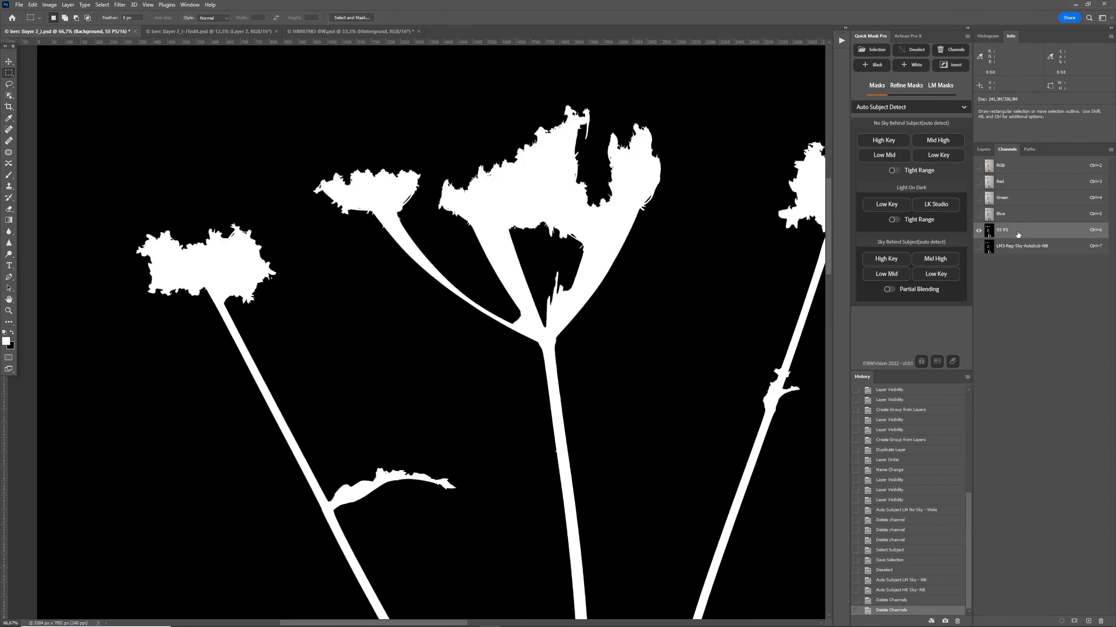
scroll(177, 221, "up", 3)
left_click(1006, 169)
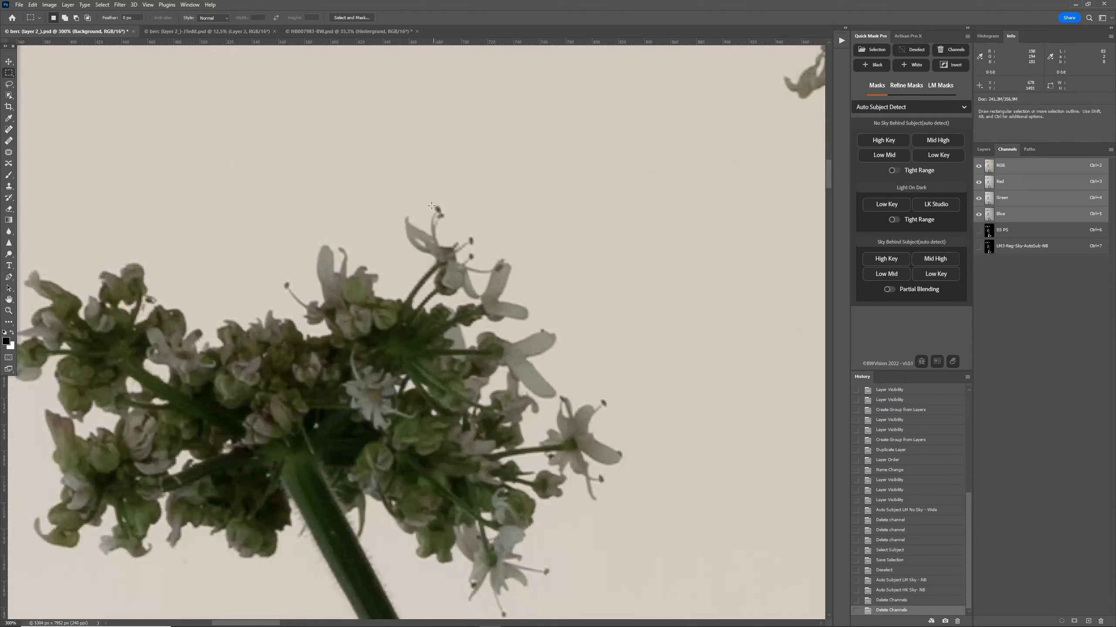
left_click(1010, 247)
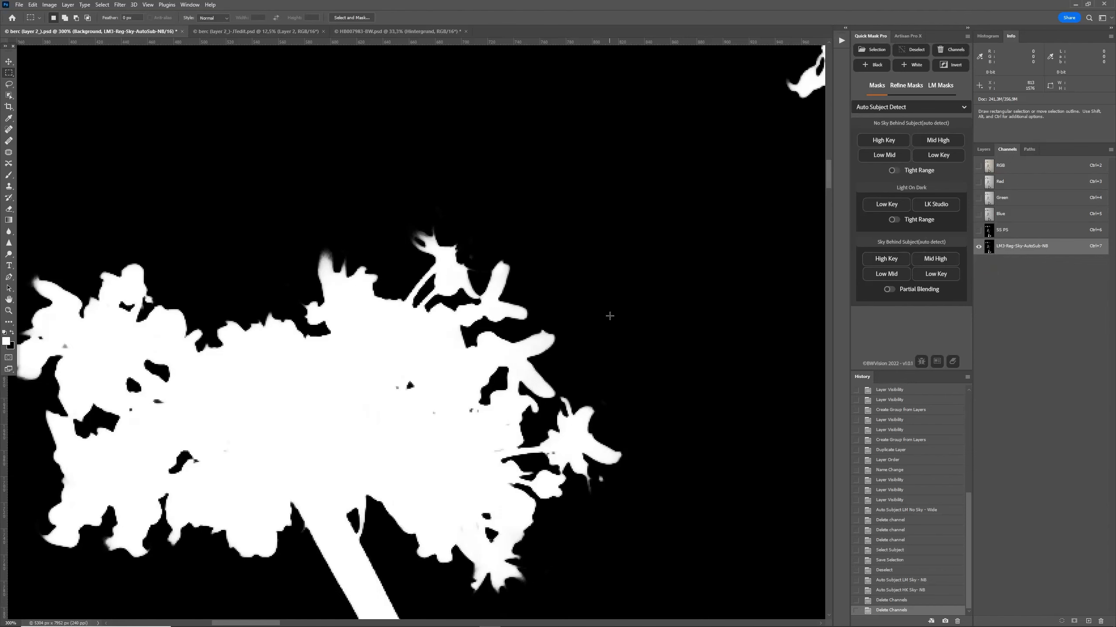
key("ctrl+0")
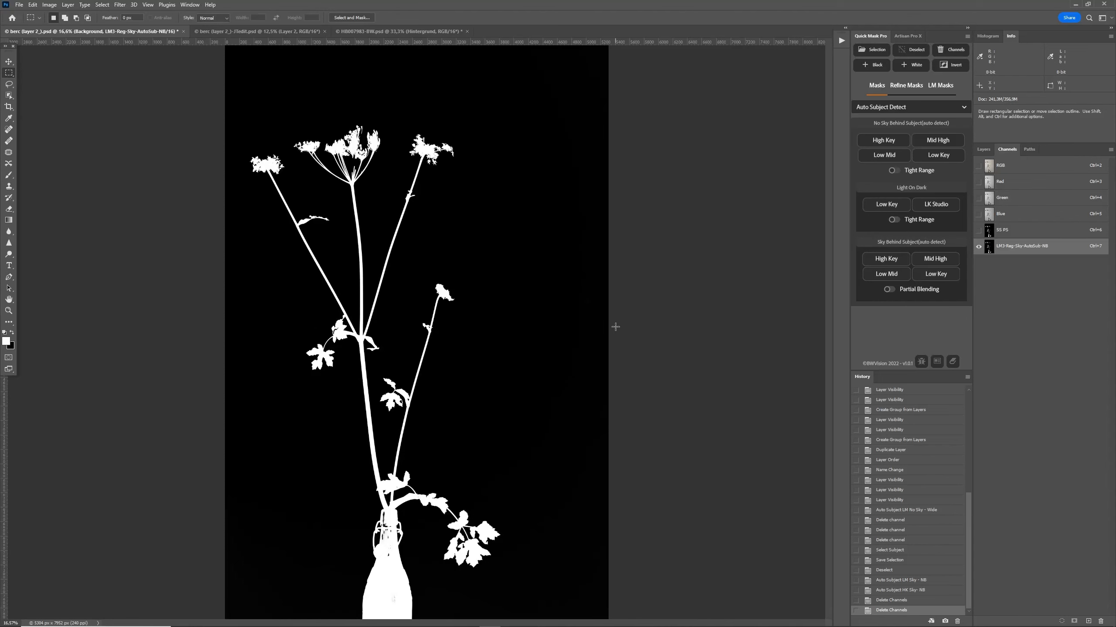
left_click(1026, 168)
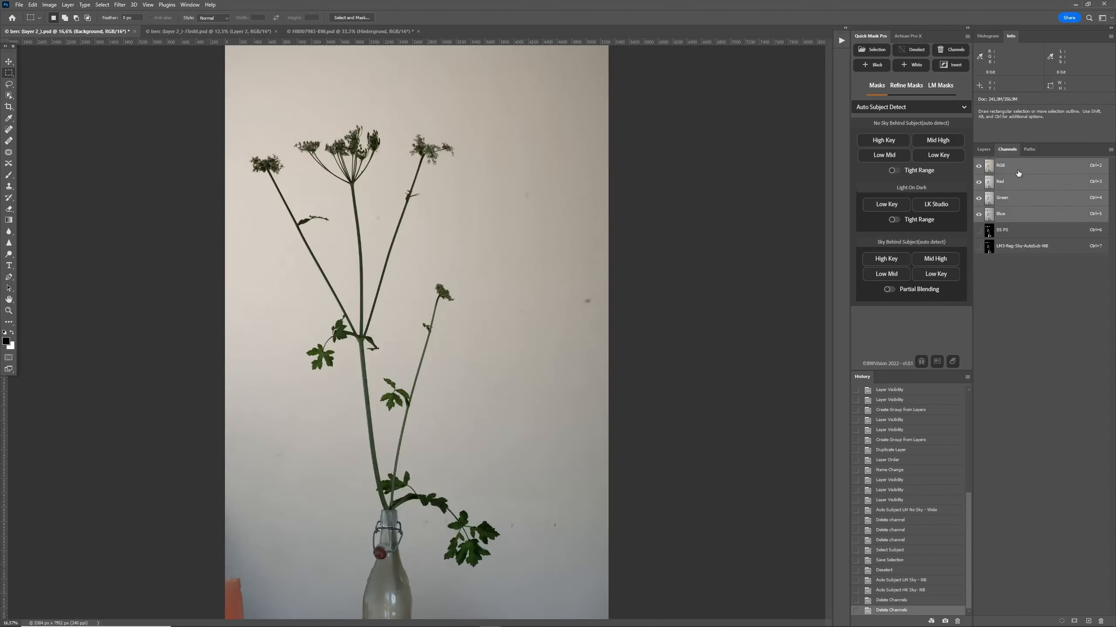
Switch the mask refinement mode to Advanced Refine and display the RGB composite.
left_click(907, 86)
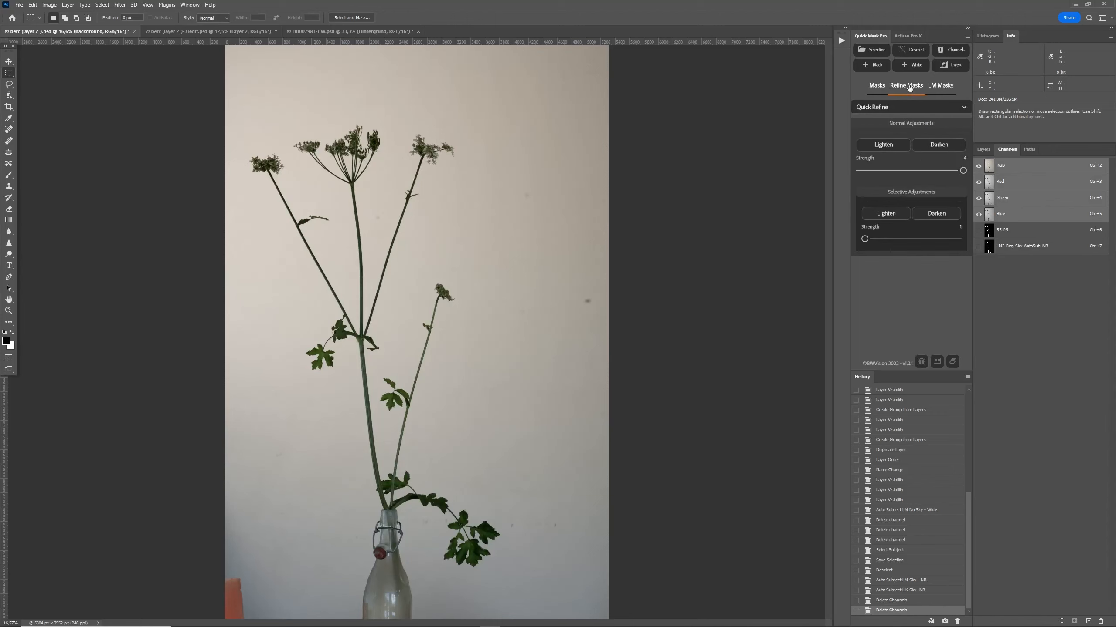
left_click(905, 110)
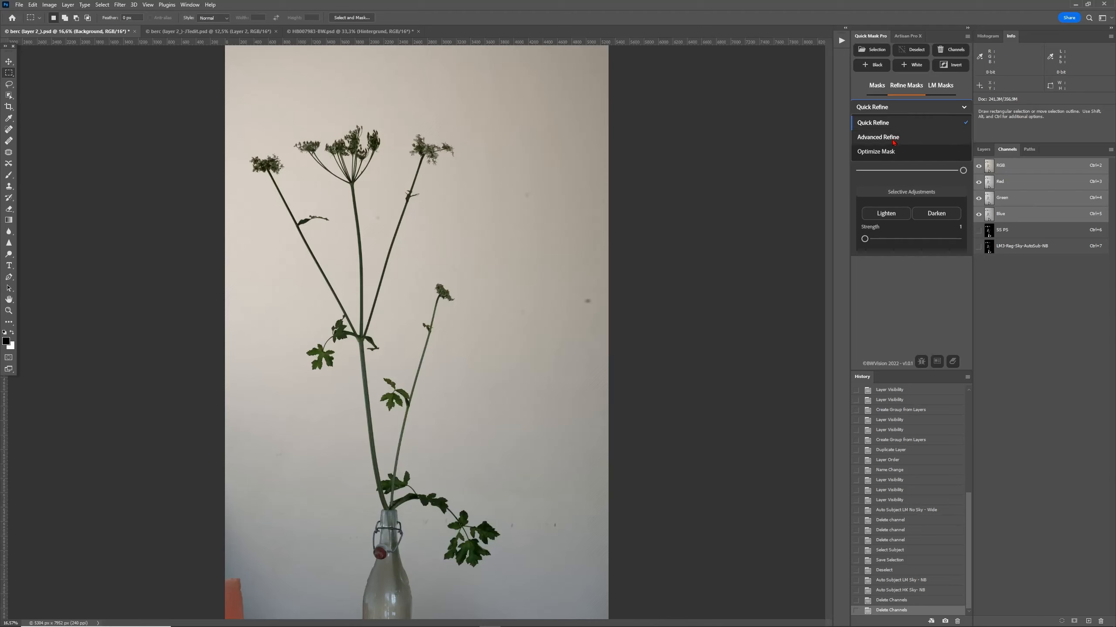
left_click(1022, 247)
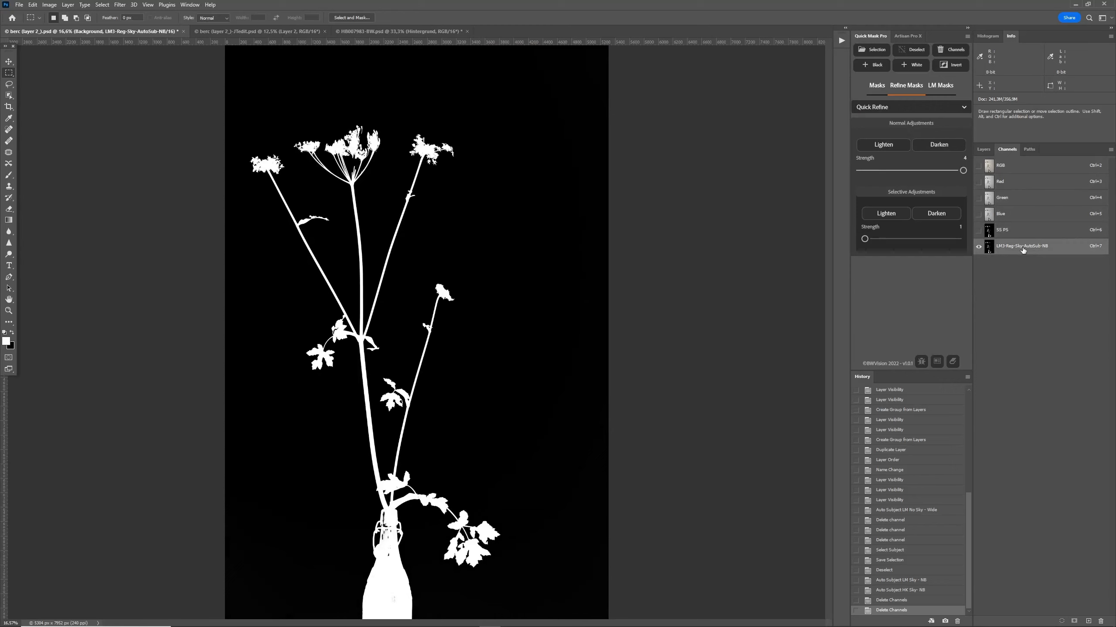
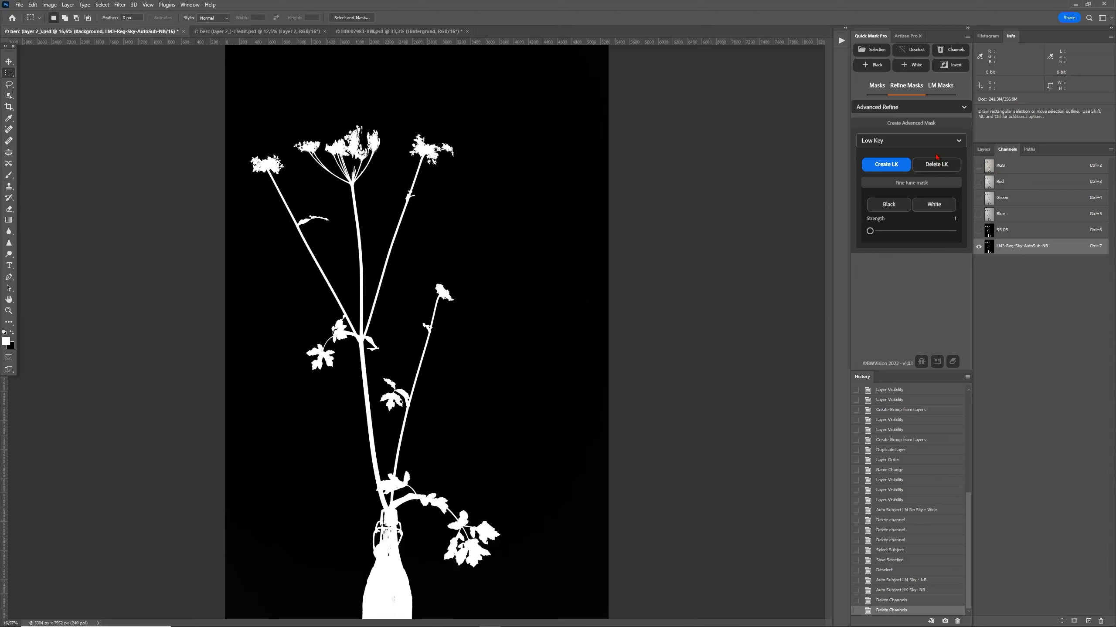
left_click(918, 141)
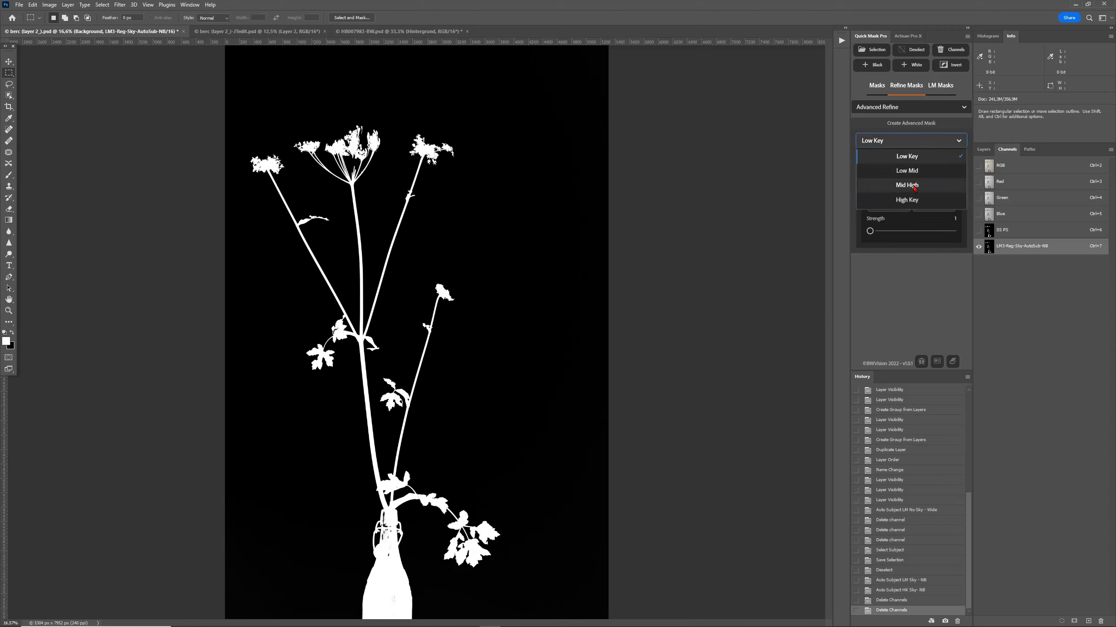
left_click(1013, 165)
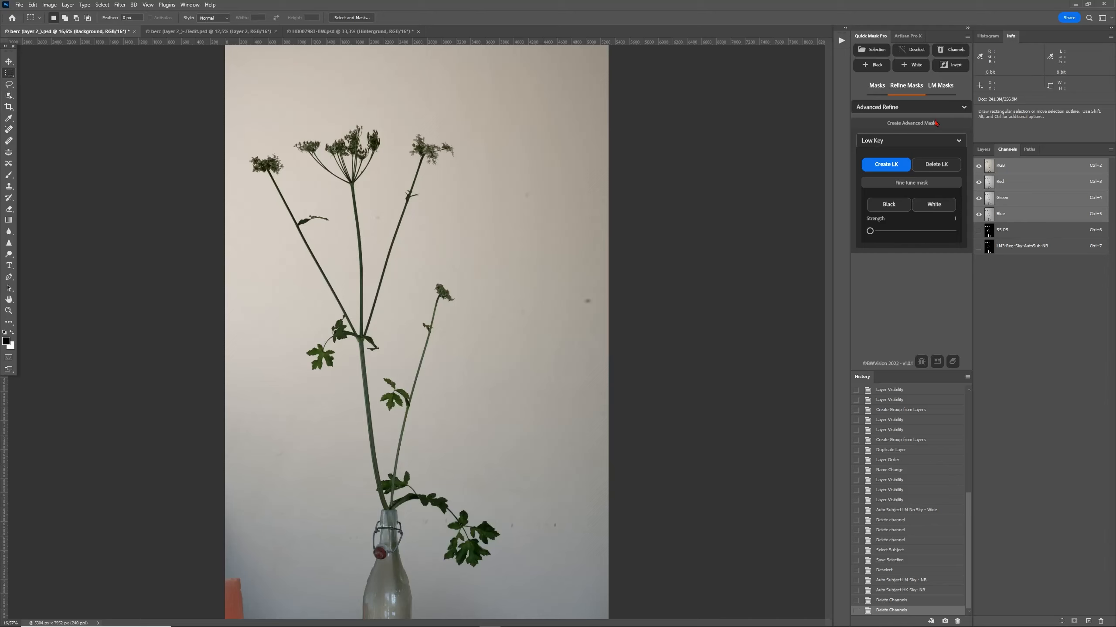
Create the Mid High advanced refinement masks and acknowledge the activation notice.
left_click(922, 140)
left_click(914, 188)
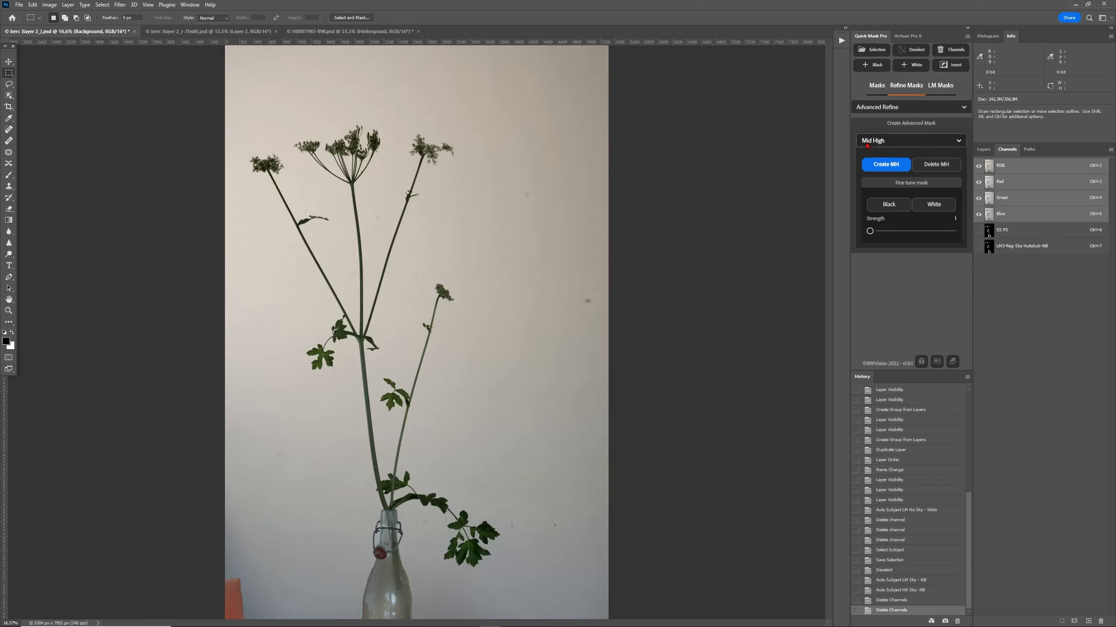
left_click(880, 163)
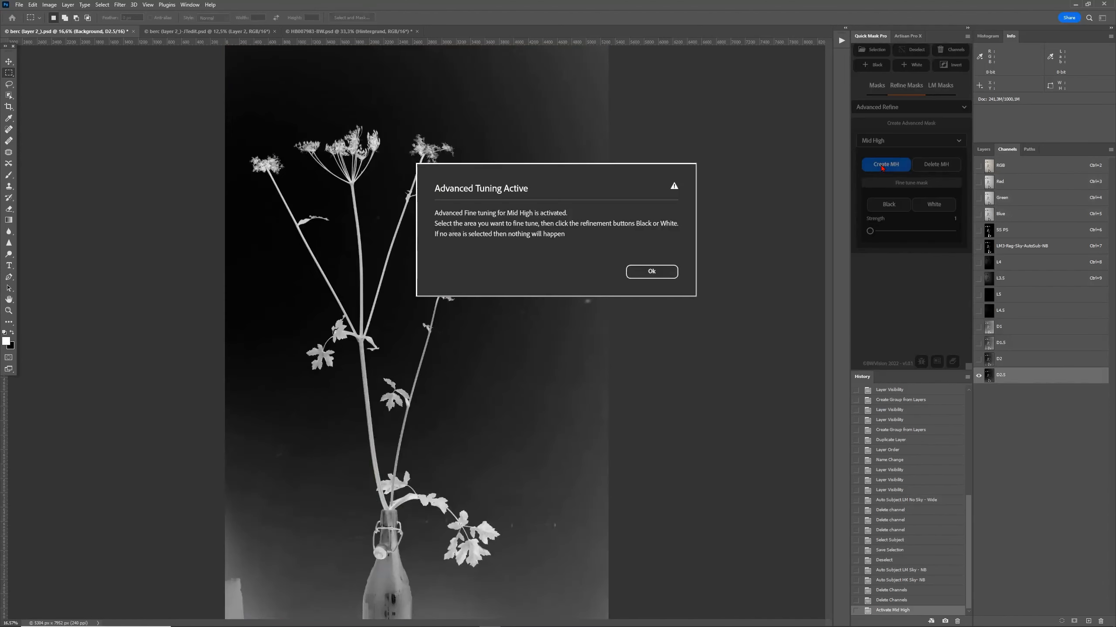
left_click(646, 273)
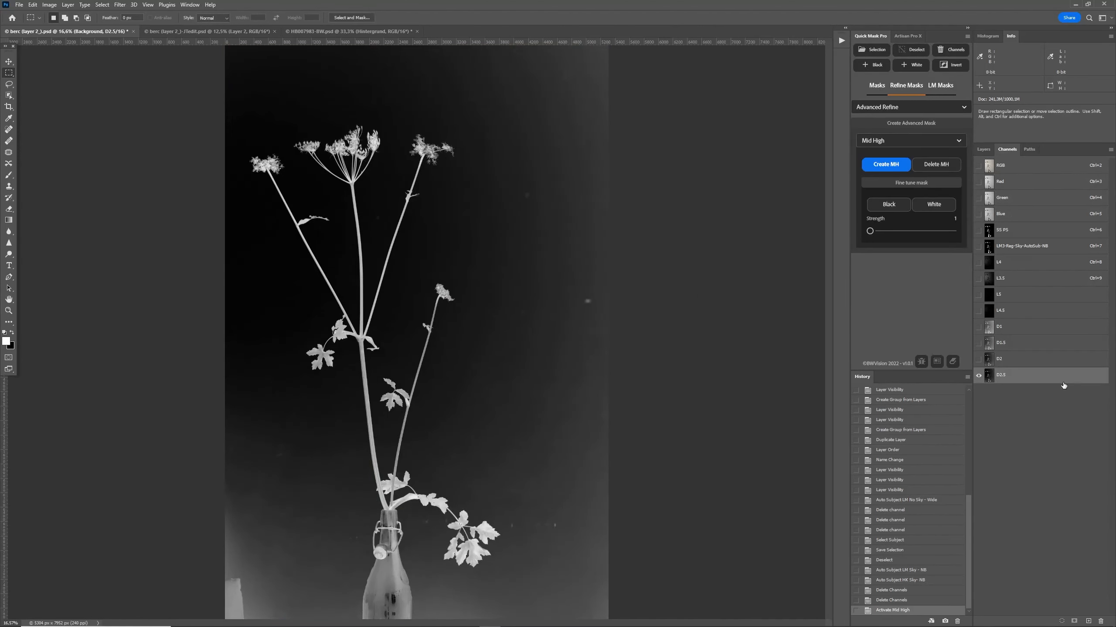
On the LM3 mask, draw a rectangular marquee about 3300 × 2290 px around the upper flower heads and stems.
left_click(1012, 249)
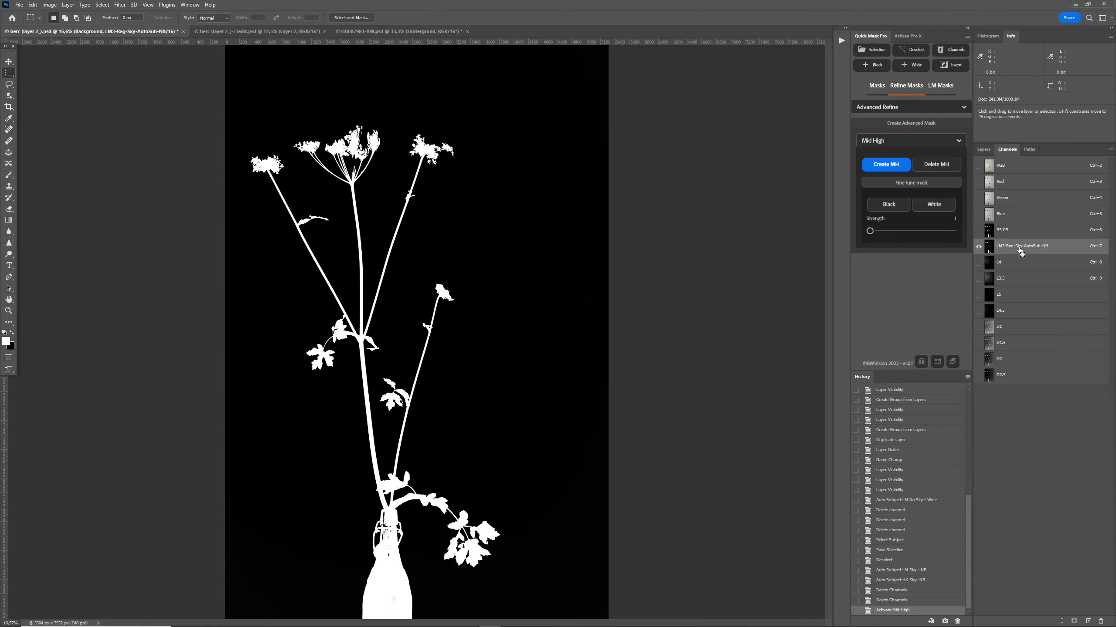
key("ctrl+plus")
scroll(565, 315, "left", 3)
scroll(564, 316, "up", 4)
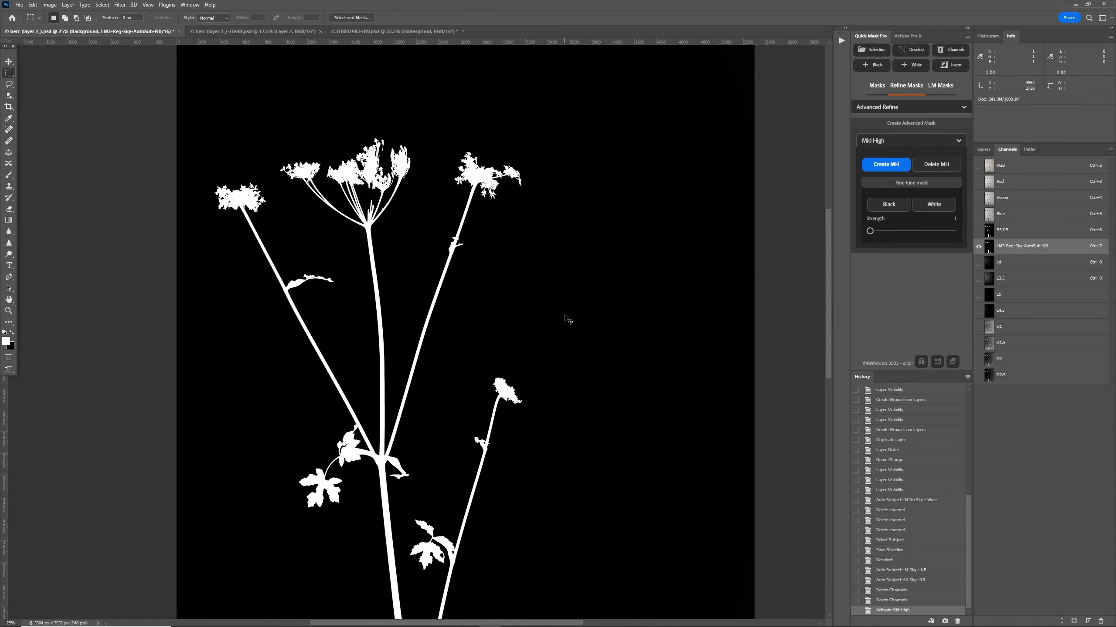
key("ctrl+plus")
key("ctrl+plus")
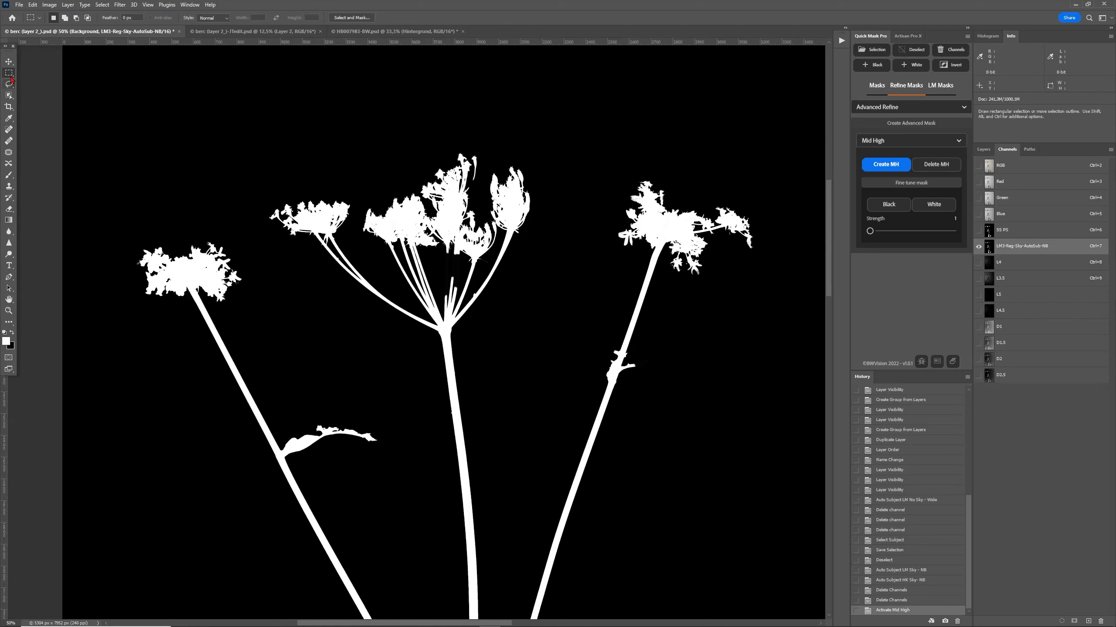
scroll(131, 207, "down", 1)
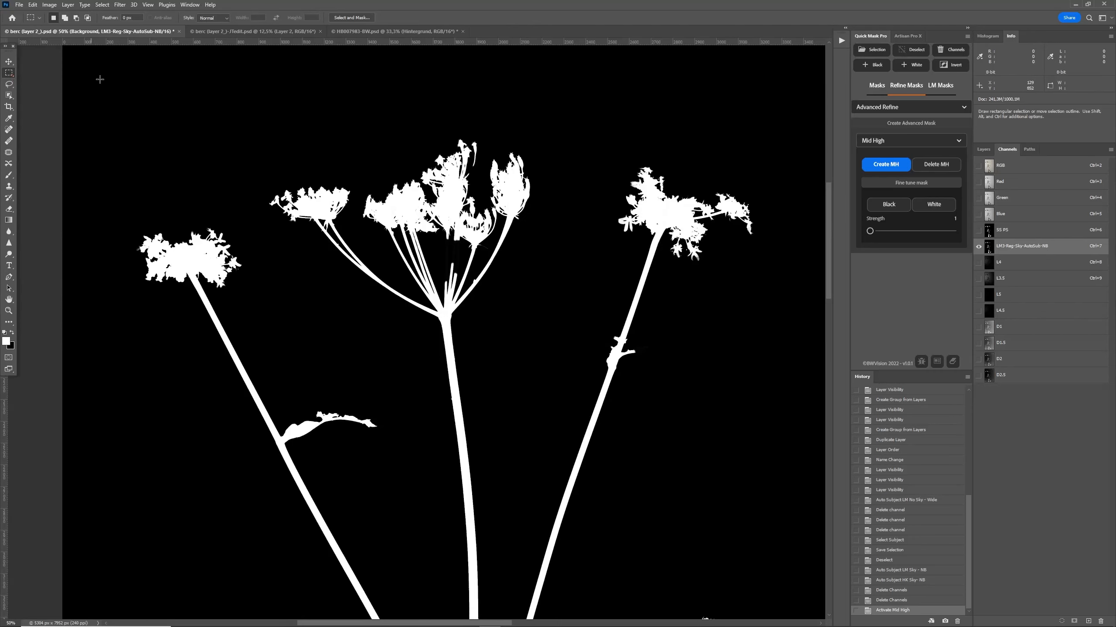
left_click_drag(89, 68, 811, 570)
scroll(809, 571, "down", 5)
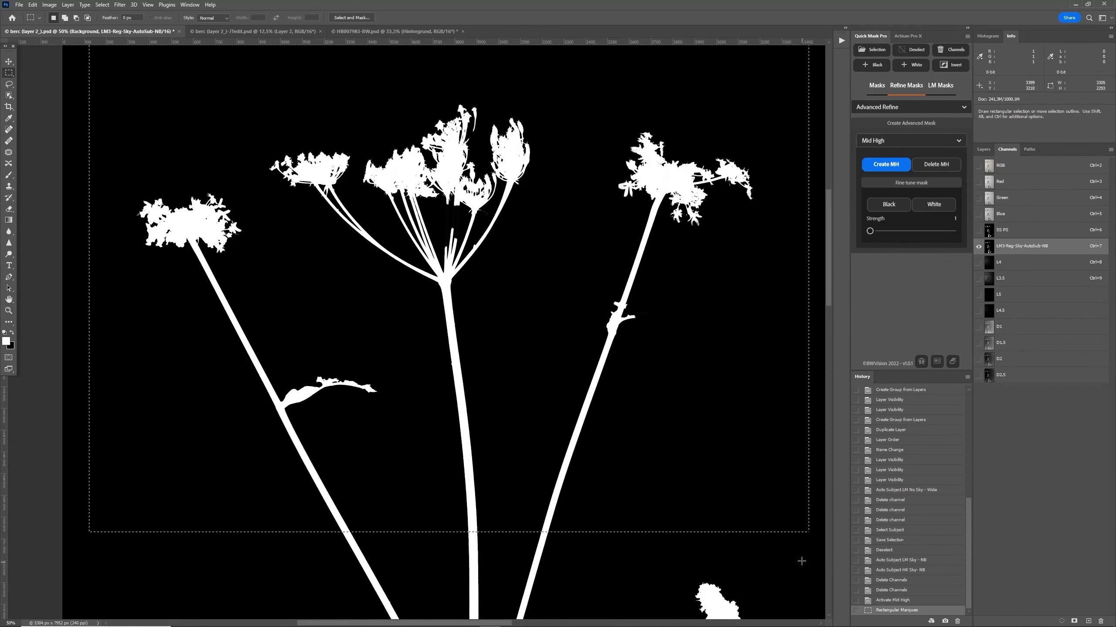
scroll(679, 528, "down", 2)
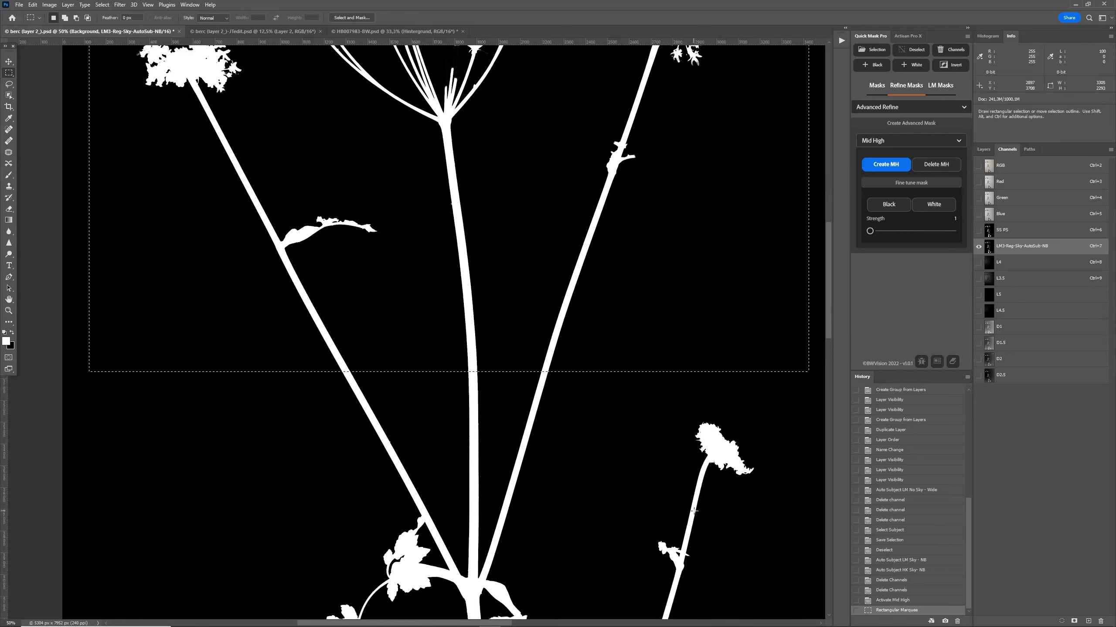
scroll(679, 528, "up", 5)
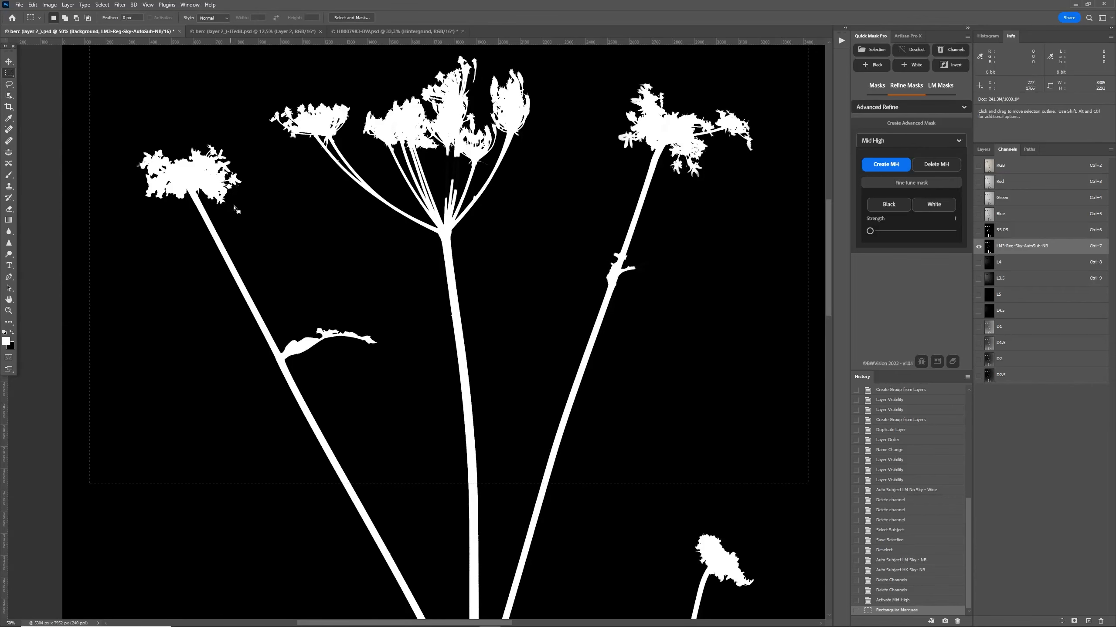
scroll(230, 213, "up", 5)
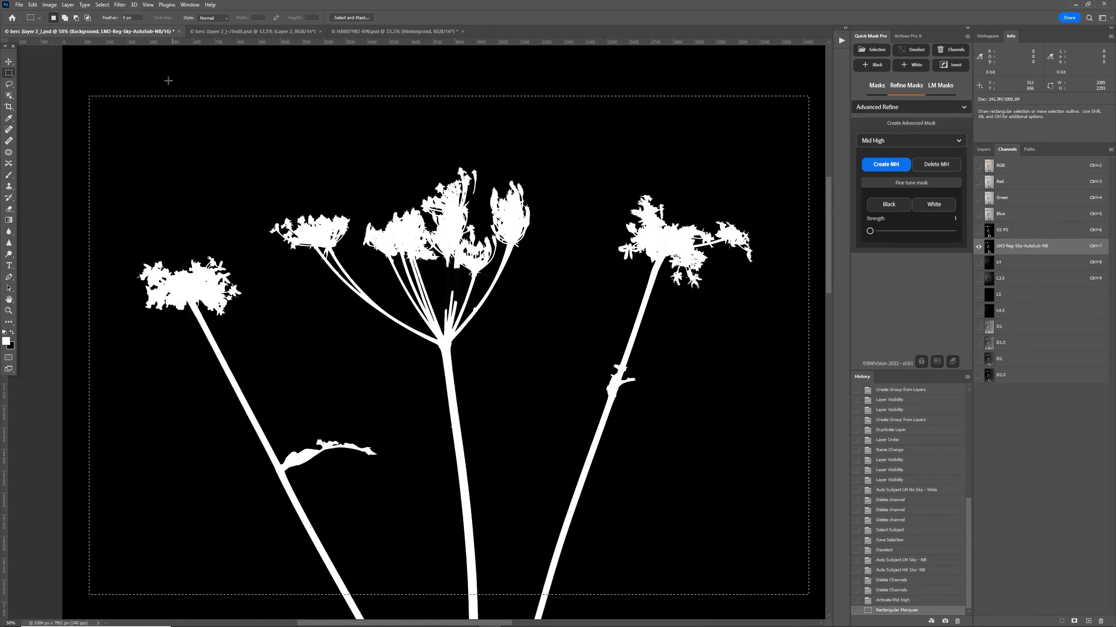
Feather the rectangular selection with a radius of 15 pixels.
left_click(106, 5)
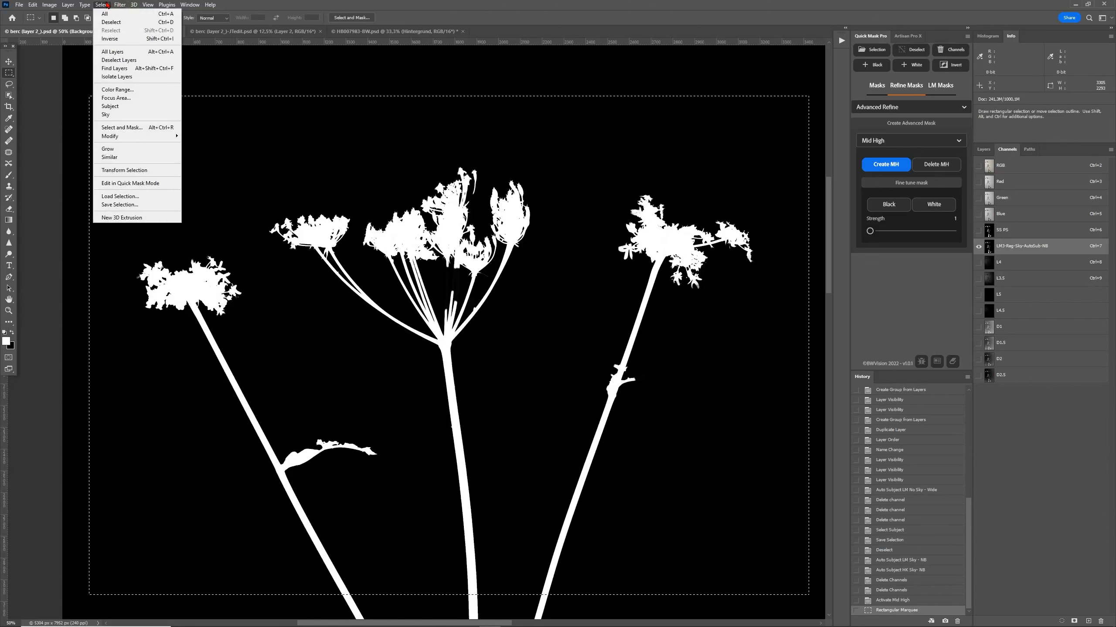
mouse_move(145, 136)
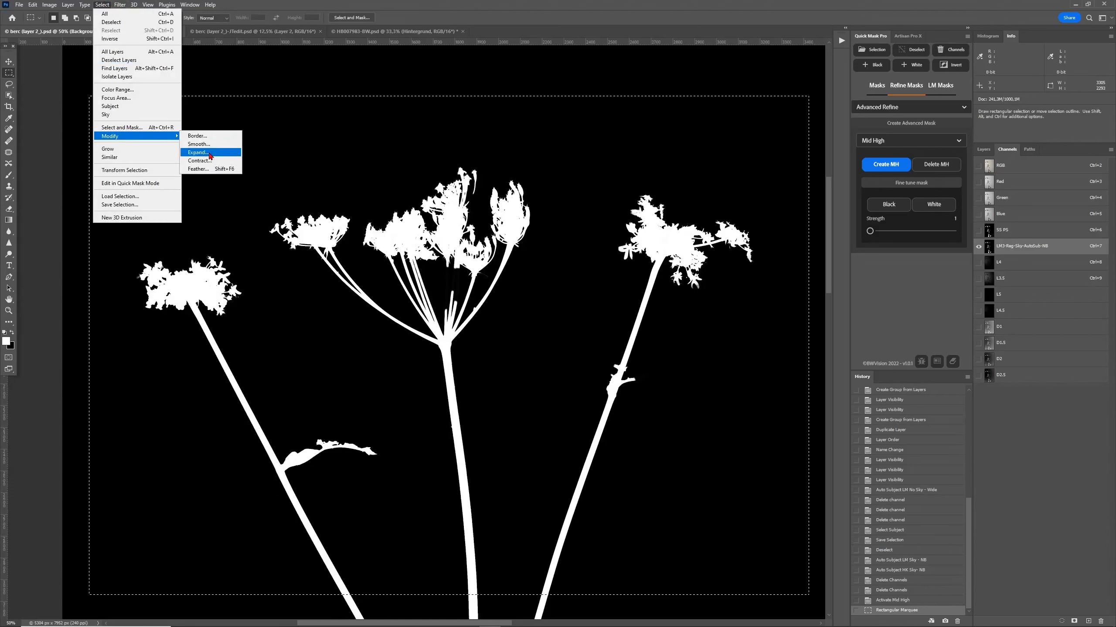
left_click(197, 169)
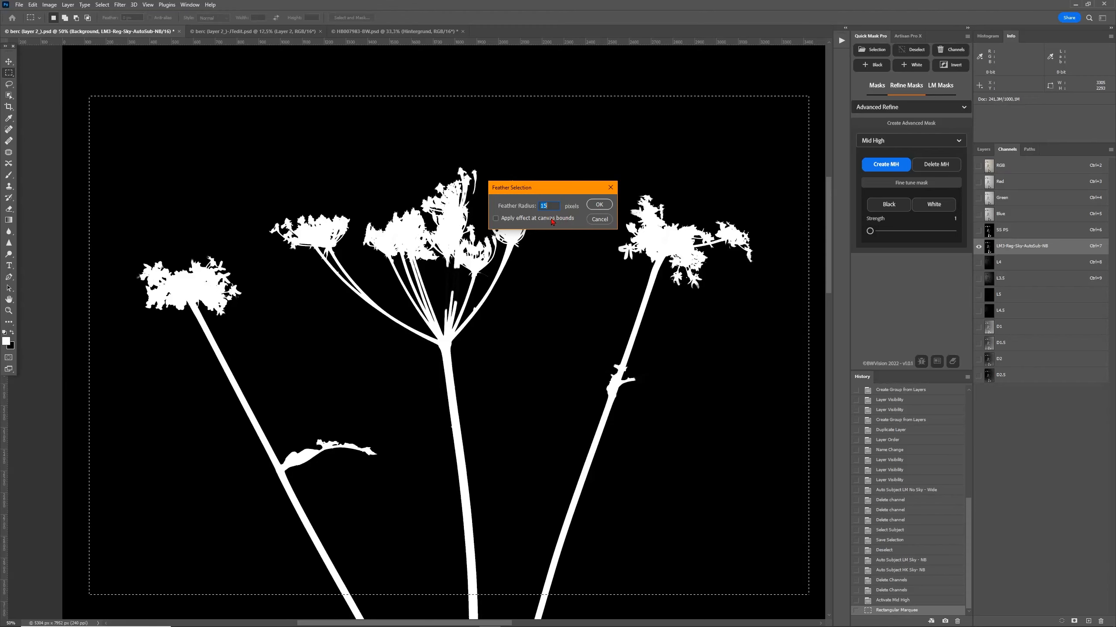
left_click(602, 208)
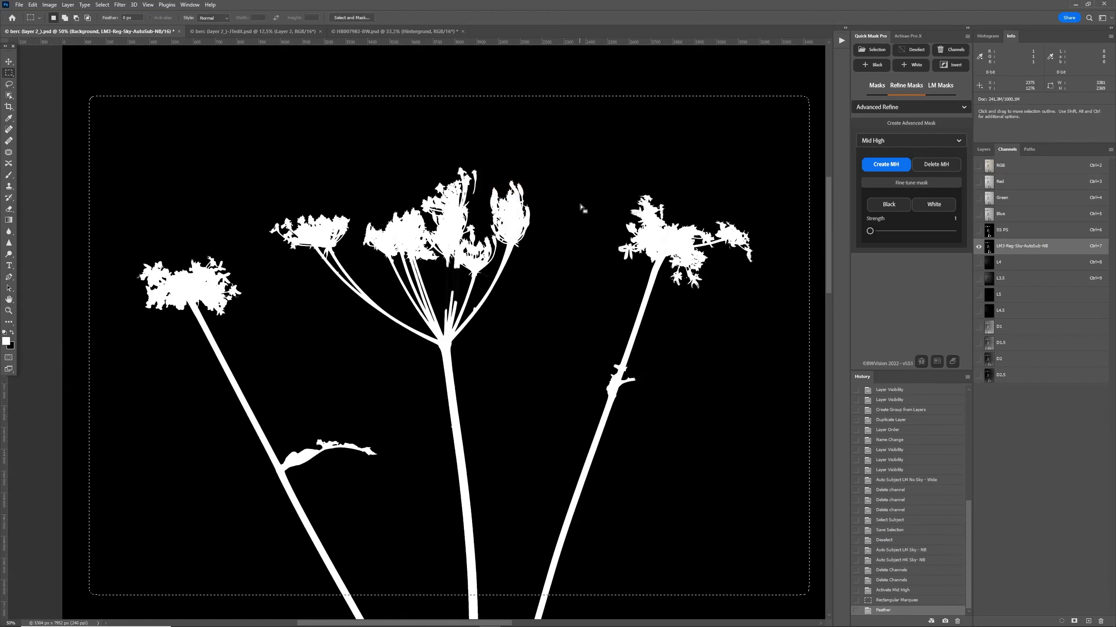
Save the feathered selection as a new channel named temp1.
left_click(101, 5)
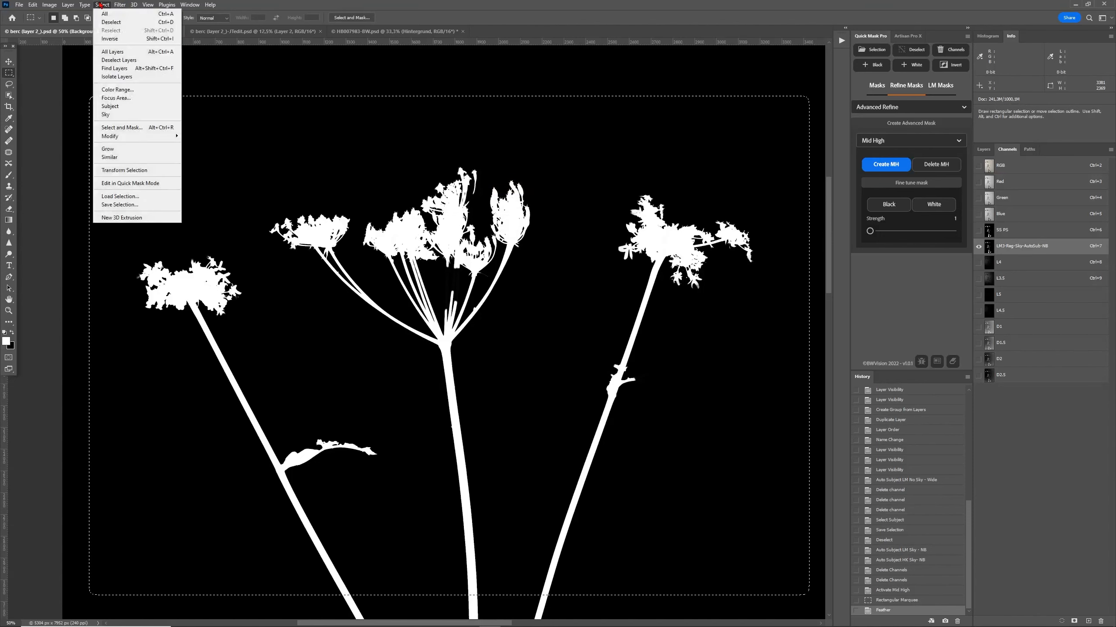
left_click(119, 205)
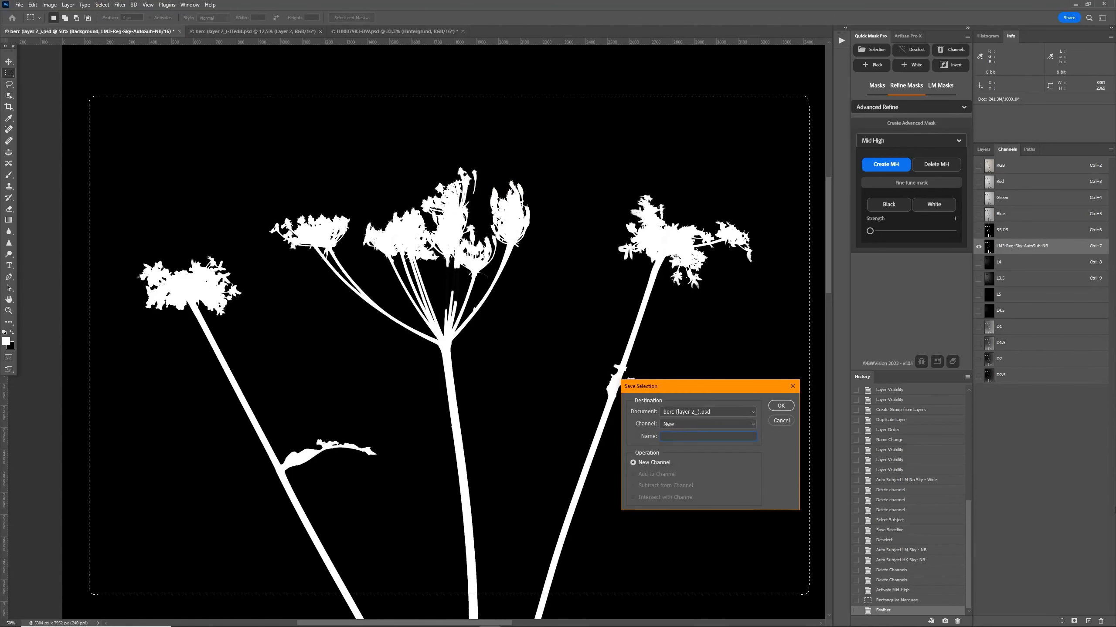
type("temp1")
key("Return")
Inspect the temp1 channel's feathered edges and return to the LM3 mask.
left_click(1004, 380)
left_click(1004, 395)
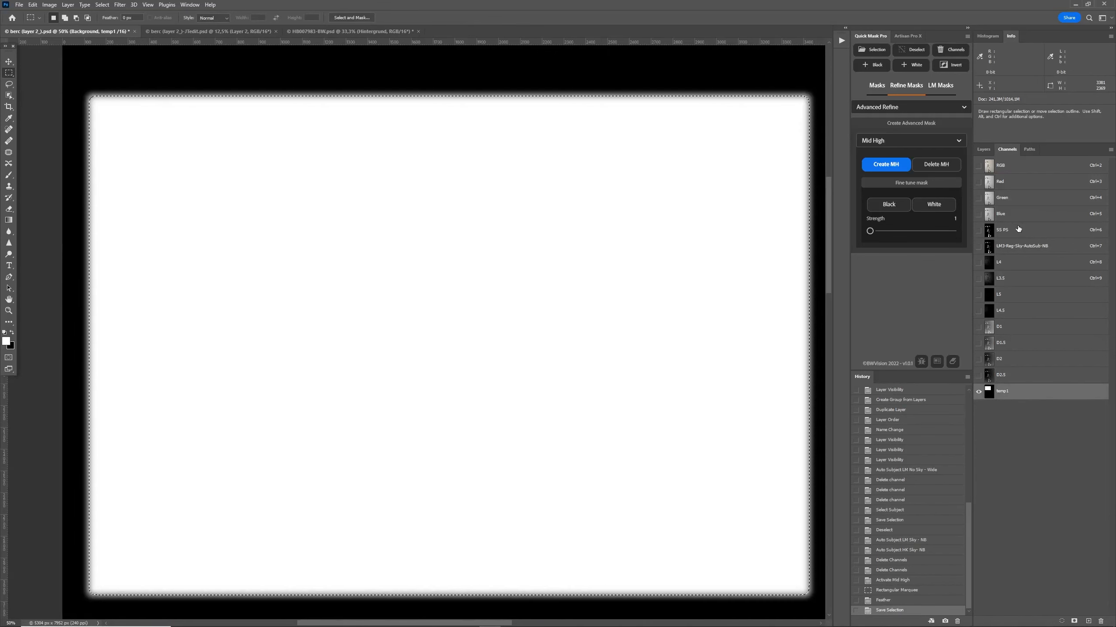
left_click(1019, 246)
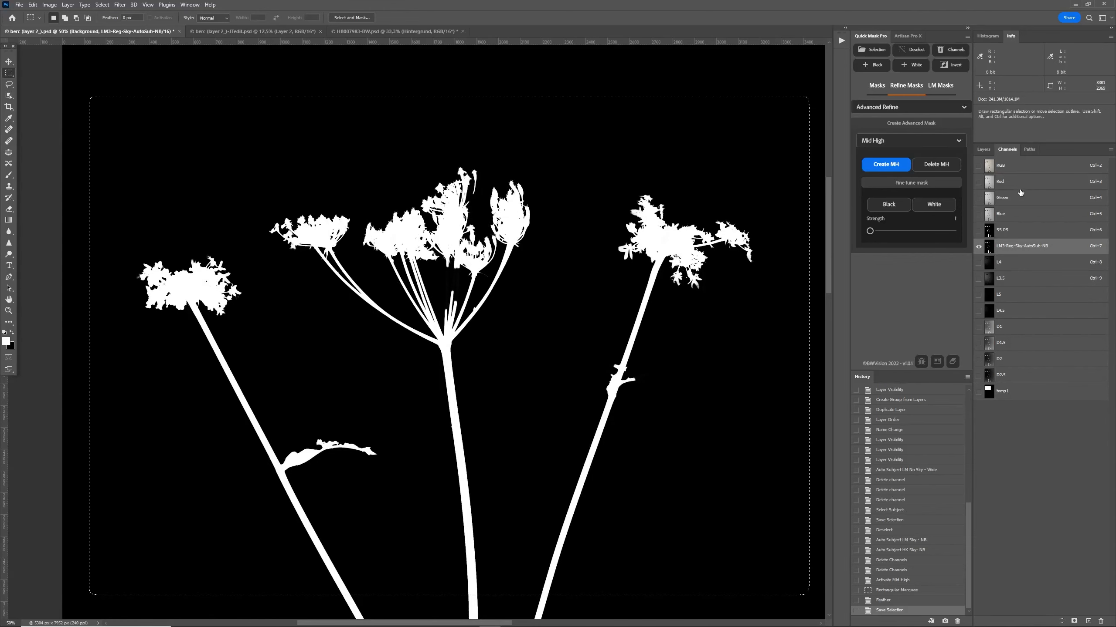
Compare the central flower heads' fine tips and stems in the colour image with the LM3 mask.
key("ctrl+2")
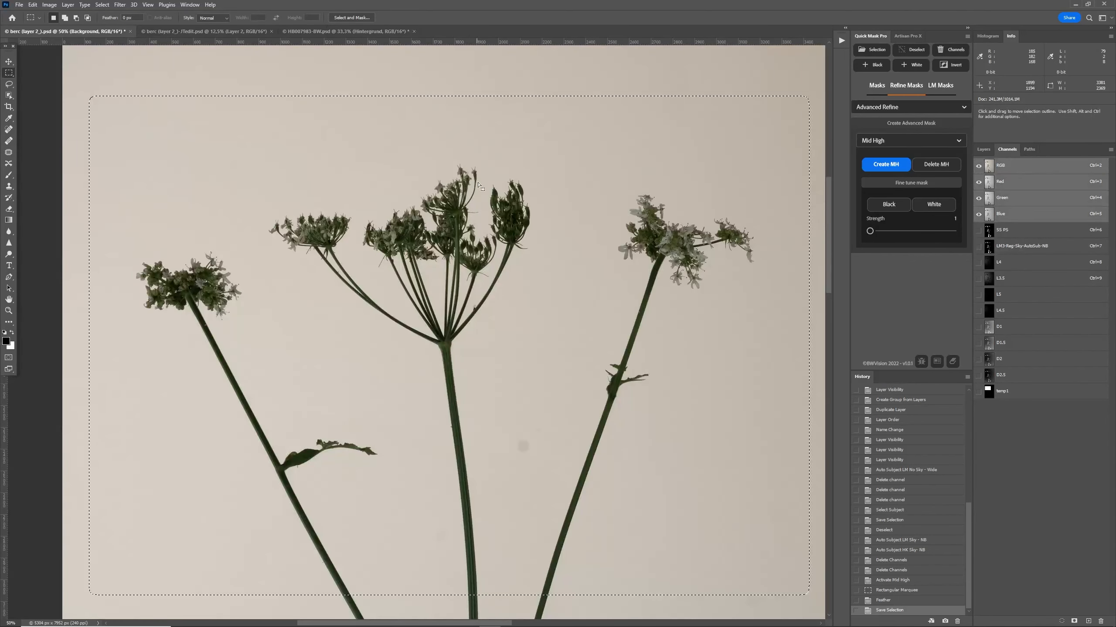
key("ctrl+plus")
scroll(184, 172, "left", 1)
scroll(185, 172, "up", 3)
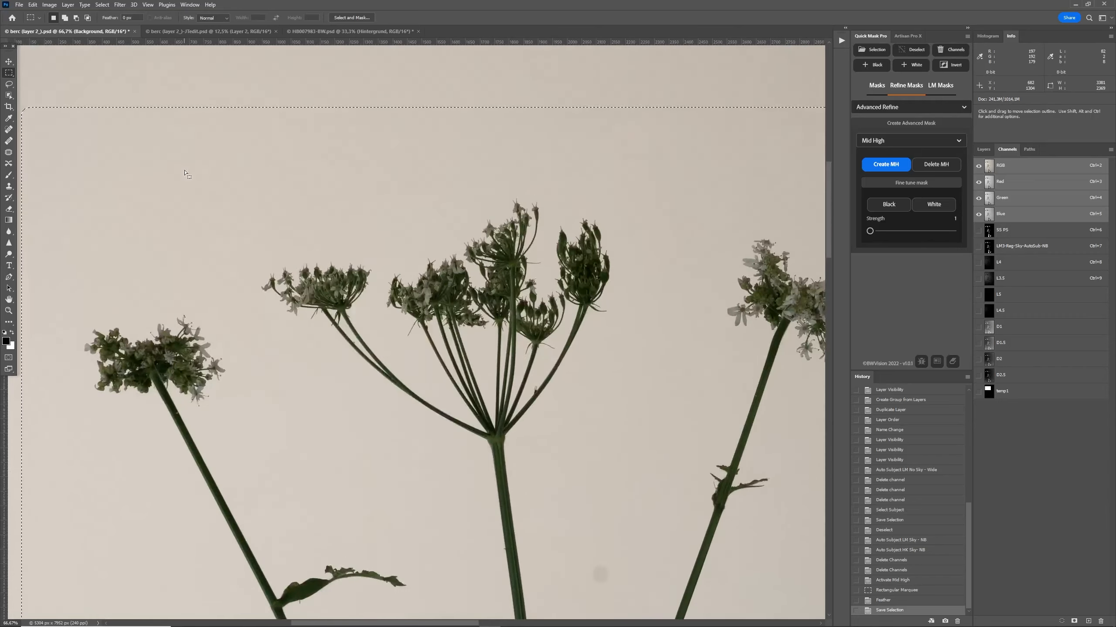
key("ctrl+plus")
key("ctrl+plus")
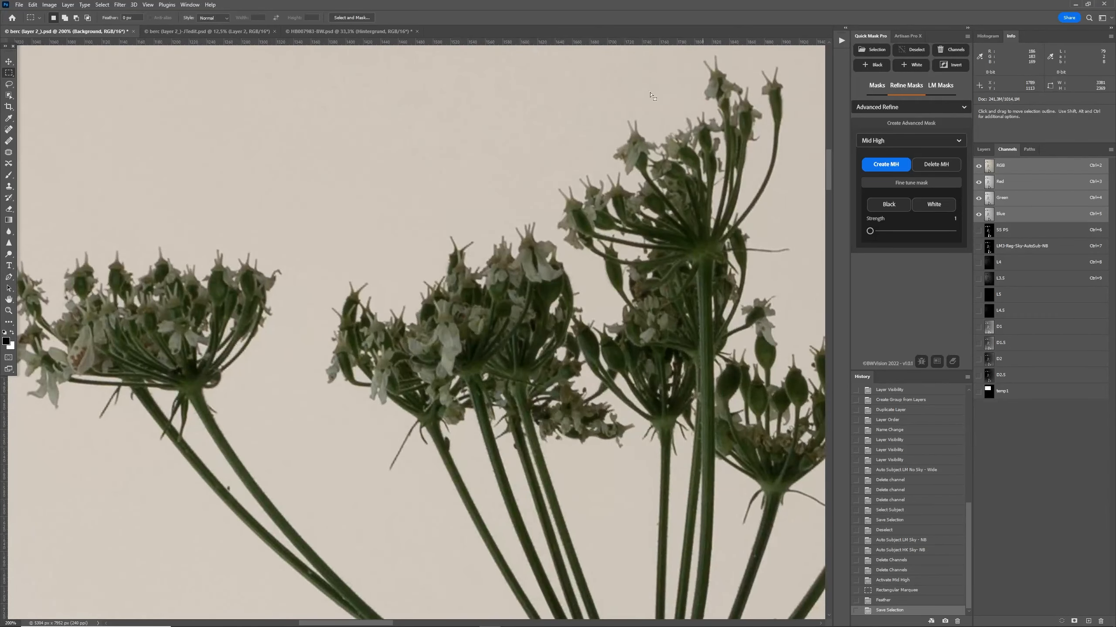
key("ctrl+7")
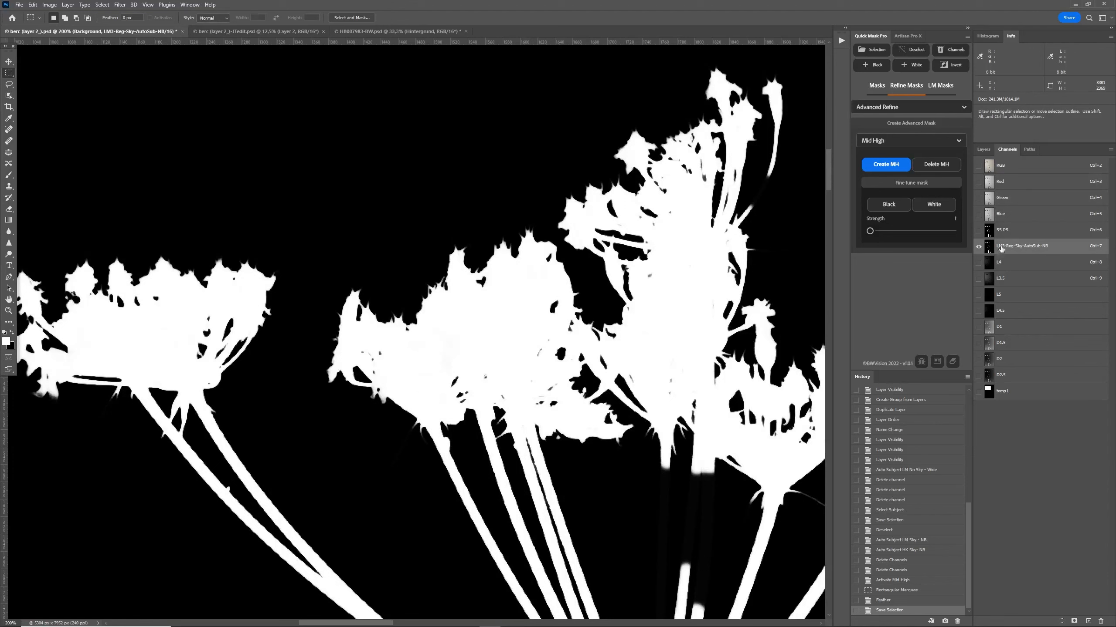
Try whitening the selected area of the LM3 mask with Mid High White at strength 3 and at strength 2, undoing each attempt.
left_click(918, 231)
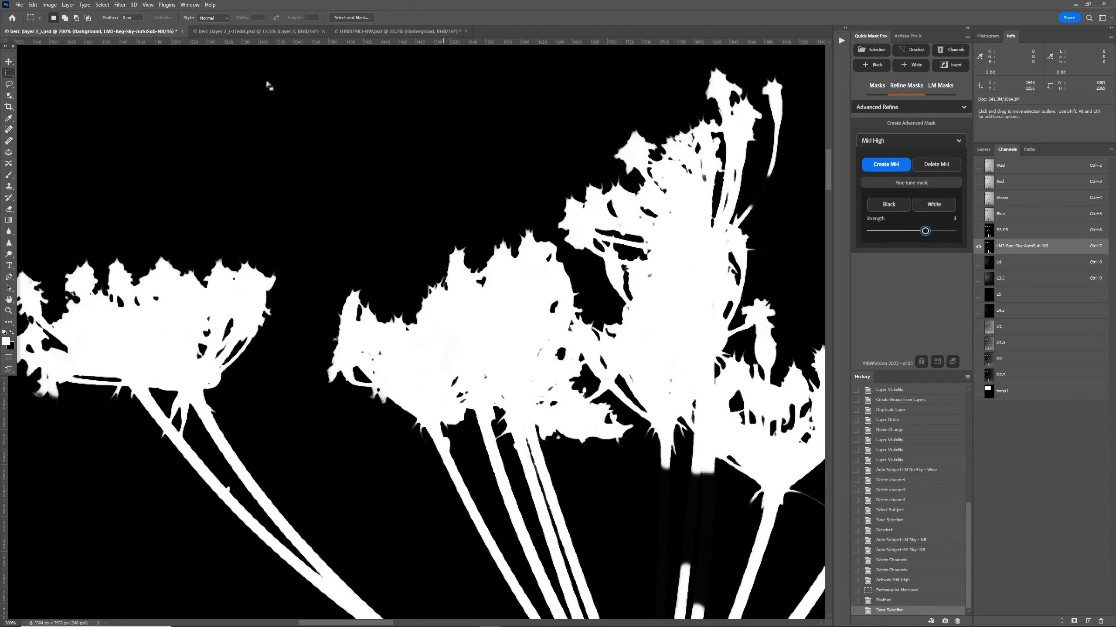
key("ctrl+minus")
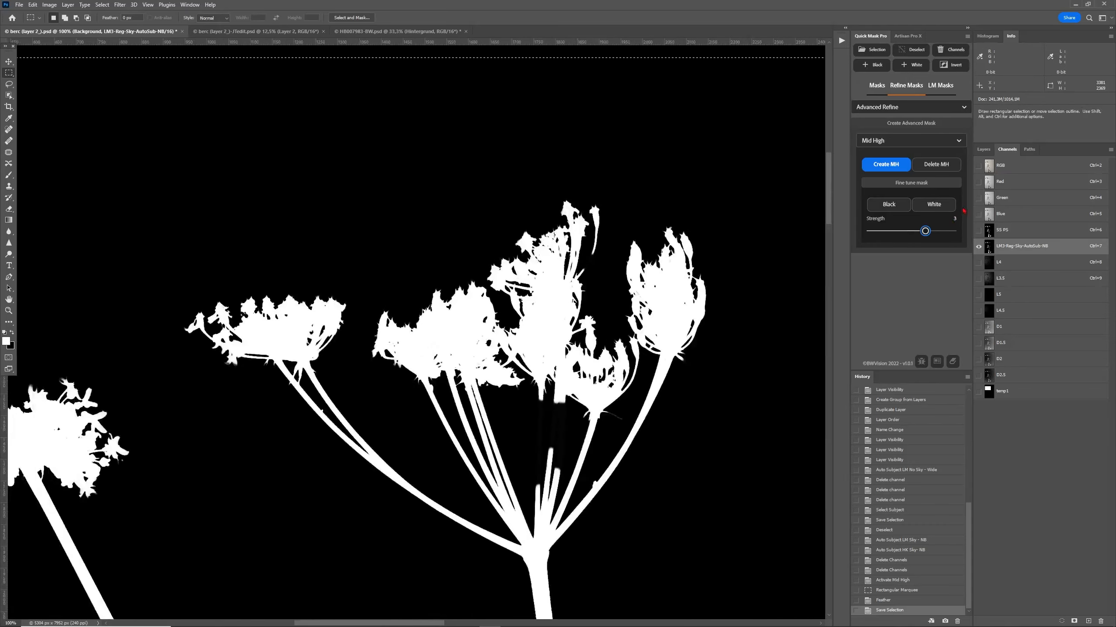
left_click(943, 211)
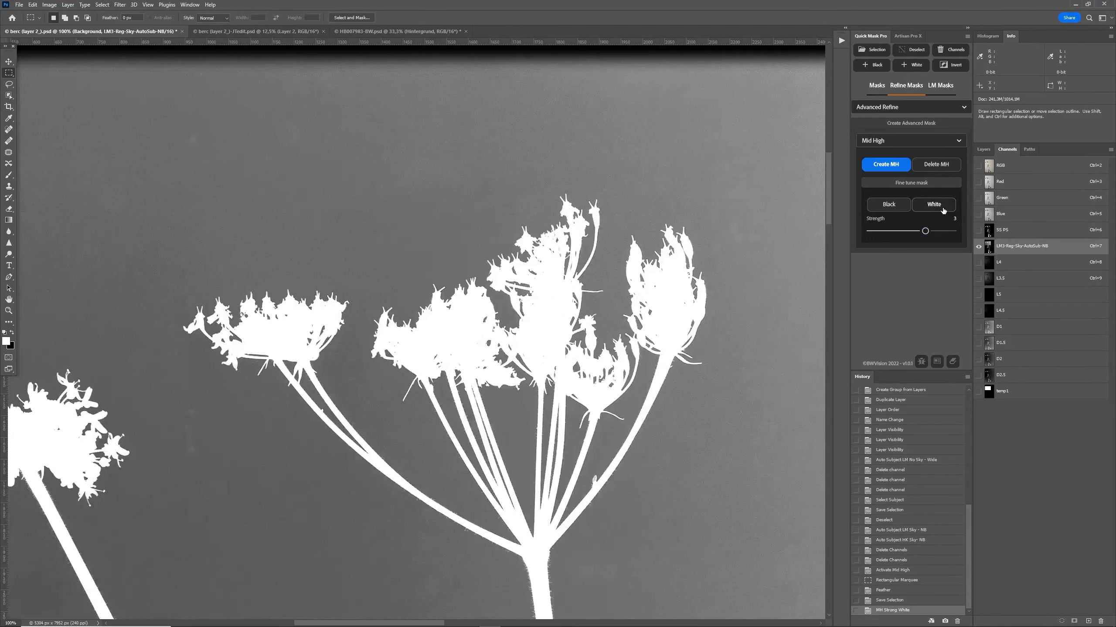
left_click(908, 601)
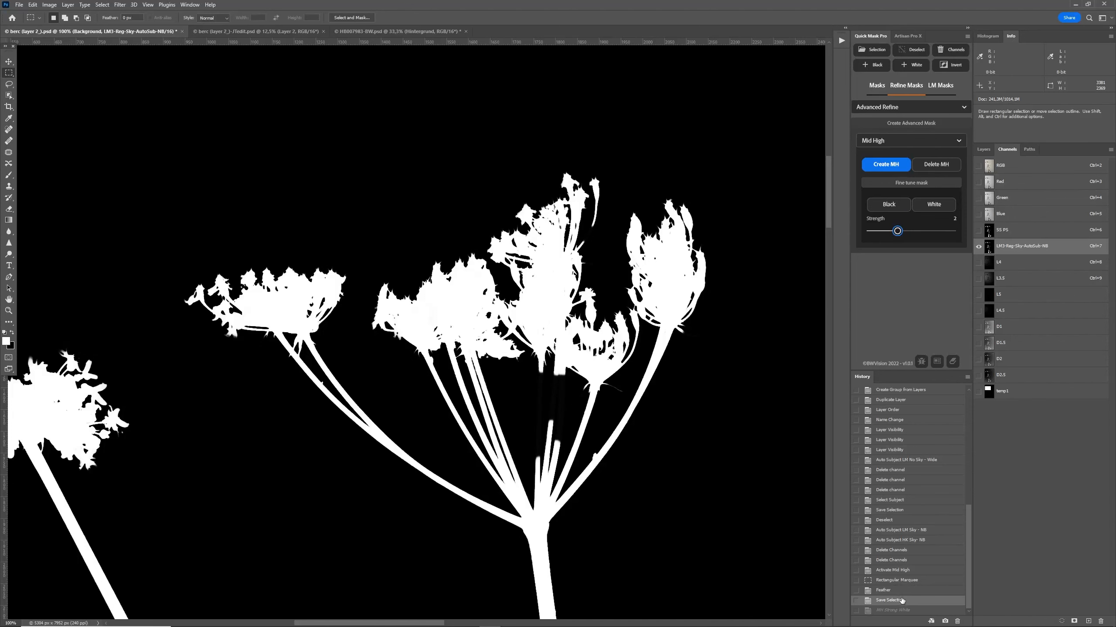
left_click(935, 205)
left_click(907, 601)
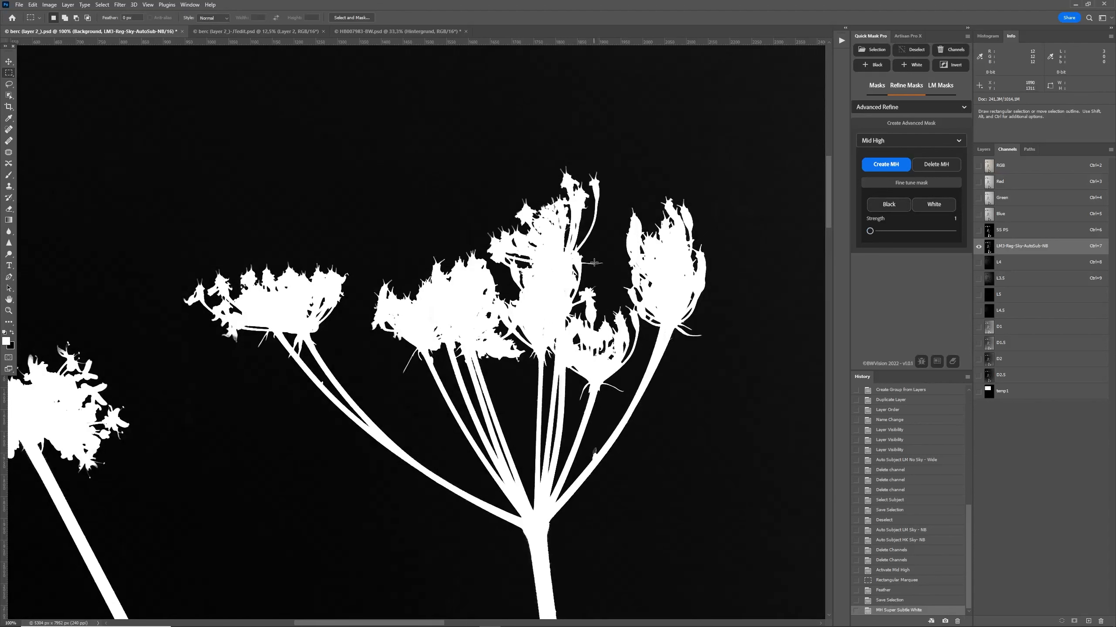
Whiten the selected area with Mid High White at strength 1 and toggle the history states to compare before and after.
left_click(906, 602)
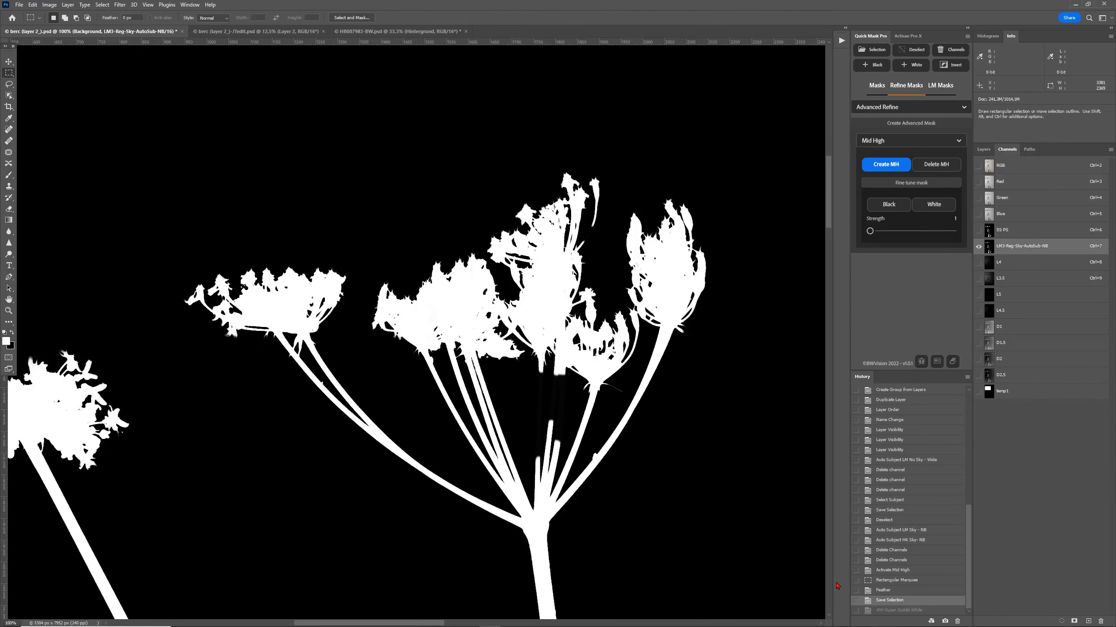
key("ctrl+plus")
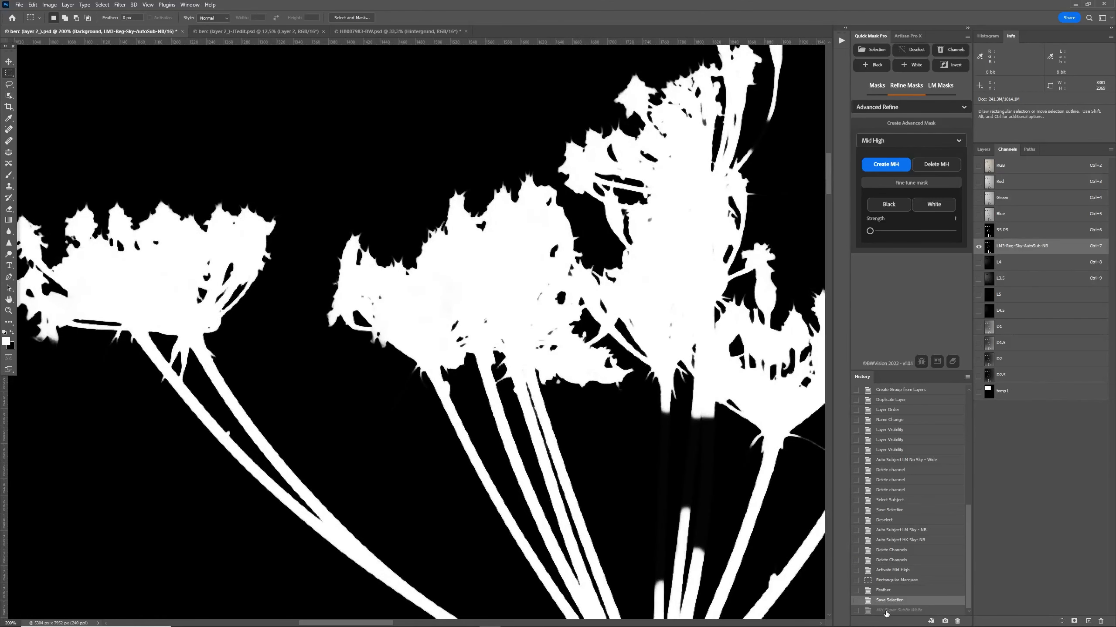
left_click(886, 611)
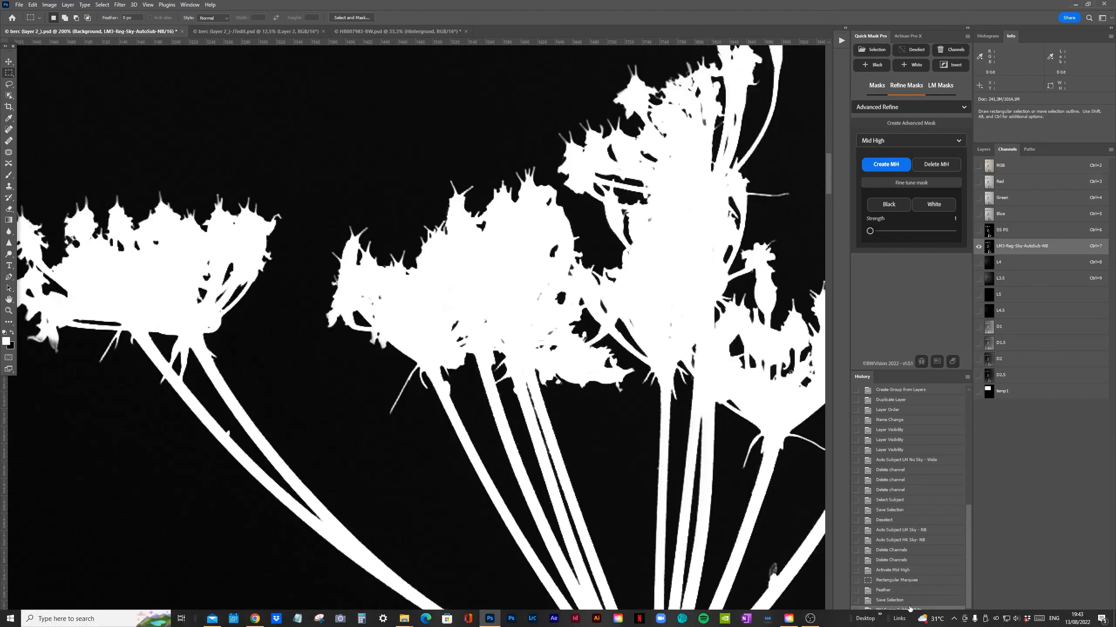
left_click(892, 600)
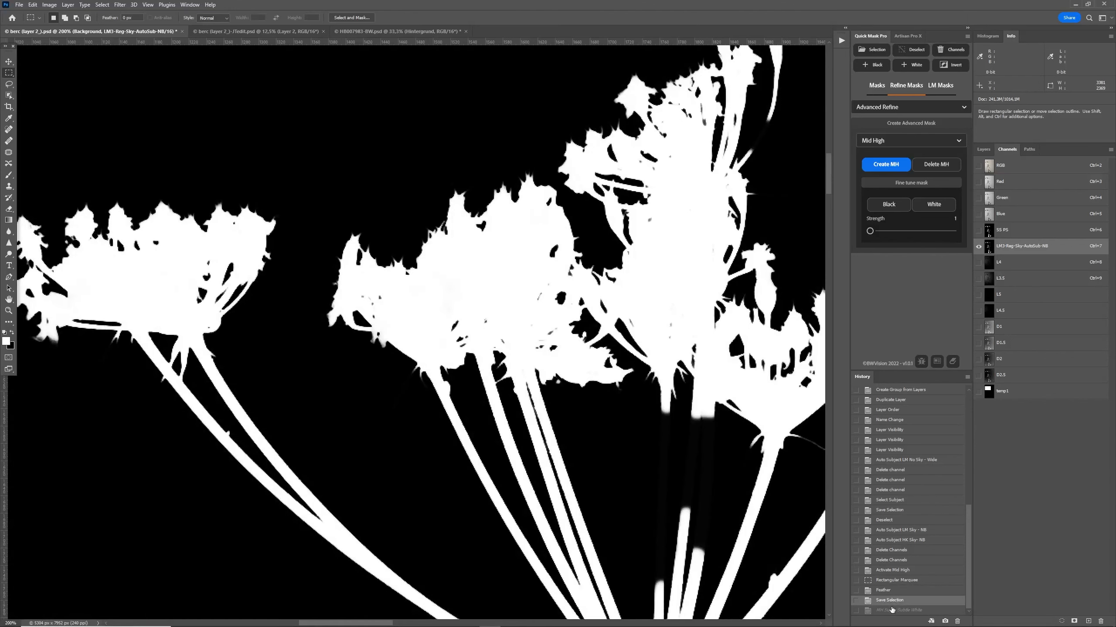
left_click(891, 611)
scroll(616, 436, "up", 1)
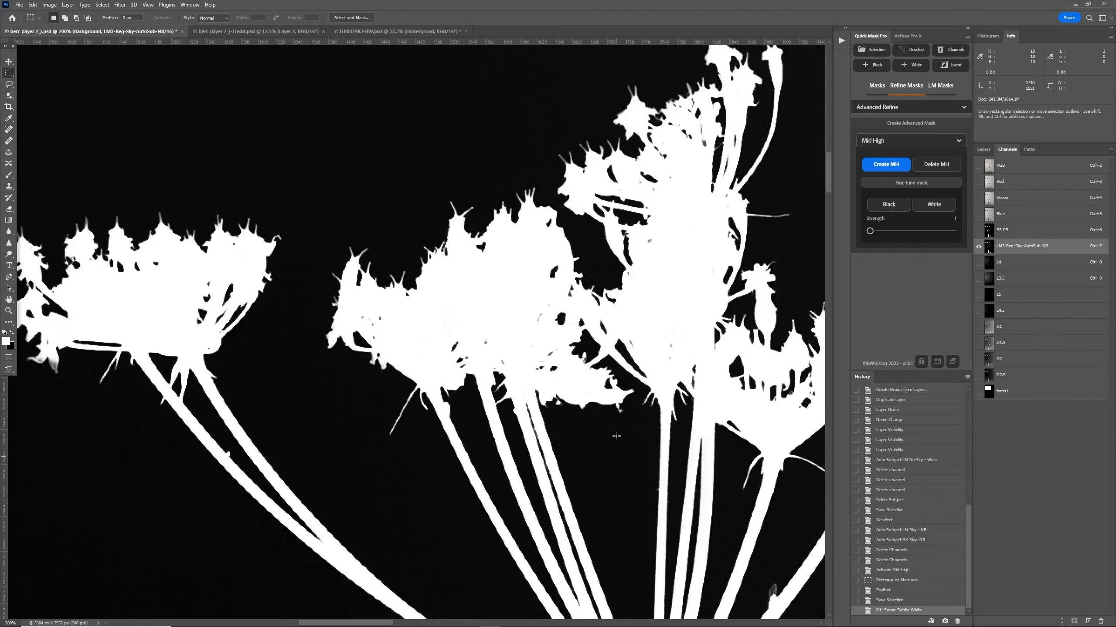
Check the refined flower tips and stems in the LM3 mask against the colour image and the mask's previous state.
left_click(1015, 167)
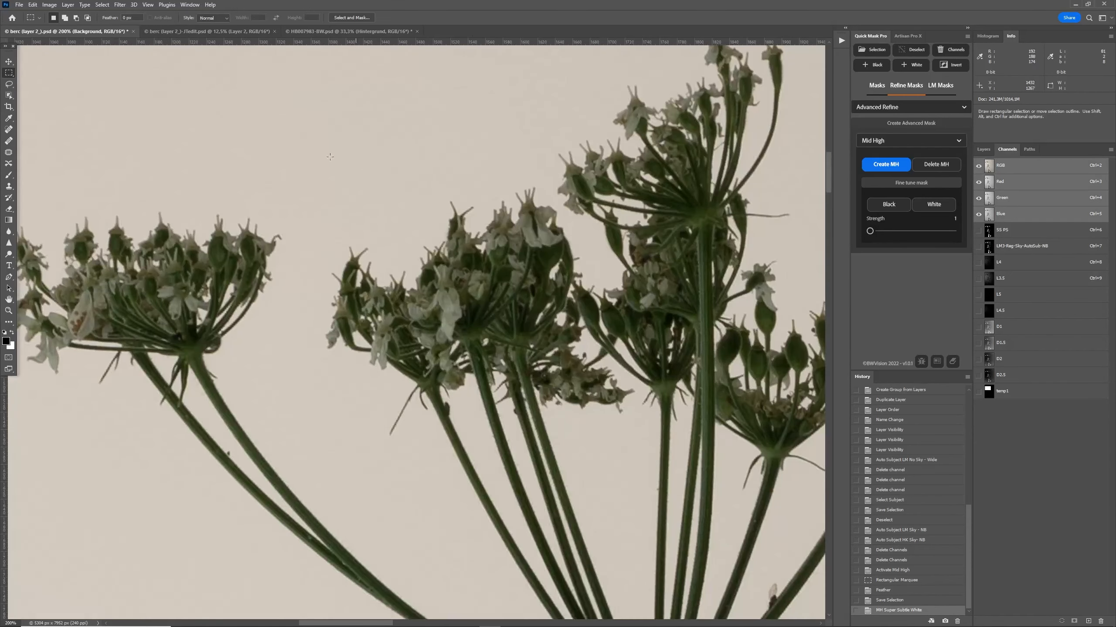
left_click(1022, 246)
left_click(896, 600)
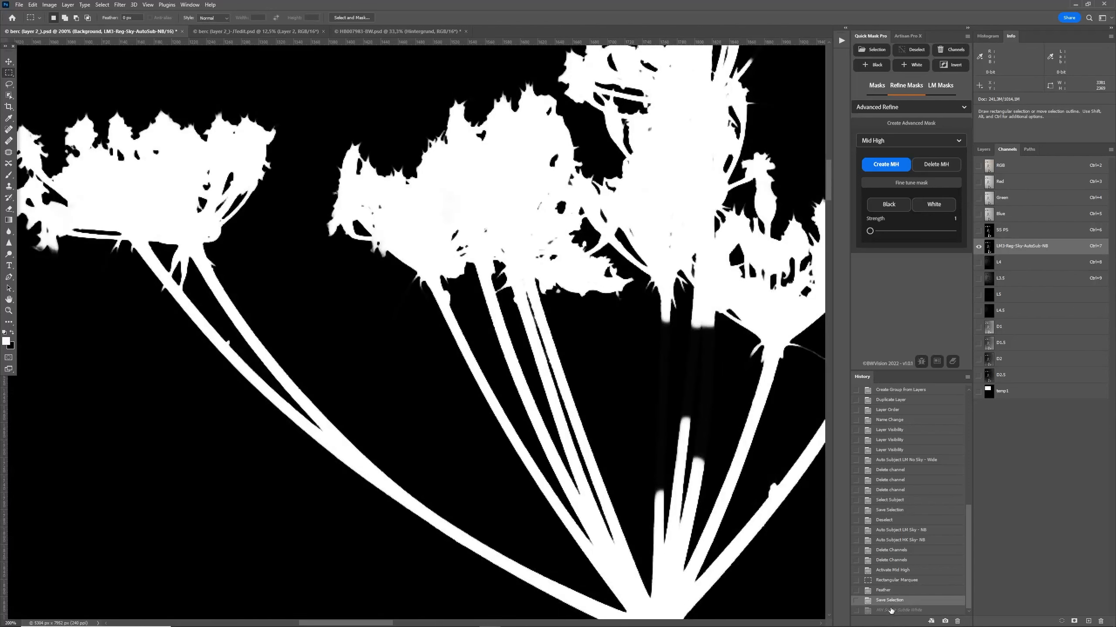
left_click(891, 611)
scroll(344, 441, "left", 3)
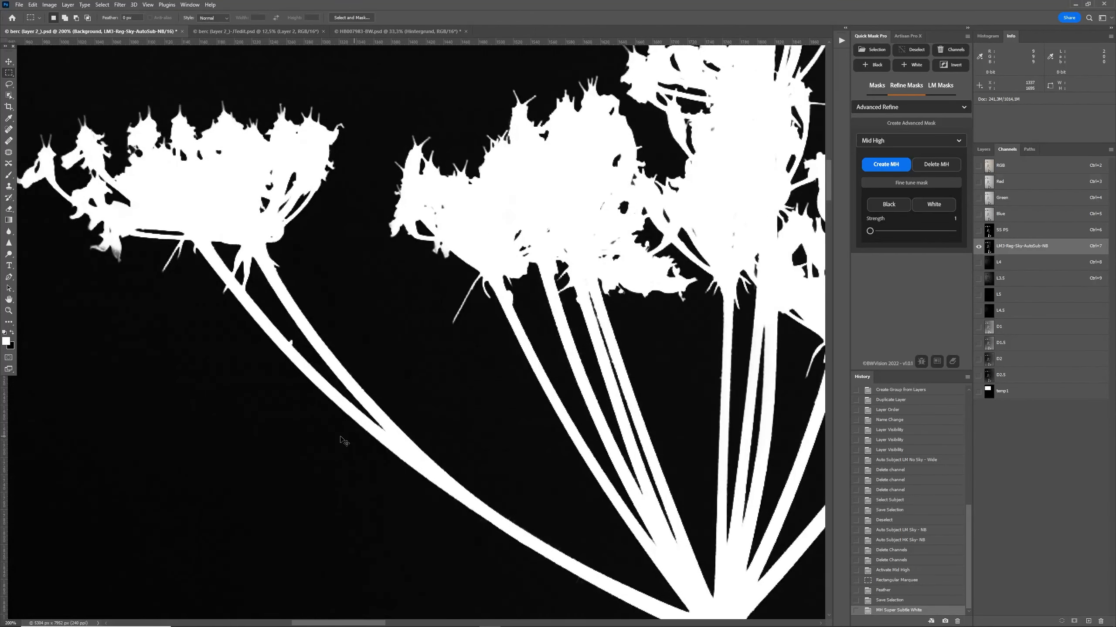
scroll(344, 442, "left", 2)
key("ctrl+2")
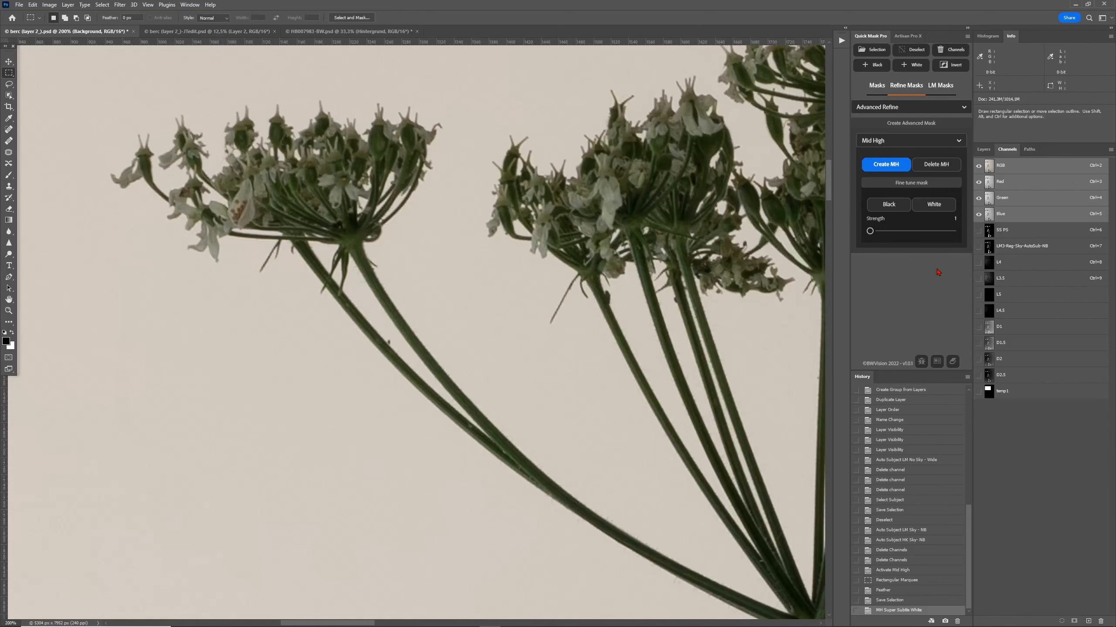
left_click(1010, 245)
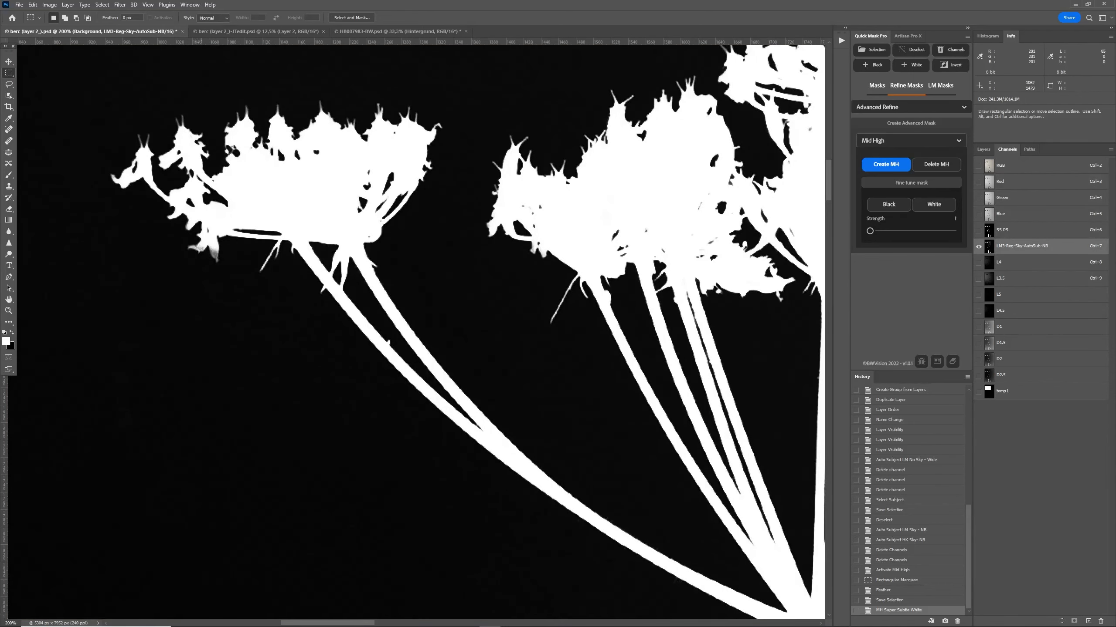
Load the temp1 channel as a new selection on the LM3 mask and apply Mid High White again at strength 1.
key("ctrl+minus")
key("ctrl+minus")
left_click_drag(821, 367, 818, 317)
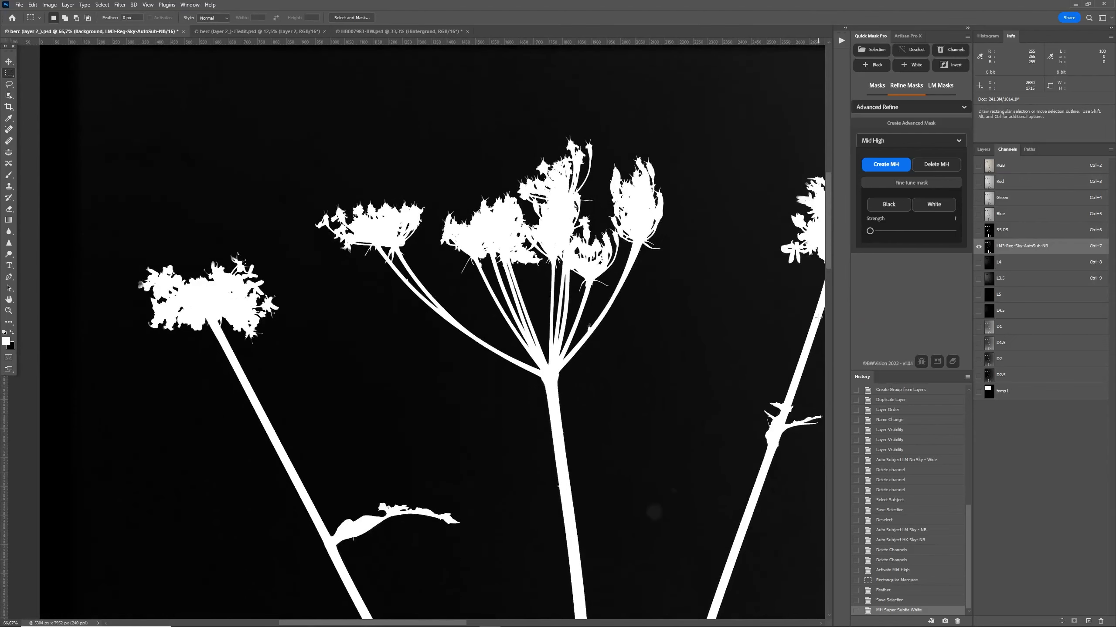
key("ctrl+minus")
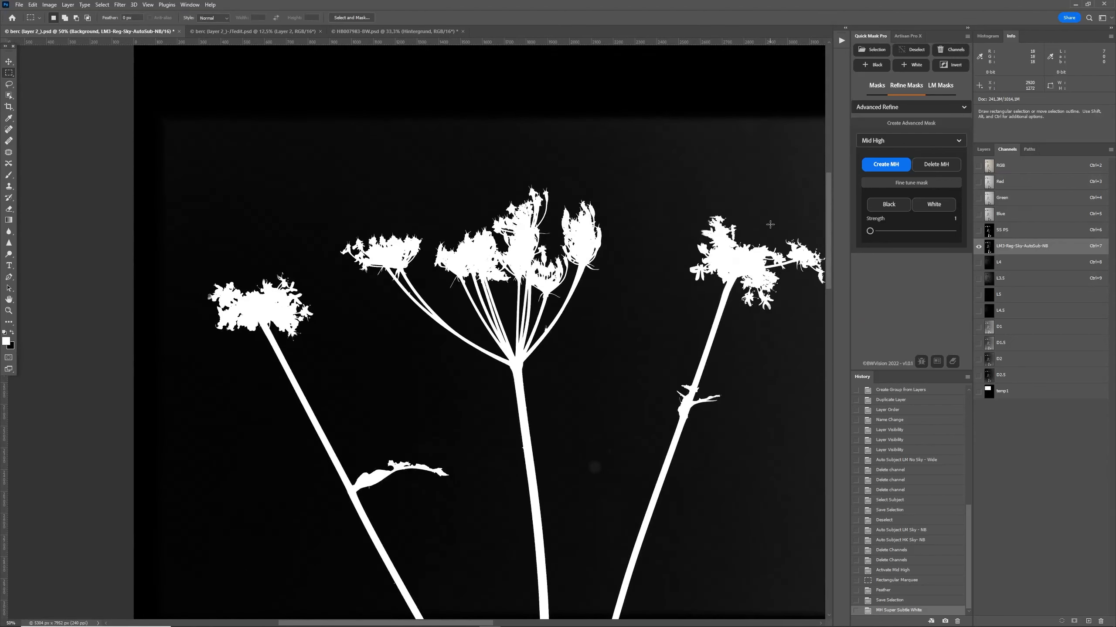
key("ctrl+minus")
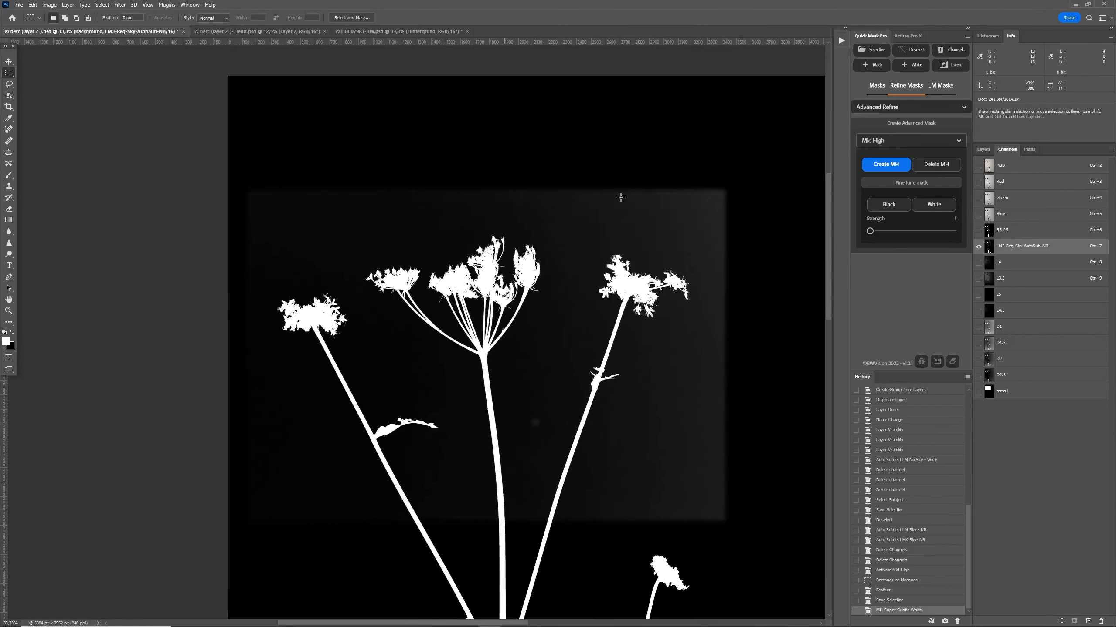
left_click(871, 50)
left_click(871, 203)
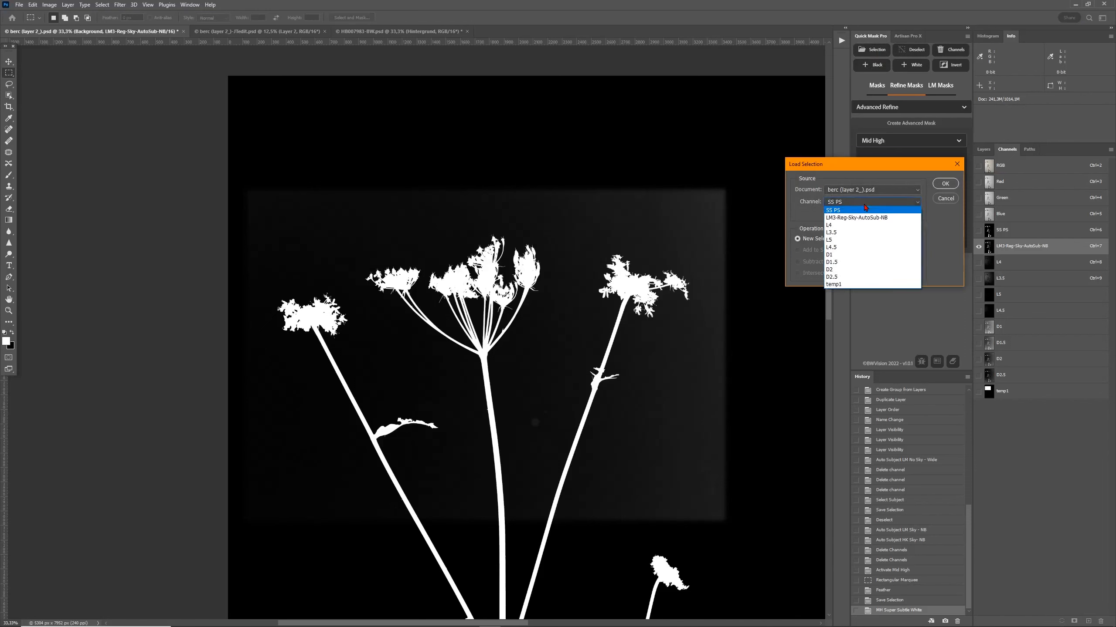
left_click(852, 283)
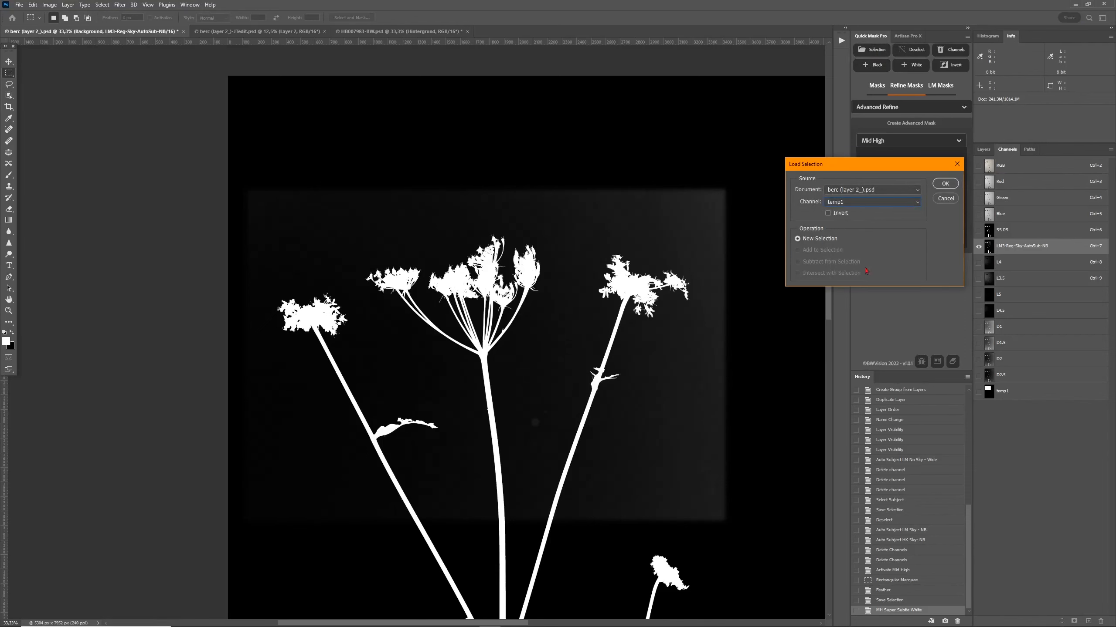
left_click(945, 184)
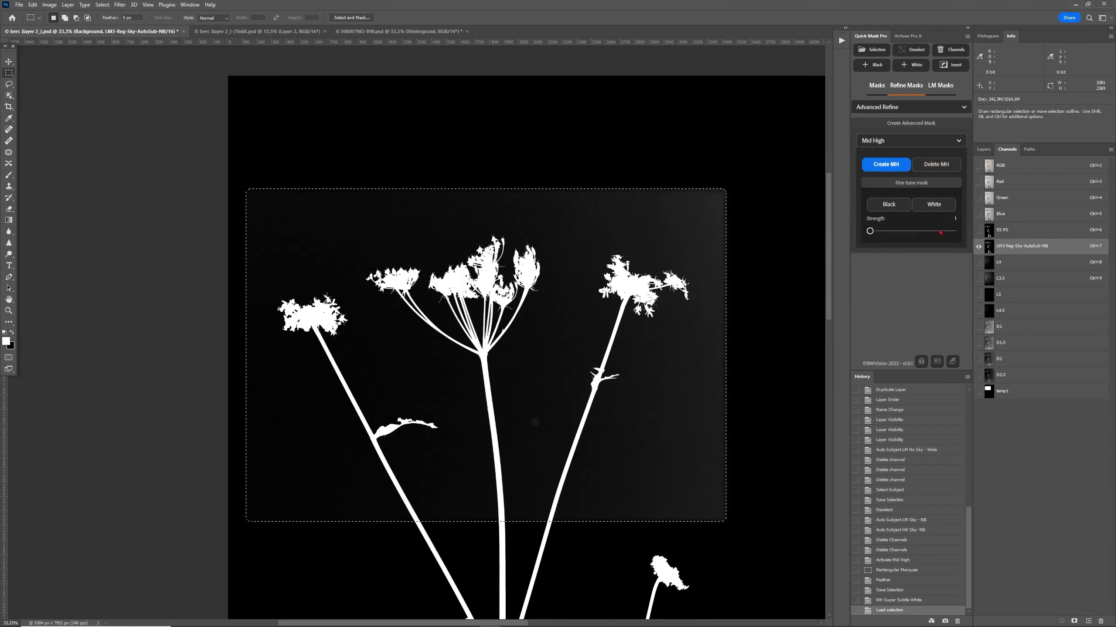
left_click(928, 211)
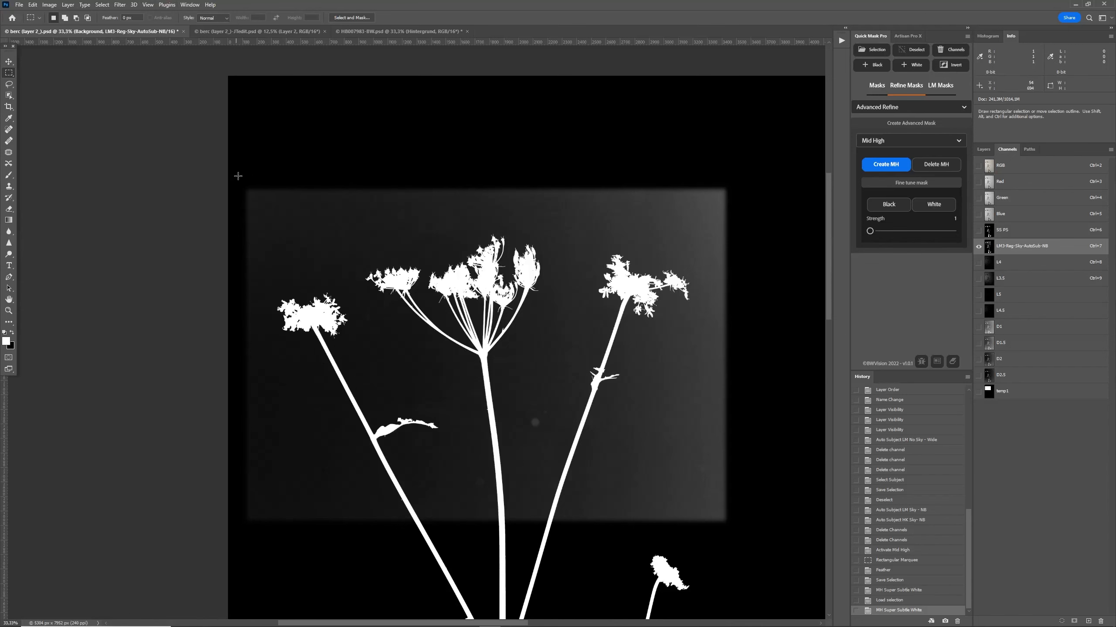
Darken the grey haze with Mid High Black at strength 3 inside a rectangular selection about 3520 × 2470 px, feathered by 15 pixels.
left_click_drag(236, 177, 749, 535)
left_click(102, 5)
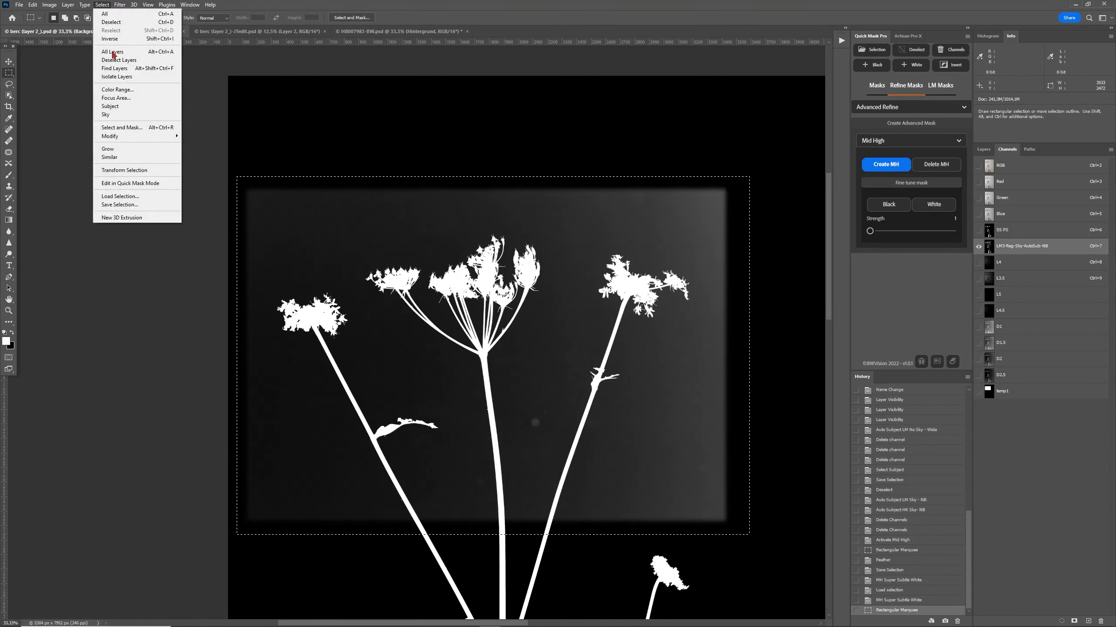
mouse_move(110, 136)
left_click(197, 170)
key("Return")
left_click_drag(870, 230, 925, 231)
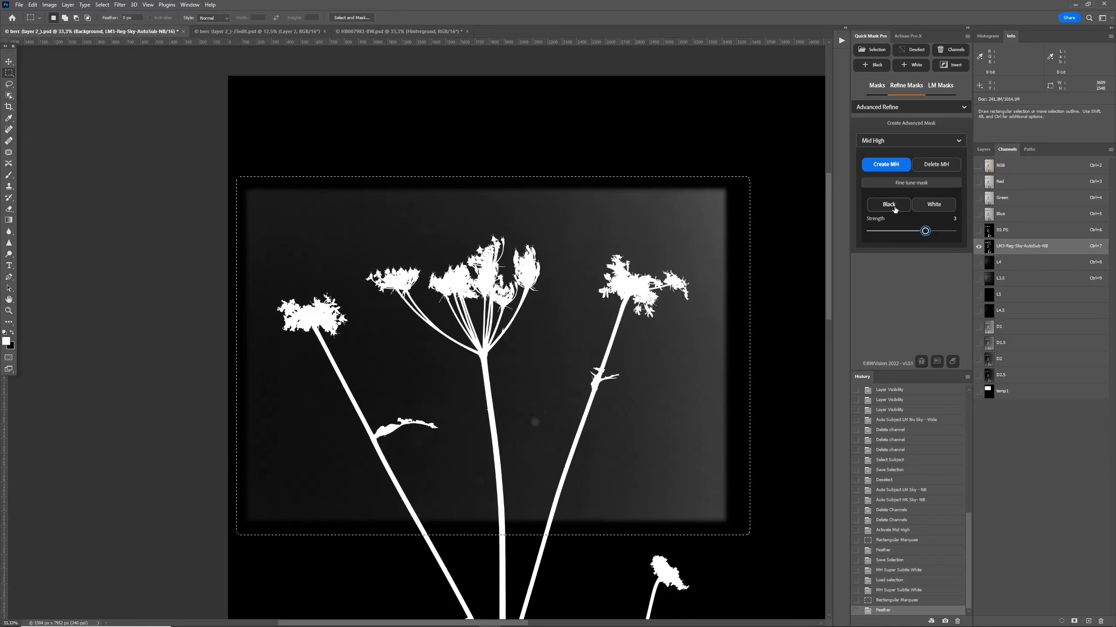
left_click(894, 209)
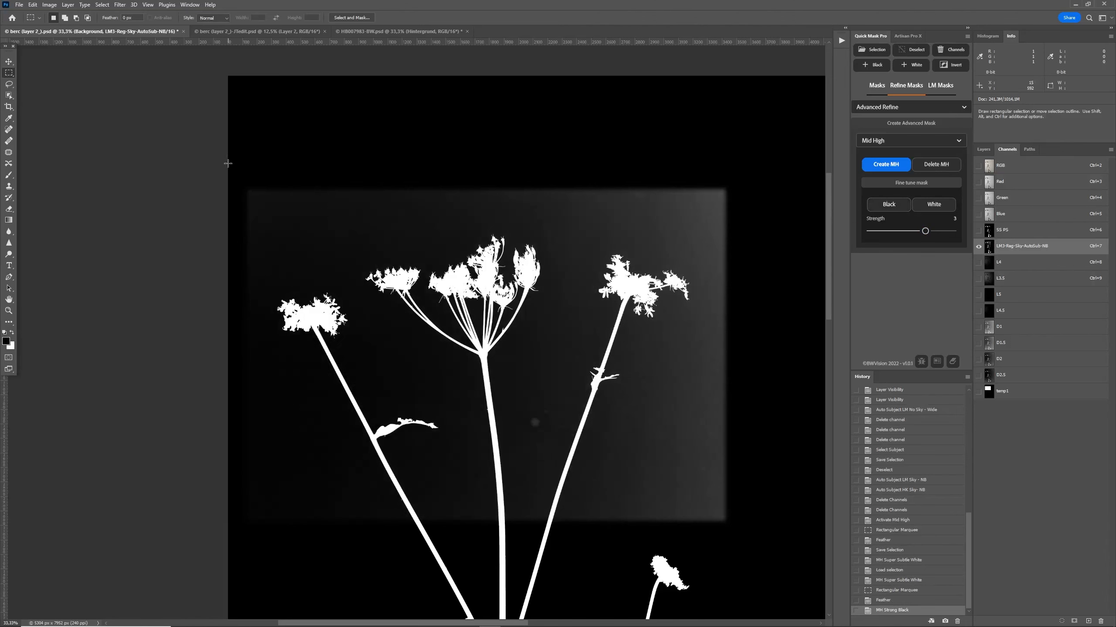
Select a rectangle about 3580 × 2630 px around the haze, feather it by 15 pixels, and apply Mid High Black at strength 4.
left_click_drag(228, 163, 748, 545)
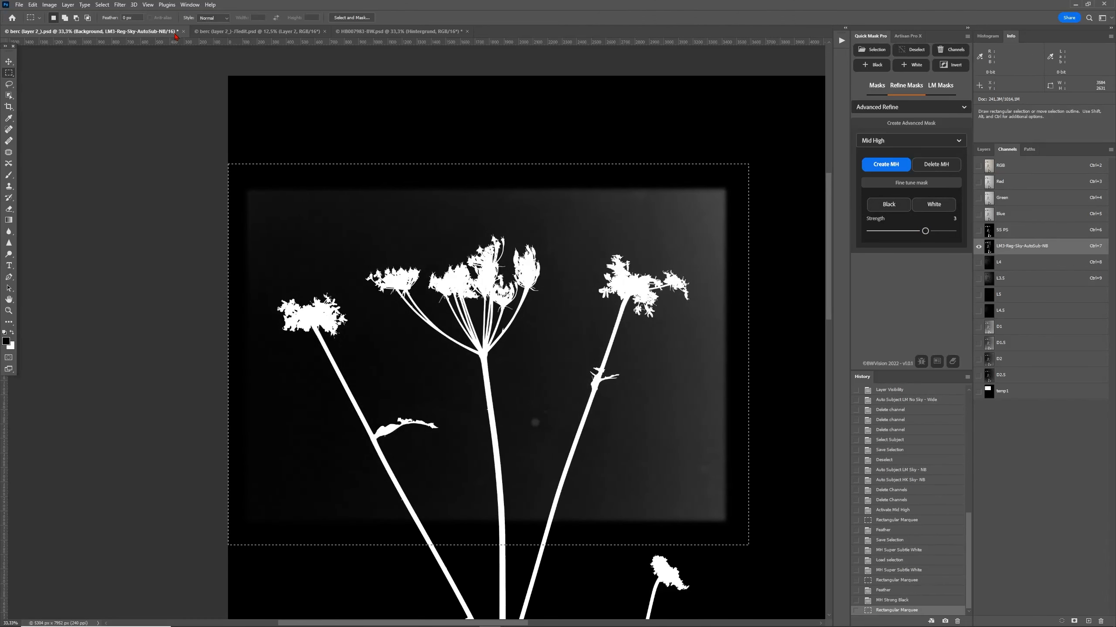
left_click(102, 4)
mouse_move(167, 136)
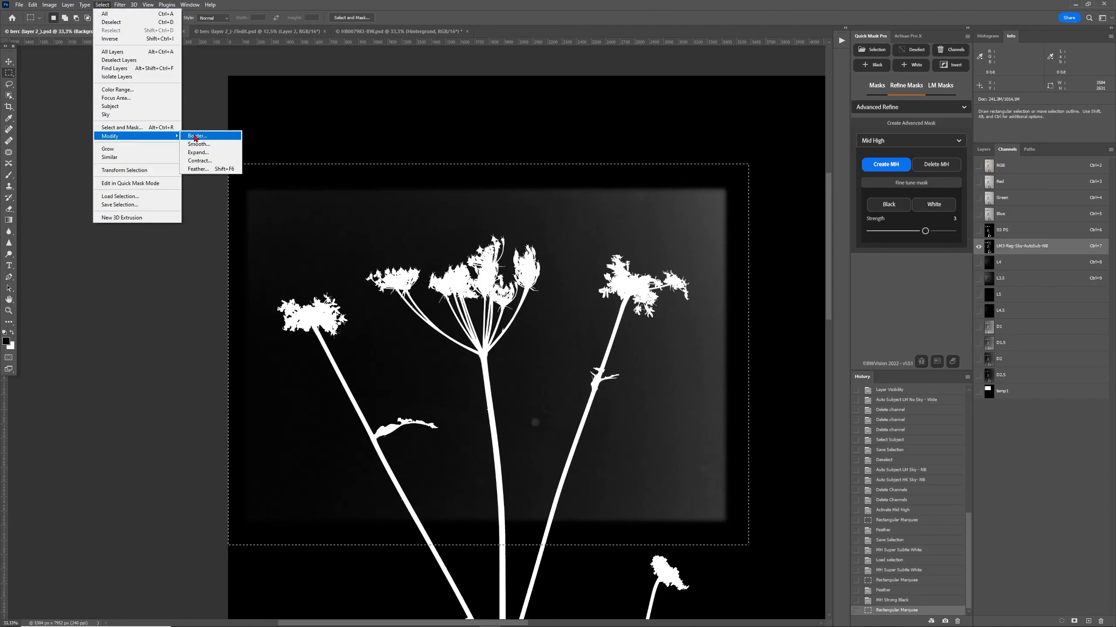
left_click(198, 168)
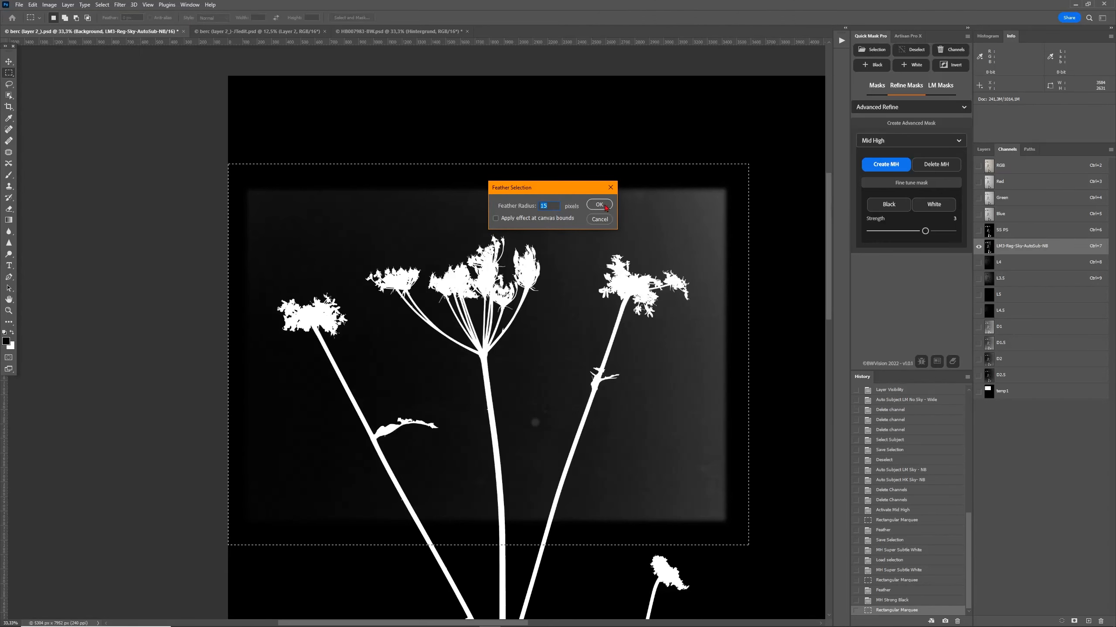
left_click(599, 205)
left_click(952, 230)
left_click(888, 205)
Reselect the haze with a wider feathered rectangle extending further past its right edge and repeat Mid High Black at strength 4.
left_click_drag(229, 162, 776, 547)
left_click(102, 5)
mouse_move(167, 136)
left_click(198, 169)
left_click(598, 205)
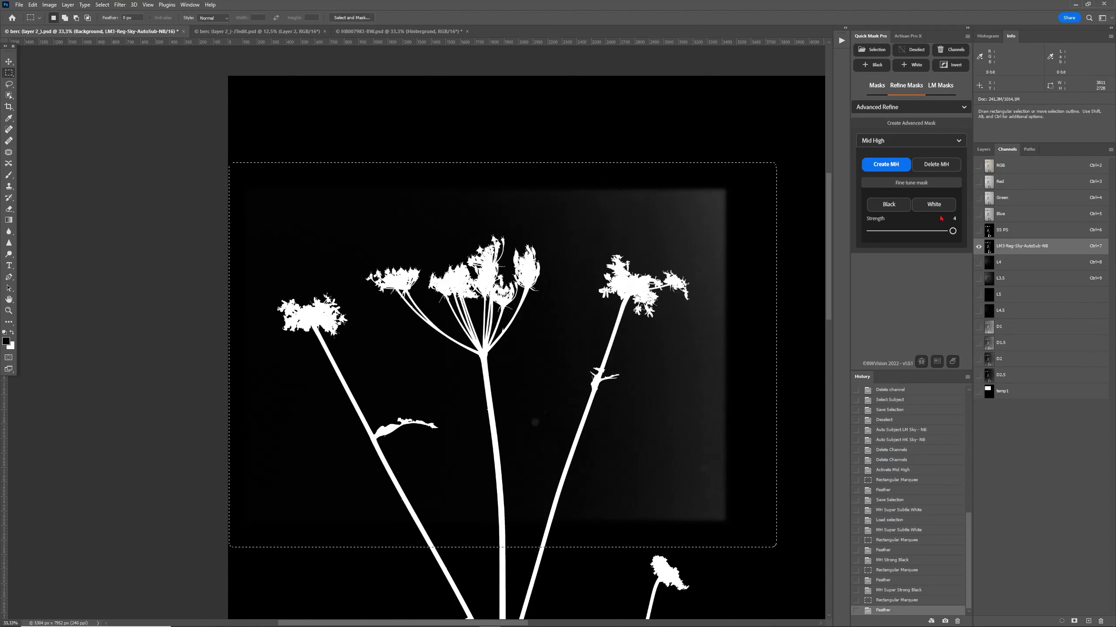
left_click(903, 210)
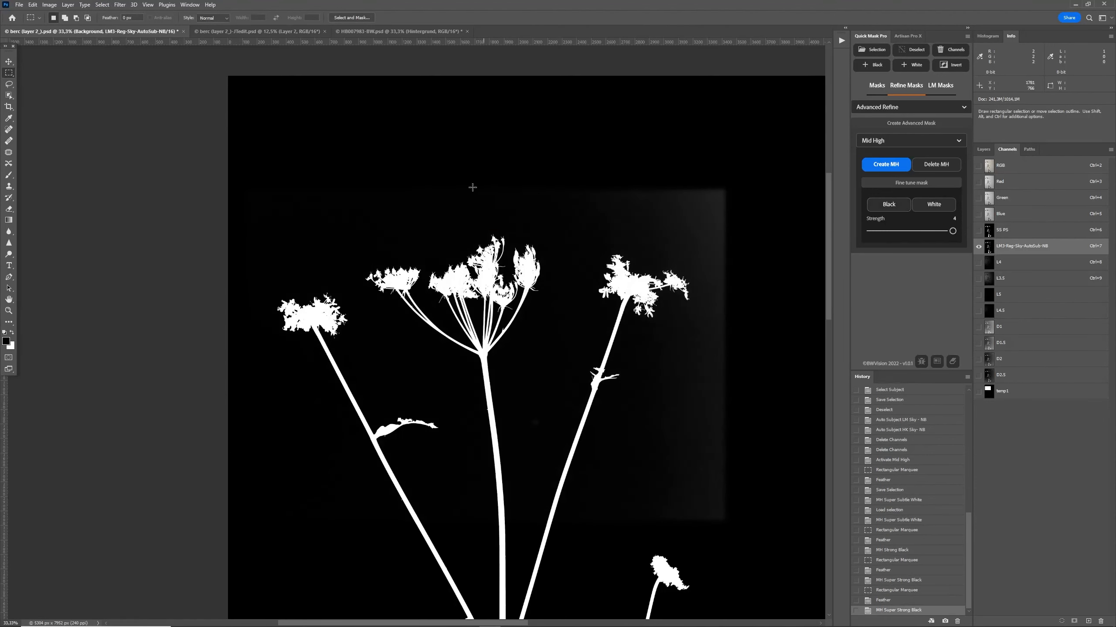
Darken the remaining haze once more with Mid High Black at strength 4, using a feathered rectangle that starts higher above the flower heads.
left_click_drag(234, 145, 766, 538)
key("shift+F6")
key("Return")
left_click(898, 208)
Select a rectangle about 1240 × 1770 px around the haze at the right flower head, feather it, and apply Mid High Black at strength 4.
left_click_drag(569, 159, 746, 415)
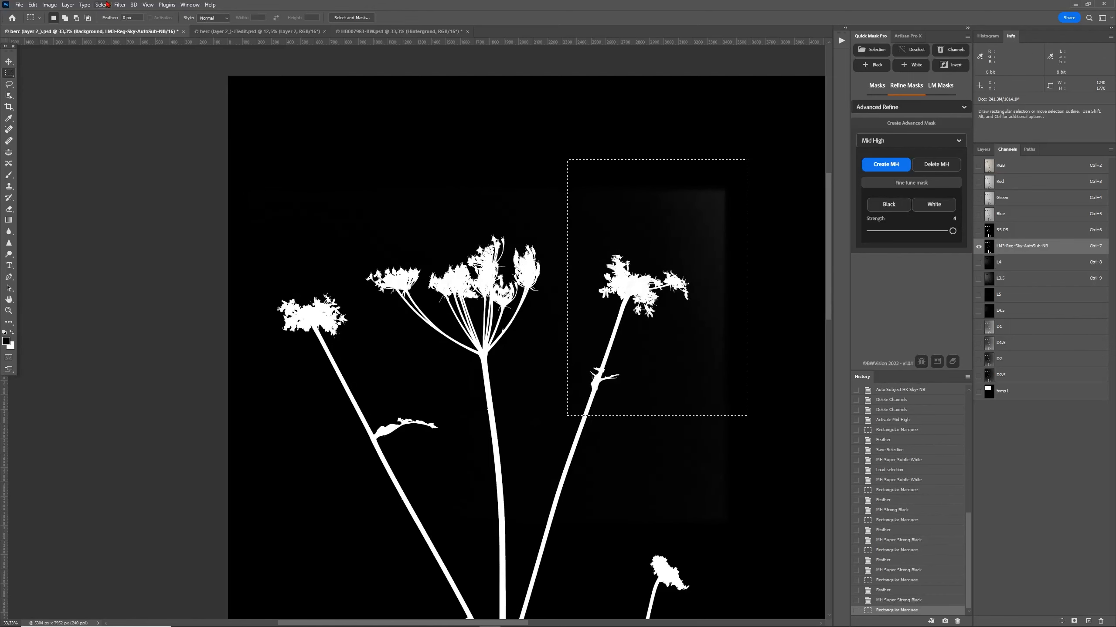
left_click(104, 5)
mouse_move(182, 139)
left_click(198, 169)
key("Return")
left_click(888, 204)
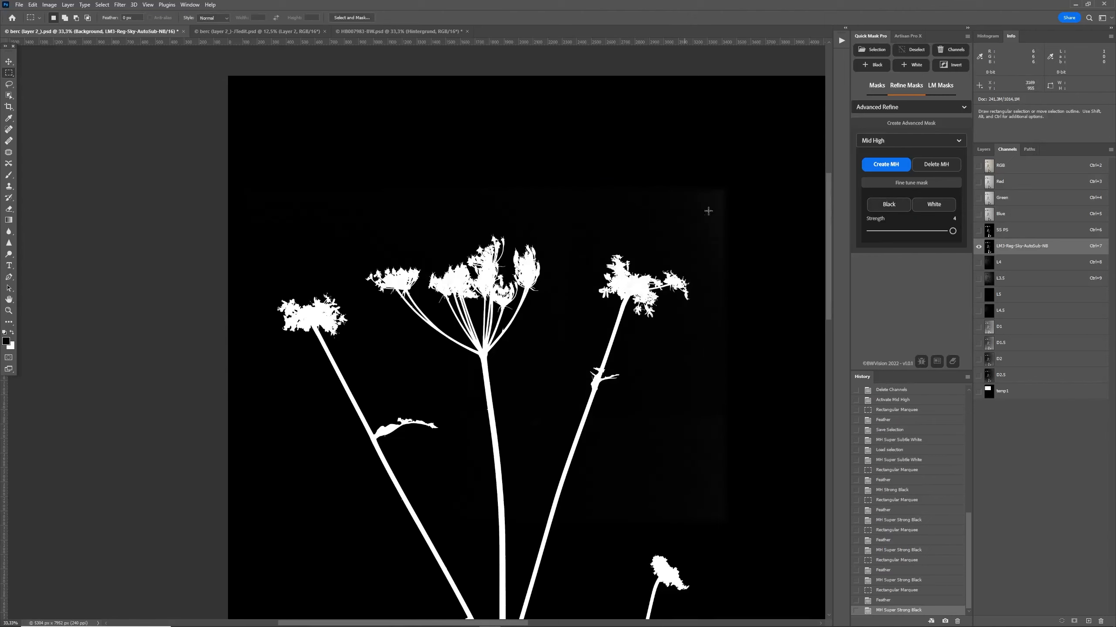
Compare the left flower head's mask with the RGB photo, outlining the grey petal at its outer tip and clearing that outline.
key("ctrl+1")
scroll(684, 378, "up", 1)
scroll(684, 378, "left", 6)
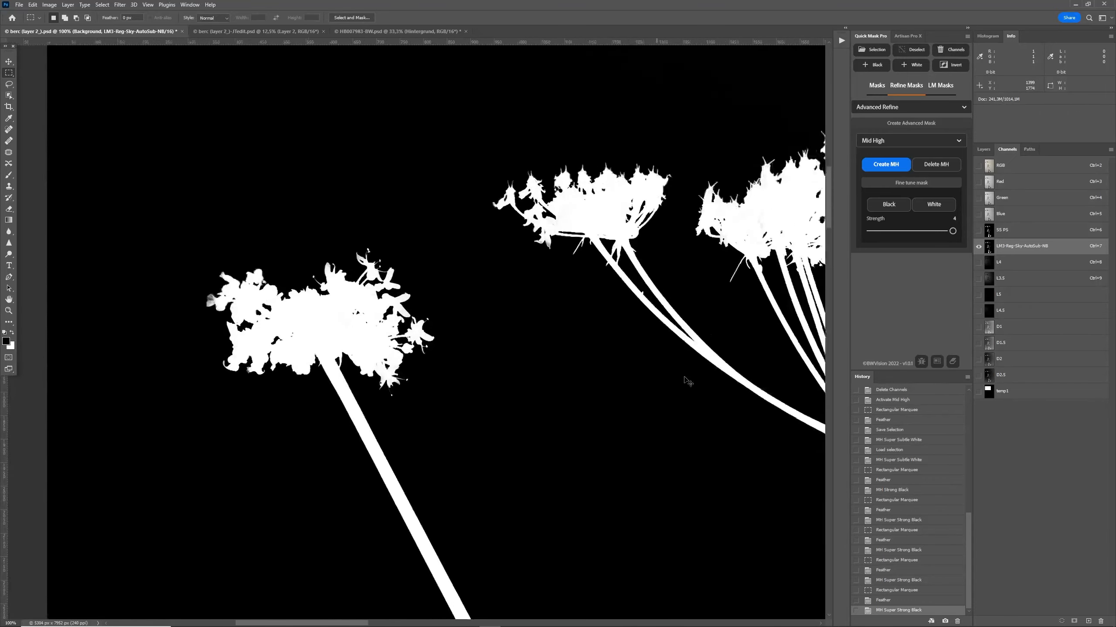
key("ctrl+plus")
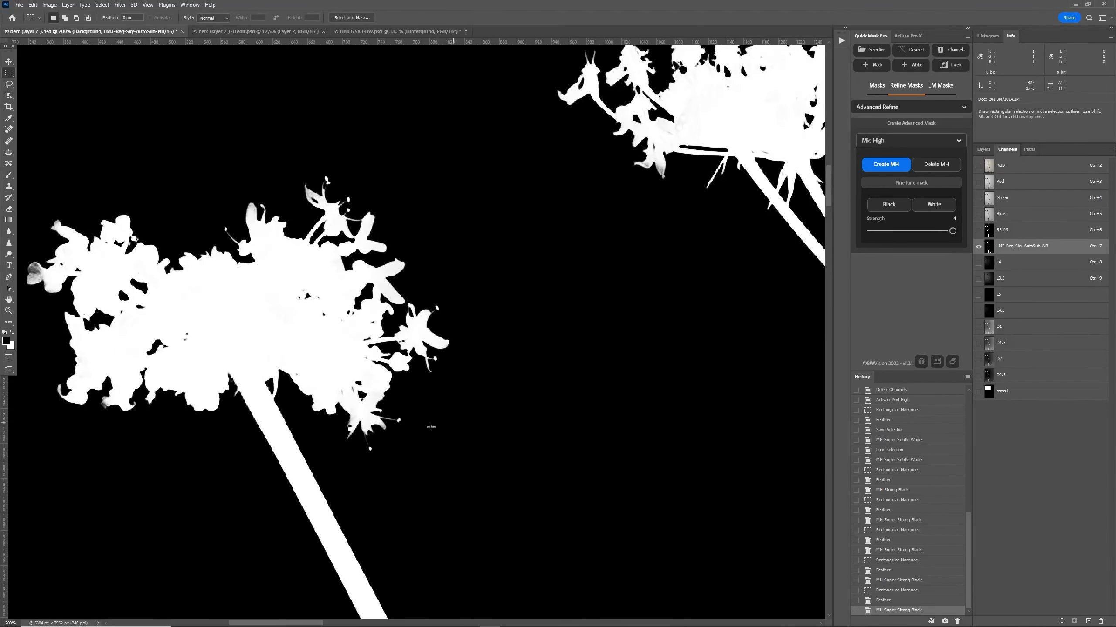
left_click(1005, 166)
left_click(1022, 246)
scroll(213, 315, "left", 2)
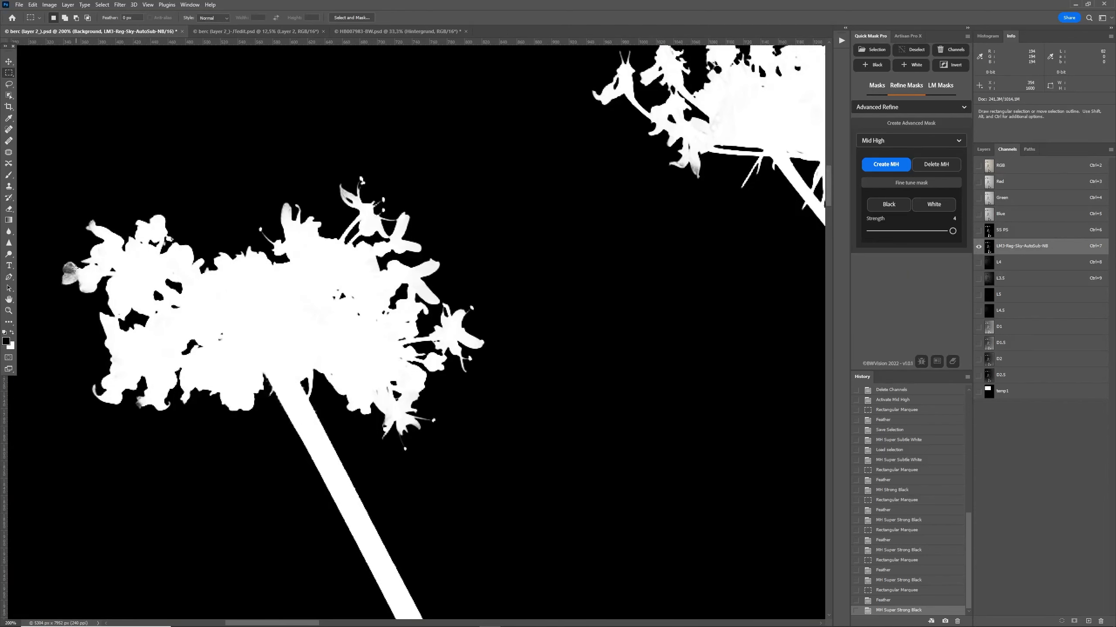
left_click(1015, 165)
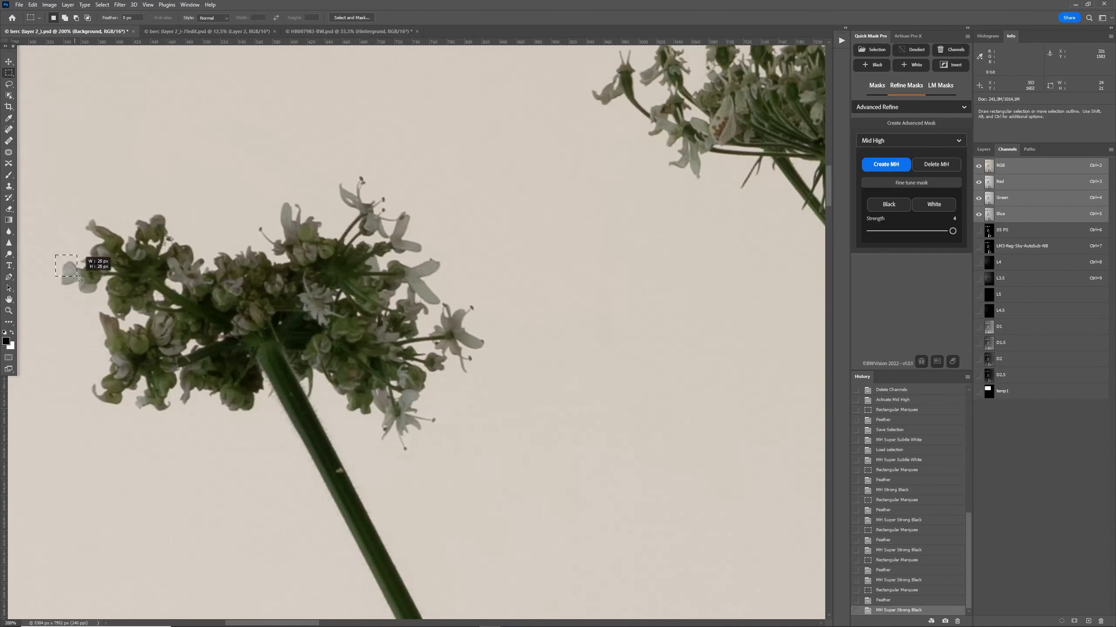
left_click_drag(56, 255, 84, 281)
left_click(916, 50)
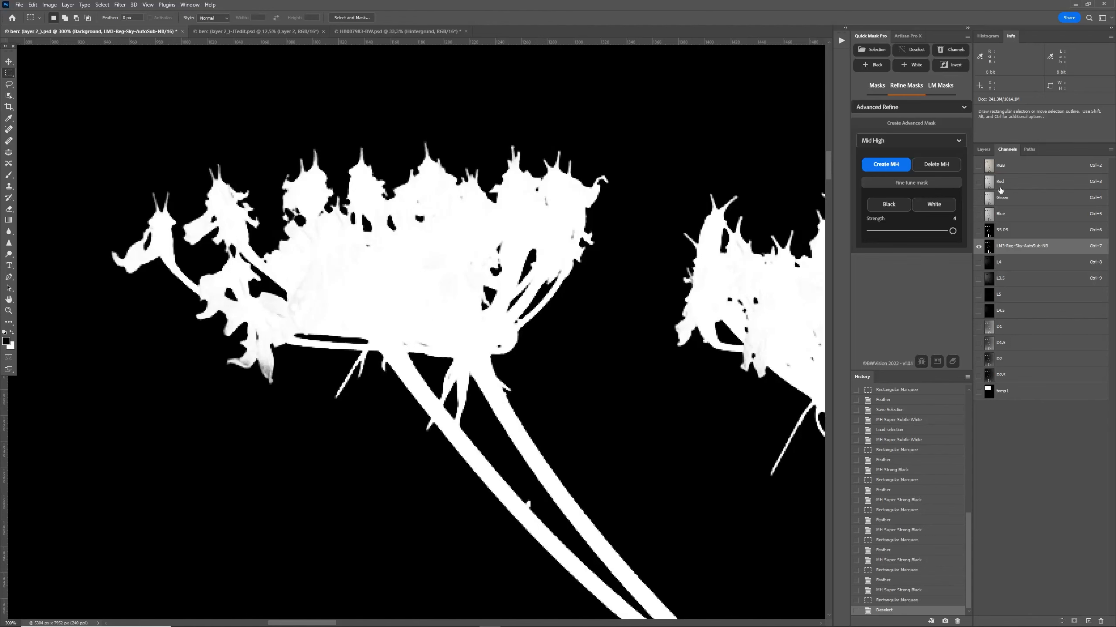
Compare the second flower head with the RGB photo, outlining the gaps between its upper blossoms and checking them in the mask.
left_click(1002, 170)
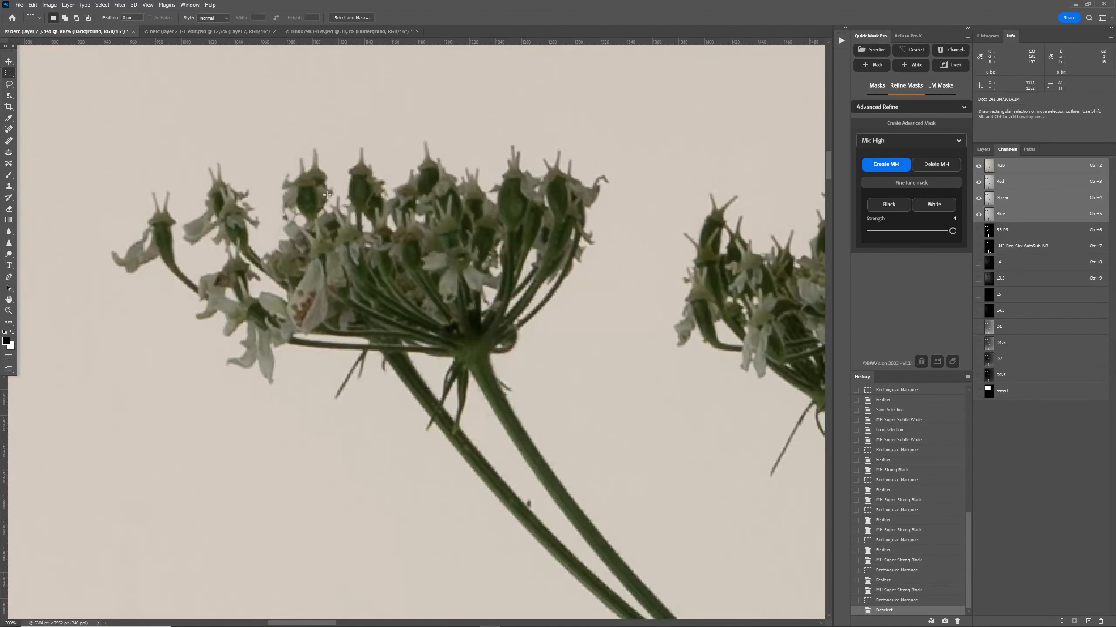
left_click_drag(387, 183, 324, 252)
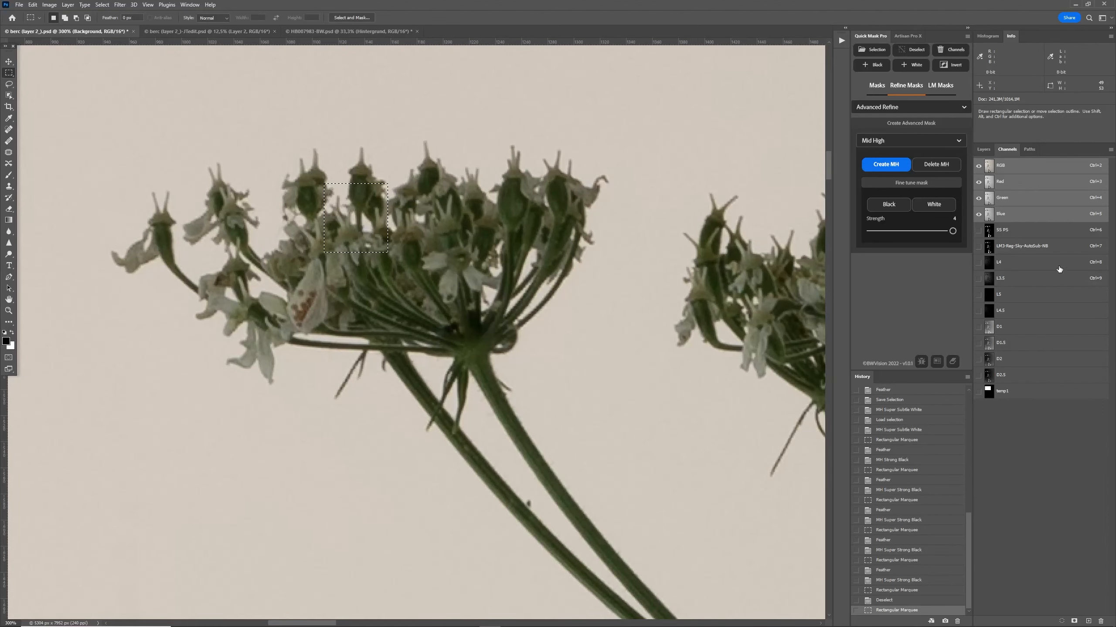
left_click(1045, 248)
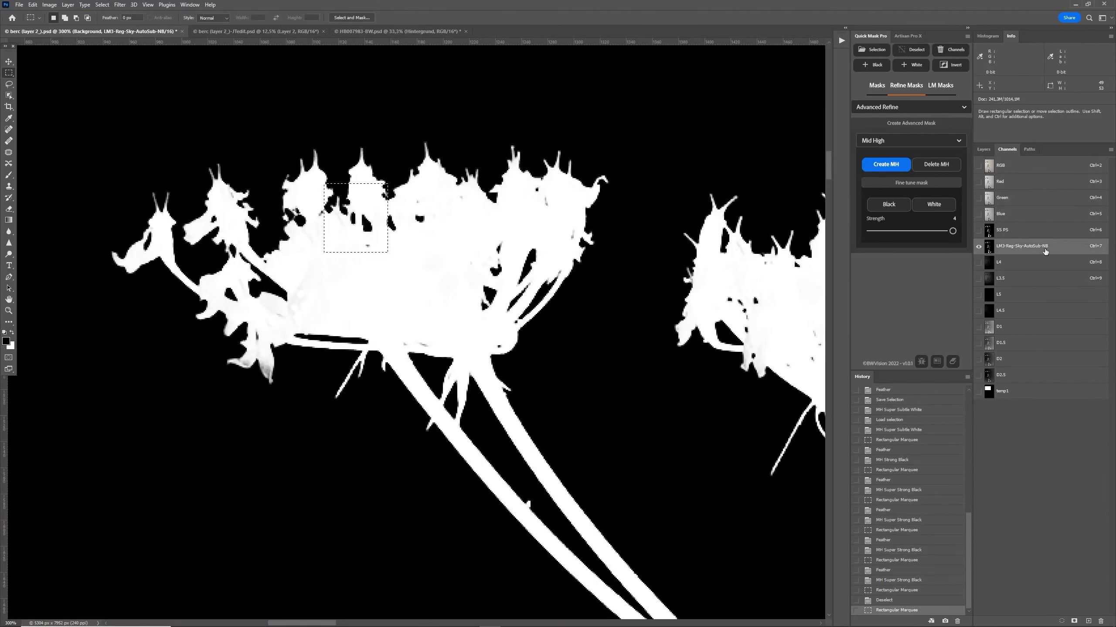
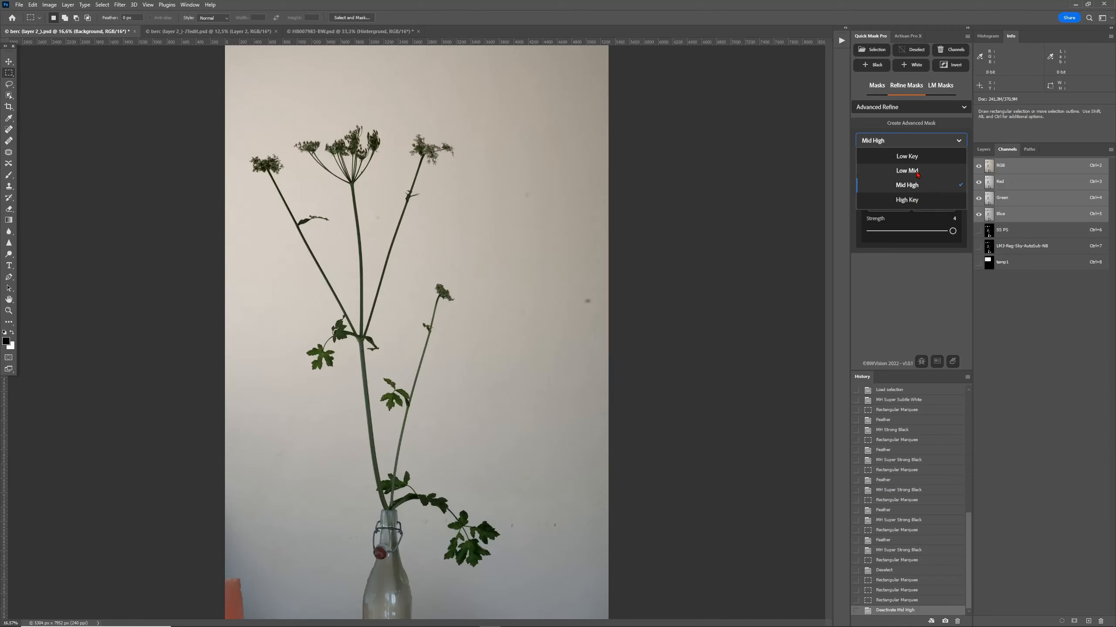
Switch the advanced refinement to Low Mid, create its masks, and display the LM3-Reg-Sky-AutoSub-NB channel.
left_click(916, 171)
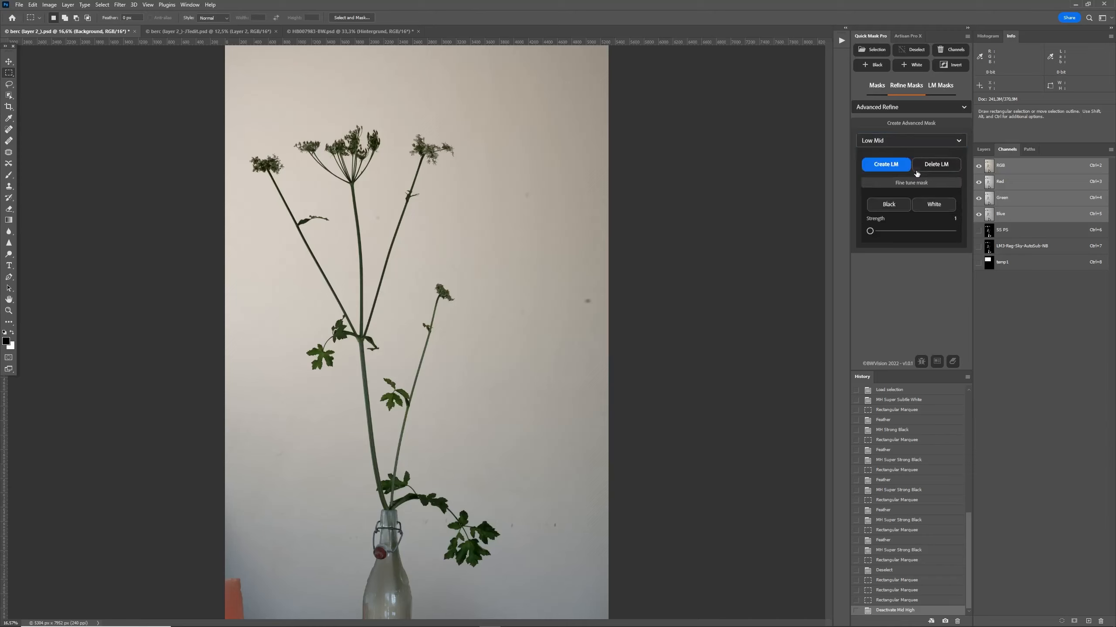
left_click(885, 163)
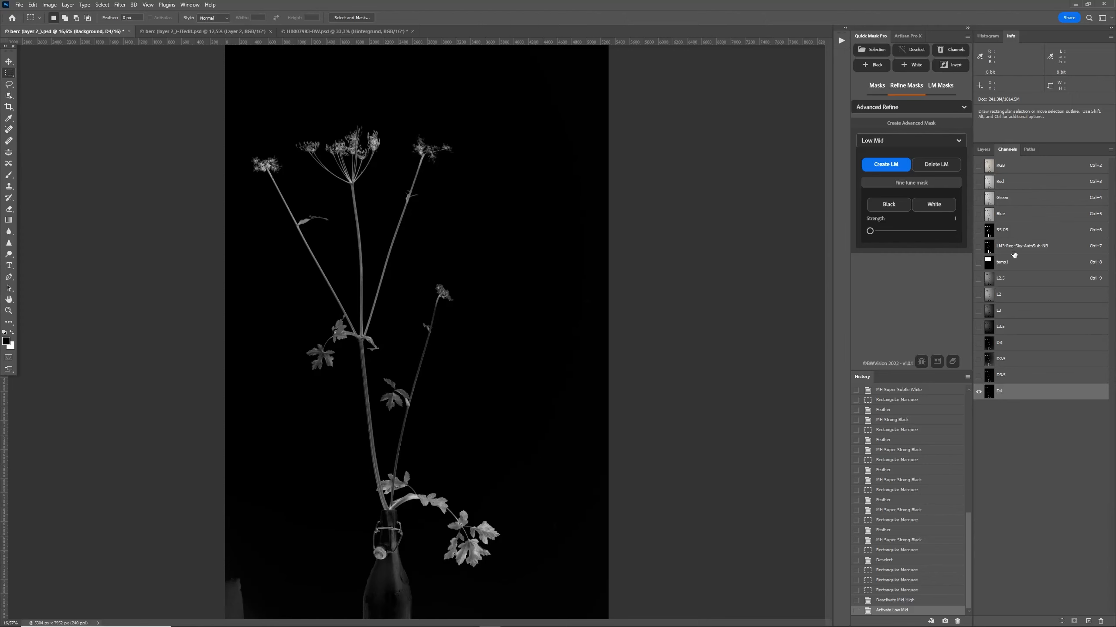
left_click(1013, 253)
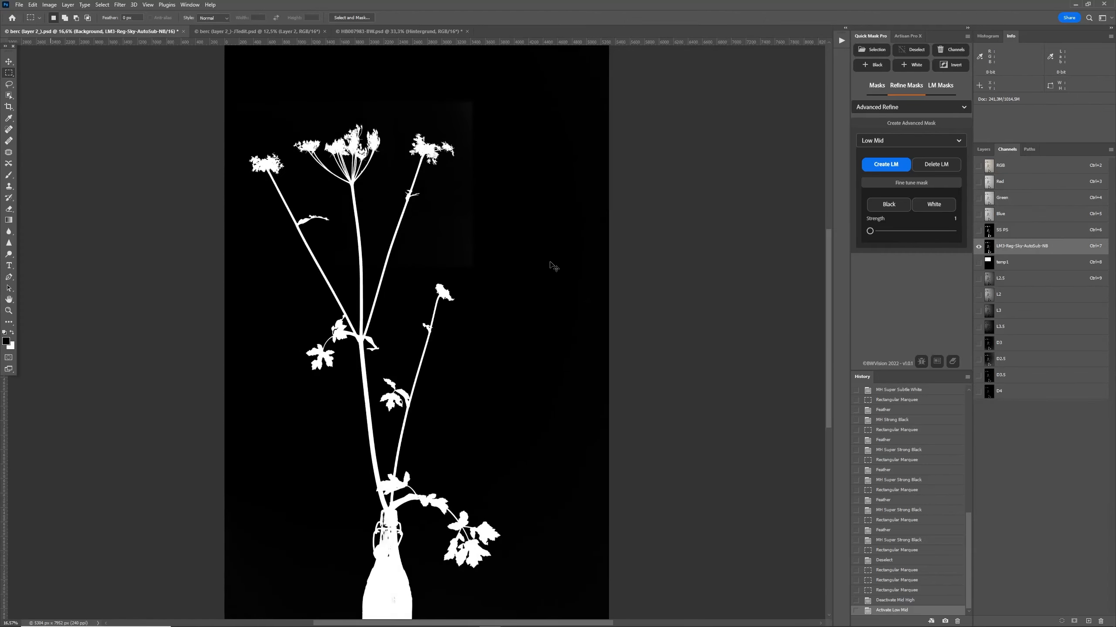
Try a rectangular selection around the left flower head while viewing the RGB photo.
key("ctrl+plus")
key("ctrl+plus")
key("ctrl+plus")
key("ctrl+plus")
key("ctrl+plus")
key("ctrl+plus")
scroll(549, 277, "up", 6)
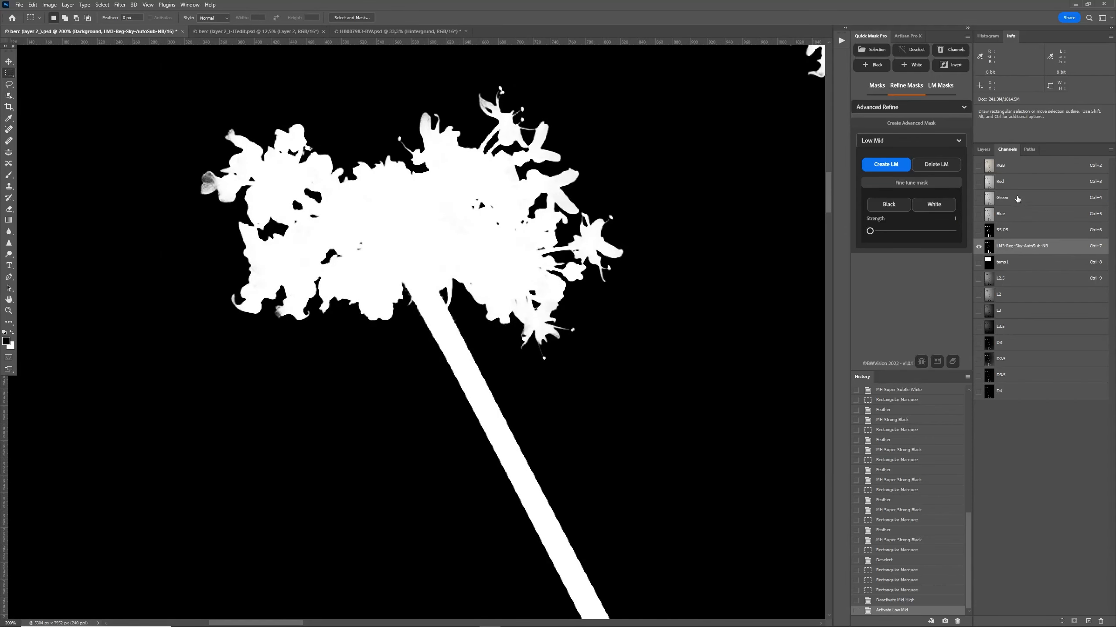
left_click(1010, 168)
left_click_drag(144, 66, 681, 426)
key("ctrl+d")
Select a feathered rectangle around the left flower head in the LM3 mask channel and apply Low Mid White at strength 3.
left_click(1021, 247)
left_click_drag(144, 65, 681, 426)
left_click_drag(870, 230, 925, 230)
left_click(933, 204)
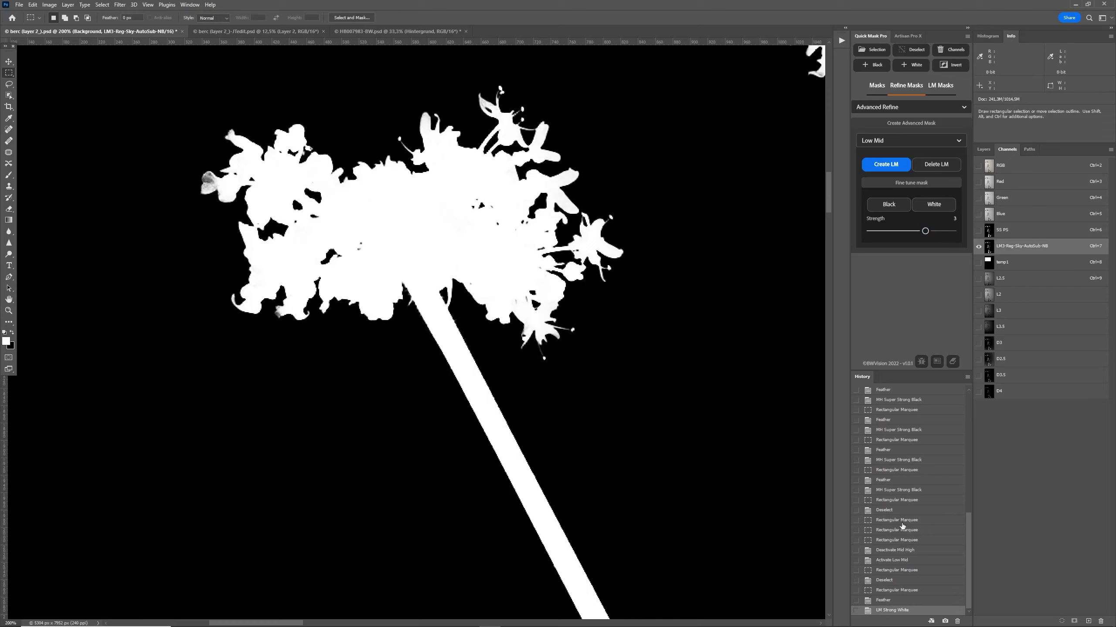
Compare the left flower head's petals and fine filaments before and after Low Mid White by switching between the two history states.
left_click(891, 600)
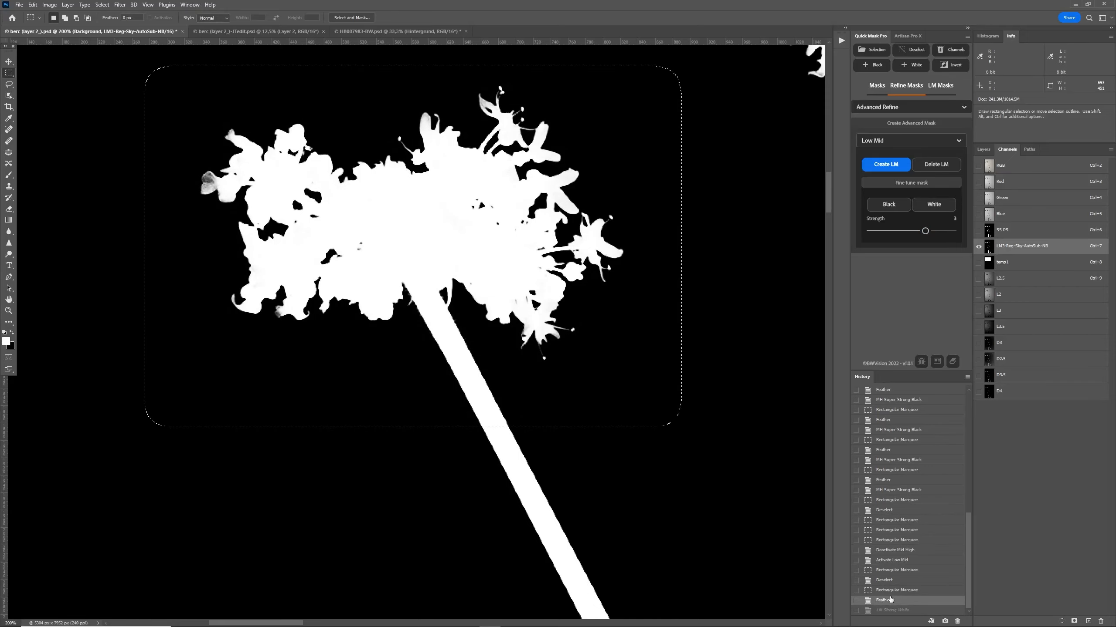
key("ctrl+plus")
scroll(719, 449, "up", 3)
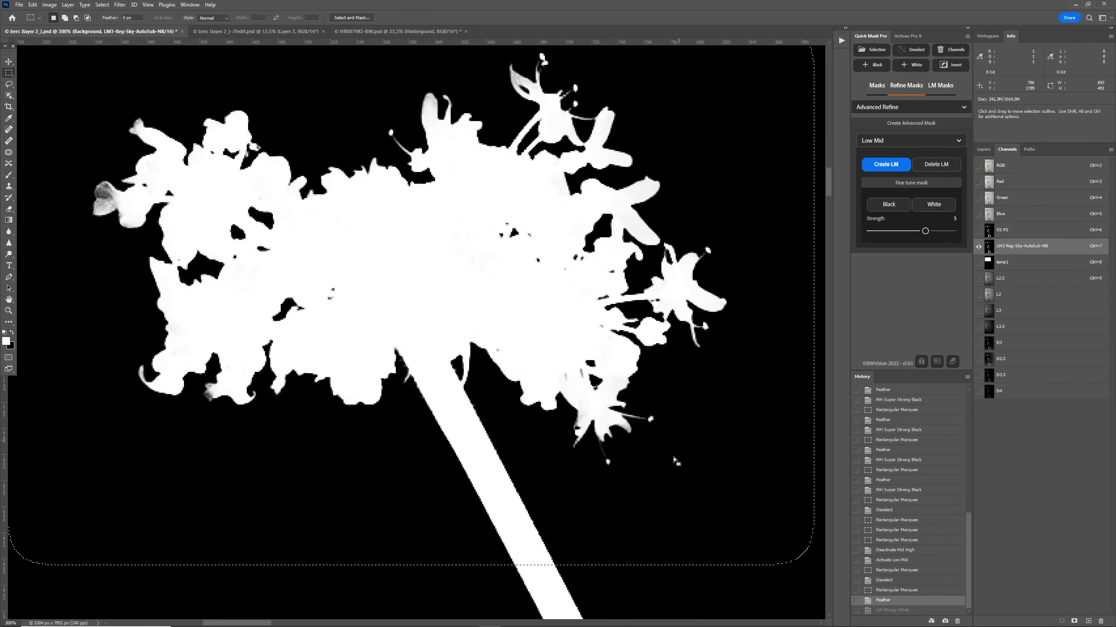
key("ctrl+plus")
key("ctrl+shift+z")
left_click_drag(671, 463, 525, 414)
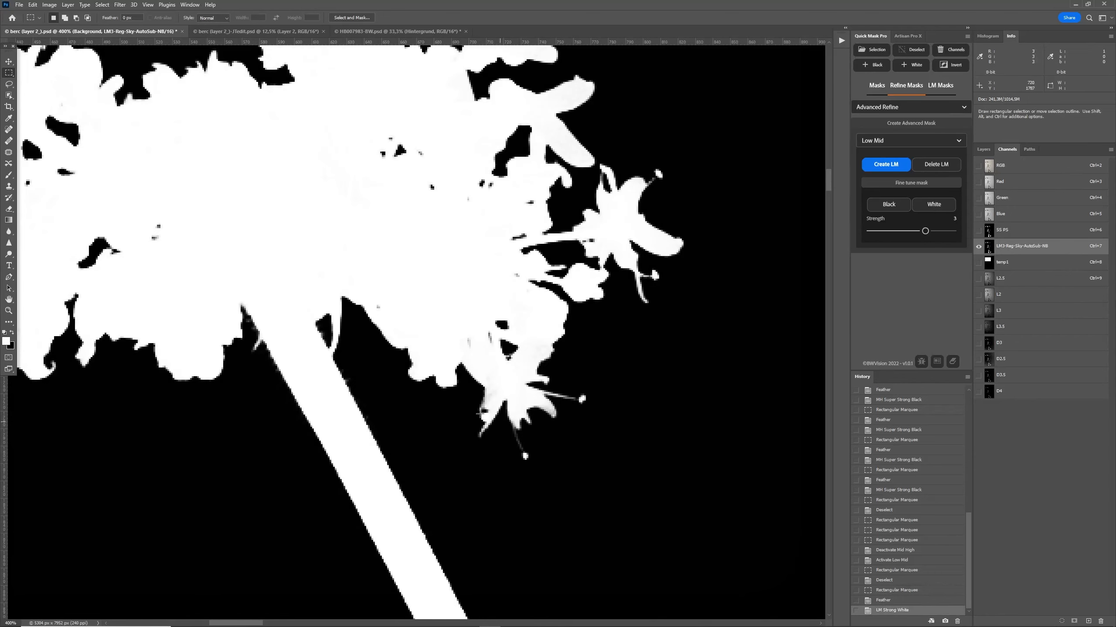
scroll(532, 447, "up", 3)
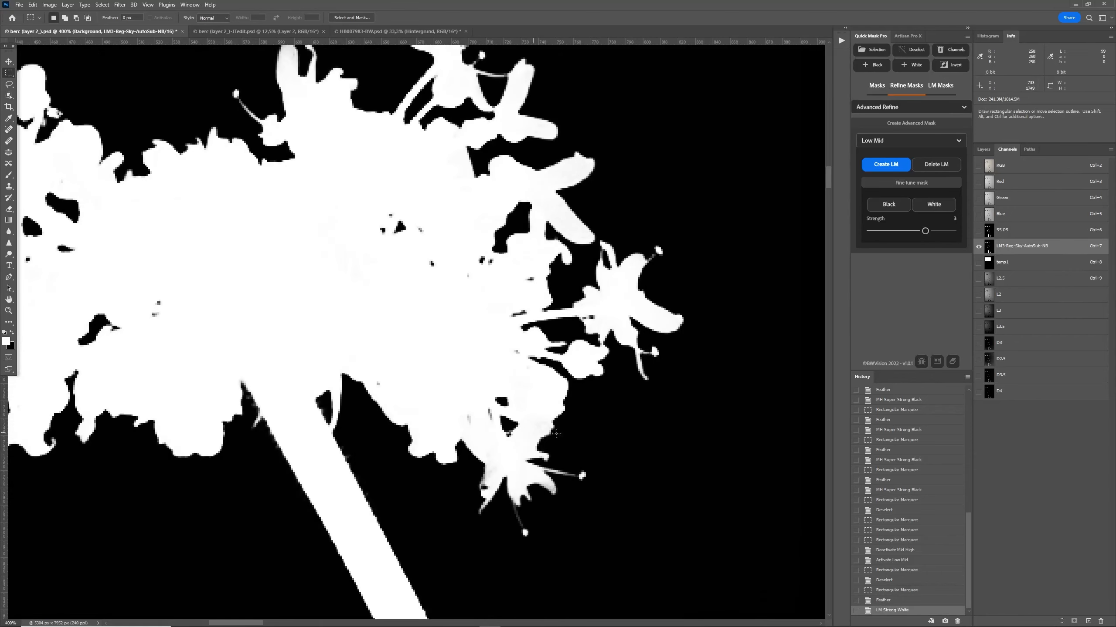
left_click(893, 600)
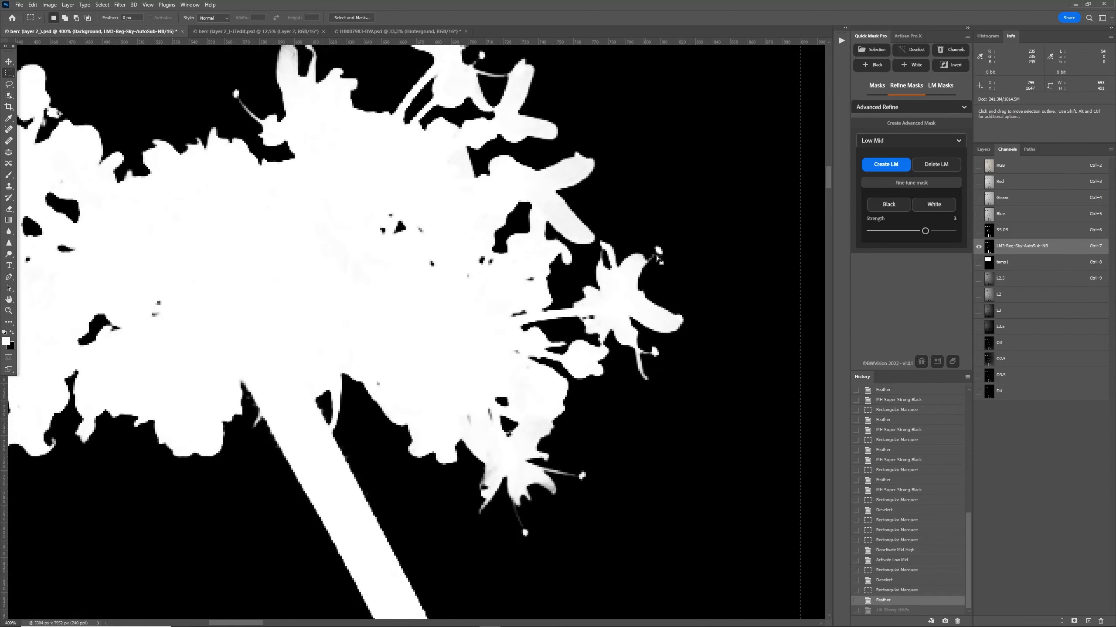
scroll(517, 153, "up", 5)
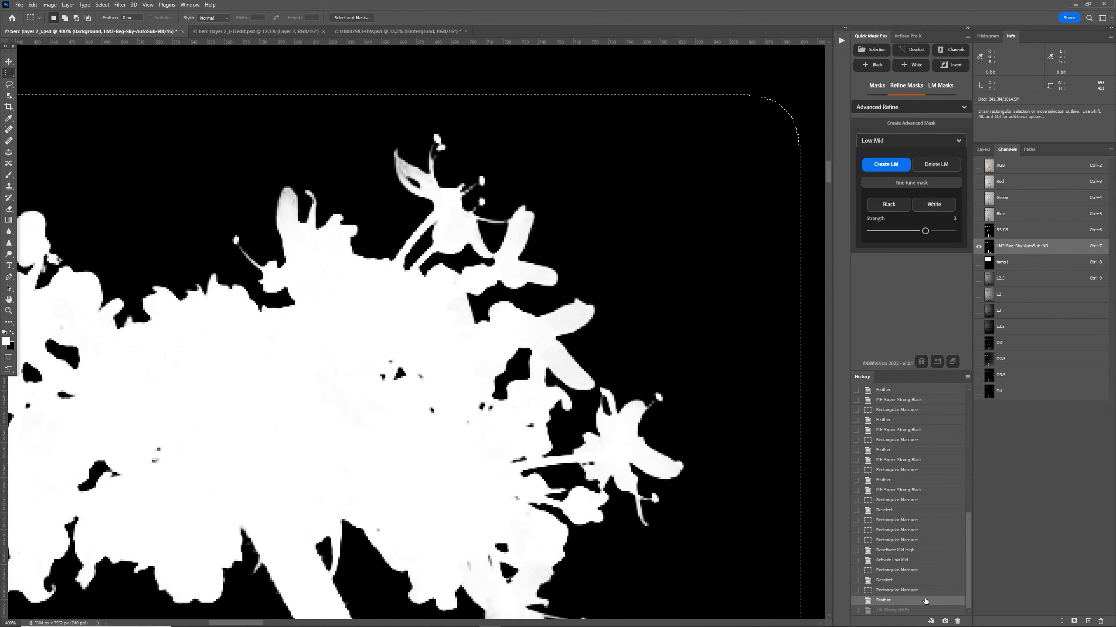
left_click(899, 610)
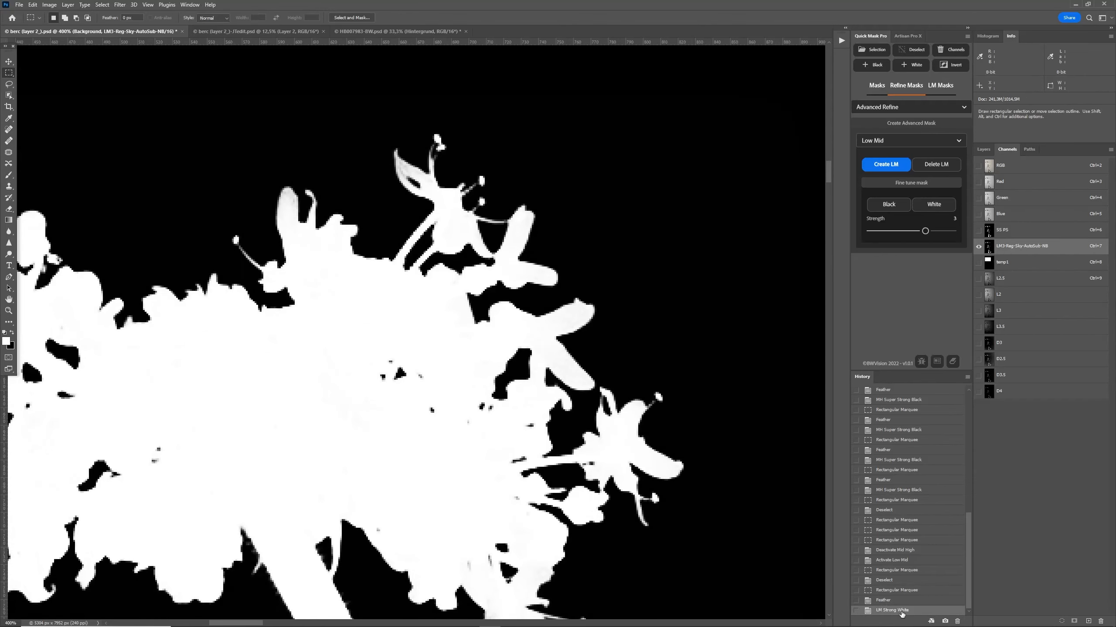
left_click(896, 603)
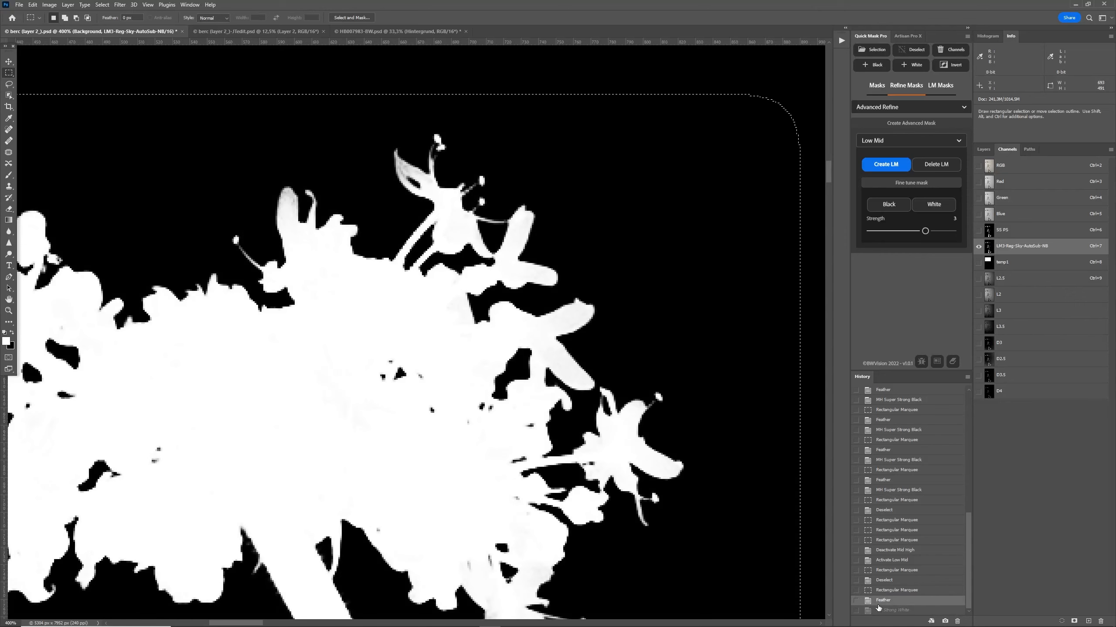
left_click(891, 613)
scroll(221, 280, "left", 10)
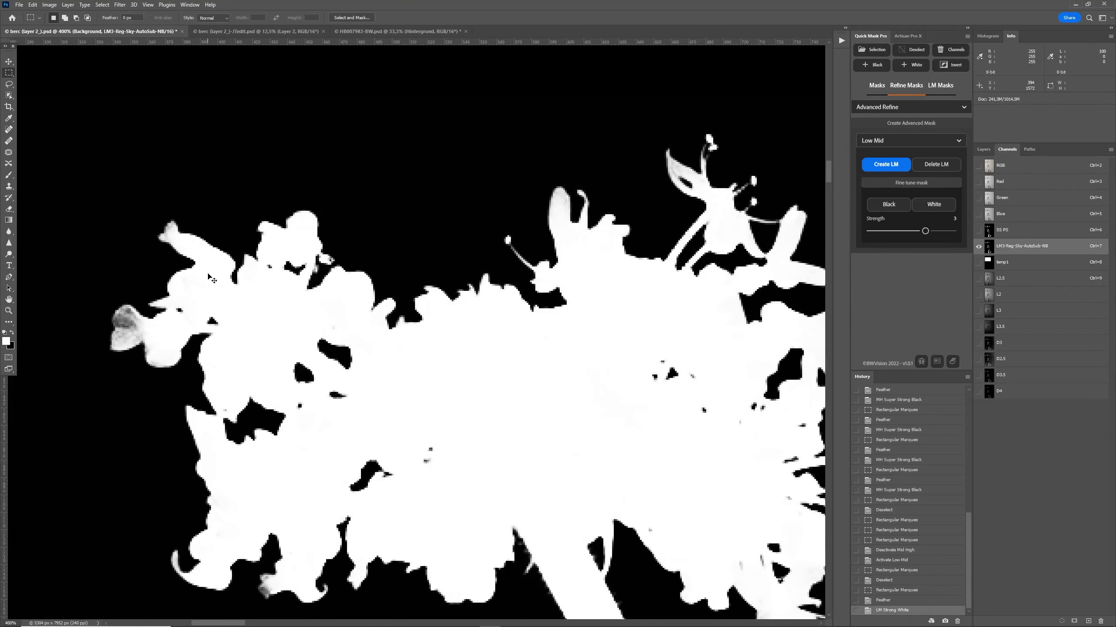
Select a rectangle about 4372 × 2332 px covering all three upper flower heads and feather it by 15 pixels.
scroll(209, 147, "down", 7)
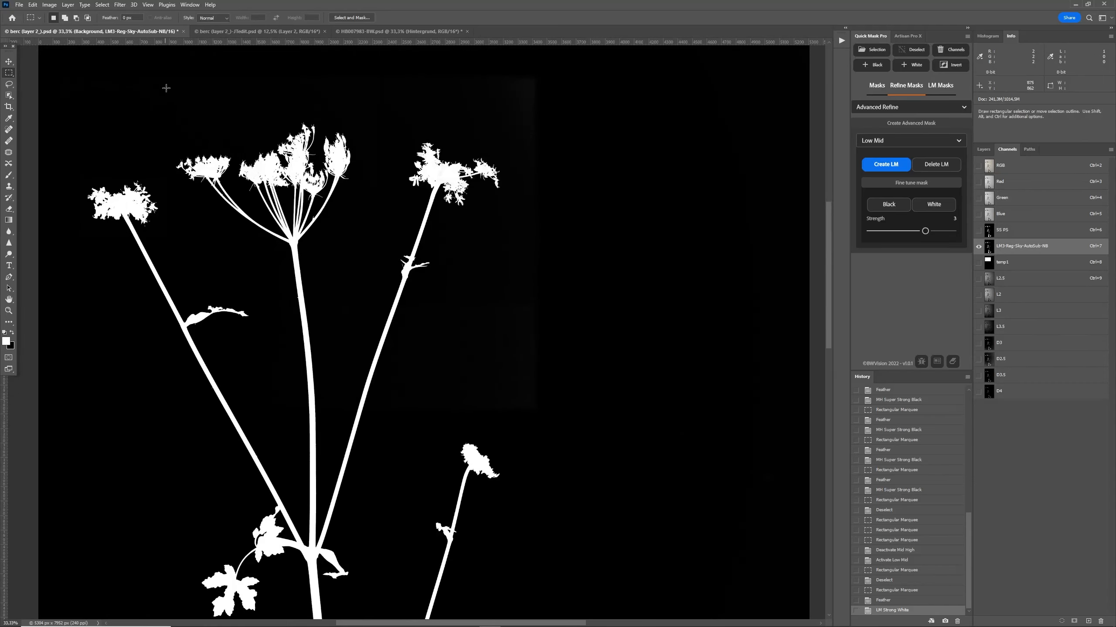
left_click_drag(166, 87, 573, 290)
left_click(579, 322)
left_click_drag(36, 72, 674, 410)
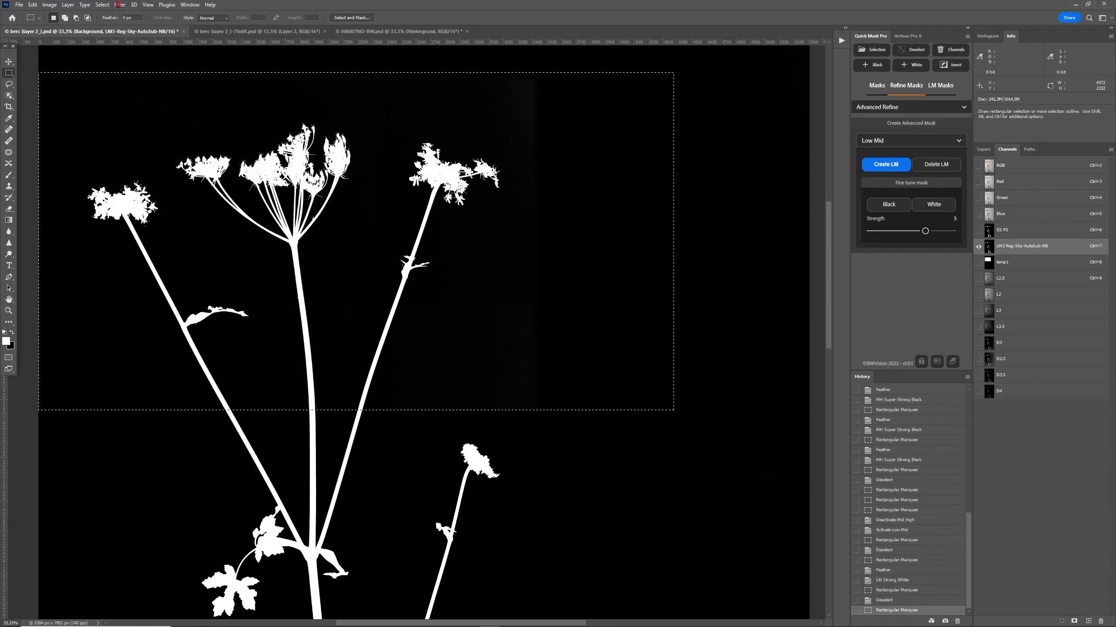
left_click(102, 5)
mouse_move(144, 137)
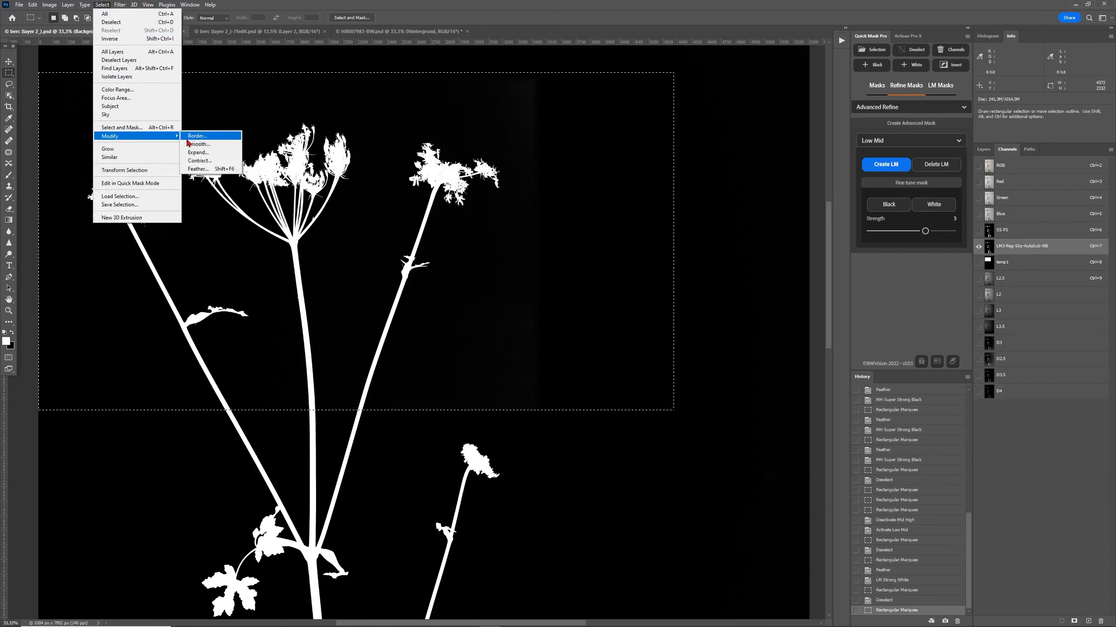
left_click(219, 168)
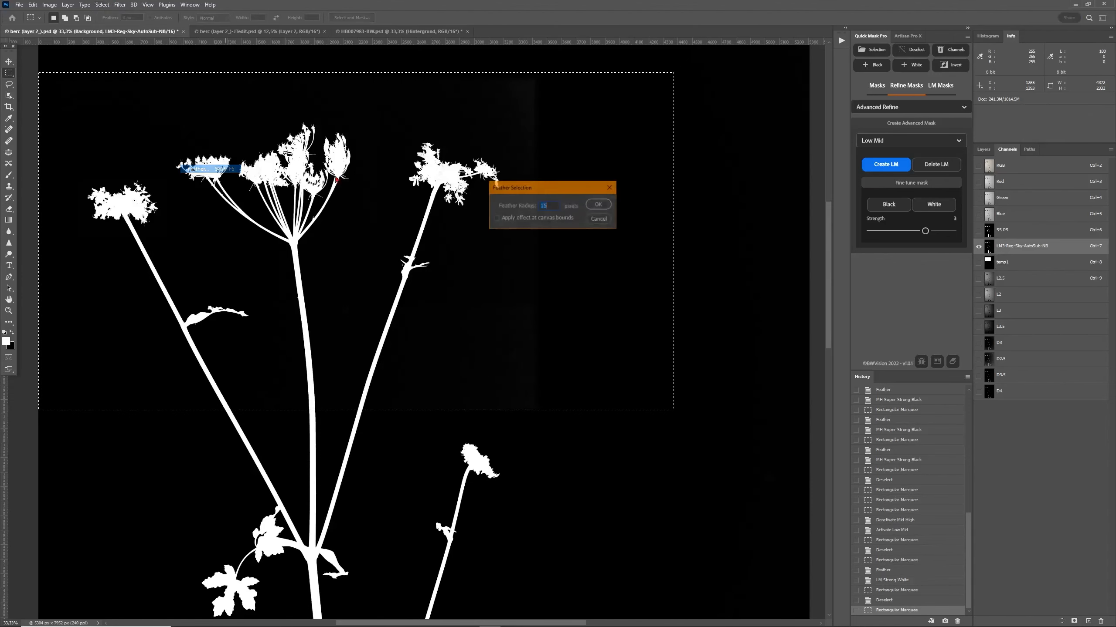
left_click(600, 206)
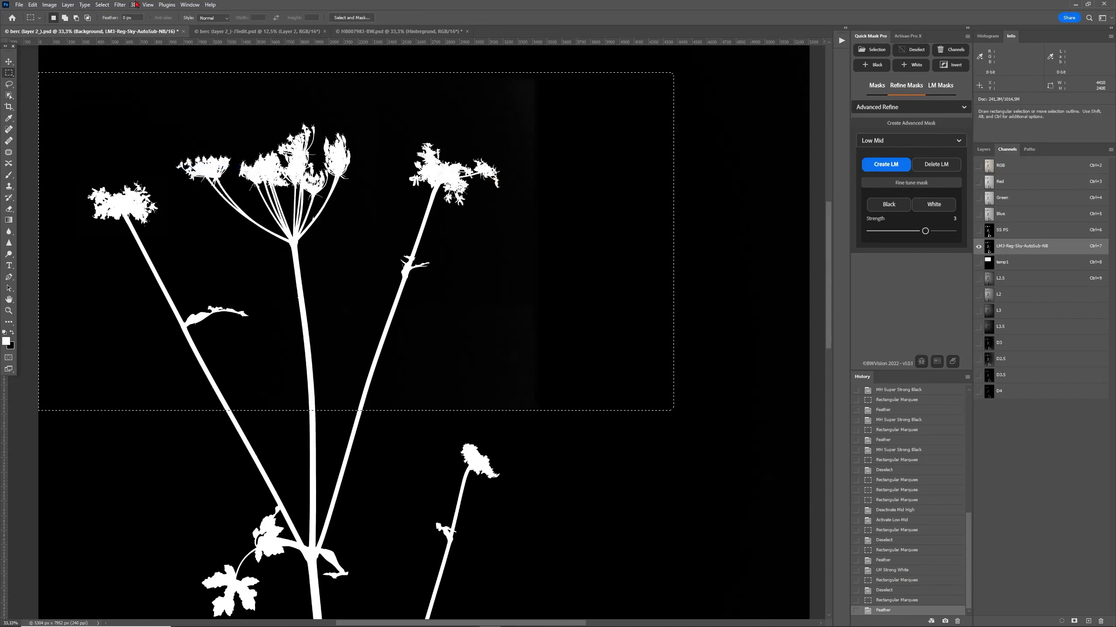
Save the feathered selection as a new channel named temp2.
left_click(102, 4)
left_click(132, 205)
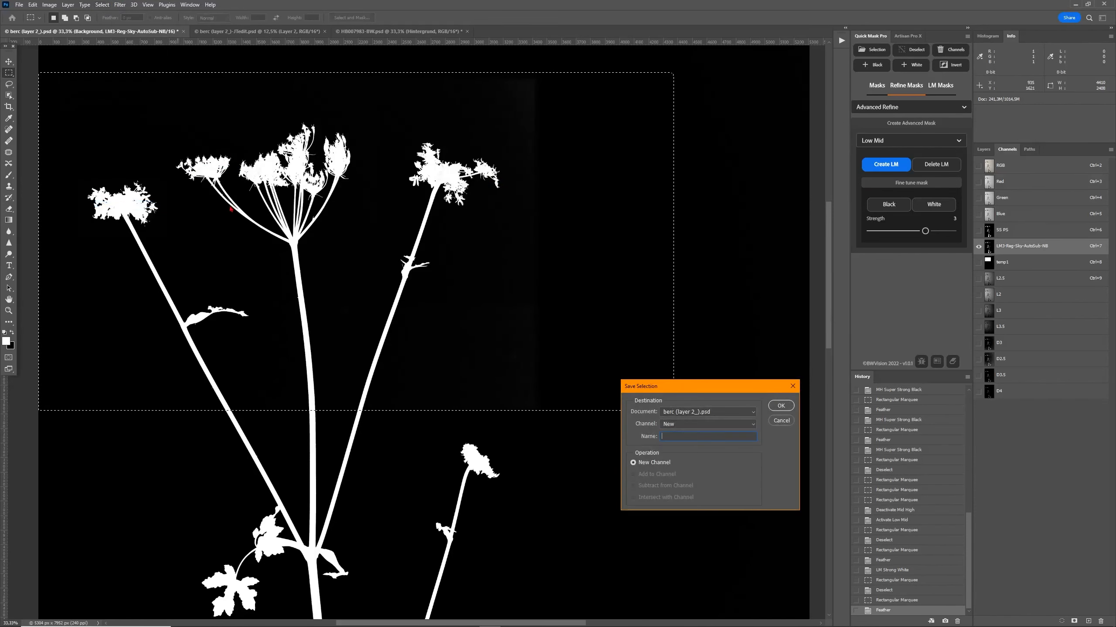
type("temp2")
left_click(780, 405)
Apply Low Mid White at strength 3 to the selected flower heads and compare the mask with its earlier history state.
scroll(194, 143, "up", 4)
left_click(937, 210)
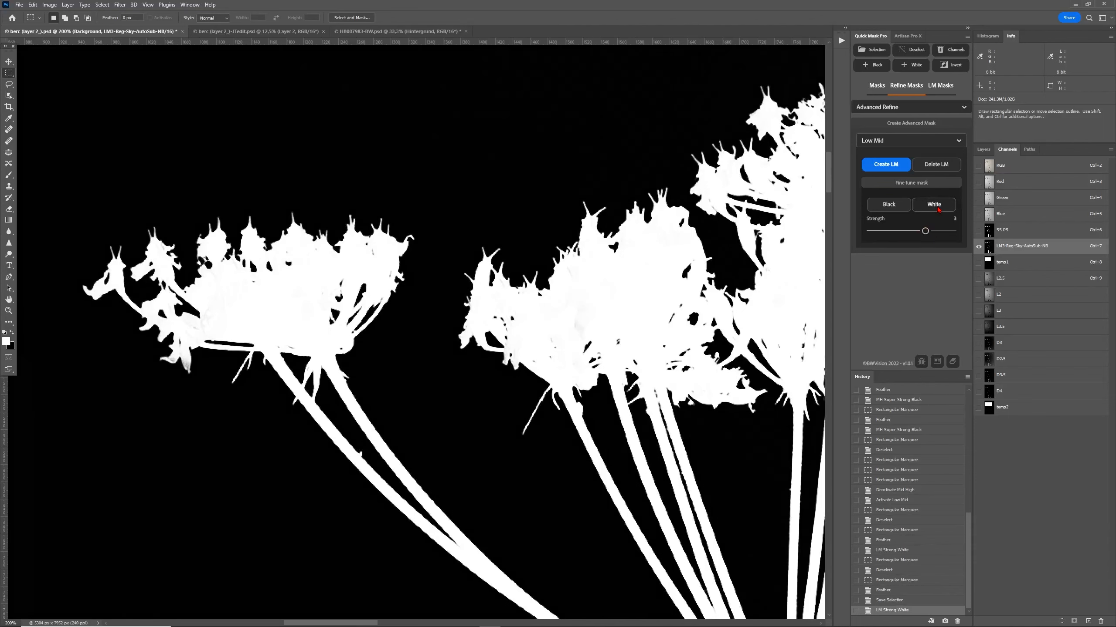
left_click(886, 591)
key("ctrl+shift+z")
key("ctrl+shift+z")
Inspect the mask along the stems and the small side leaf below the flower heads.
scroll(366, 364, "down", 5)
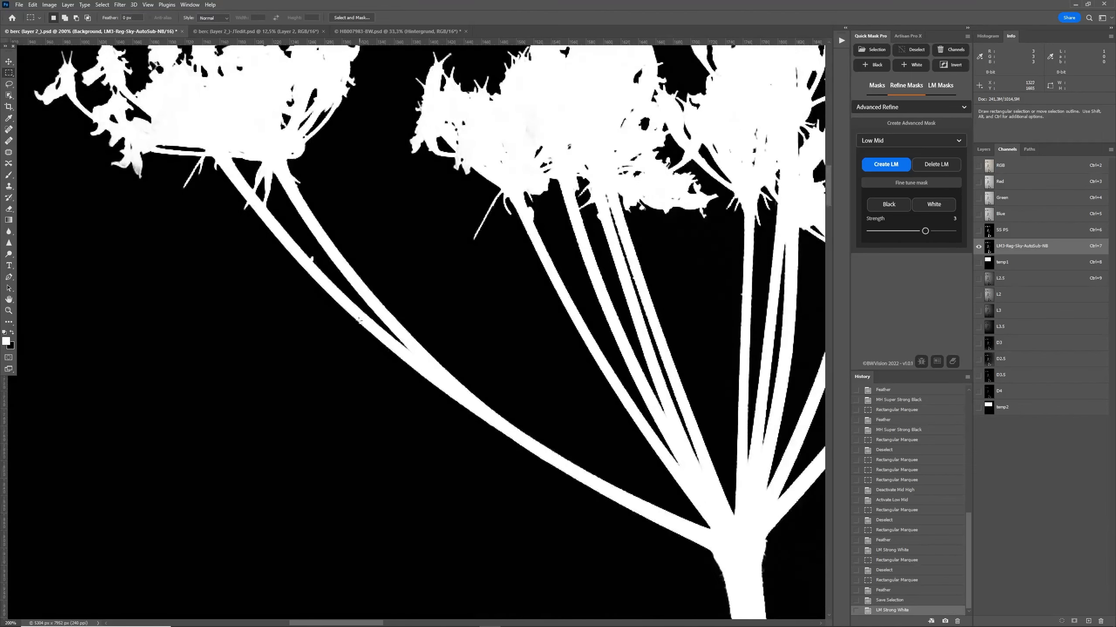
scroll(359, 321, "down", 10)
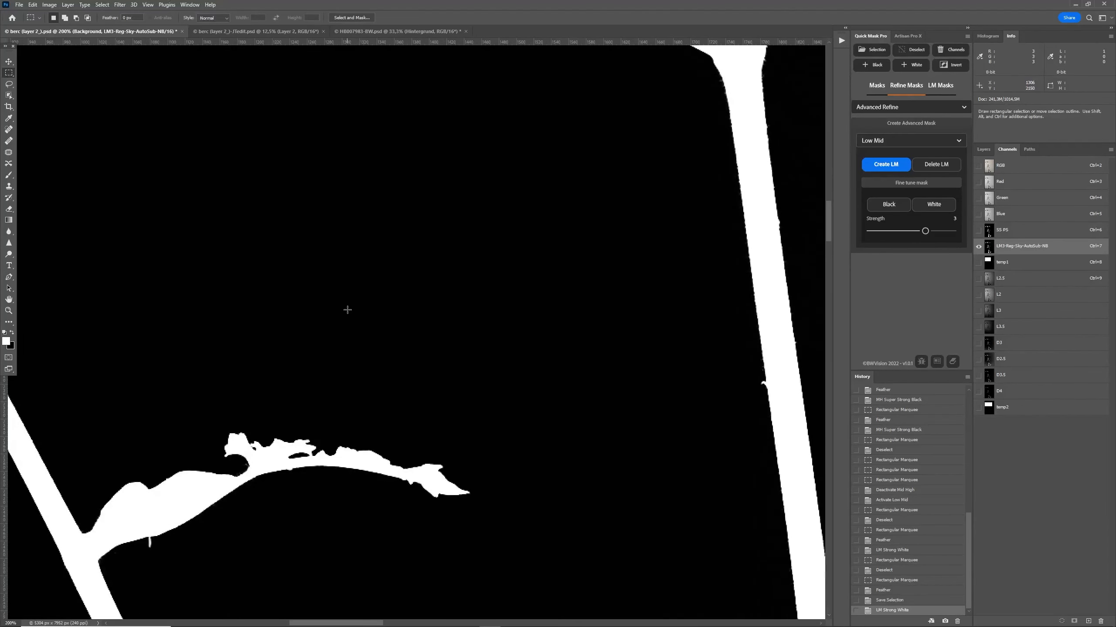
scroll(347, 310, "down", 3)
key("ctrl+minus")
key("ctrl+minus")
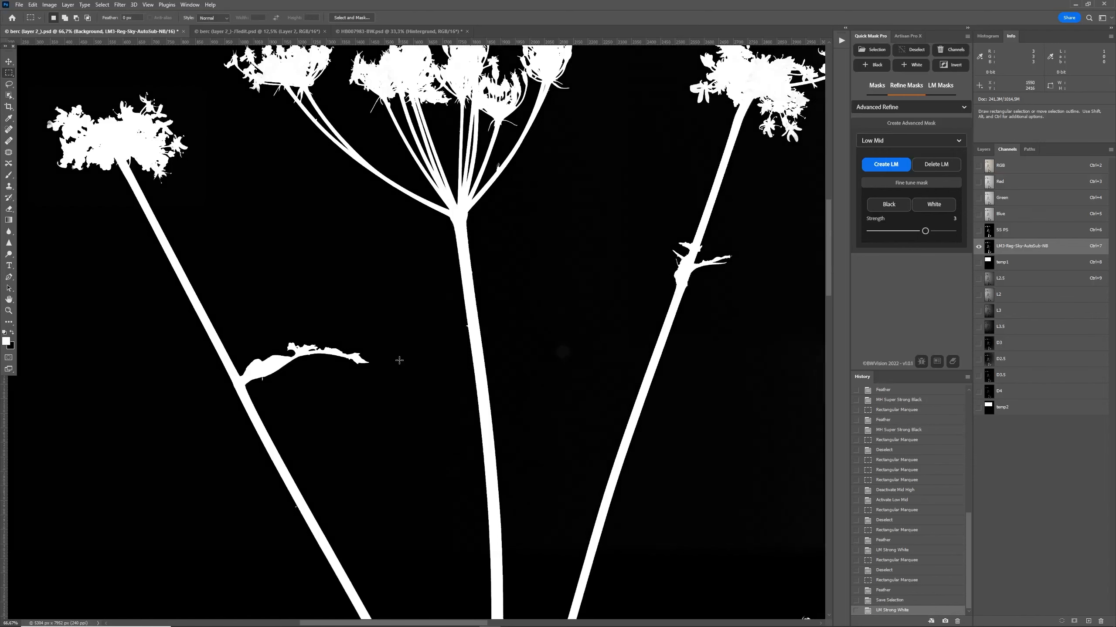
Load the temp2 channel as a selection and apply Low Mid Black at strength 3 to the upper flower heads.
scroll(398, 359, "up", 4)
scroll(267, 320, "right", 5)
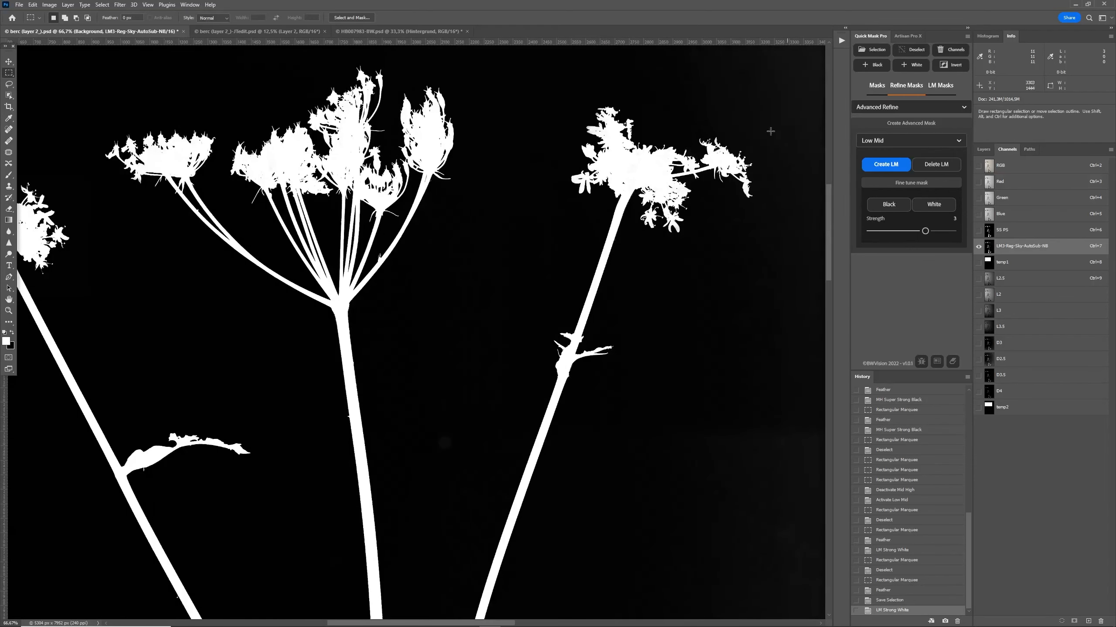
key("ctrl+minus")
key("ctrl+minus")
key("ctrl+minus")
key("ctrl+minus")
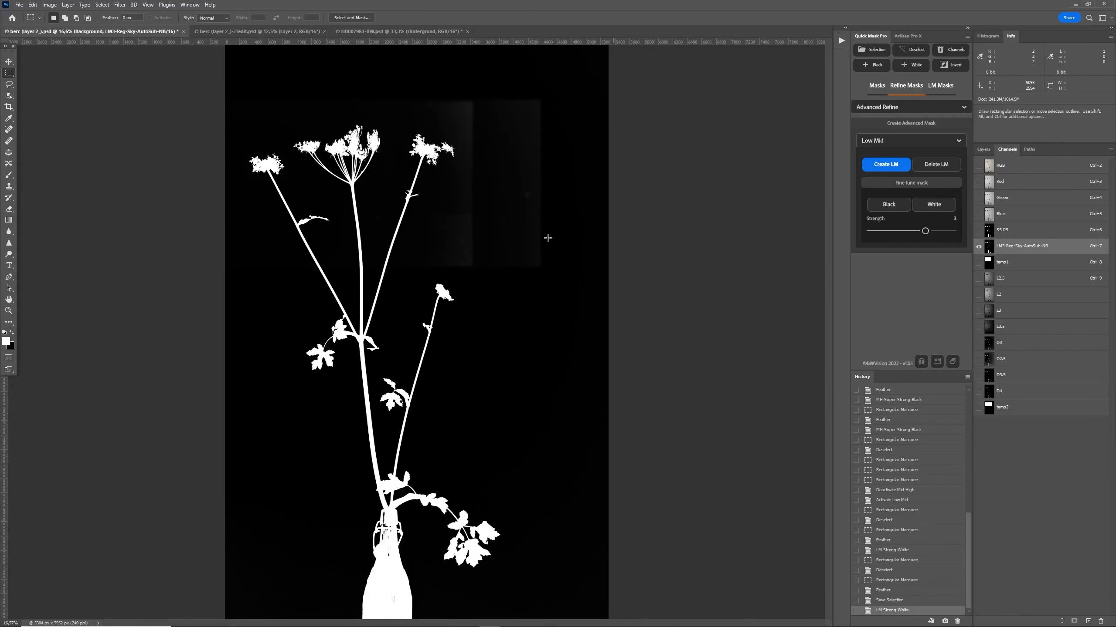
left_click(876, 52)
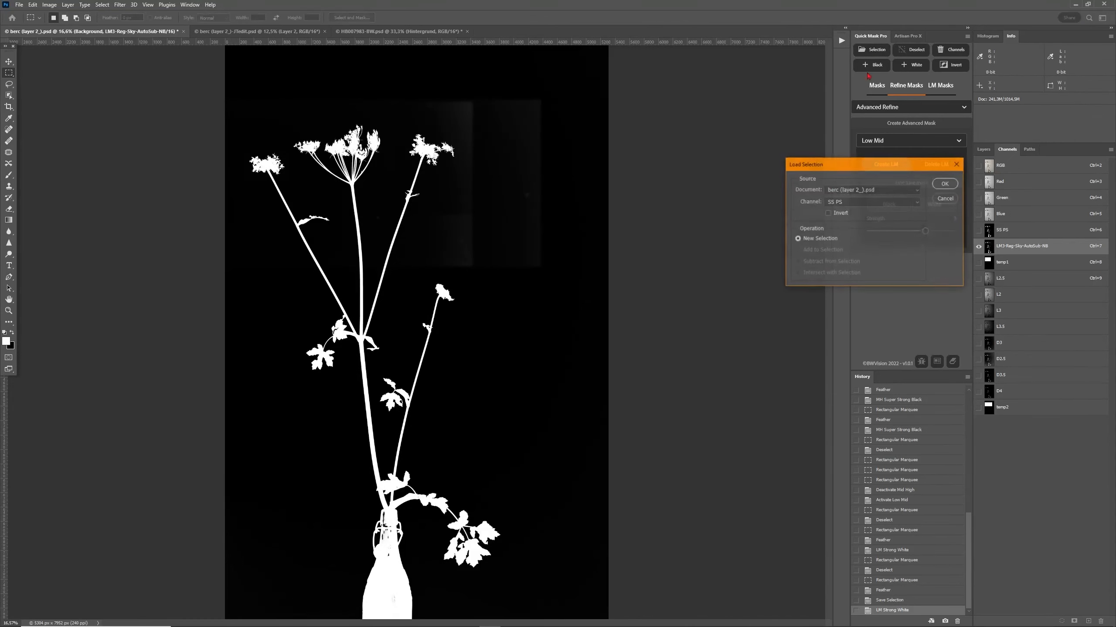
left_click(872, 201)
left_click(872, 313)
left_click(945, 184)
left_click(888, 204)
Compare the upper flower heads before and after the Low Mid Black adjustment through the history states.
key("ctrl+plus")
key("ctrl+plus")
key("ctrl+plus")
key("ctrl+plus")
scroll(593, 271, "right", 2)
scroll(592, 271, "up", 5)
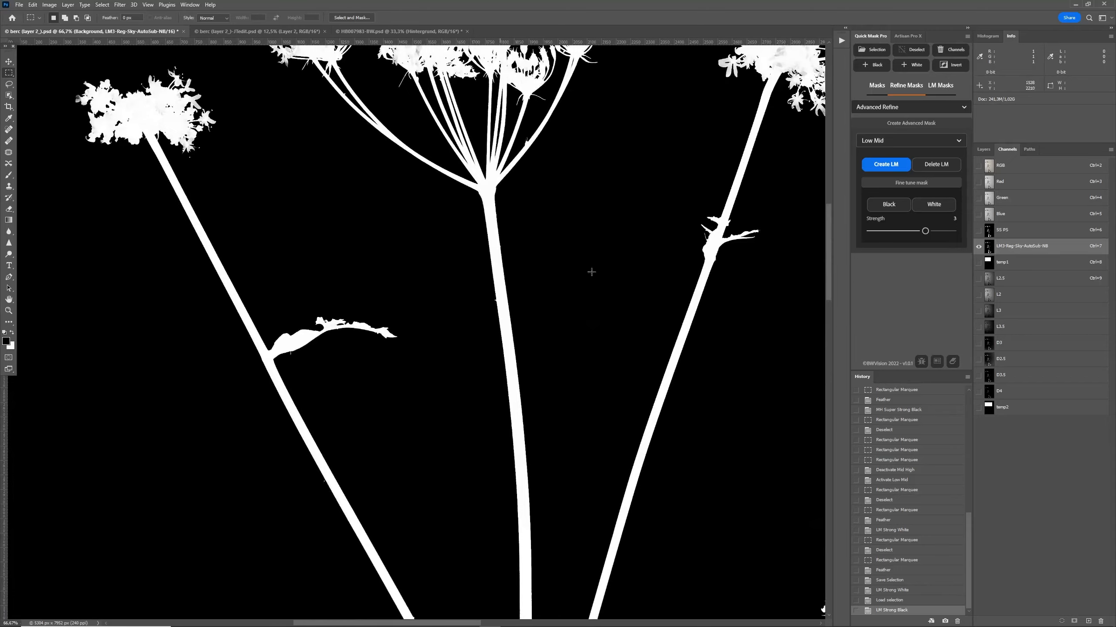
scroll(613, 275, "right", 2)
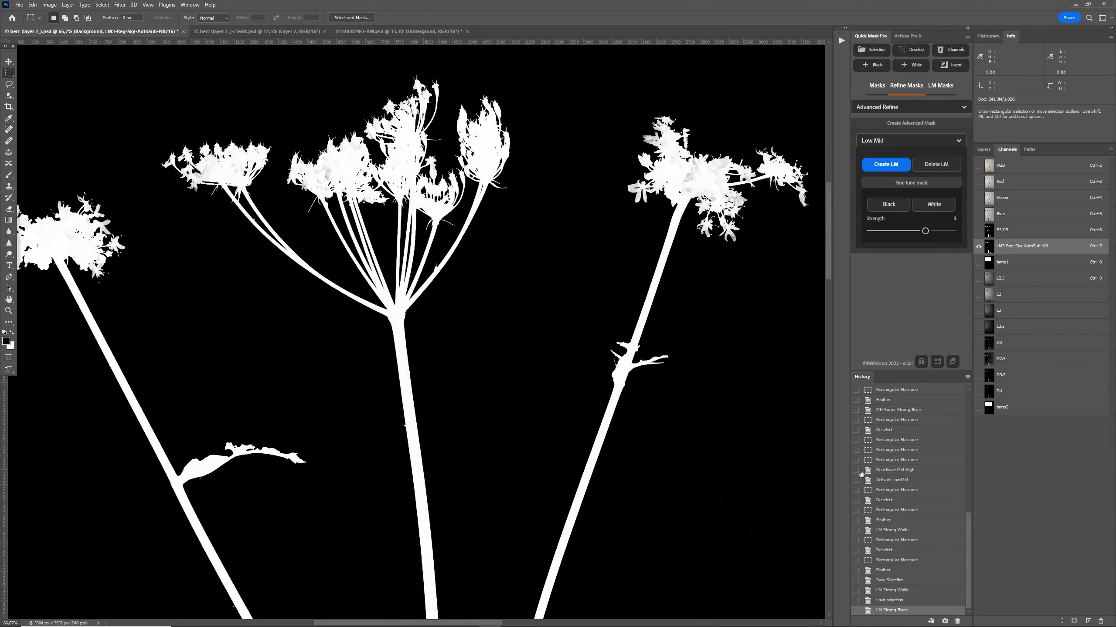
left_click(892, 600)
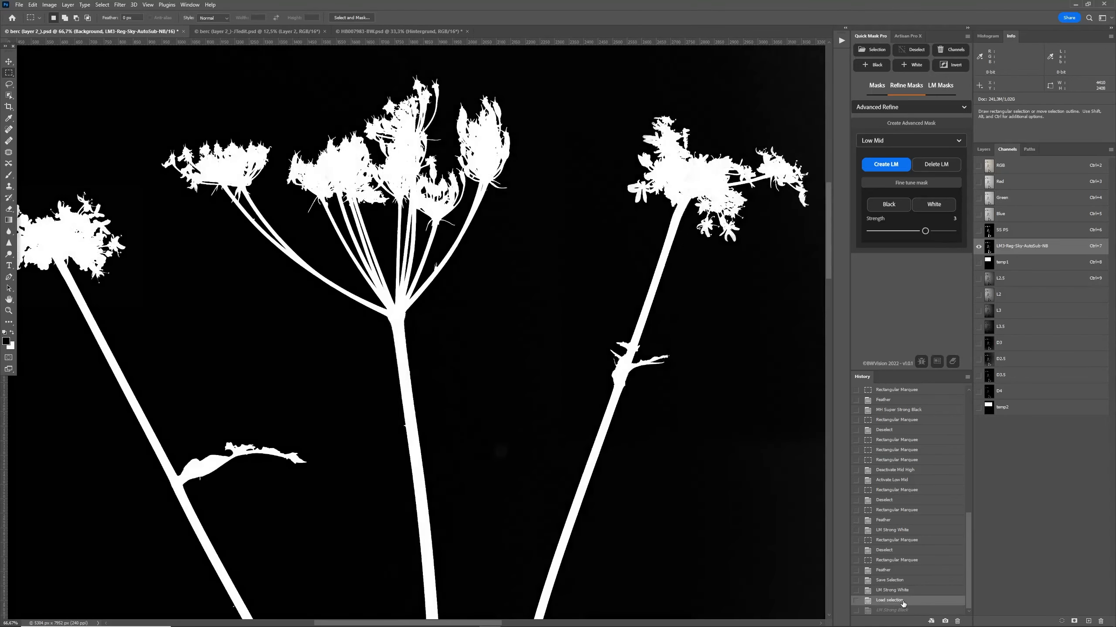
left_click(901, 611)
key("ctrl+plus")
scroll(585, 159, "up", 2)
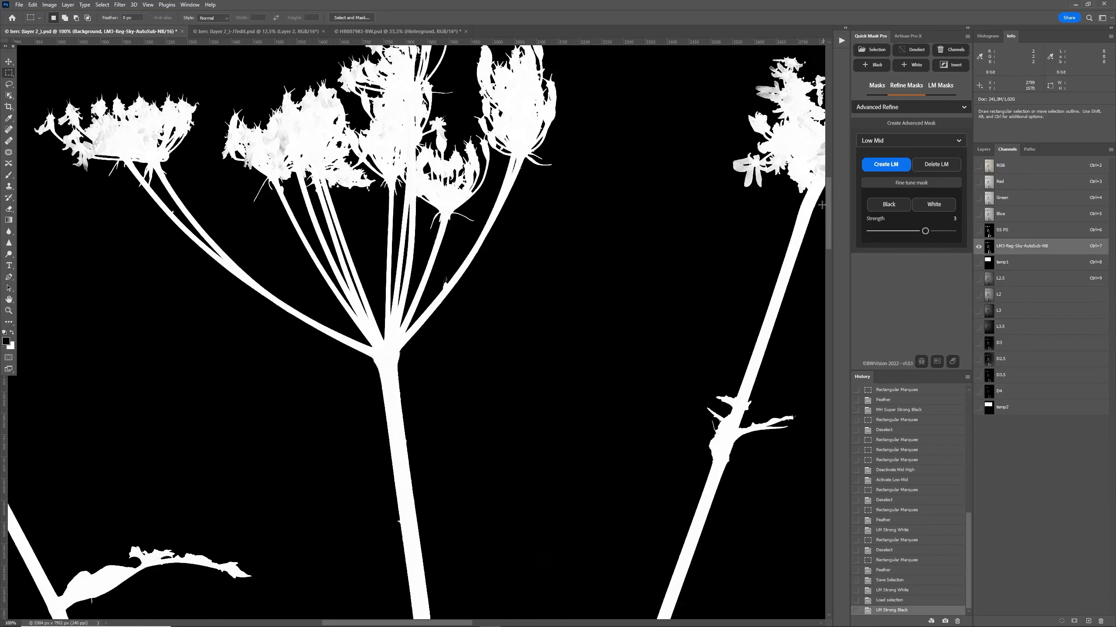
key("ctrl+plus")
key("ctrl+plus")
key("ctrl+plus")
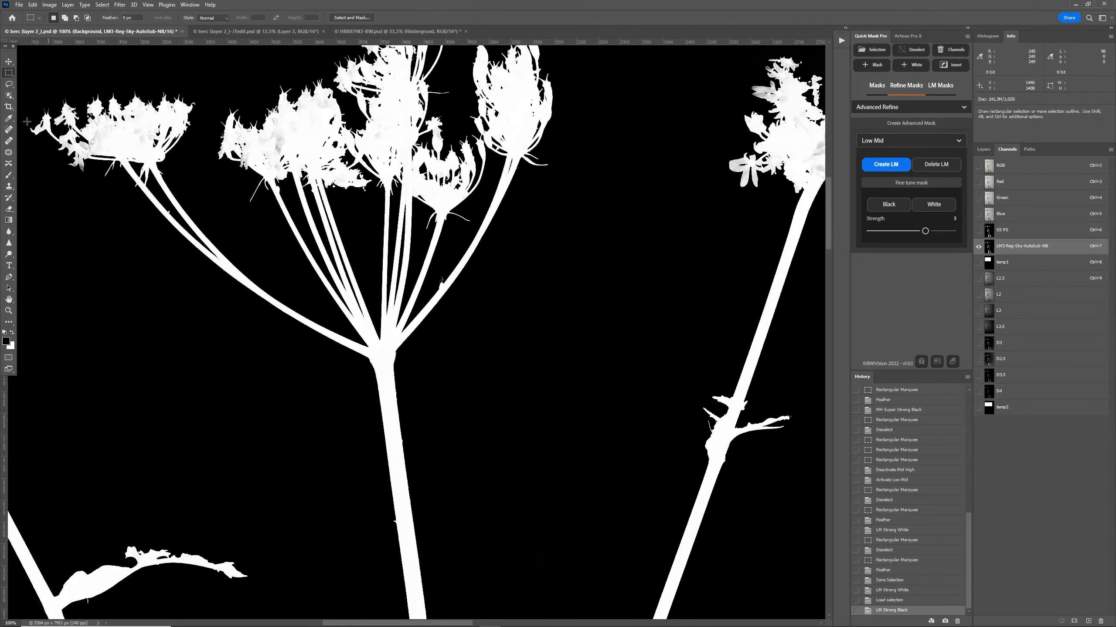
Paint over the grey patches in the central flower heads with an enlarged white brush in Overlay mode.
left_click(9, 174)
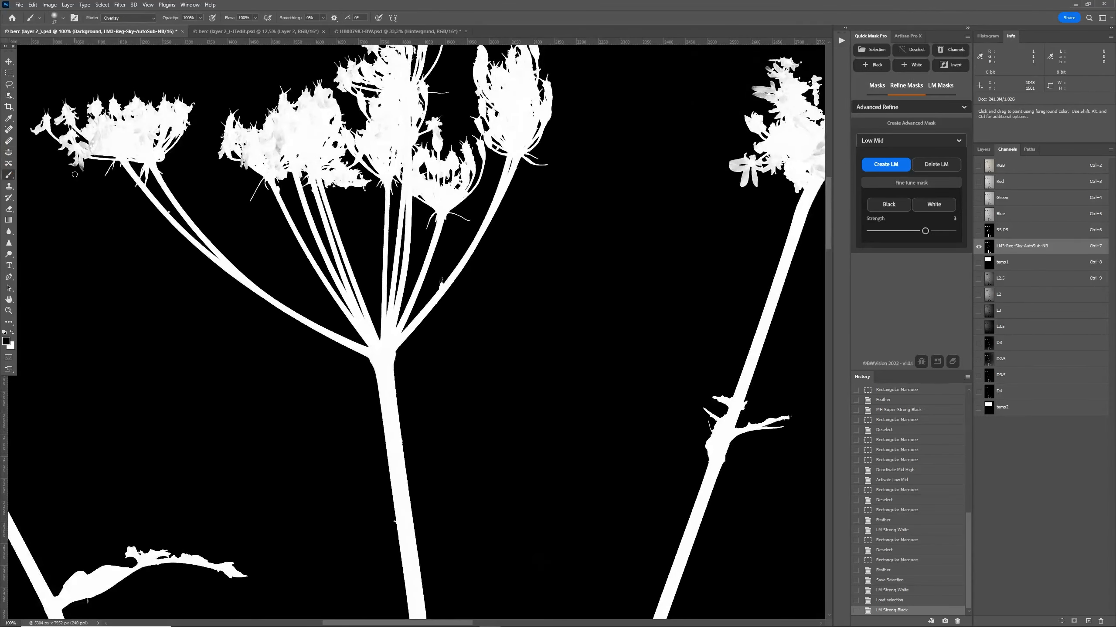
left_click_drag(94, 170, 324, 219)
key("x")
right_click(323, 193, "alt")
left_click_drag(505, 193, 540, 176)
mouse_move(312, 199)
left_mouse_down()
mouse_move(331, 184)
mouse_move(381, 179)
mouse_move(349, 174)
mouse_move(332, 188)
left_mouse_up()
Brush white in Overlay mode over the grey patches of the left and right flower heads.
scroll(124, 333, "left", 4)
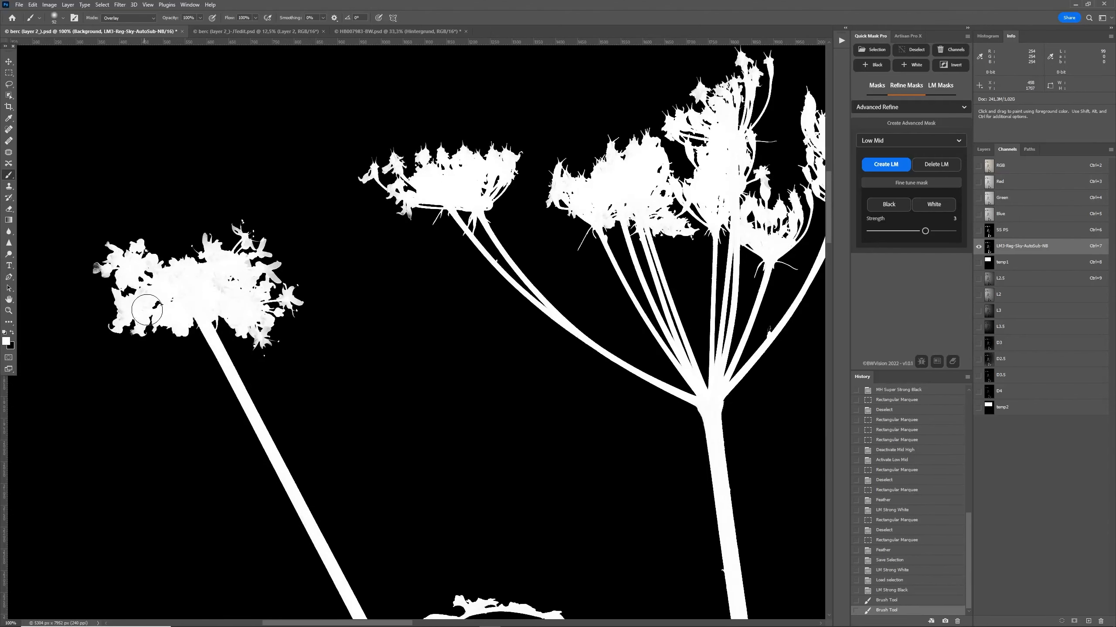
left_click_drag(165, 283, 246, 250)
left_click_drag(272, 270, 262, 339)
scroll(263, 286, "right", 20)
mouse_move(541, 189)
left_mouse_down()
mouse_move(509, 130)
mouse_move(577, 185)
mouse_move(651, 184)
mouse_move(597, 215)
mouse_move(600, 263)
mouse_move(548, 272)
mouse_move(647, 252)
mouse_move(564, 214)
left_mouse_up()
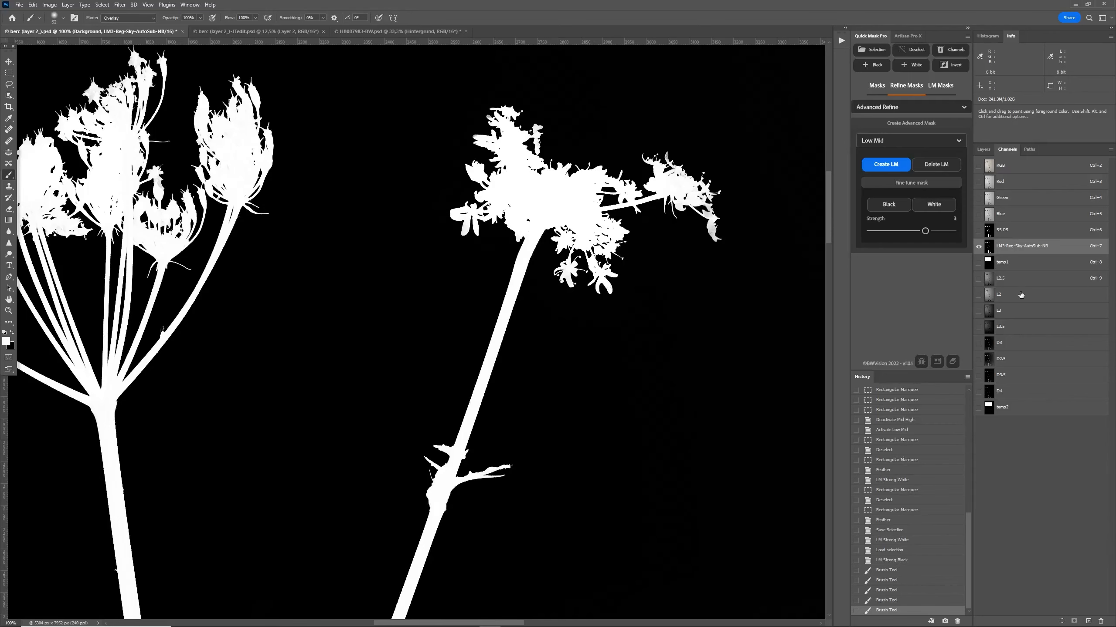
Compare the right flower head's upper petals in the RGB image and the LM3 mask, marking them with a rectangle.
key("ctrl+plus")
scroll(660, 270, "up", 3)
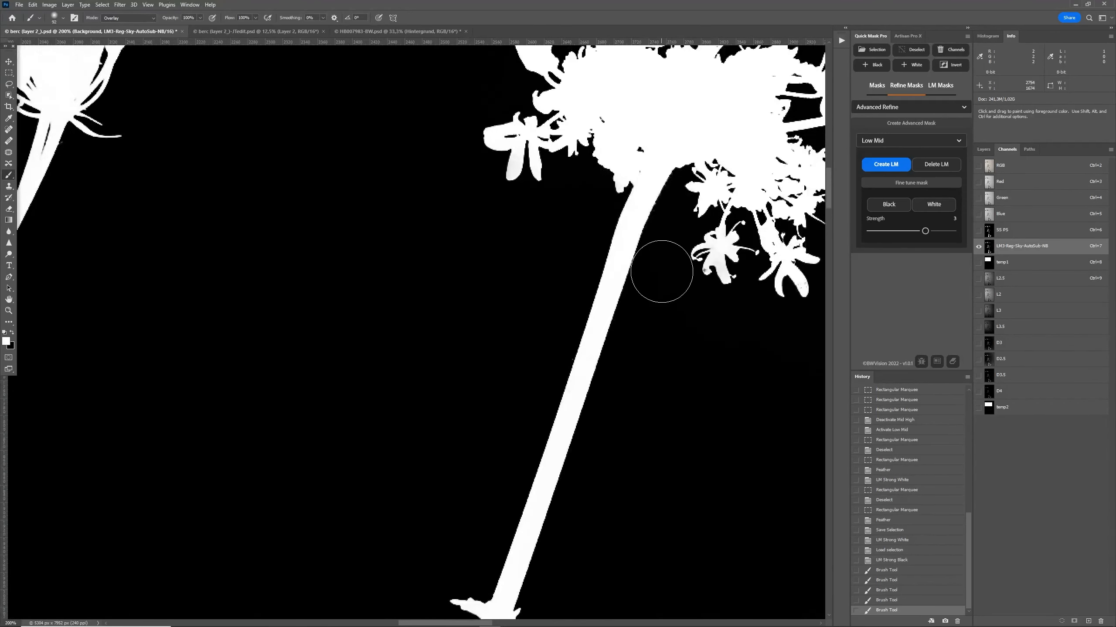
scroll(661, 271, "up", 3)
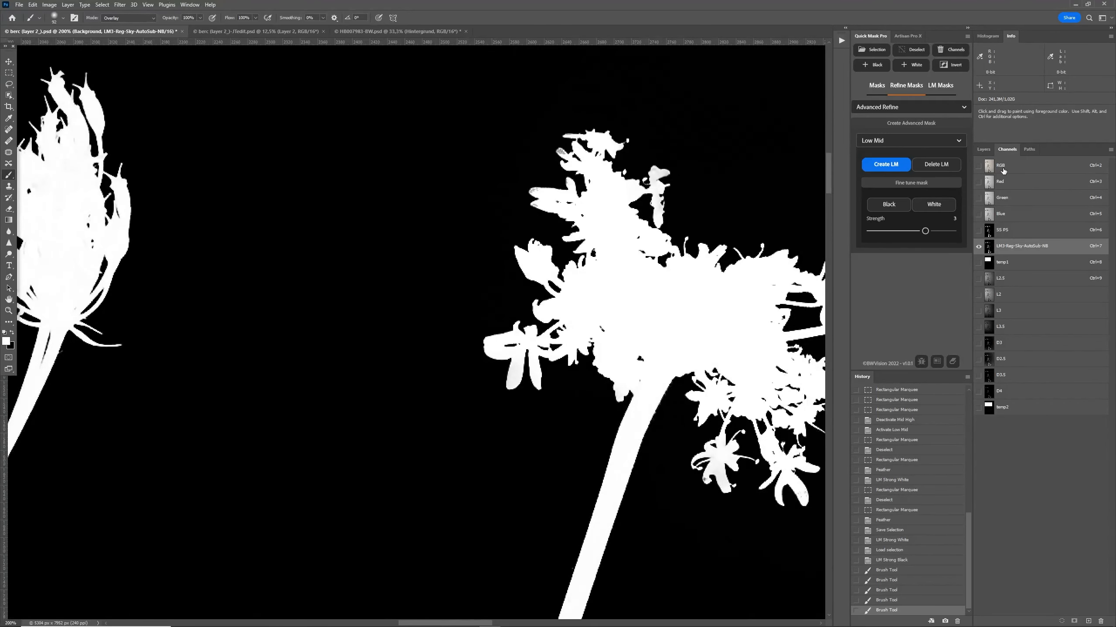
left_click(1003, 170)
key("m")
left_click_drag(648, 189, 793, 305)
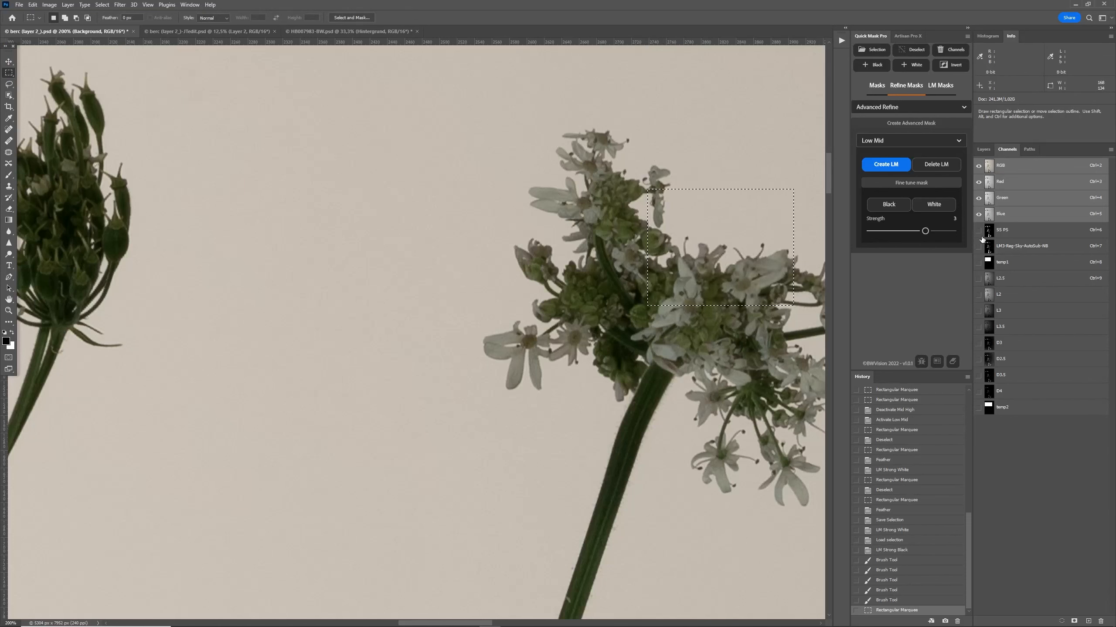
left_click(1021, 247)
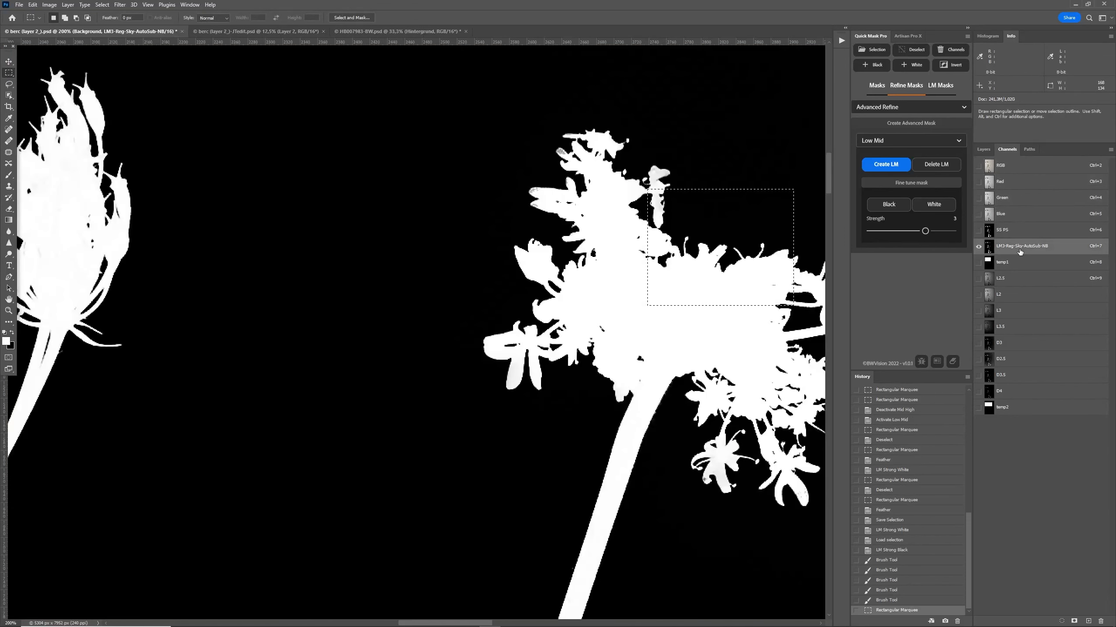
Check the right flower head's small lower blossoms in the RGB image against the LM3 mask, marking them with a rectangle.
left_click(1004, 171)
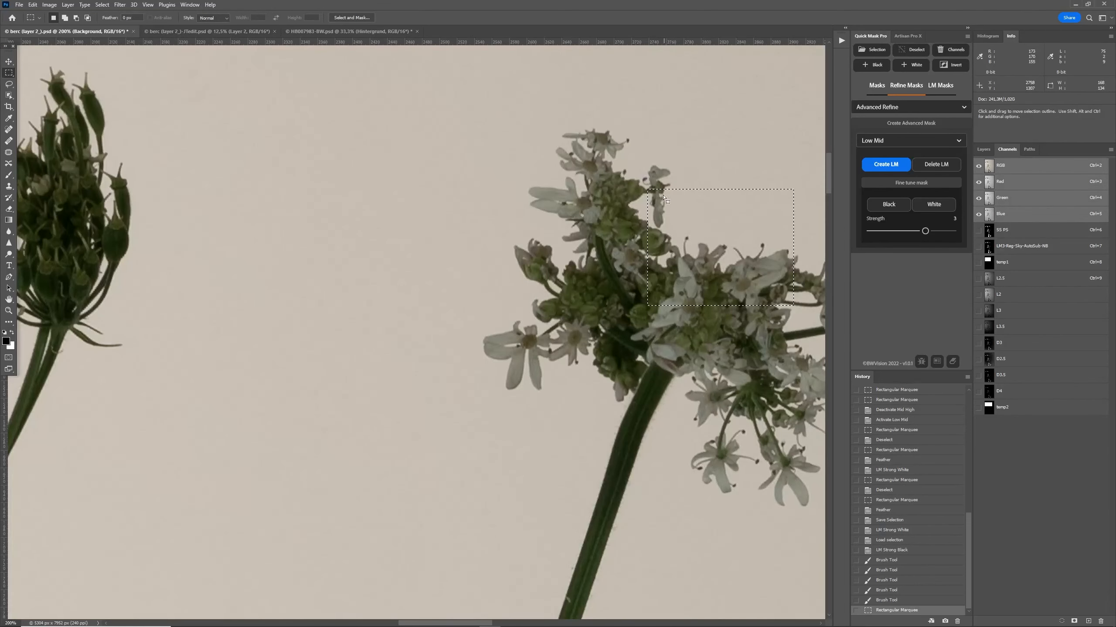
left_click(657, 197)
scroll(658, 197, "right", 4)
left_click(665, 351)
left_click_drag(666, 351, 741, 433)
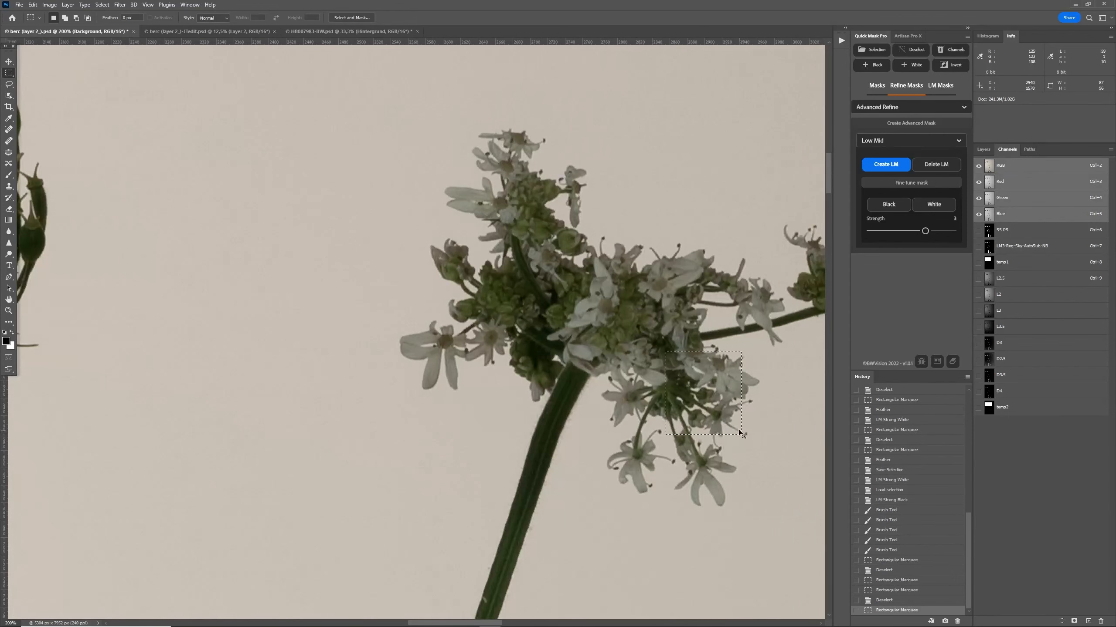
scroll(738, 432, "right", 2)
scroll(736, 424, "down", 2)
scroll(736, 422, "down", 1)
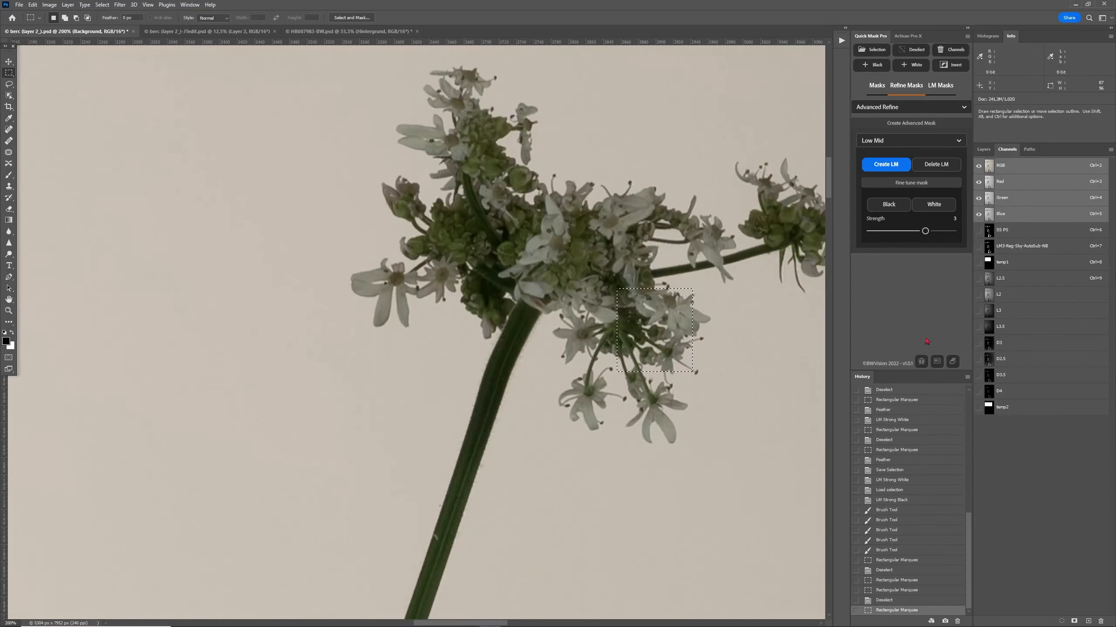
left_click(1028, 247)
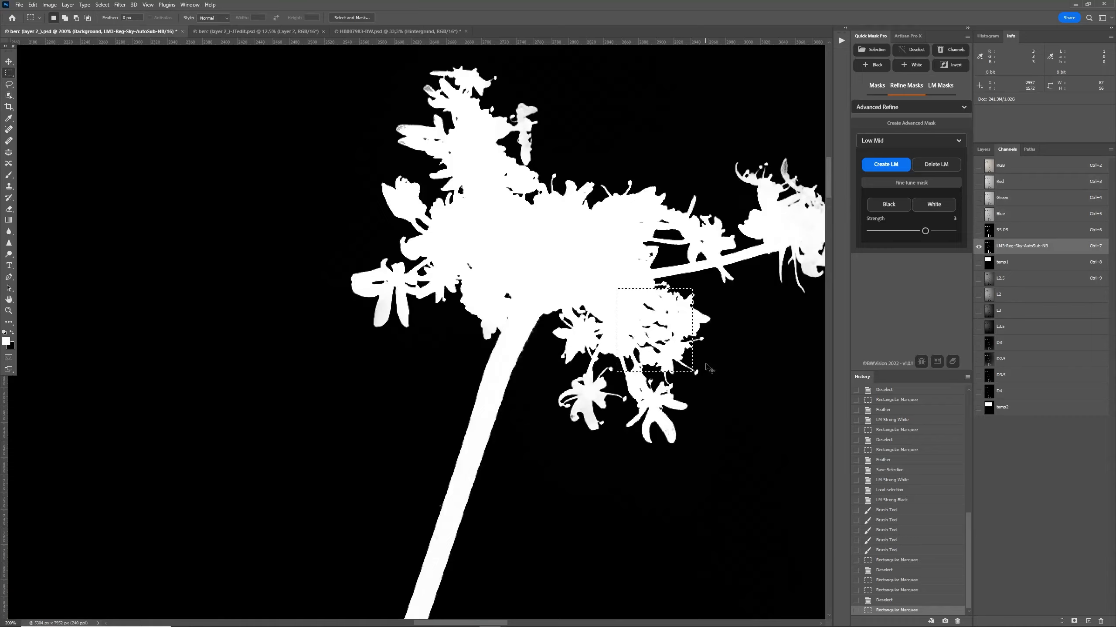
Select a rectangle about 2964 × 2495 px around the middle leaves, stems and the small fourth flower head.
key("ctrl+0")
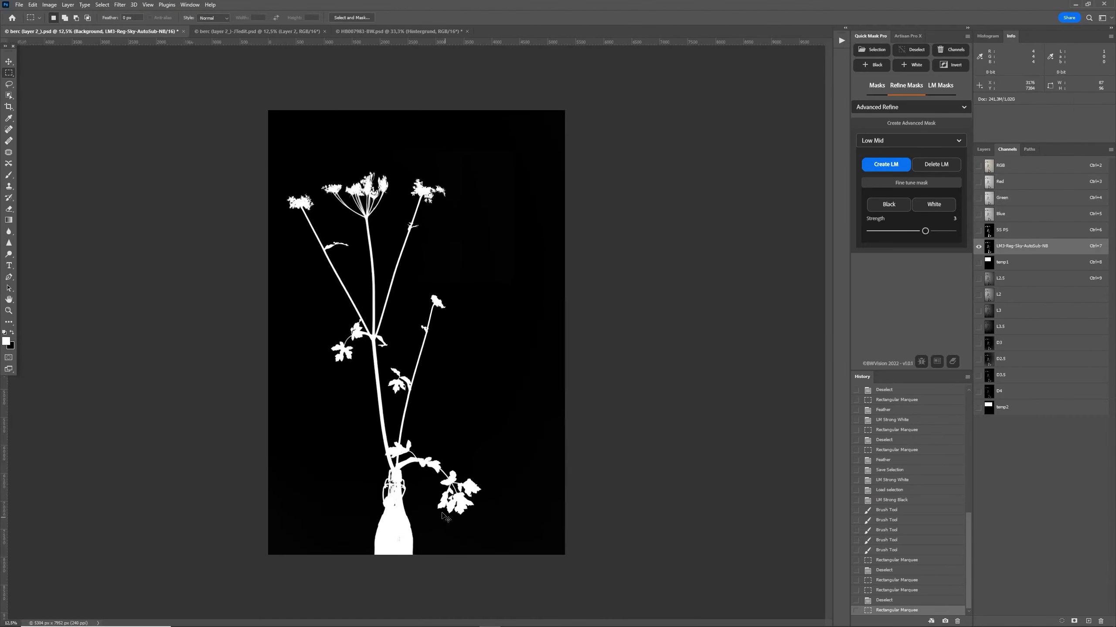
key("ctrl+plus")
key("ctrl+plus")
left_click_drag(54, 100, 702, 593)
scroll(707, 601, "down", 2)
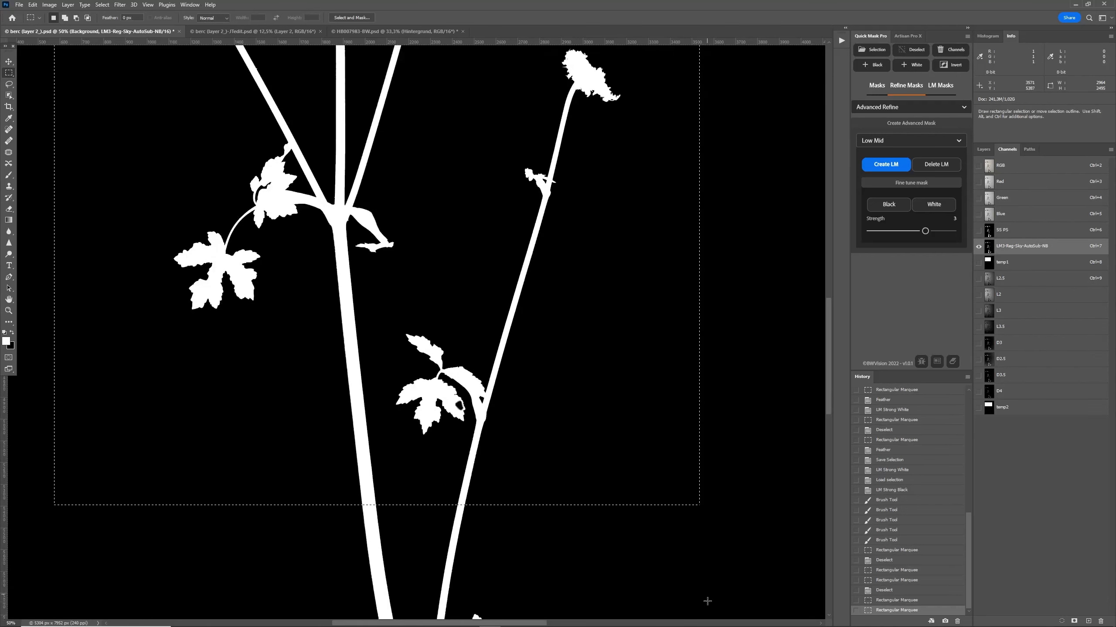
scroll(703, 580, "down", 3)
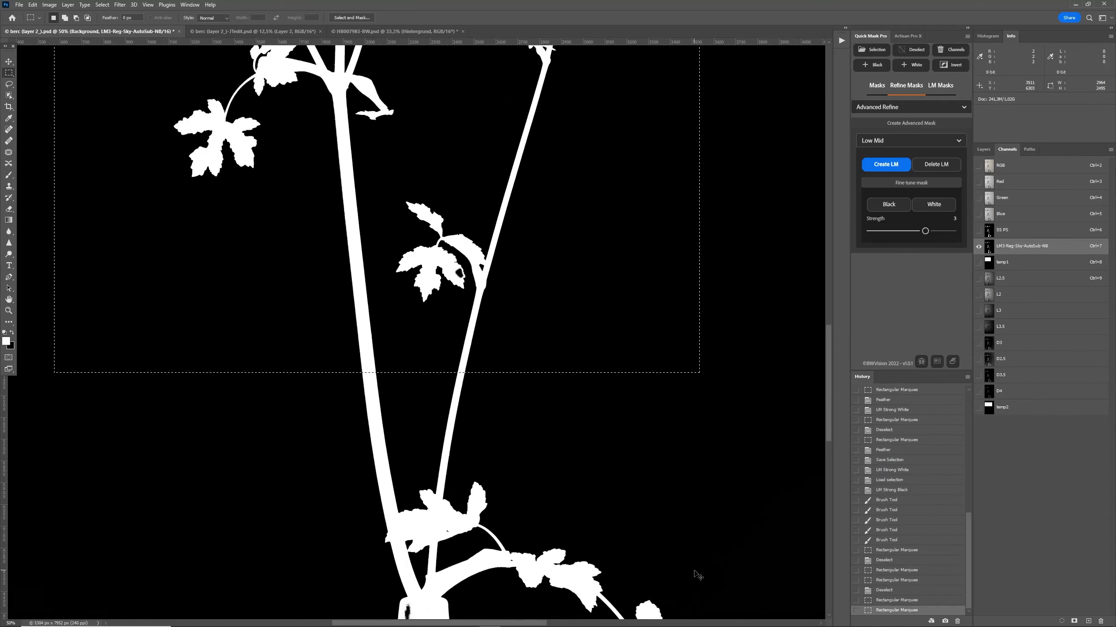
Add two overlapping rectangles covering the lower stems and the leaves beside the bottle to the selection, and feather it.
key("ctrl+minus")
key("ctrl+minus")
key("ctrl+minus")
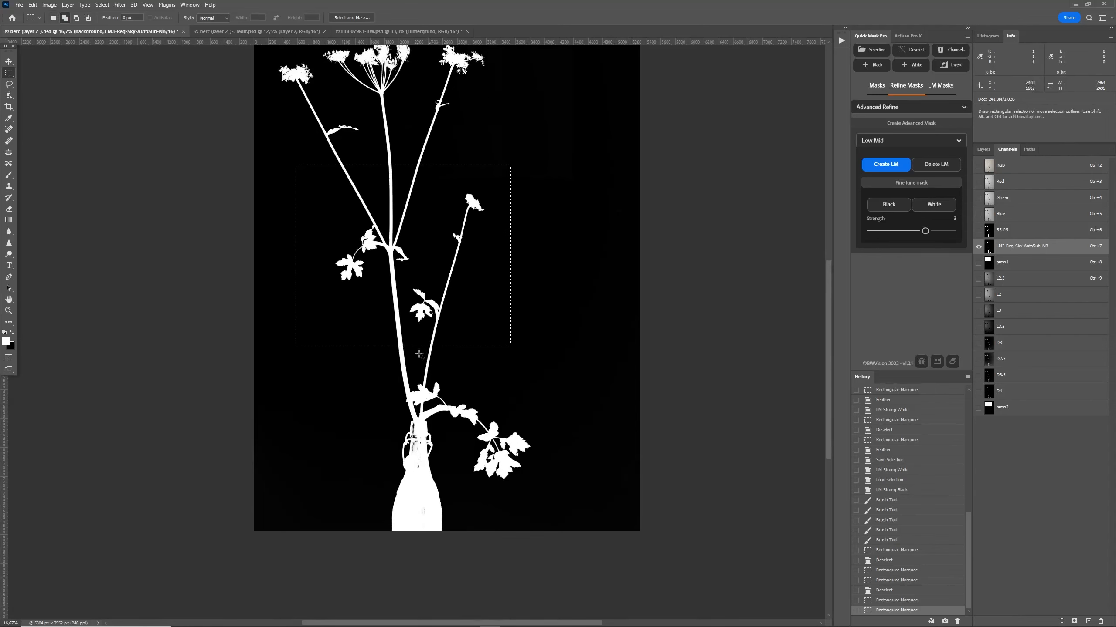
left_click_drag(372, 334, 548, 420)
left_click_drag(447, 384, 600, 496)
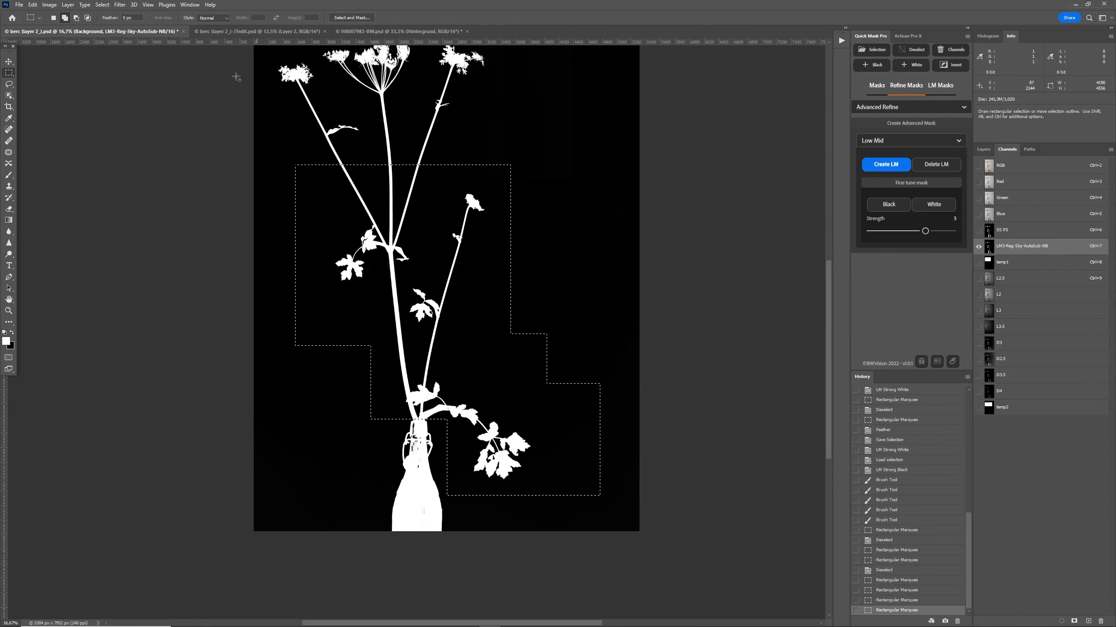
left_click(106, 5)
mouse_move(131, 136)
left_click(195, 169)
key("Return")
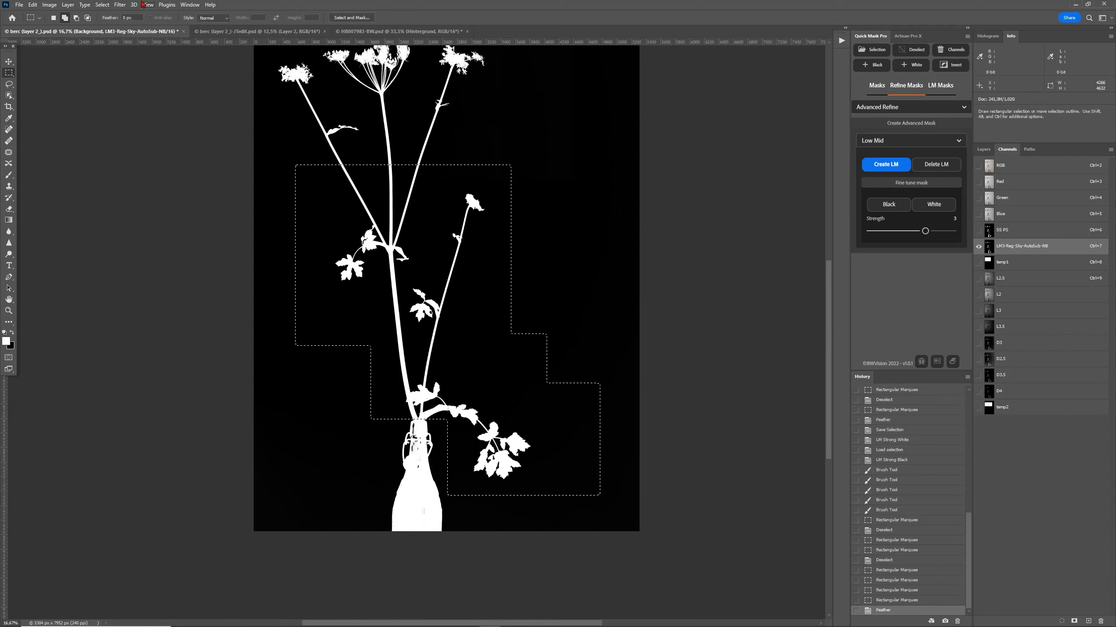
Save the feathered selection as a new channel named temp3 and apply Low Mid White at strength 3 to the selected area.
left_click(103, 5)
left_click(150, 208)
type("temp")
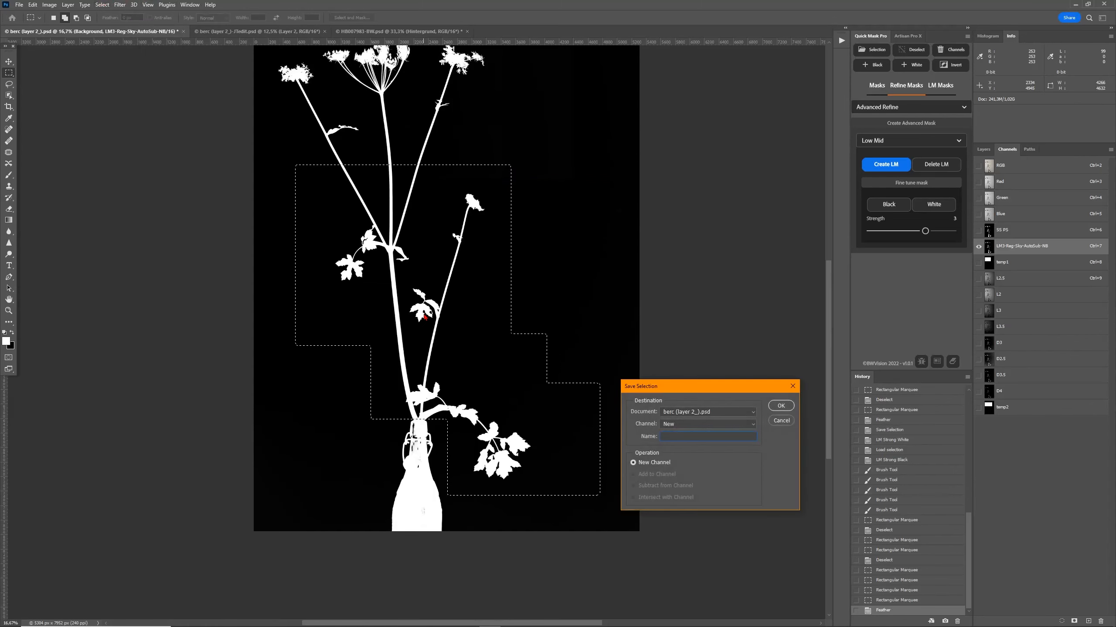
type("3")
key("Return")
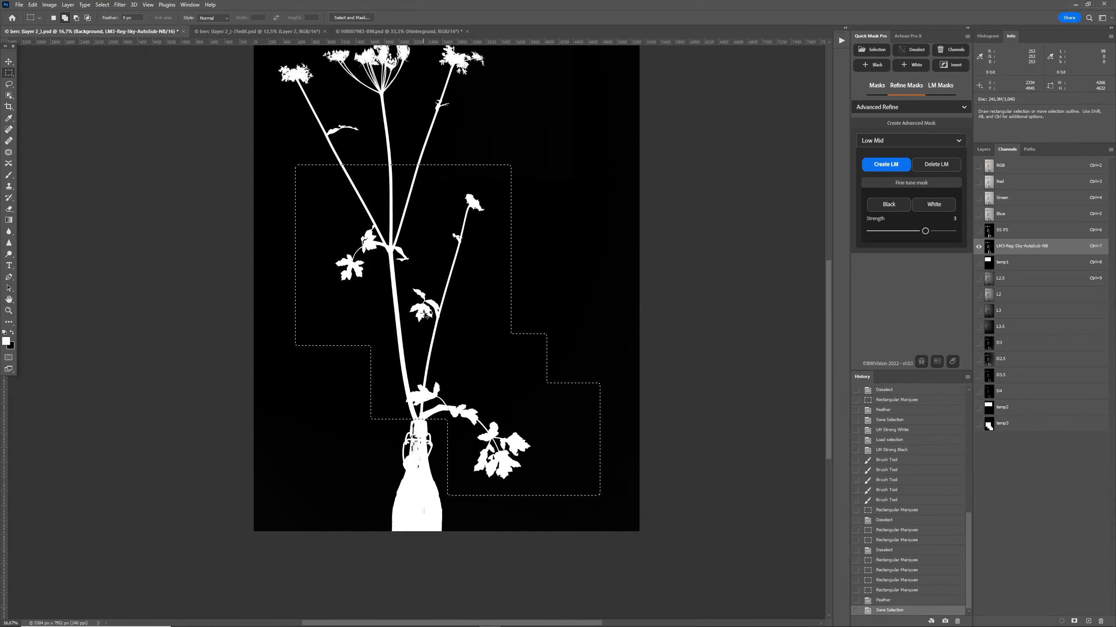
left_click(933, 205)
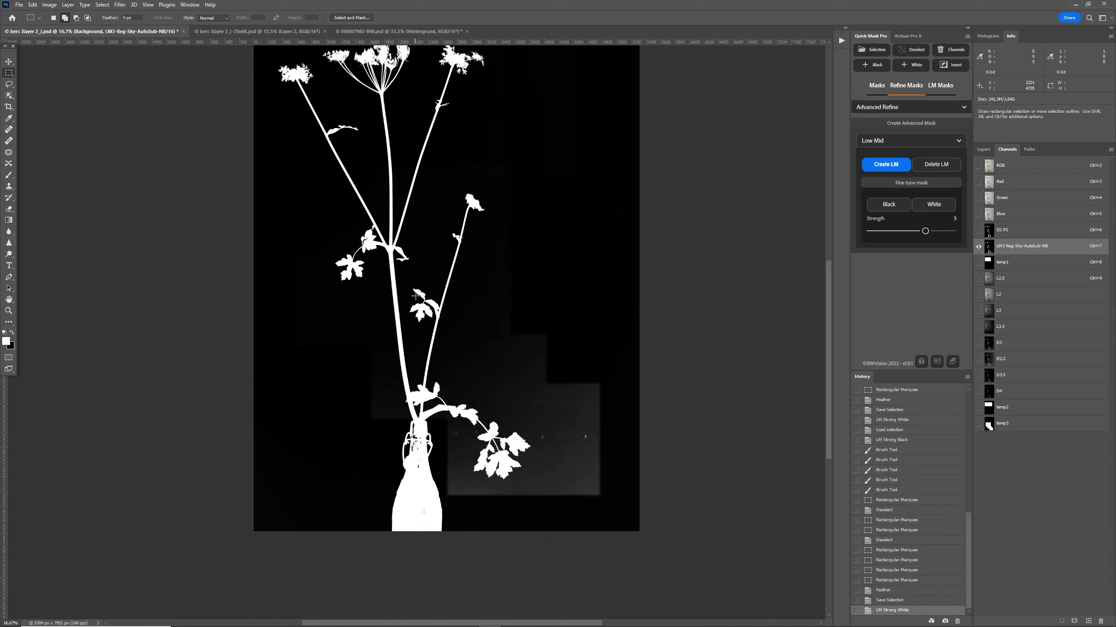
Apply Low Mid Black at strength 3 to the loaded temp3 selection with its upper part around the middle leaves subtracted.
left_click(102, 4)
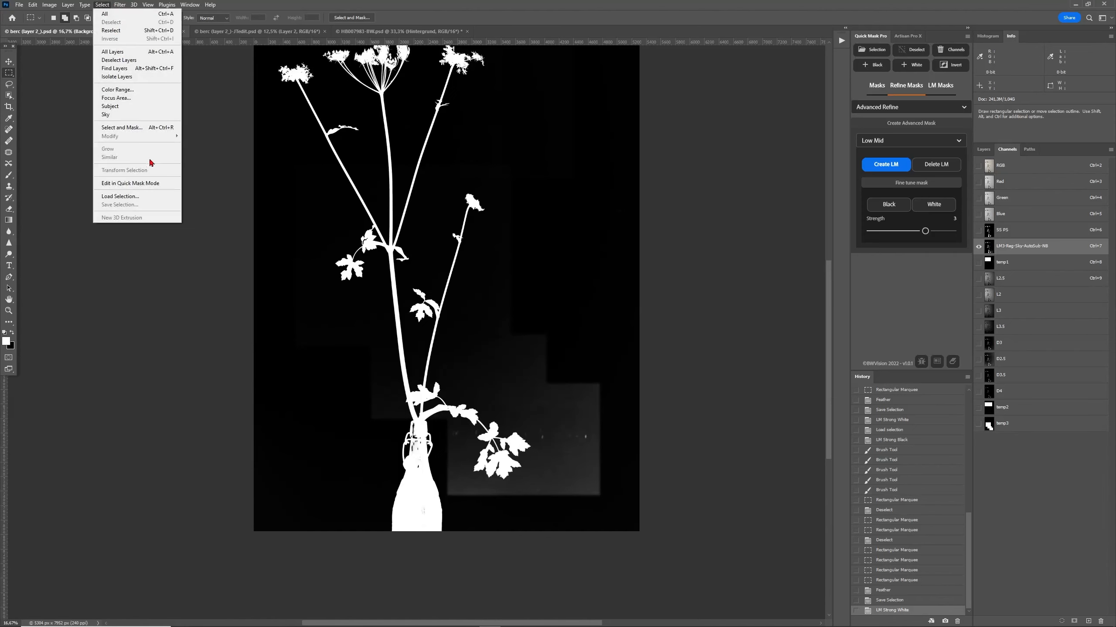
left_click(148, 198)
left_click(894, 202)
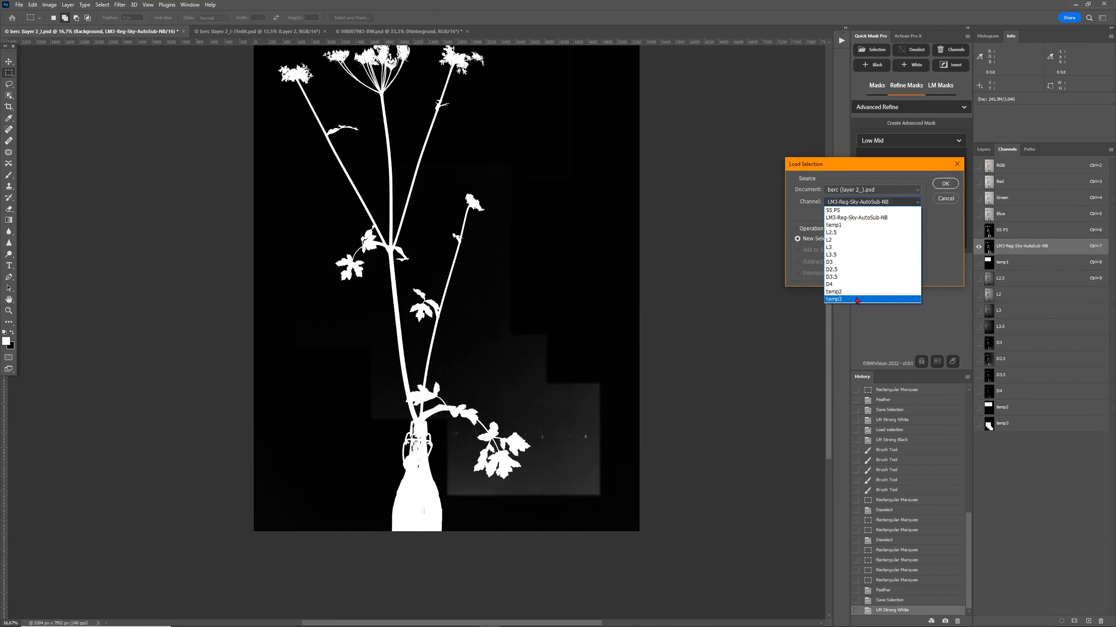
left_click(896, 298)
left_click(944, 184)
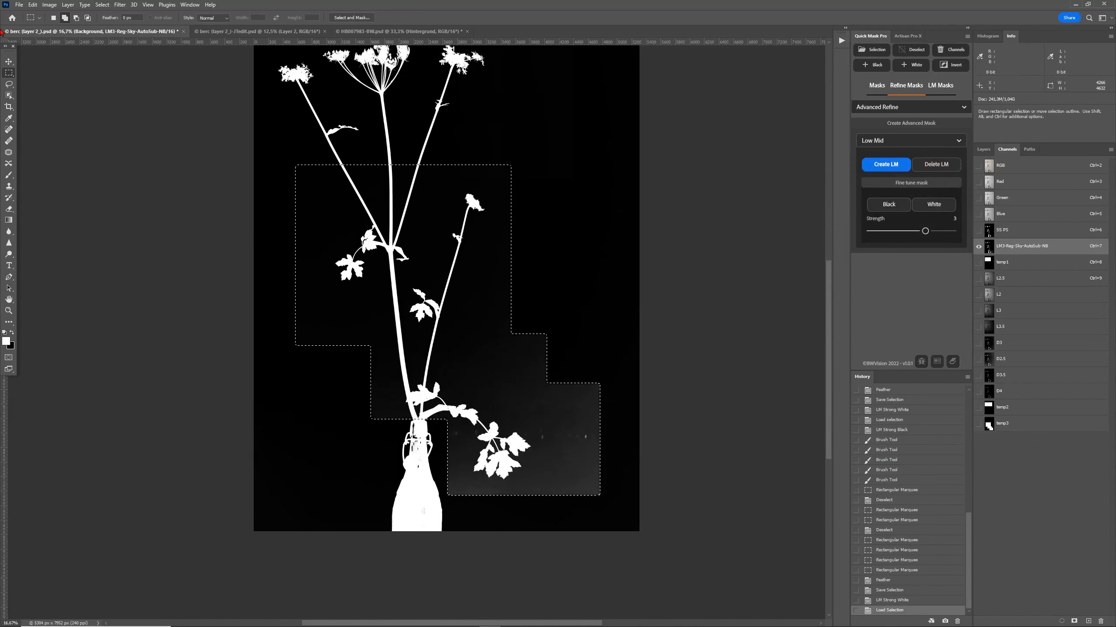
left_click_drag(257, 149, 582, 346)
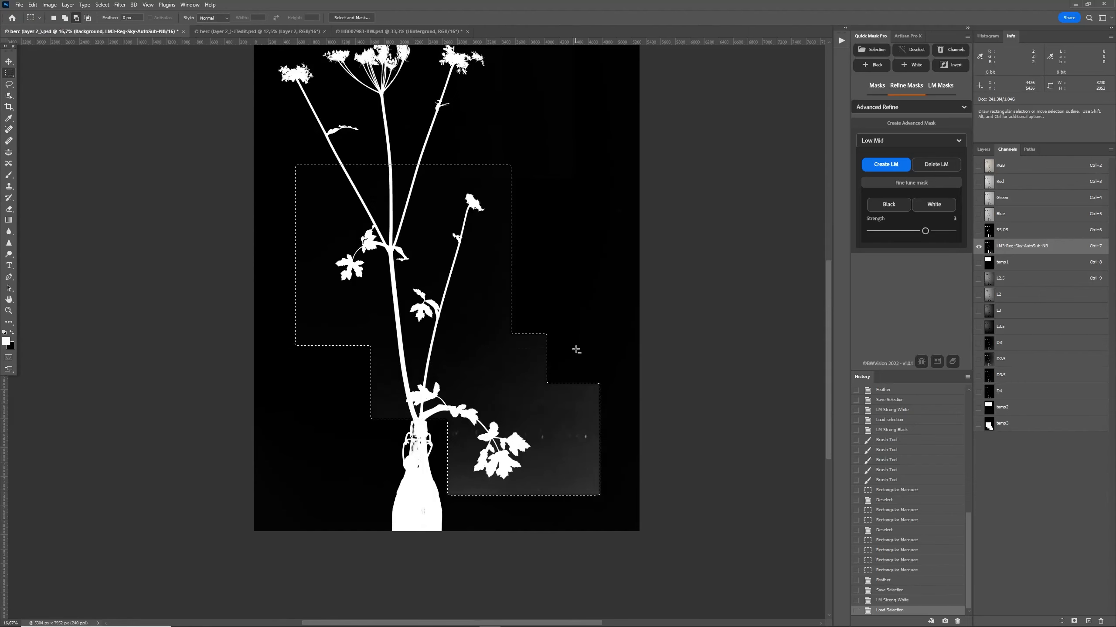
left_click(888, 205)
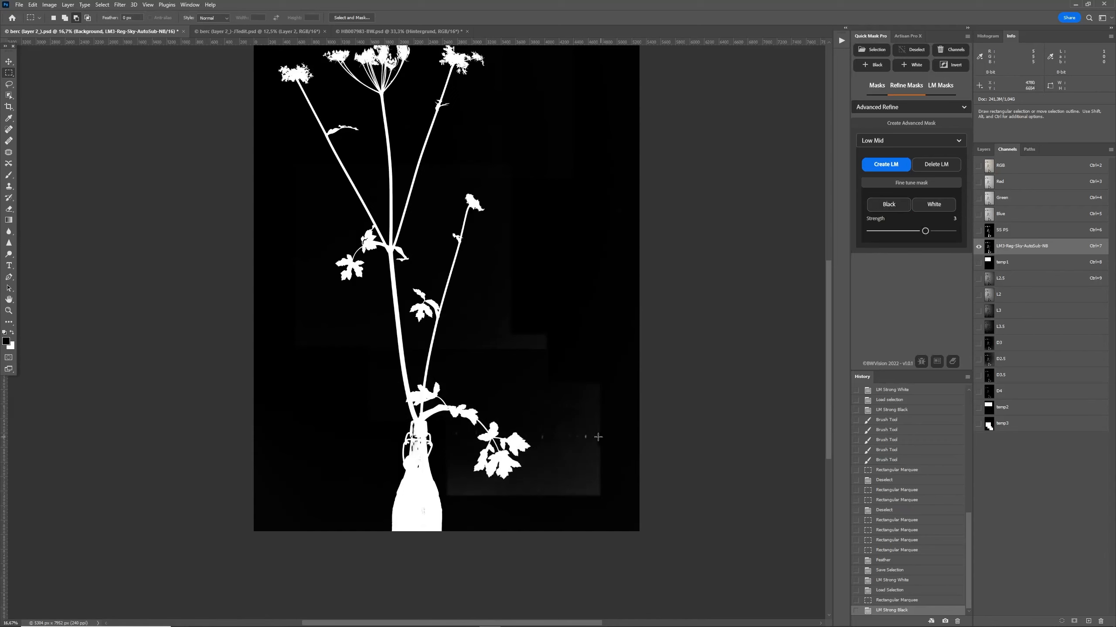
Paint black with a 464 px soft Overlay brush over the grey background patches around the lower leaves and beside the bottle.
left_click(11, 174)
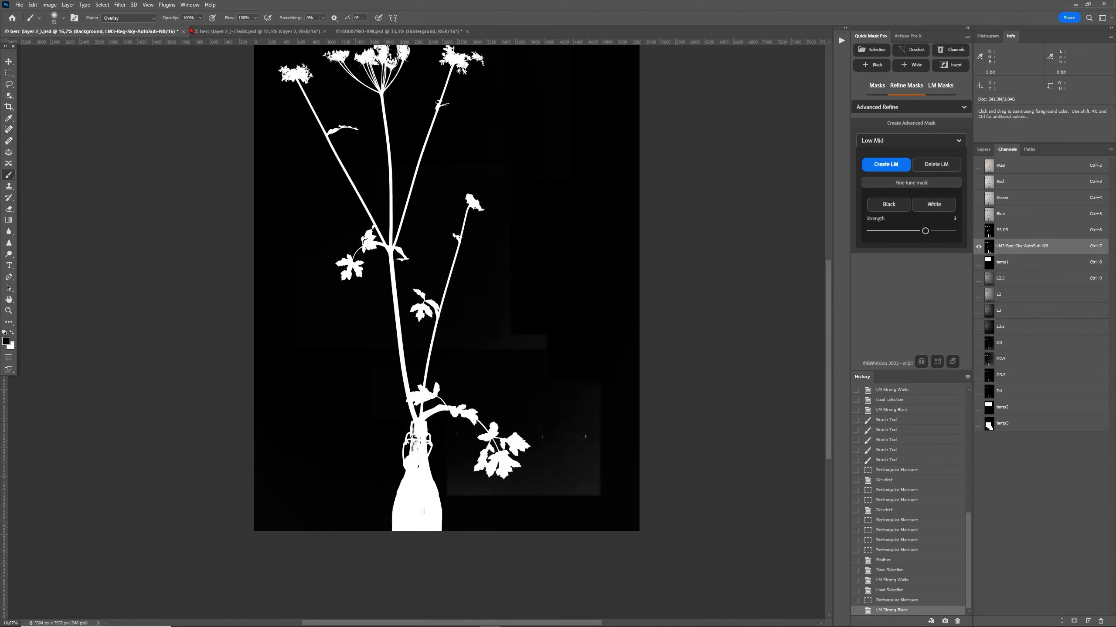
right_click(541, 275)
left_click_drag(597, 296, 629, 296)
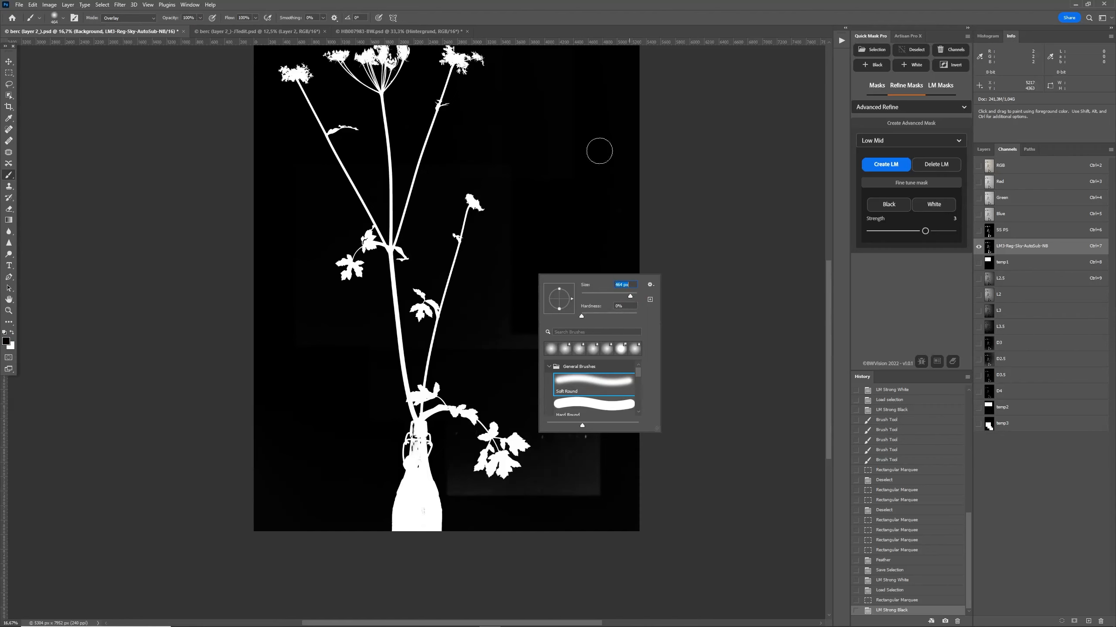
left_click(563, 11)
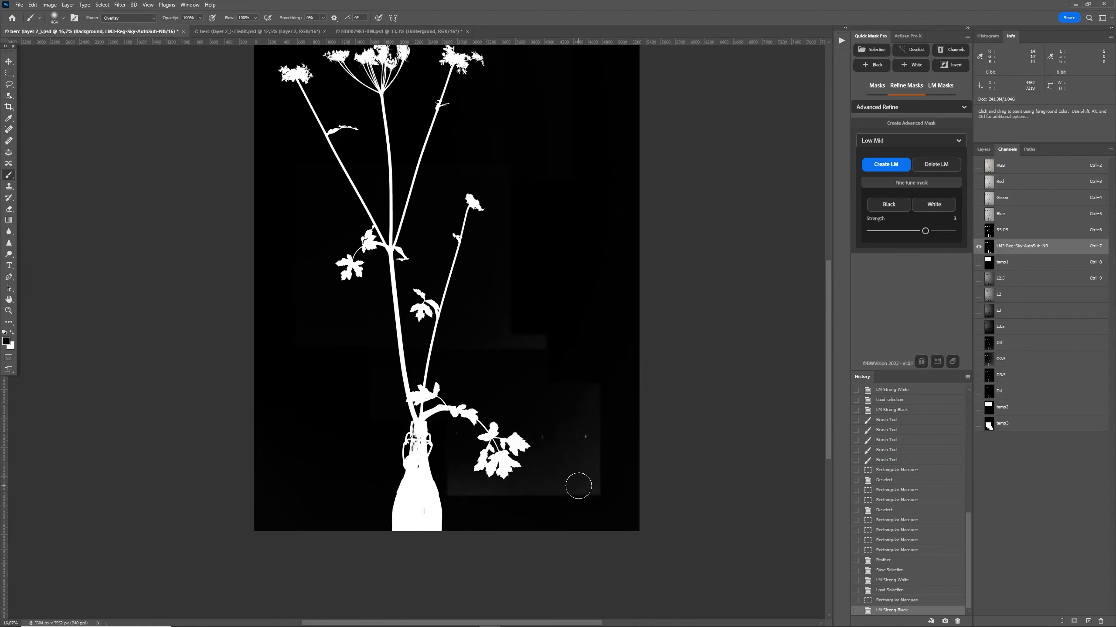
mouse_move(579, 486)
left_mouse_down()
mouse_move(610, 464)
mouse_move(565, 486)
mouse_move(580, 466)
left_mouse_up()
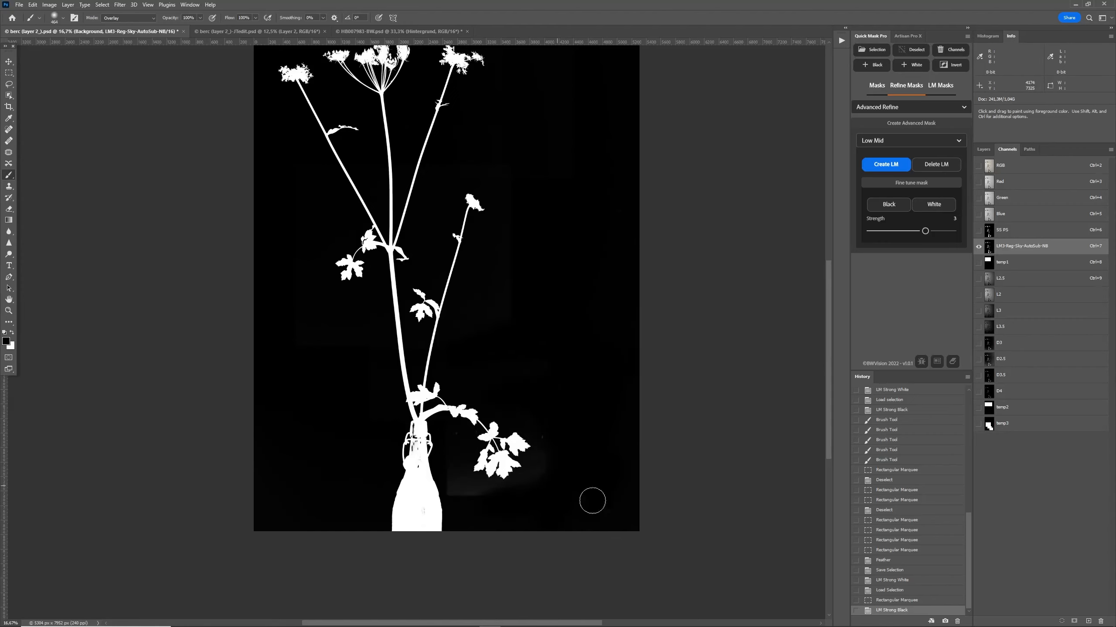
left_click_drag(592, 501, 452, 486)
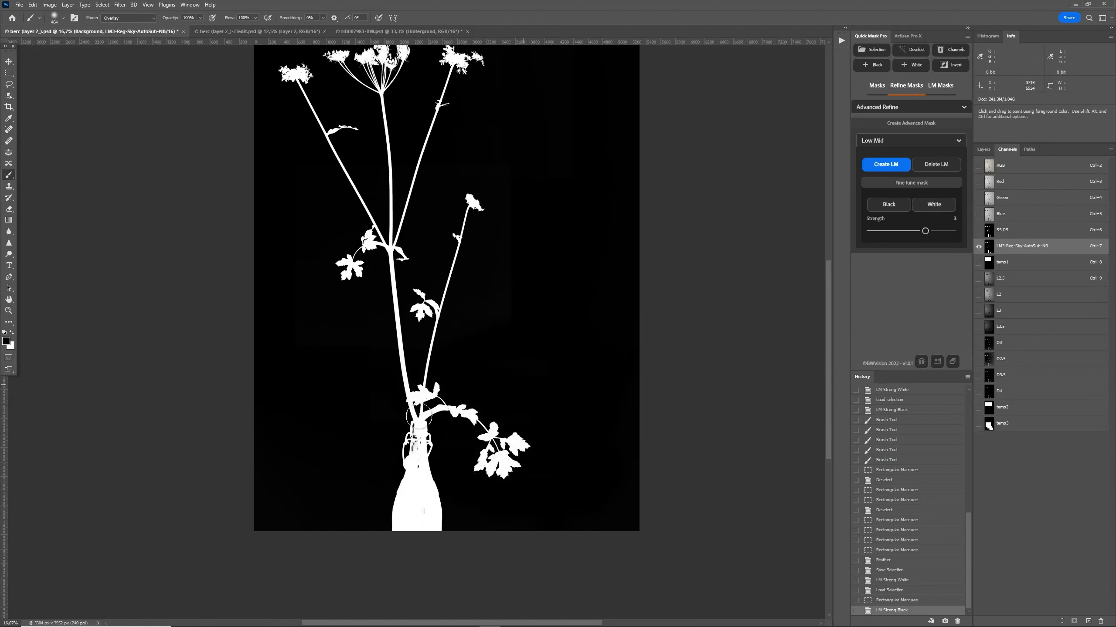
left_click(536, 342)
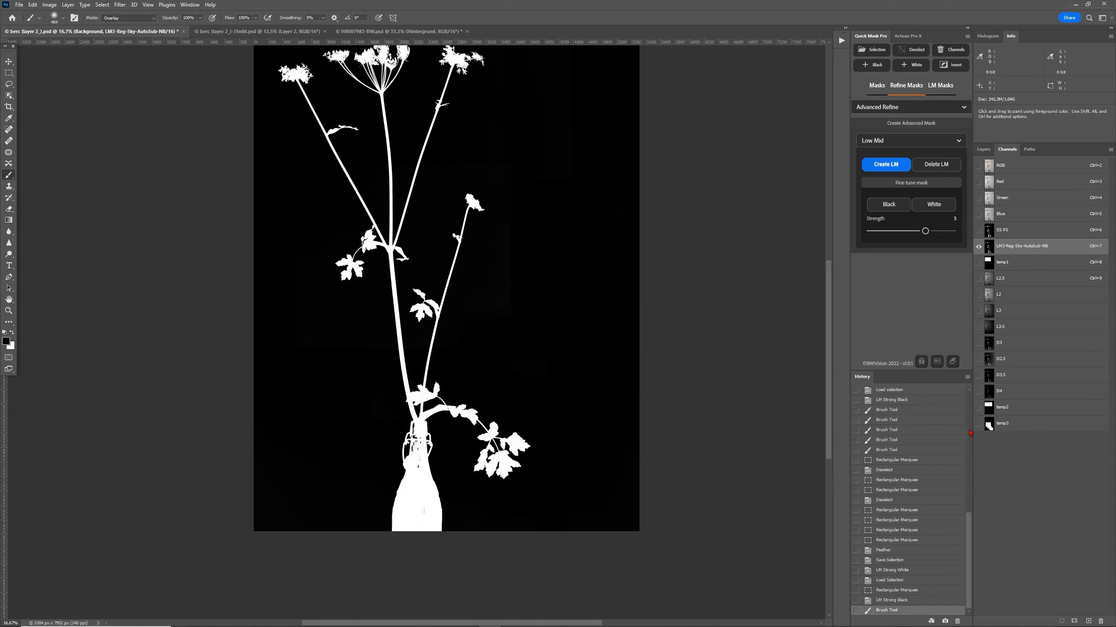
Compare the mask around the middle leaves and fourth flower head with its history states before Low Mid Black and Low Mid White, and return to the latest state.
key("ctrl+plus")
key("ctrl+plus")
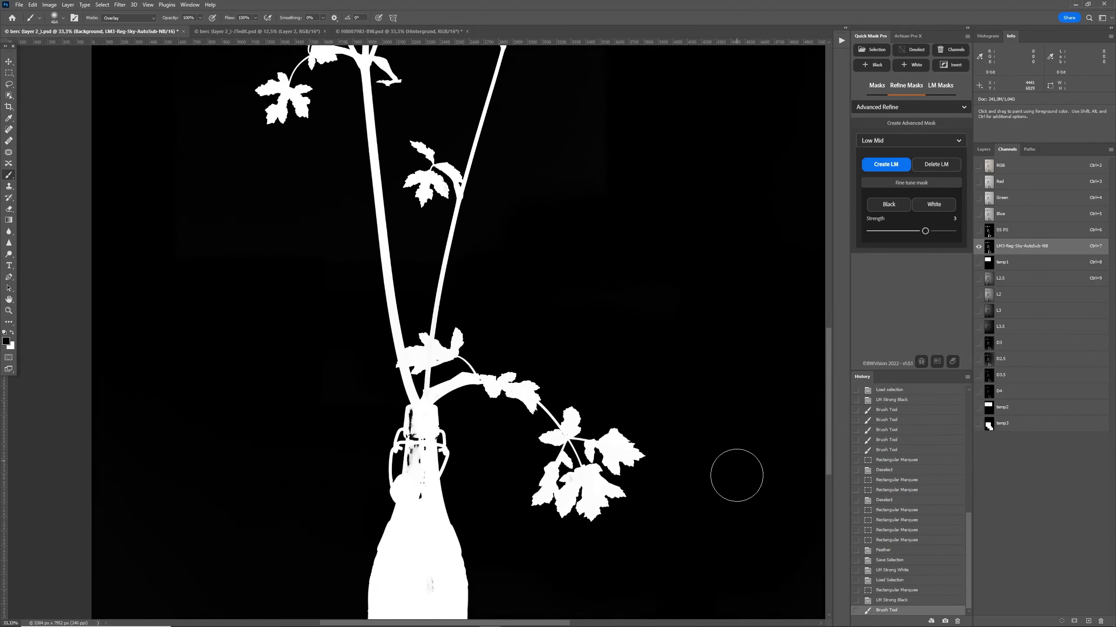
scroll(737, 481, "up", 6)
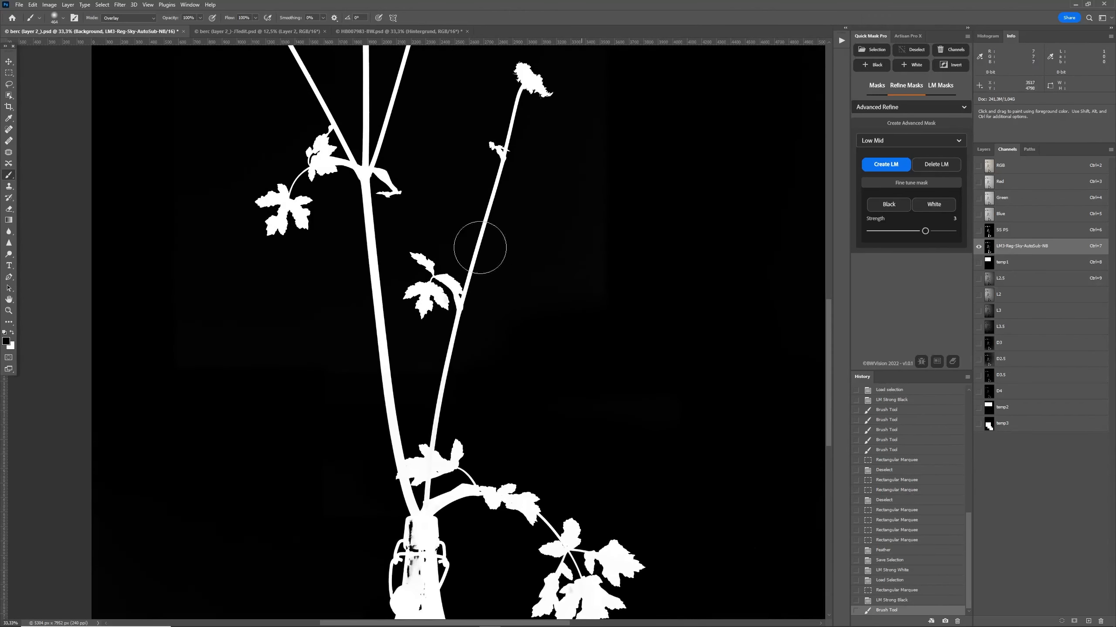
key("ctrl+plus")
scroll(673, 398, "right", 2)
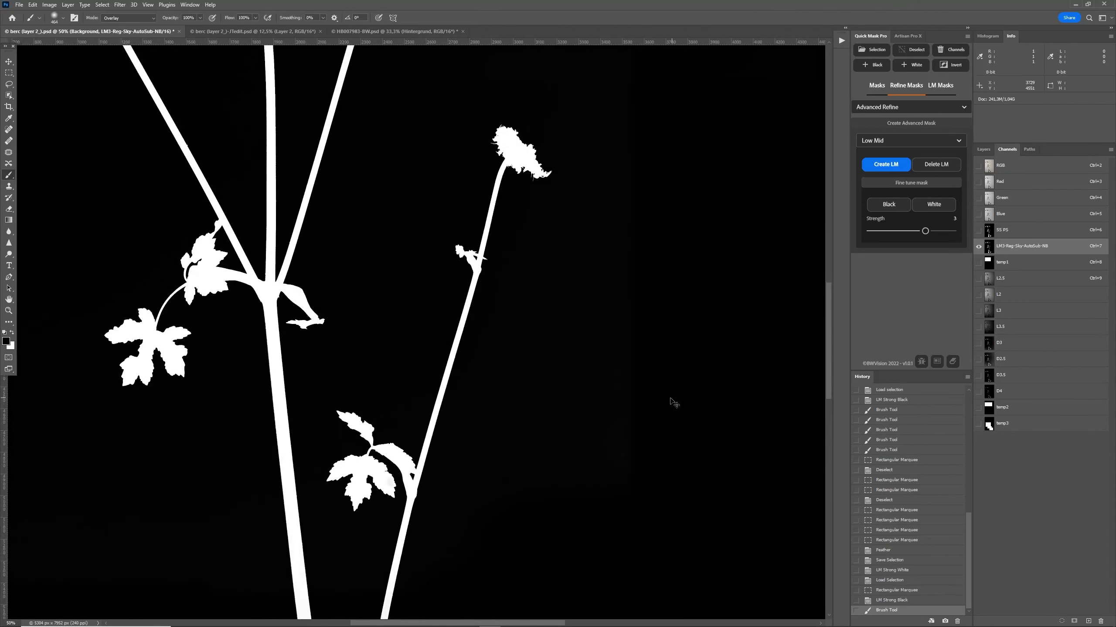
scroll(416, 487, "right", 1)
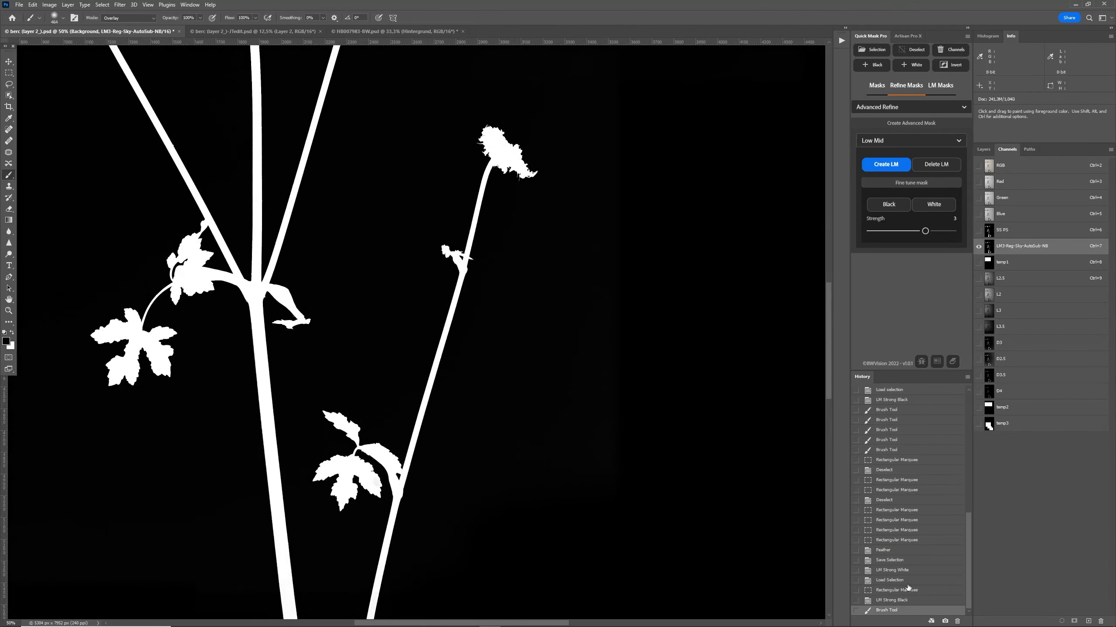
left_click(896, 590)
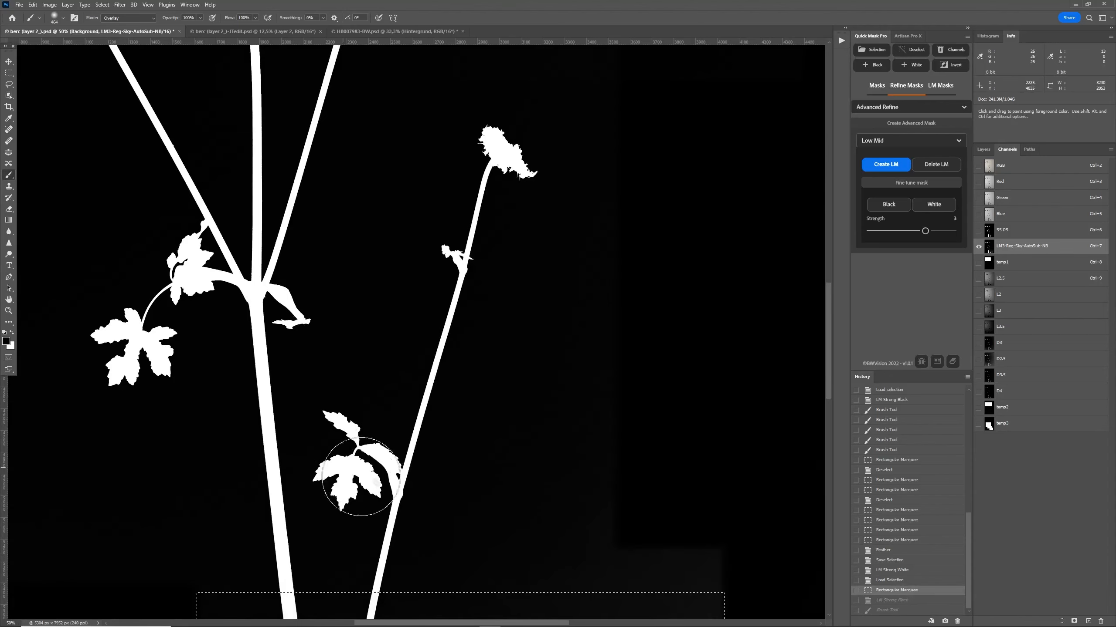
scroll(334, 377, "up", 4)
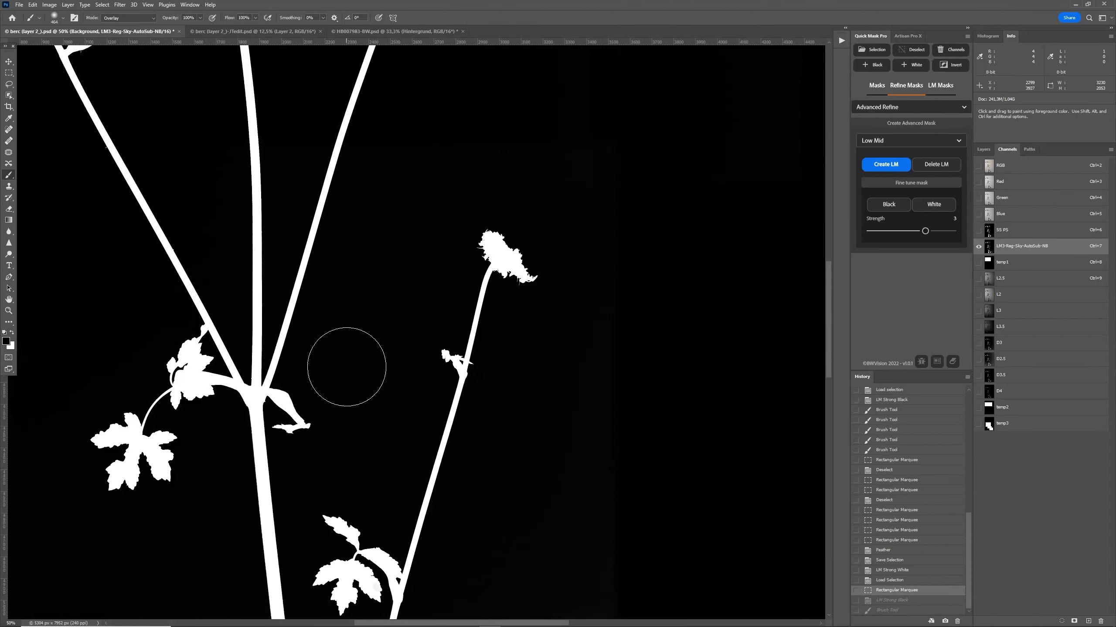
scroll(346, 367, "down", 4)
scroll(370, 350, "down", 2)
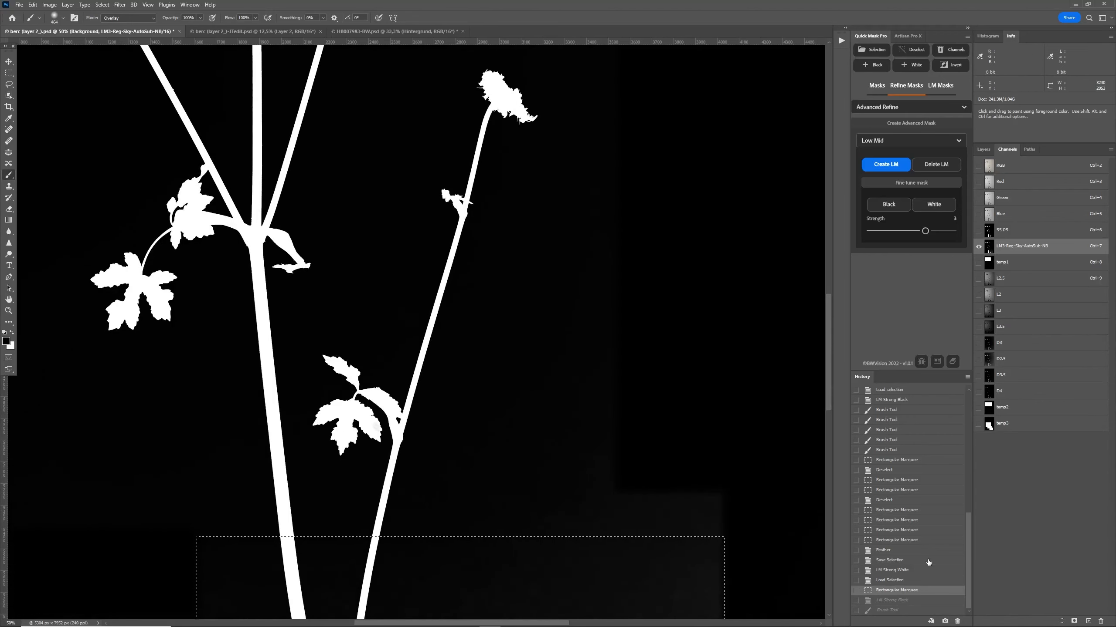
left_click(903, 562)
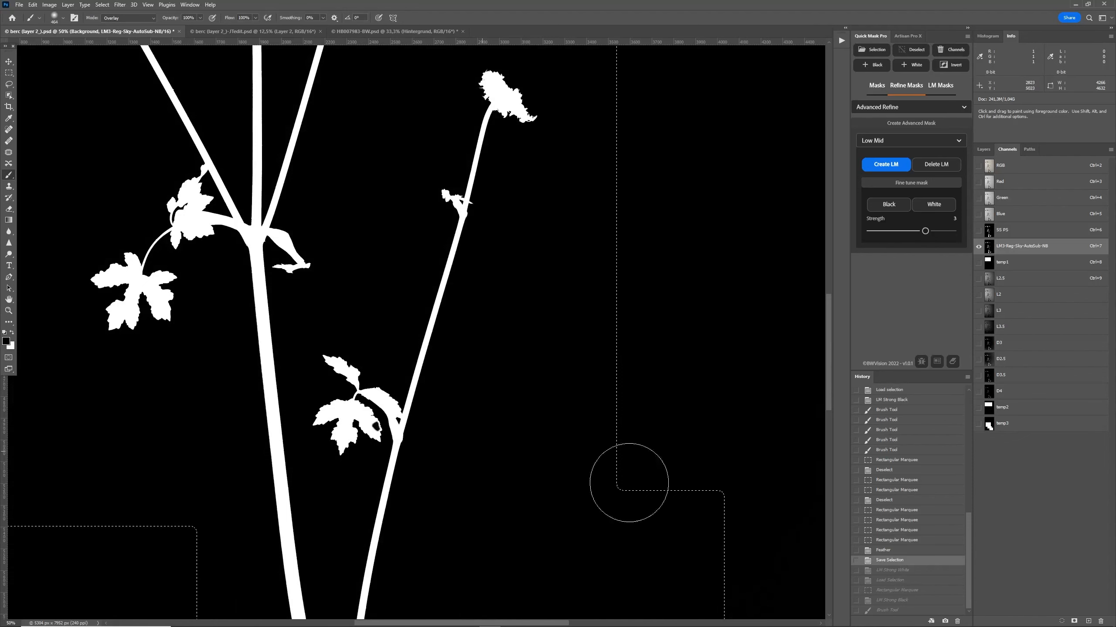
left_click(894, 610)
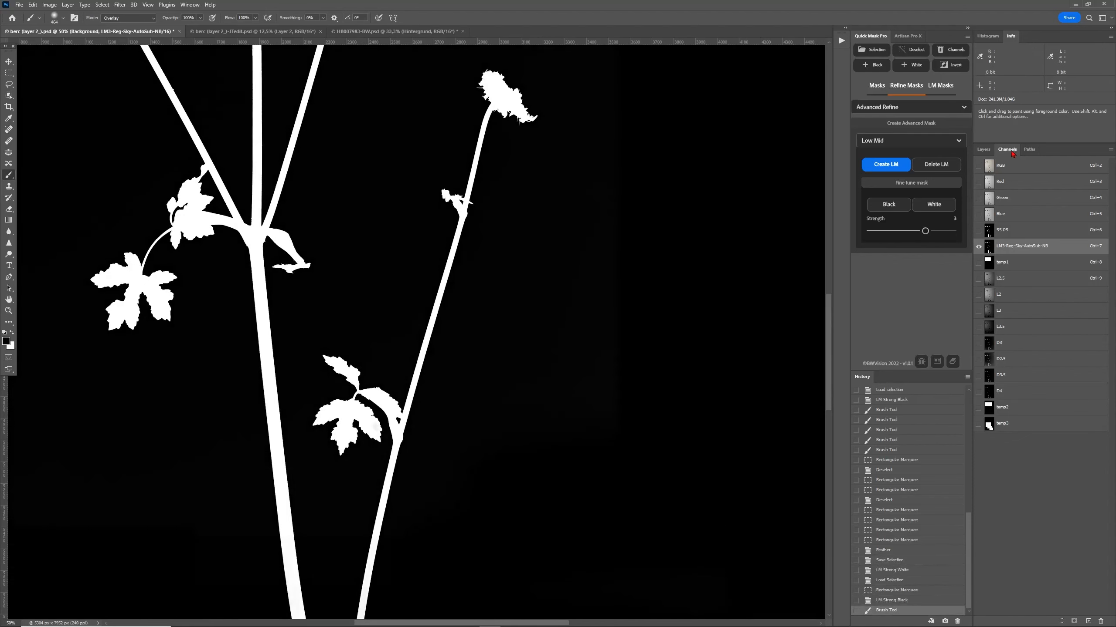
View the RGB composite of the middle leaves and stems for comparison and return to the LM3 Auto Subject Detect mask channel.
left_click(1005, 170)
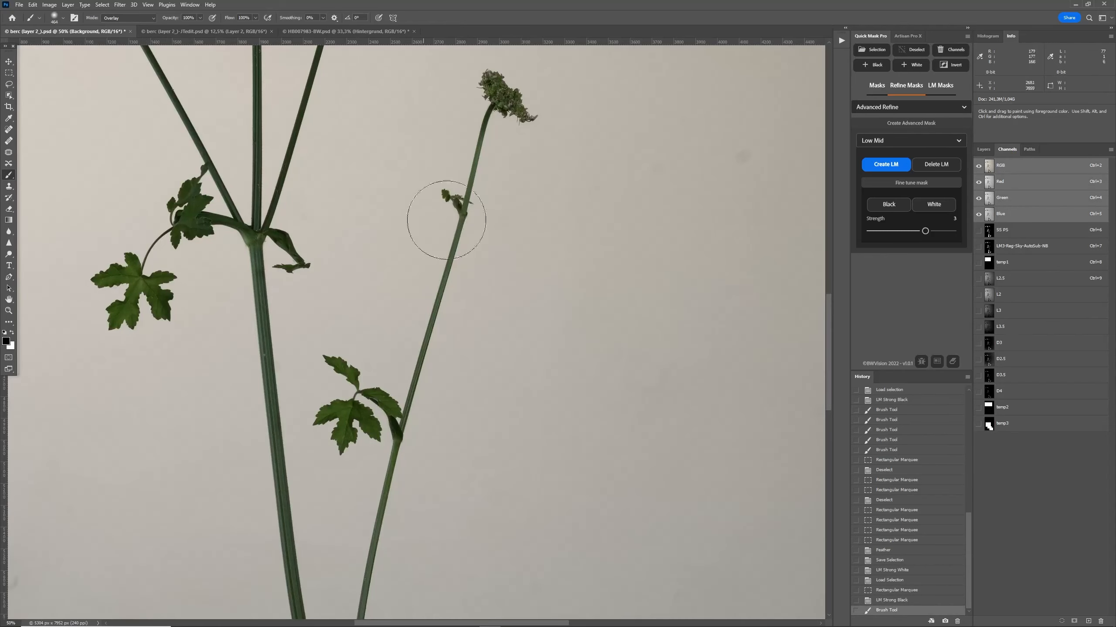
left_click(1013, 248)
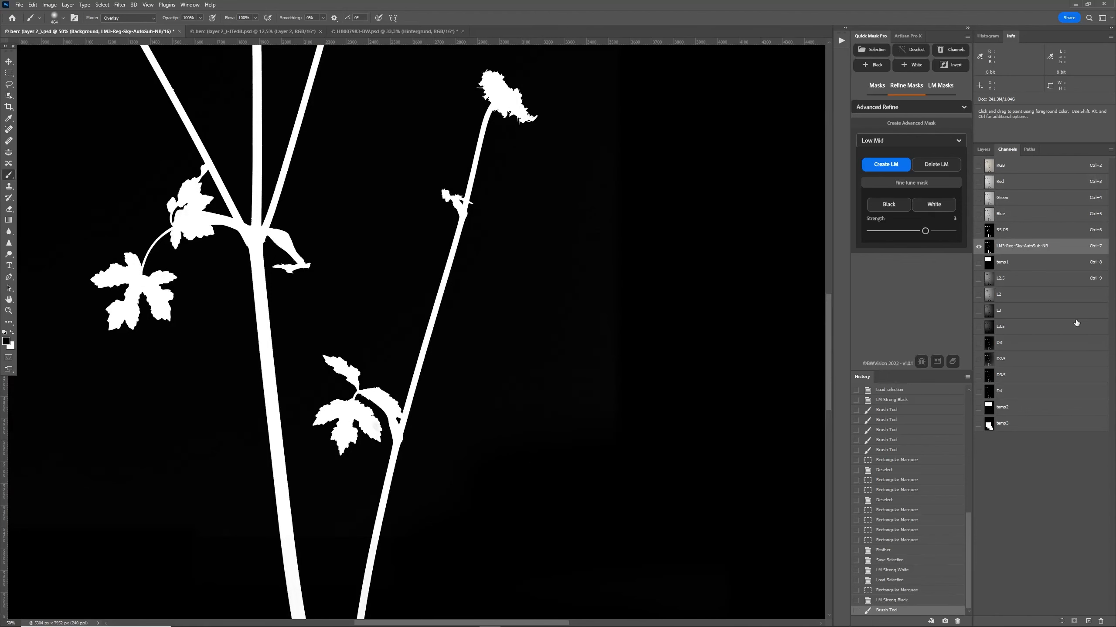
Delete the Low Mid luminosity mask channels, keeping the refined subject mask and the temp selection channels.
key("ctrl+0")
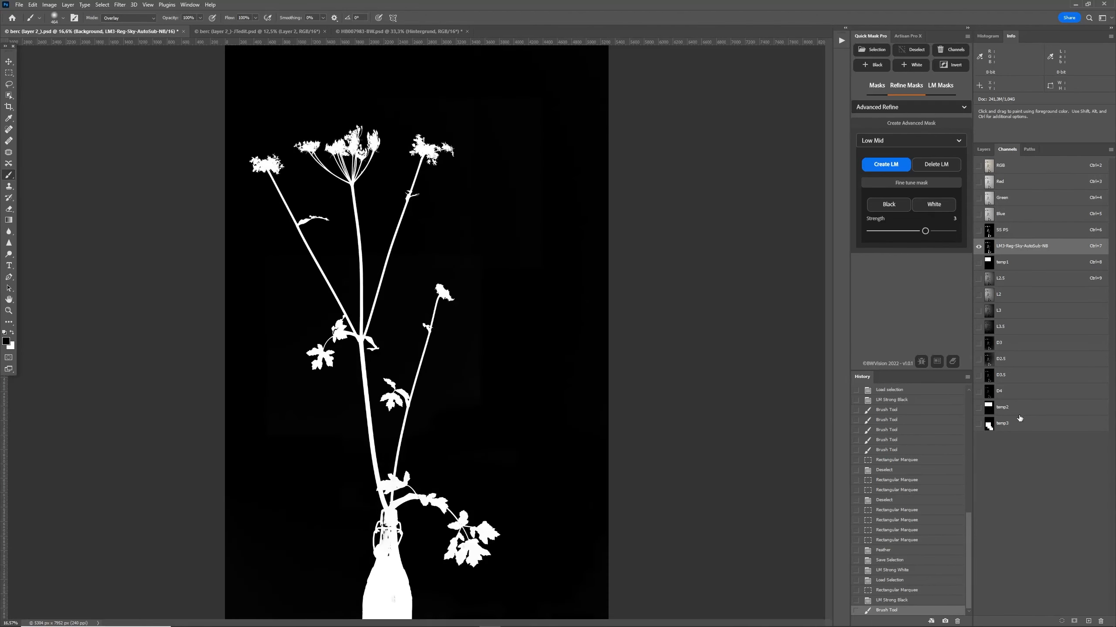
left_click(950, 170)
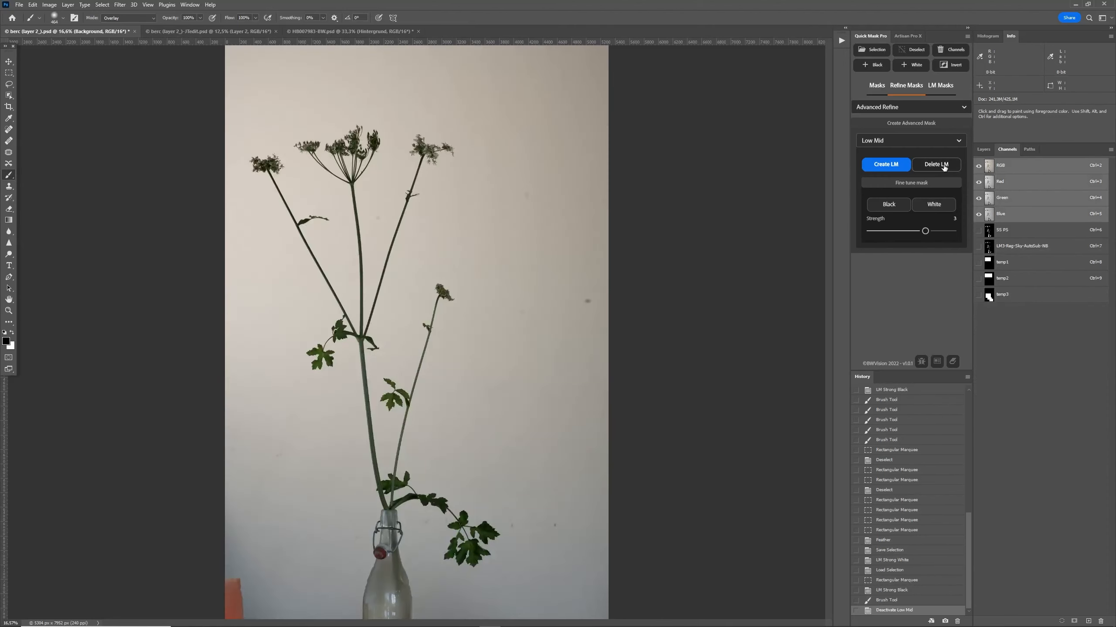
Delete the temp1, temp2 and temp3 alpha channels.
left_click(1023, 269)
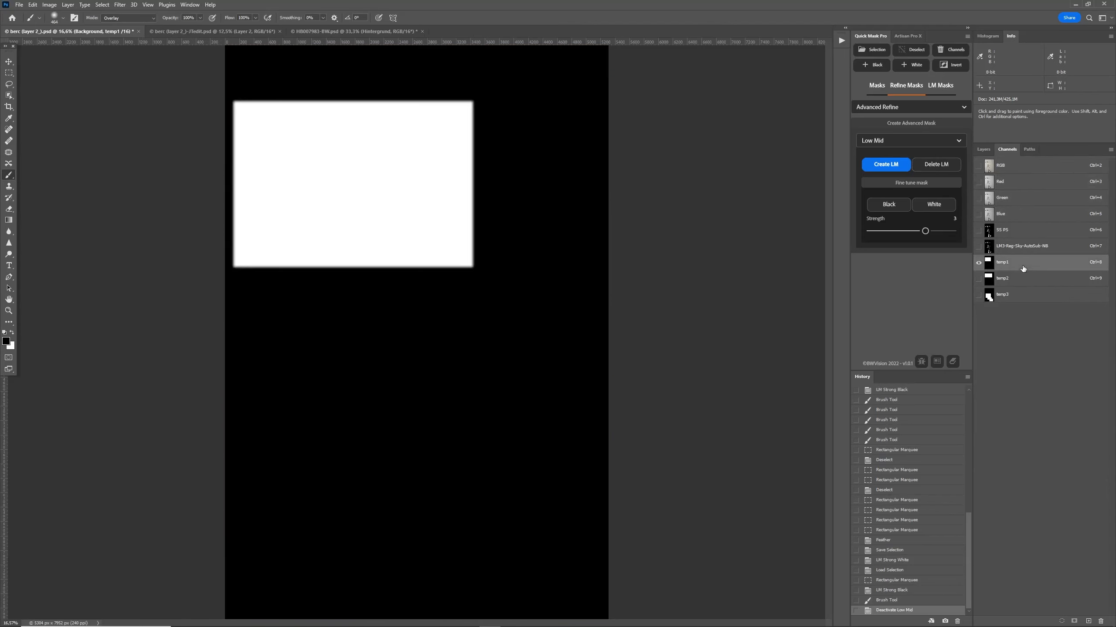
left_click(1010, 281, "shift")
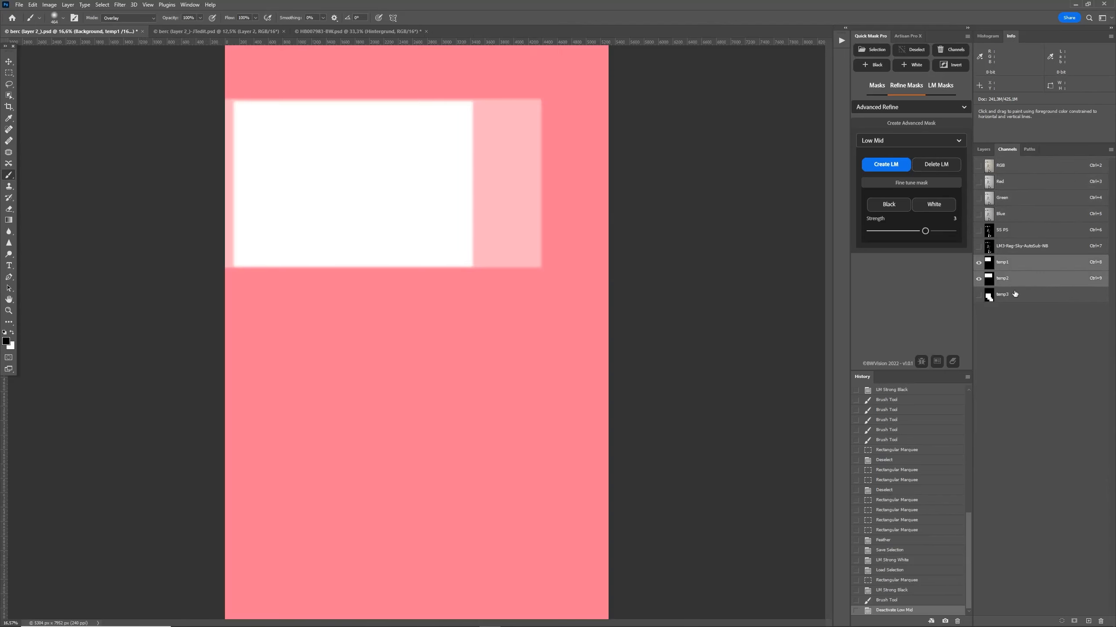
left_click(1015, 295, "shift")
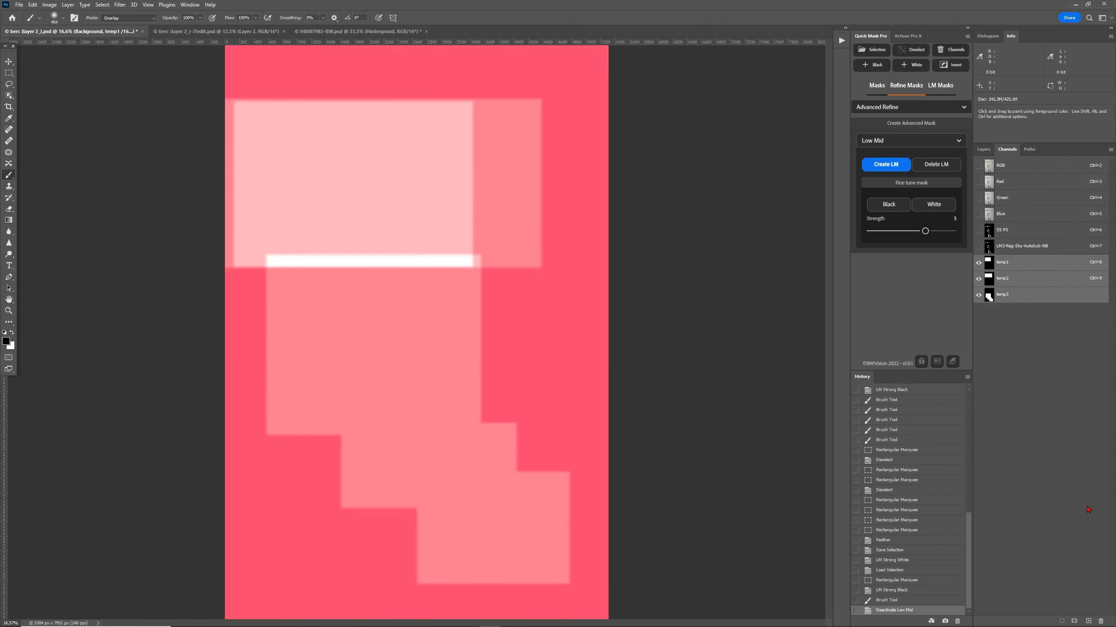
left_click(1099, 620)
left_click(517, 230)
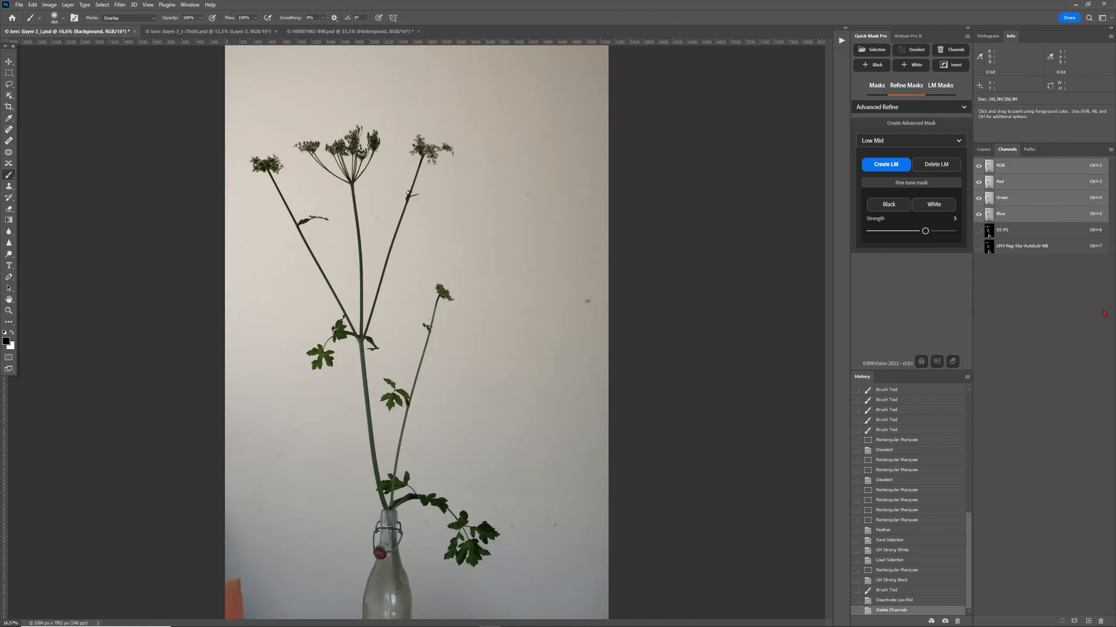
Check the bottle area in the LM3-Reg-Sky-AutoSub-NB mask and select the glass bottle in the composite image with Object Selection.
left_click(1047, 251)
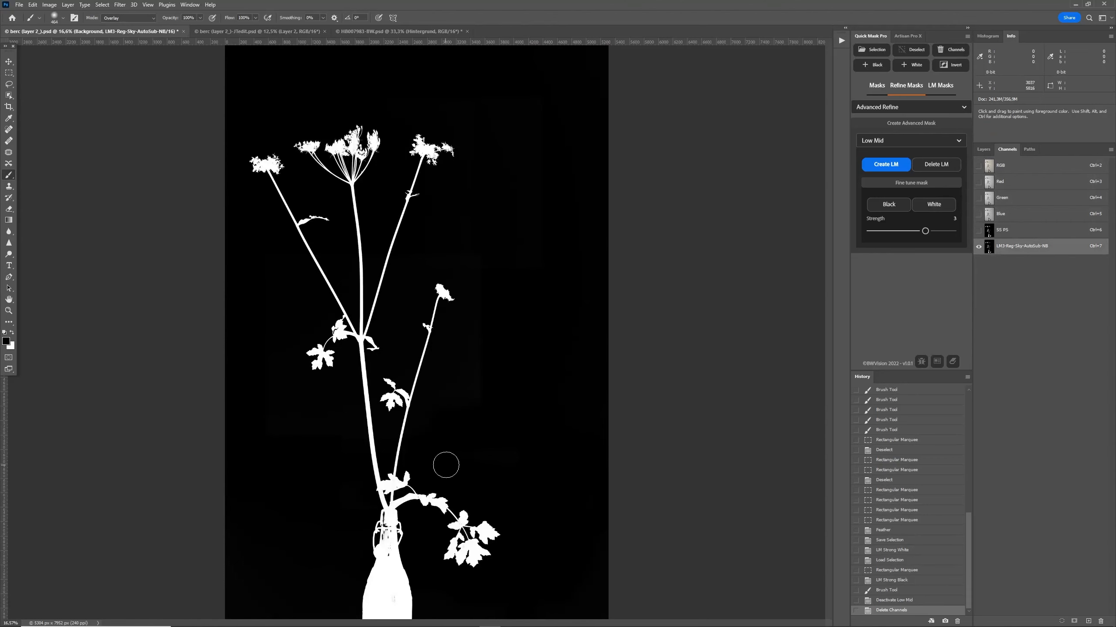
key("ctrl+plus")
scroll(391, 477, "down", 2)
key("ctrl+plus")
key("ctrl+plus")
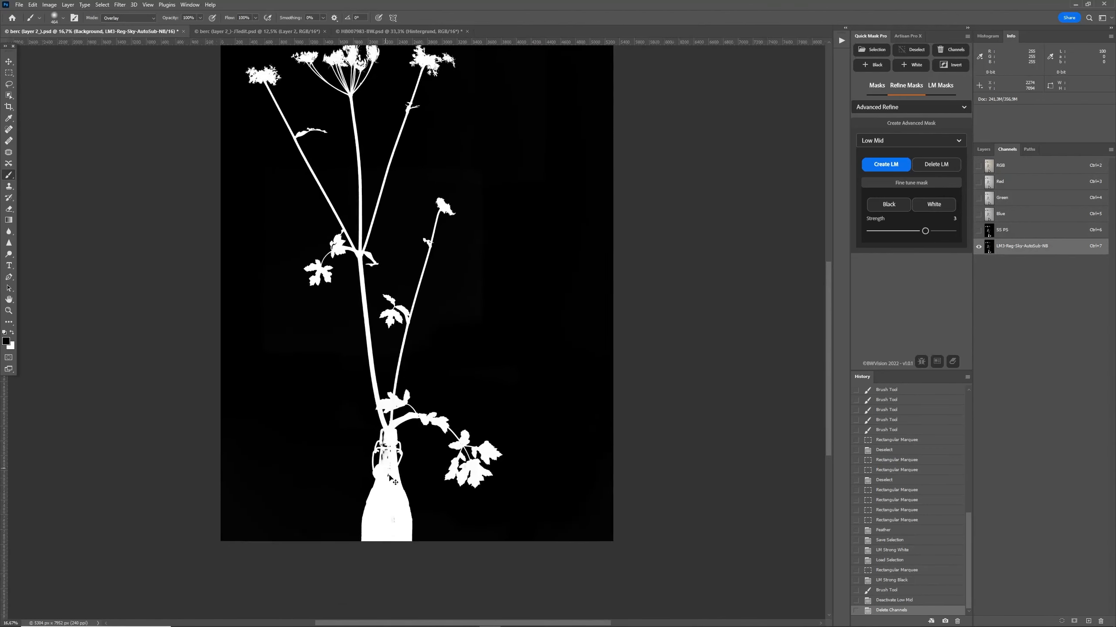
scroll(648, 368, "down", 1)
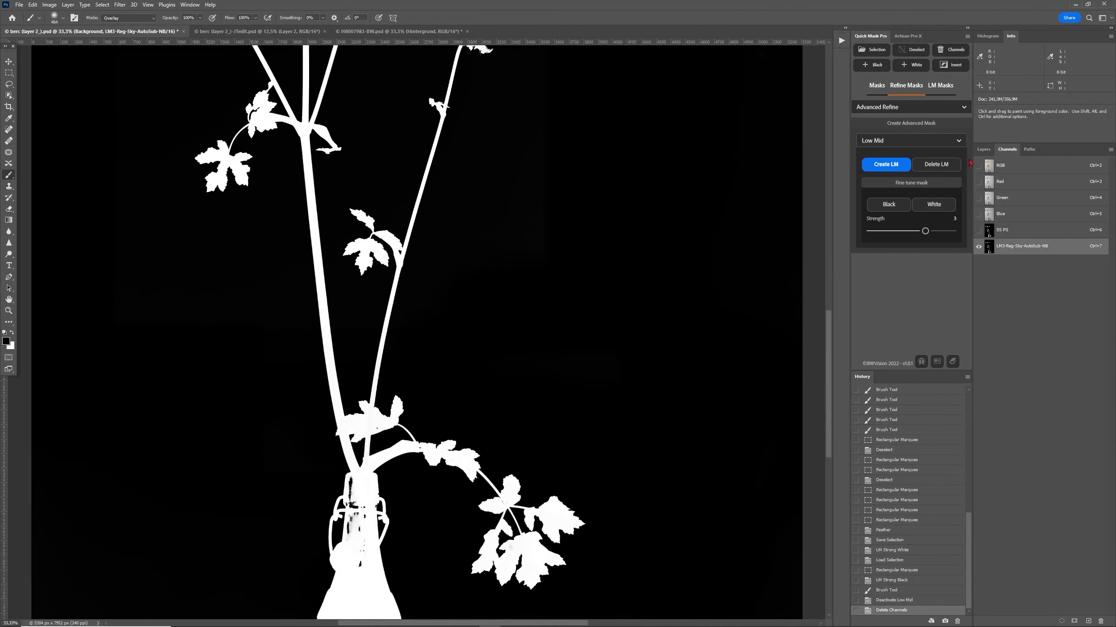
left_click(1015, 168)
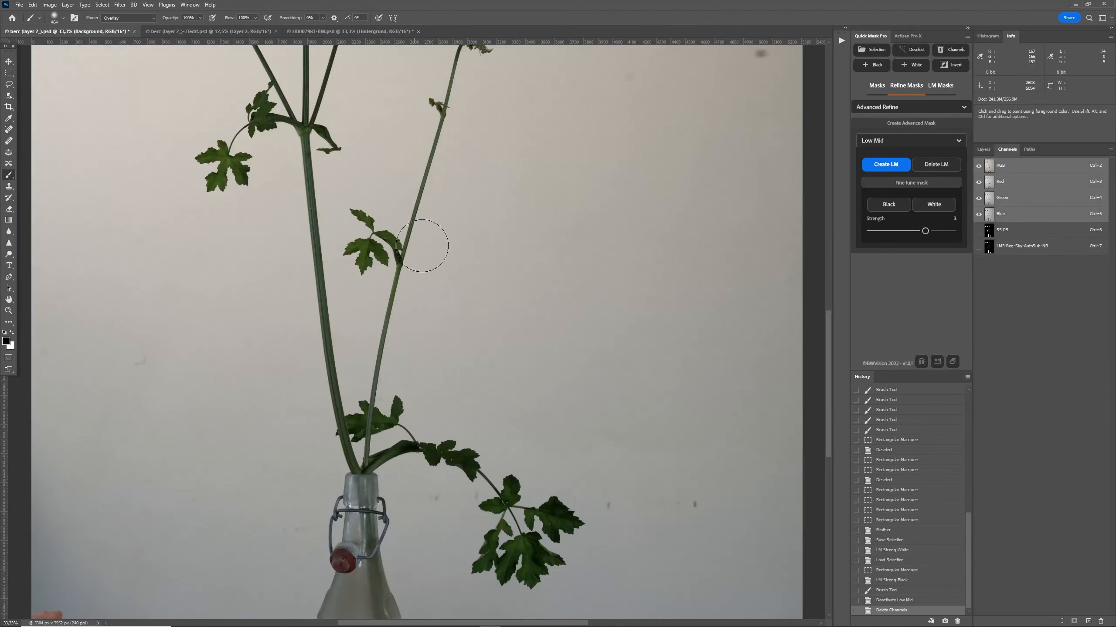
left_click(9, 96)
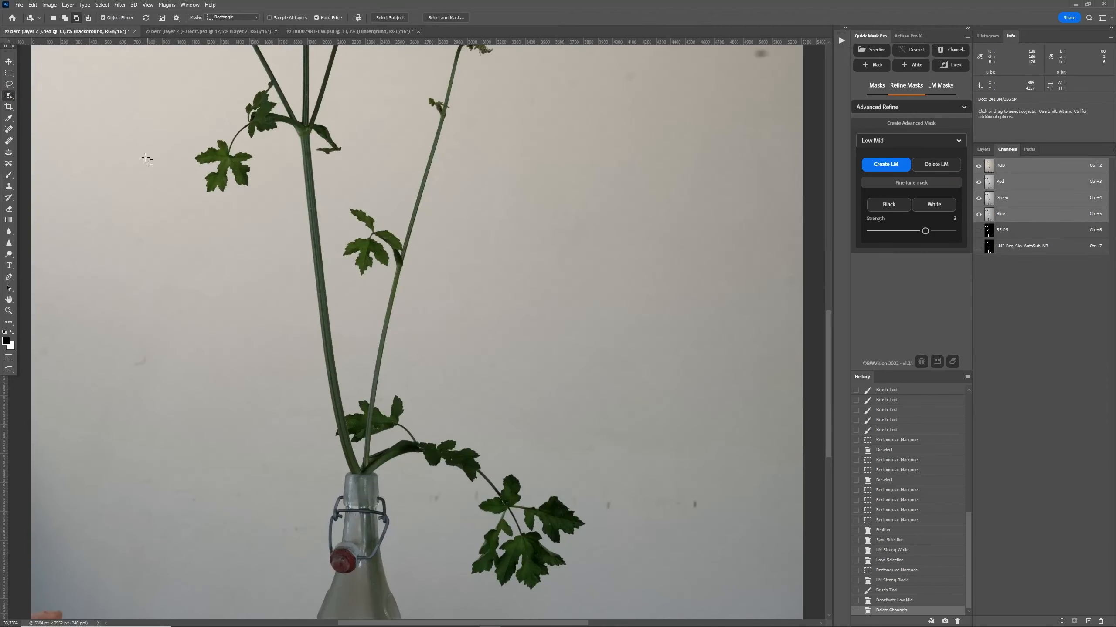
scroll(148, 269, "down", 5)
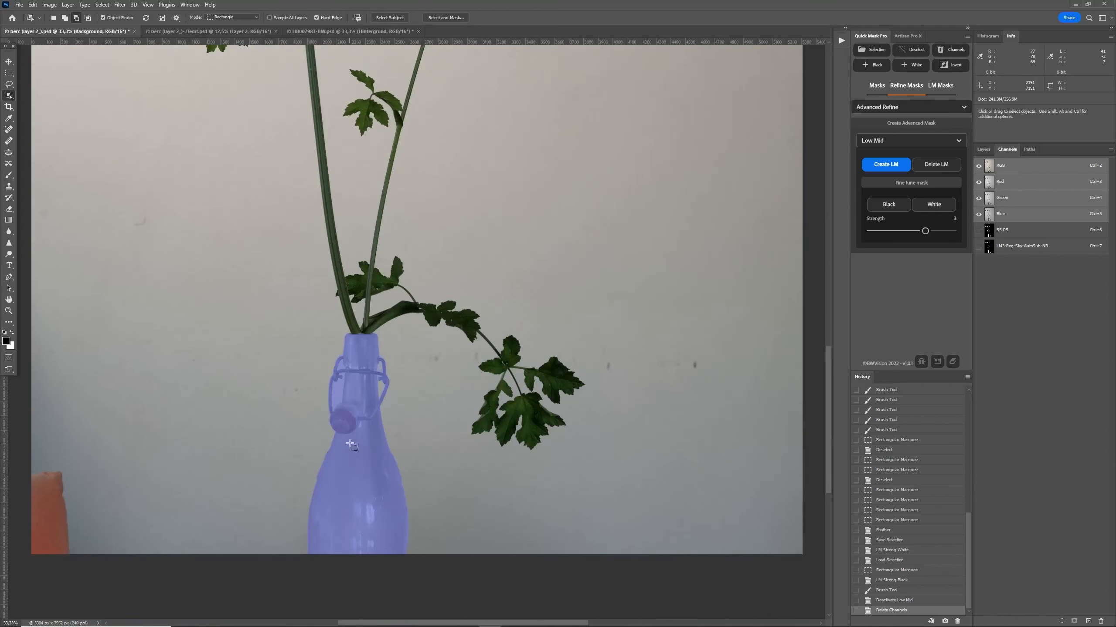
left_click(385, 394)
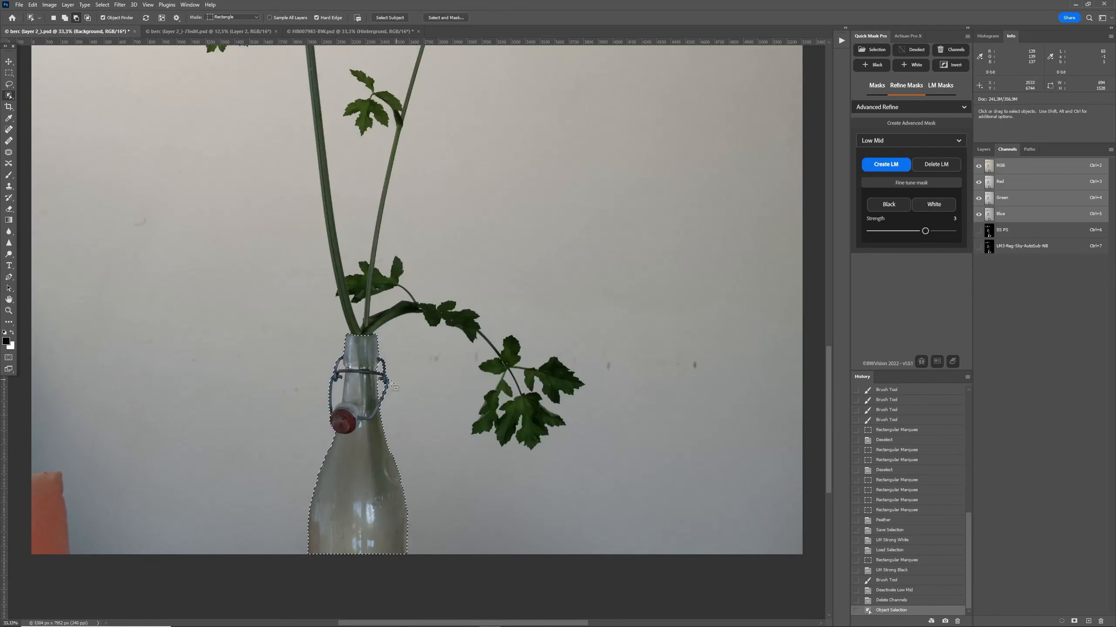
Darken the selected bottle in the LM3-Reg-Sky-AutoSub-NB channel with the Quick Refine normal adjustment at strength 4, and deselect.
left_click(1030, 248)
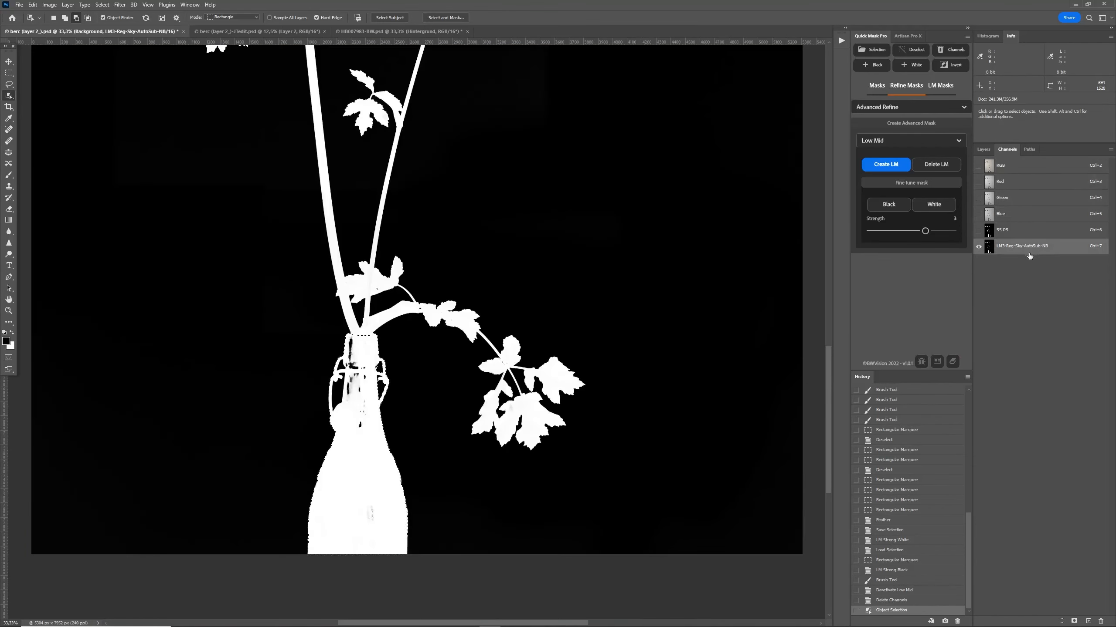
left_click(907, 108)
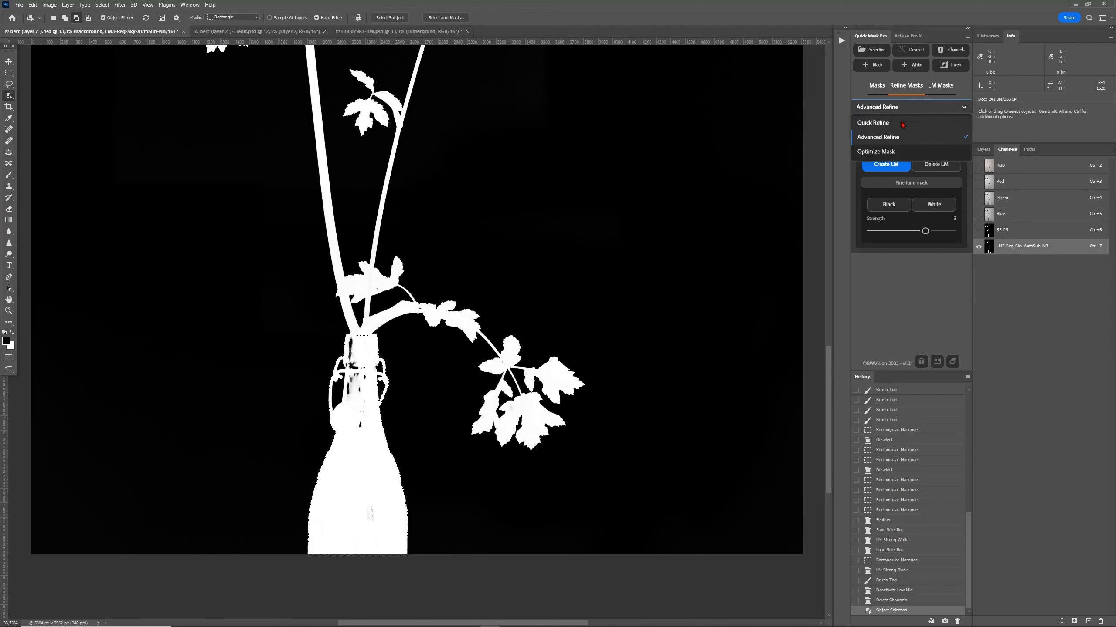
left_click(909, 124)
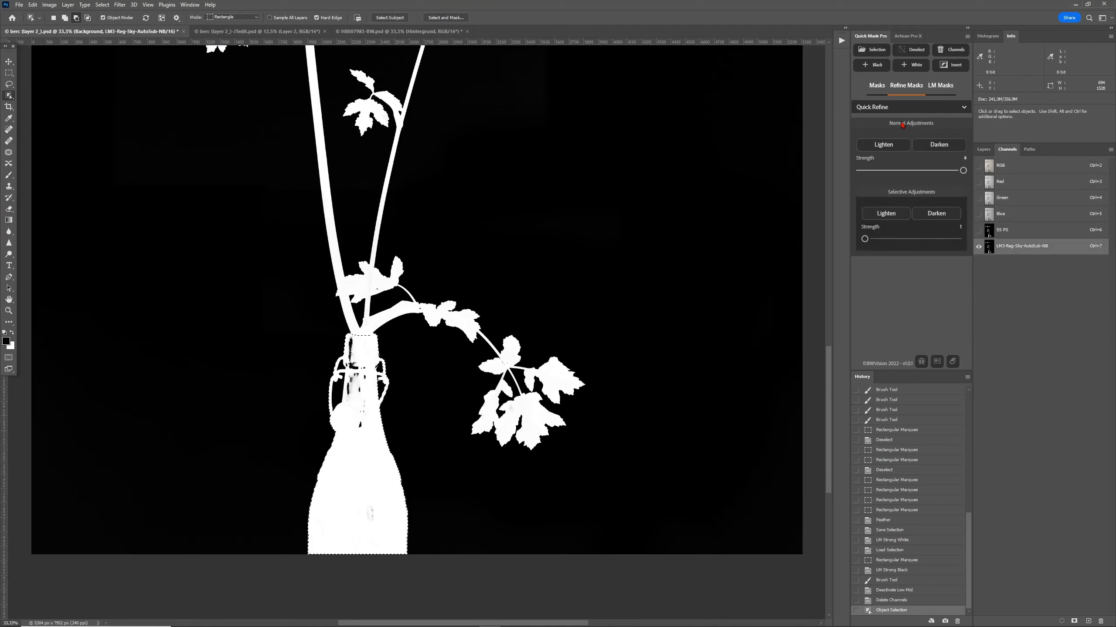
left_click(939, 145)
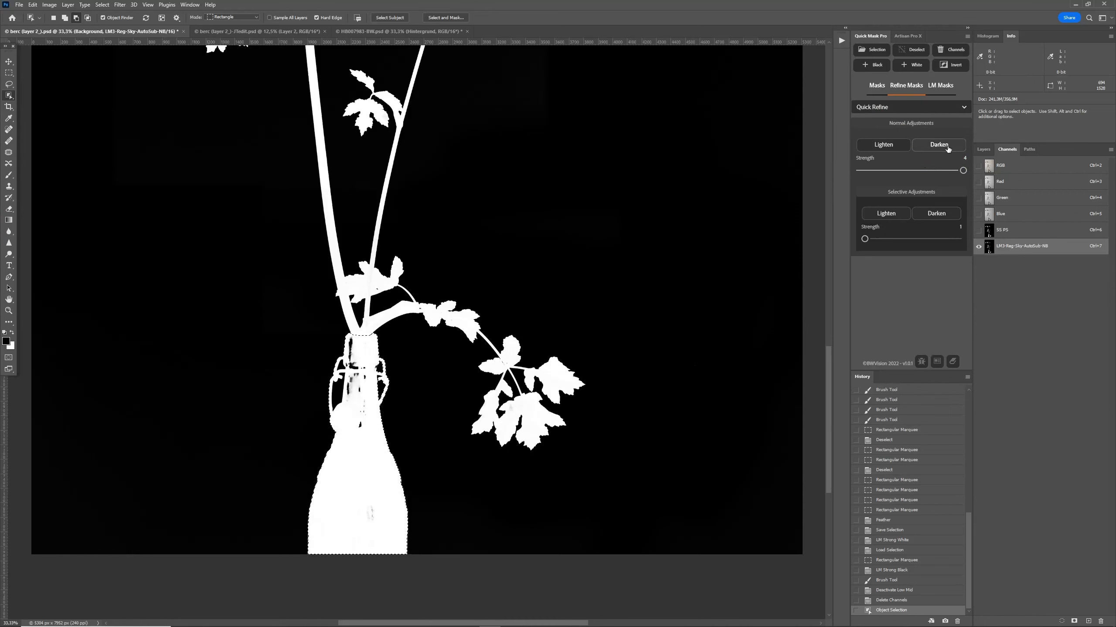
left_click(912, 49)
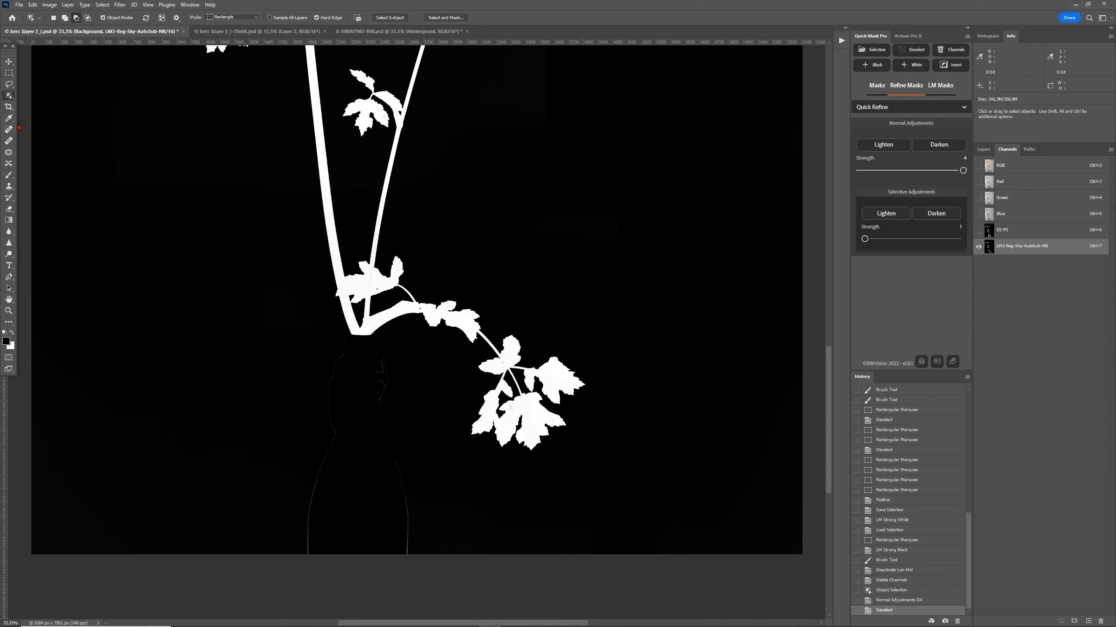
Paint away the leftover bottle outline in the mask with a black brush in Overlay mode.
left_click(9, 176)
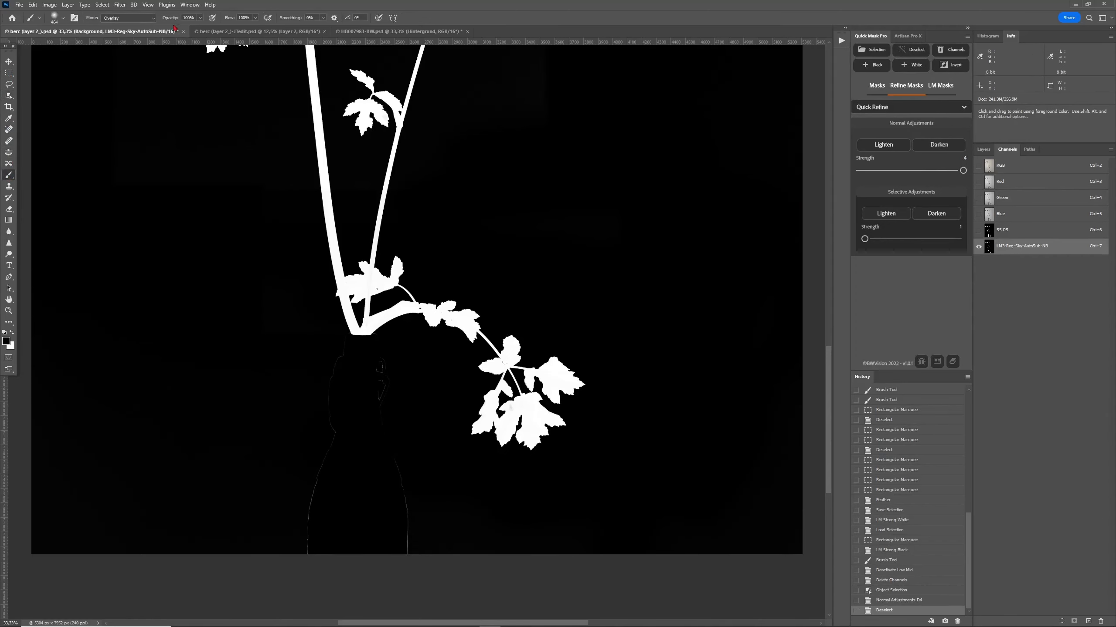
mouse_move(376, 489)
left_mouse_down()
mouse_move(381, 530)
mouse_move(342, 554)
mouse_move(355, 535)
mouse_move(347, 488)
mouse_move(384, 376)
mouse_move(336, 375)
mouse_move(245, 501)
mouse_move(370, 554)
mouse_move(331, 372)
mouse_move(313, 375)
mouse_move(461, 559)
mouse_move(474, 494)
mouse_move(408, 497)
mouse_move(418, 518)
left_mouse_up()
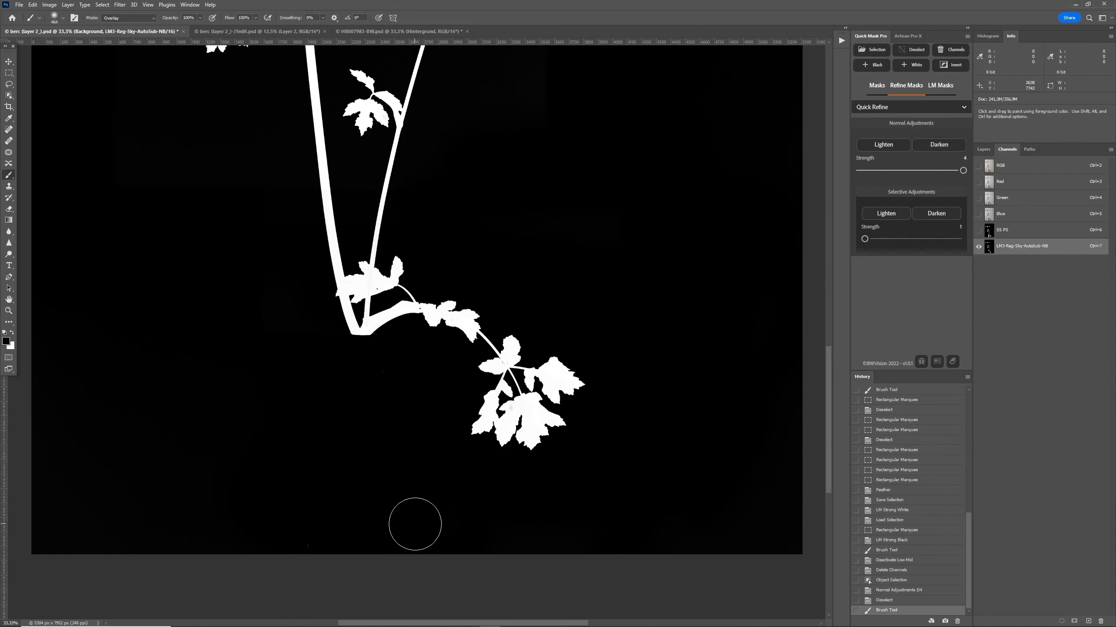
key("ctrl+plus")
scroll(417, 529, "left", 4)
scroll(416, 525, "up", 4)
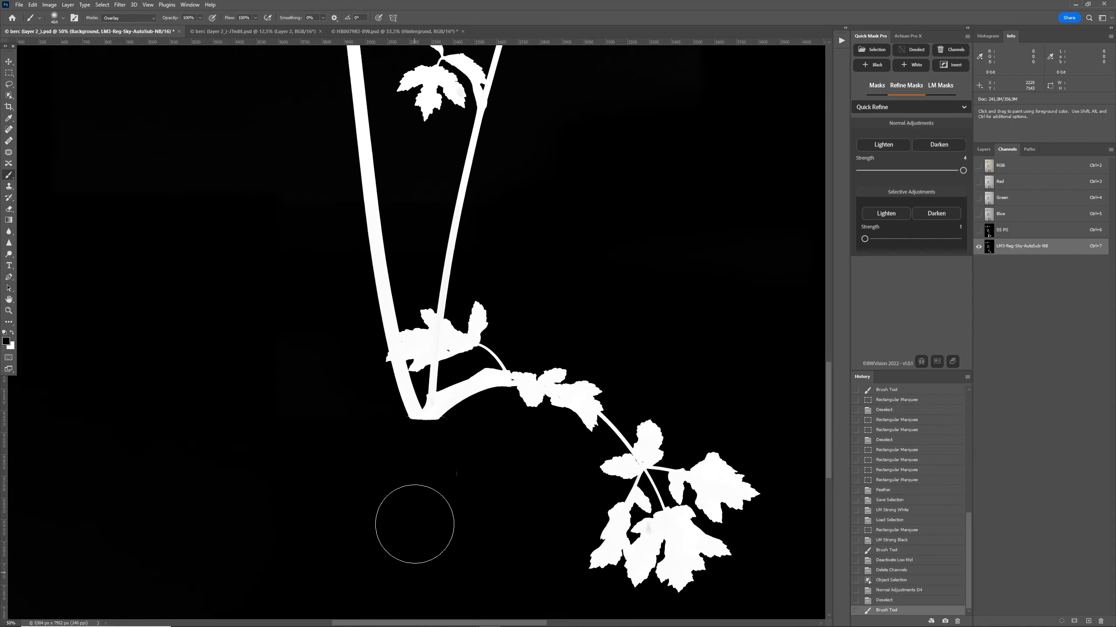
left_click_drag(435, 485, 372, 517)
scroll(373, 518, "up", 20)
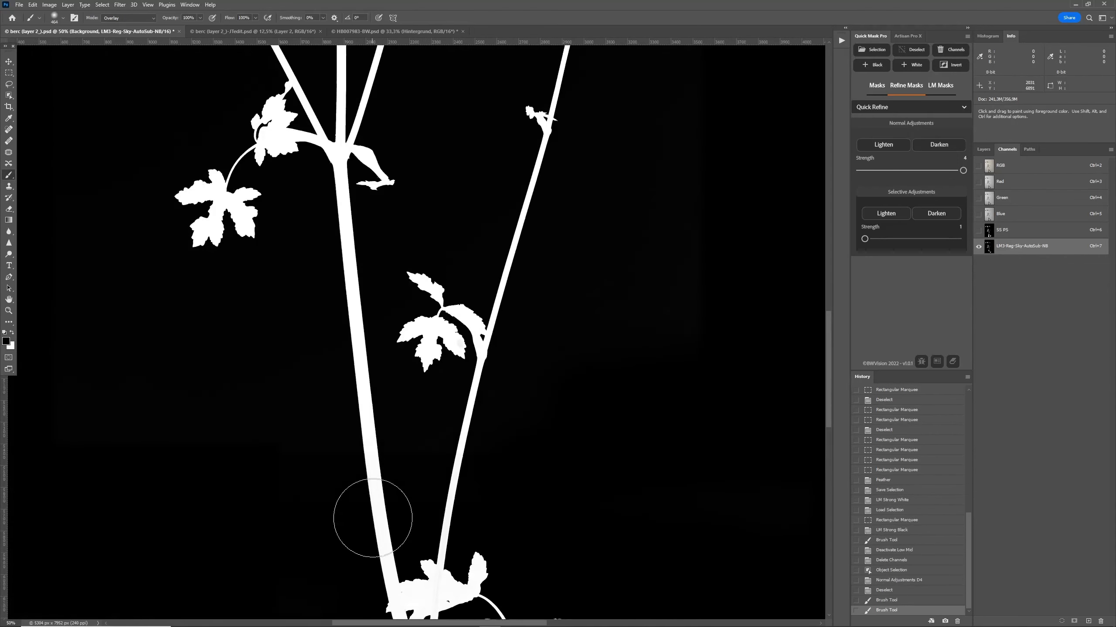
scroll(373, 517, "up", 3)
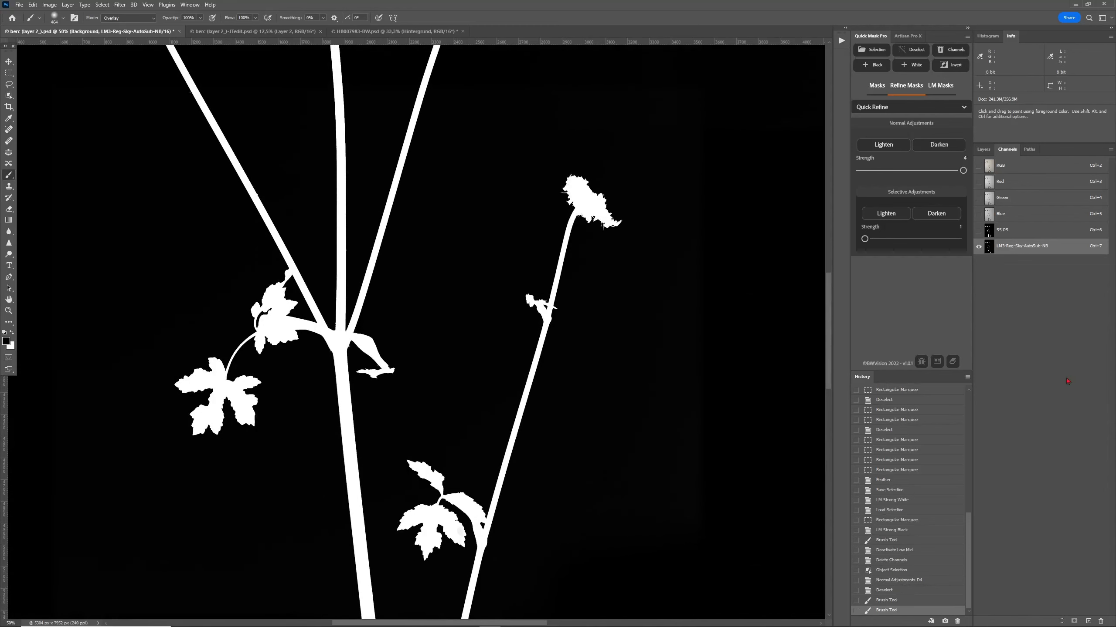
Return to the composite image, show and expand Group 3, and hide its Fond 1 copy and Fond 1 layers.
left_click(1013, 166)
left_click(983, 150)
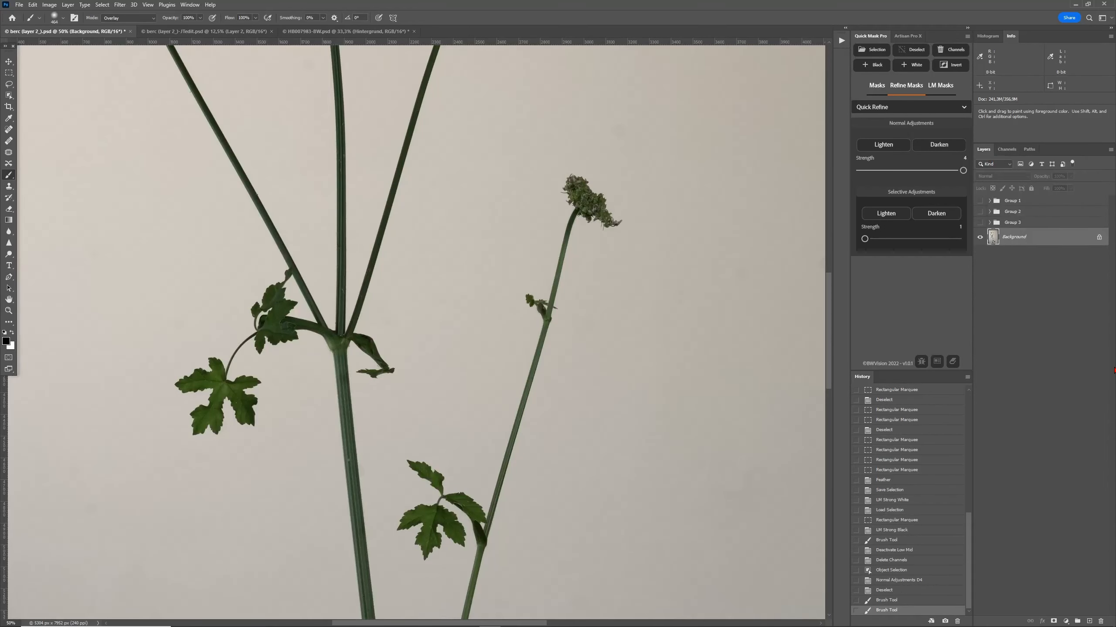
left_click(980, 222)
left_click(990, 222)
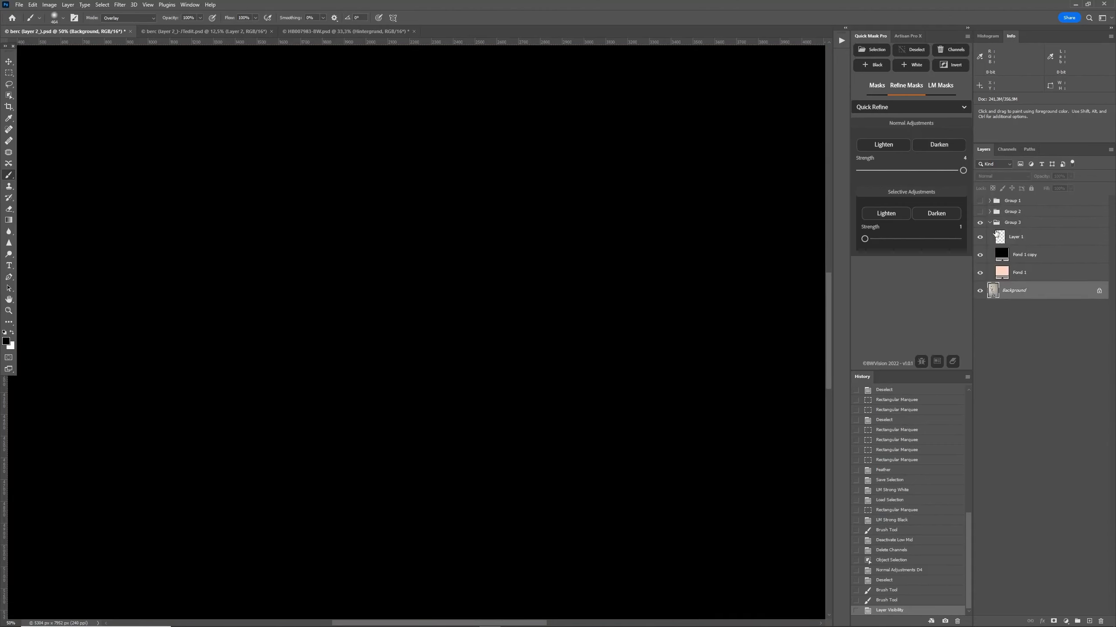
left_click(1001, 254)
left_click(979, 256)
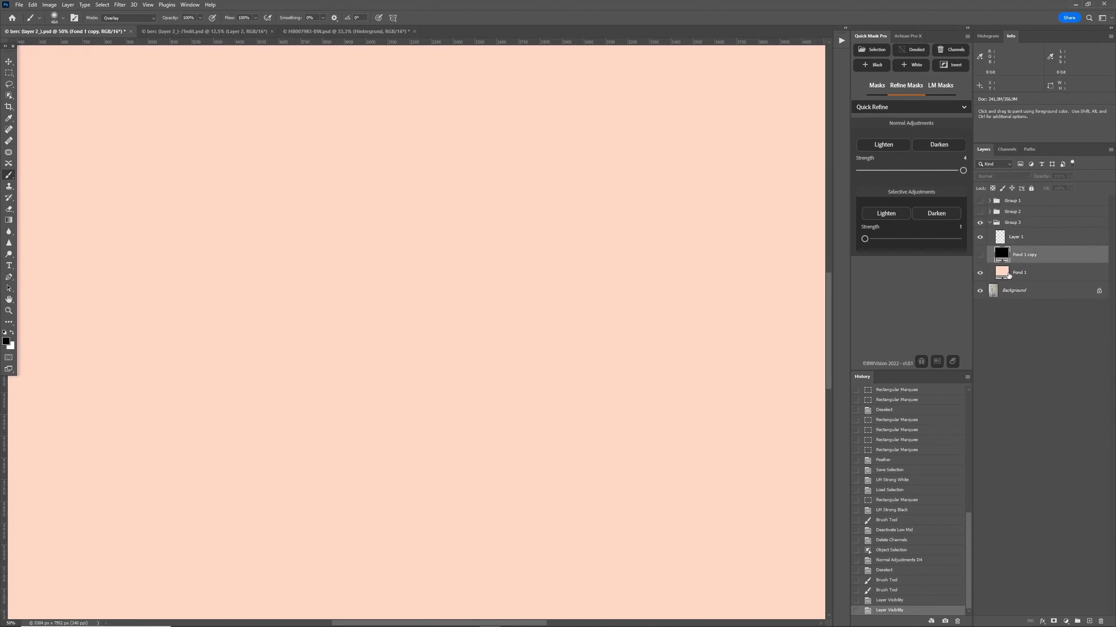
key("ctrl+0")
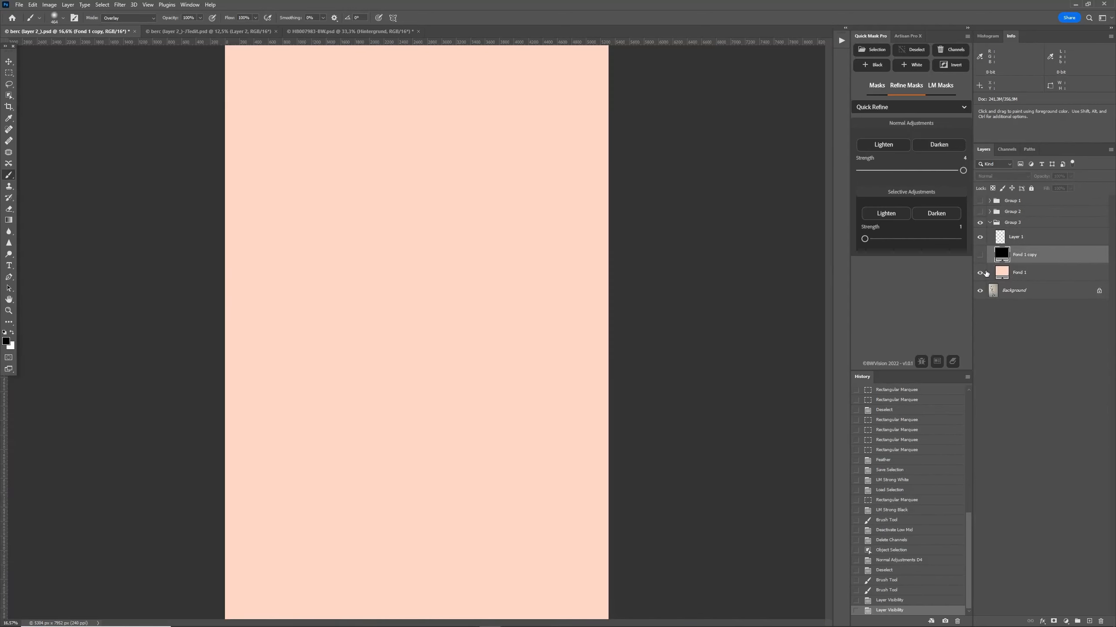
left_click(997, 290)
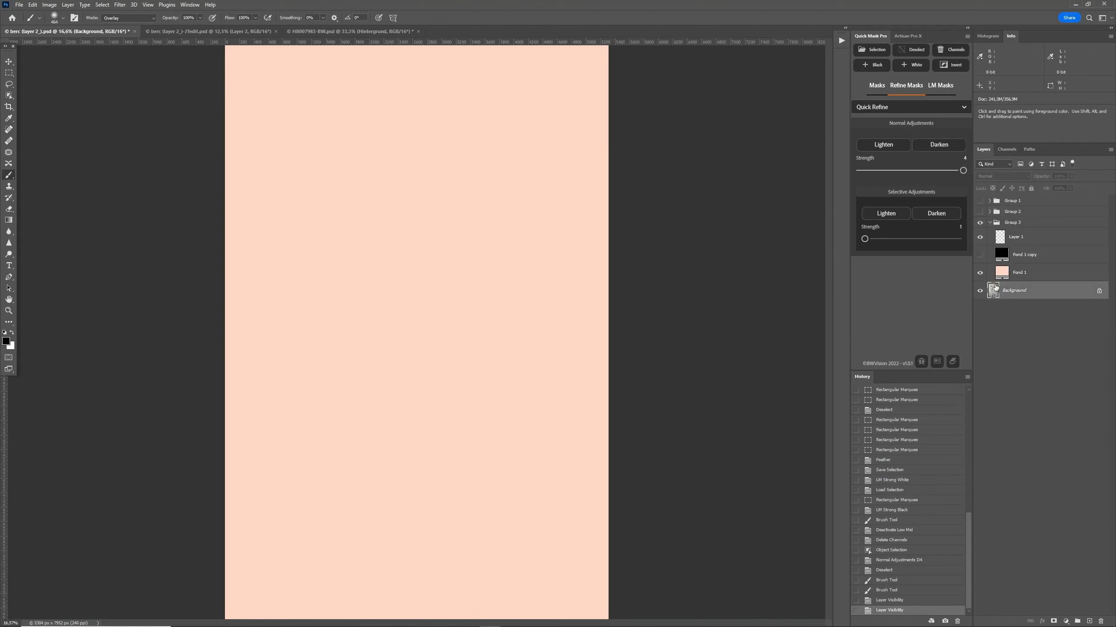
left_click(980, 273)
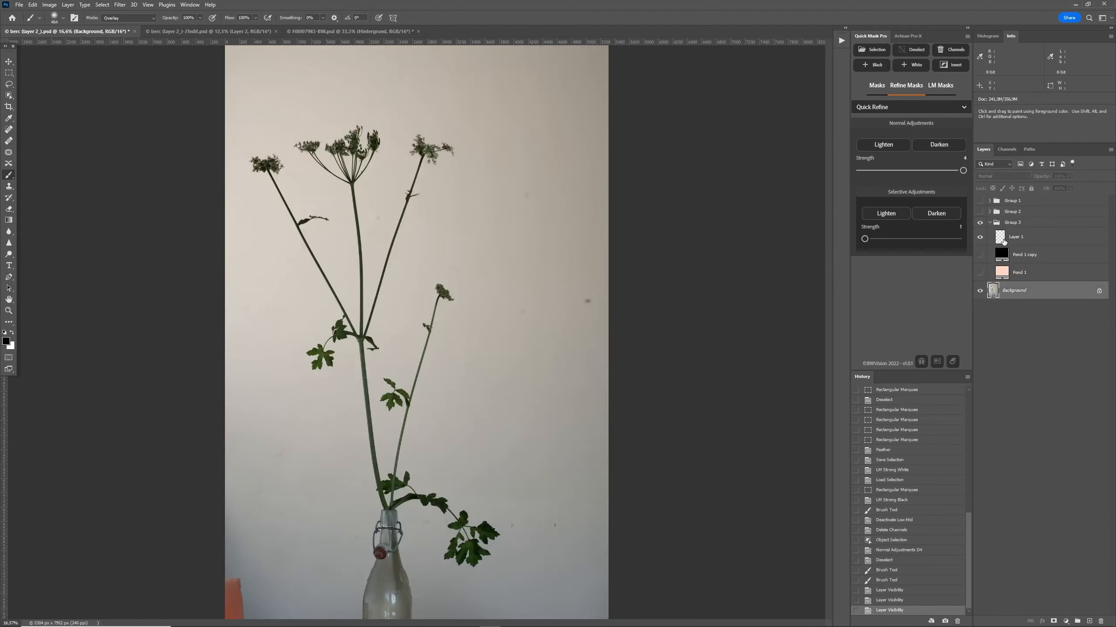
left_click(1002, 238)
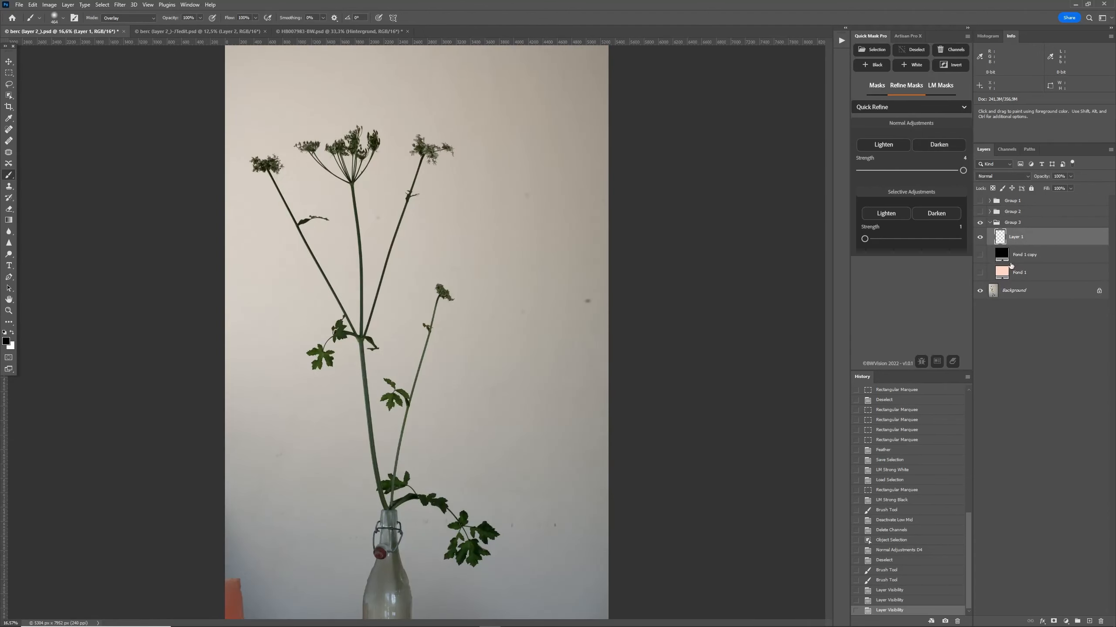
Load the LM3-Reg-Sky-AutoSub-NB channel as a new selection with the Background layer active.
left_click(994, 293)
left_click(873, 50)
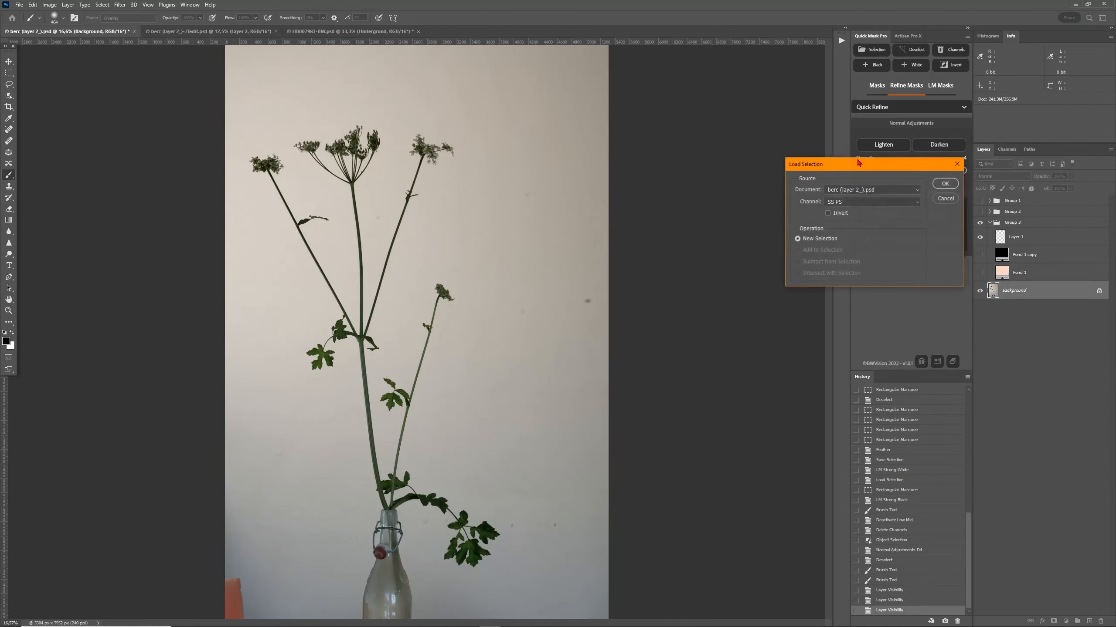
left_click(869, 201)
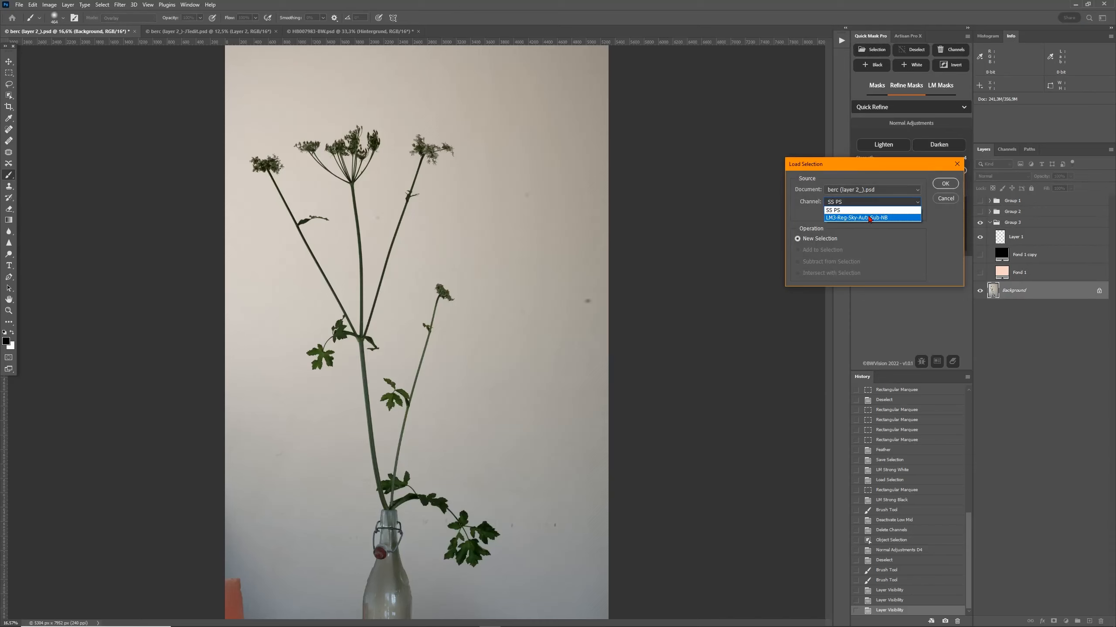
left_click(870, 218)
left_click(945, 184)
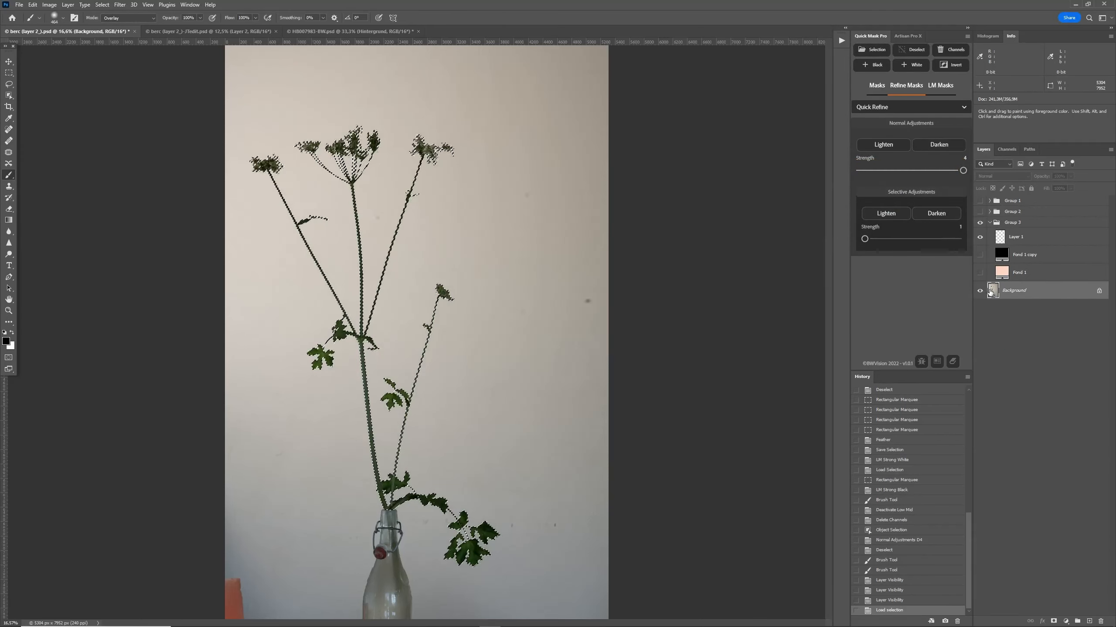
Copy the selected plant from the Background layer into Layer 1 of Group 3 and show the Fond 1 layer behind it.
left_click(32, 5)
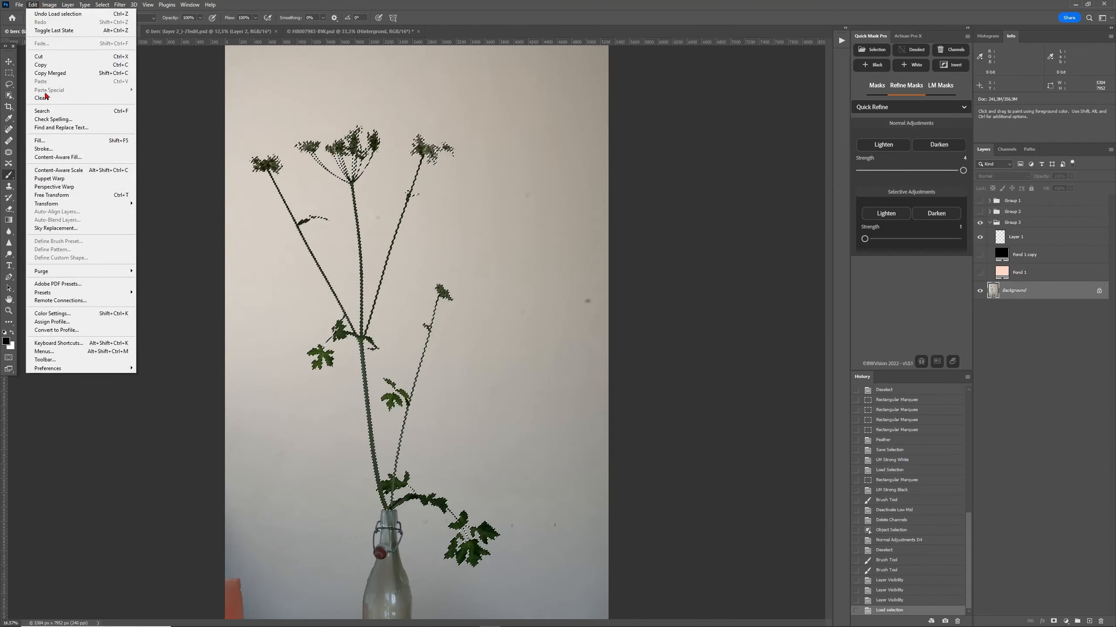
left_click(49, 65)
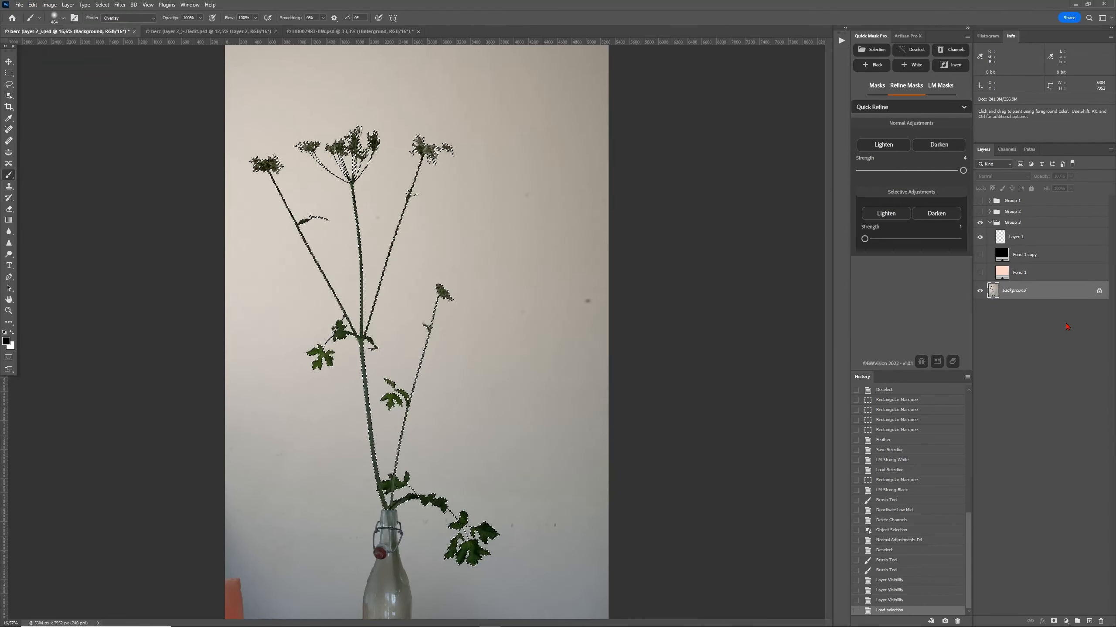
left_click(1014, 238)
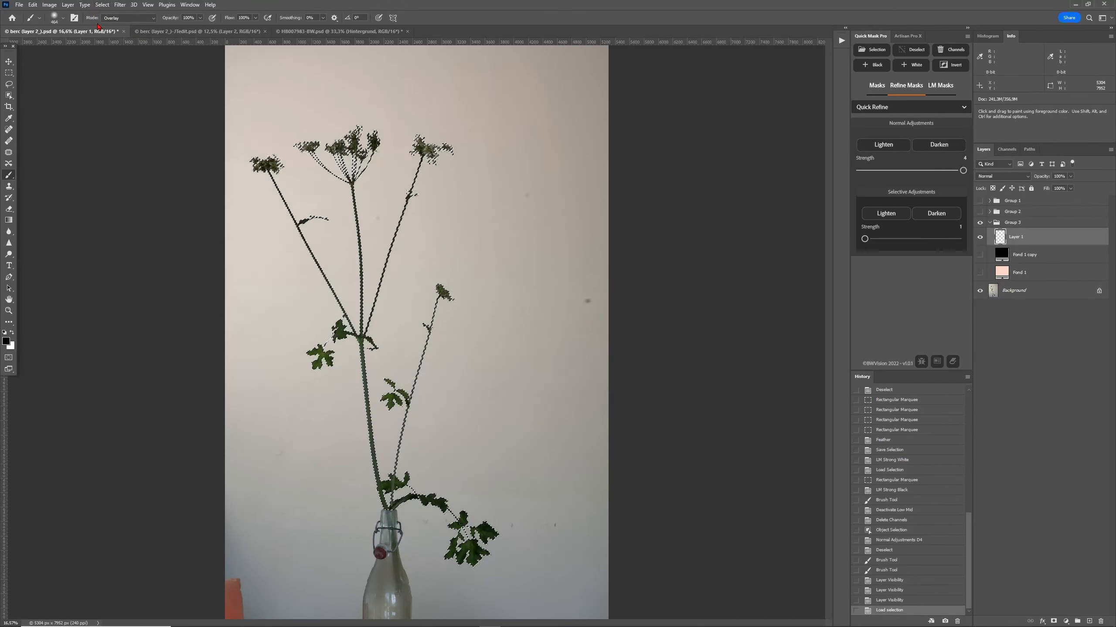
left_click(33, 4)
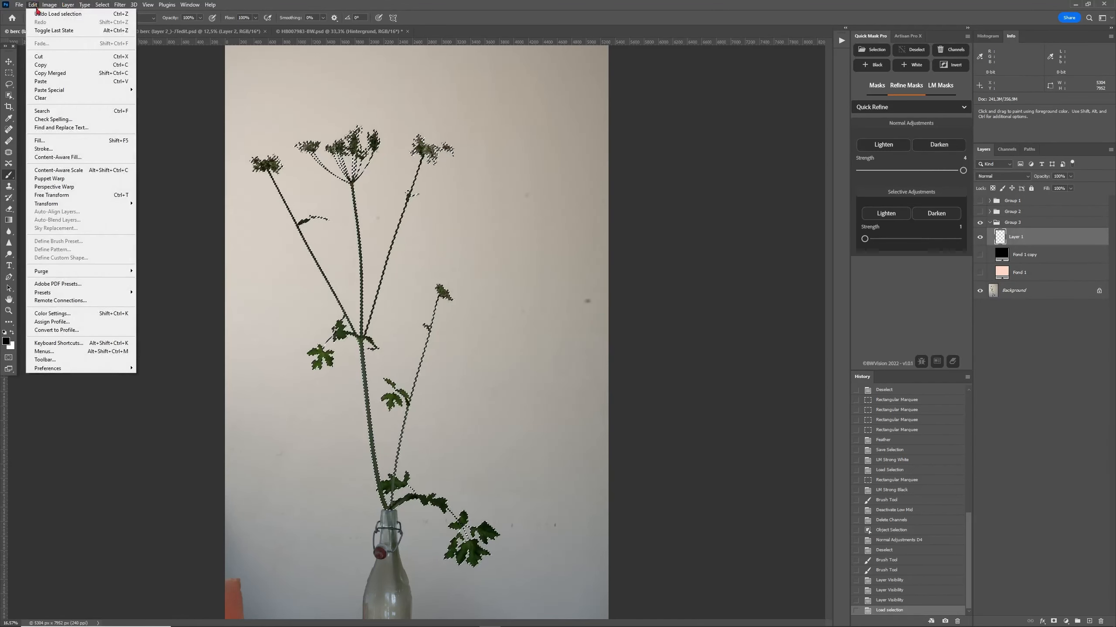
left_click(41, 82)
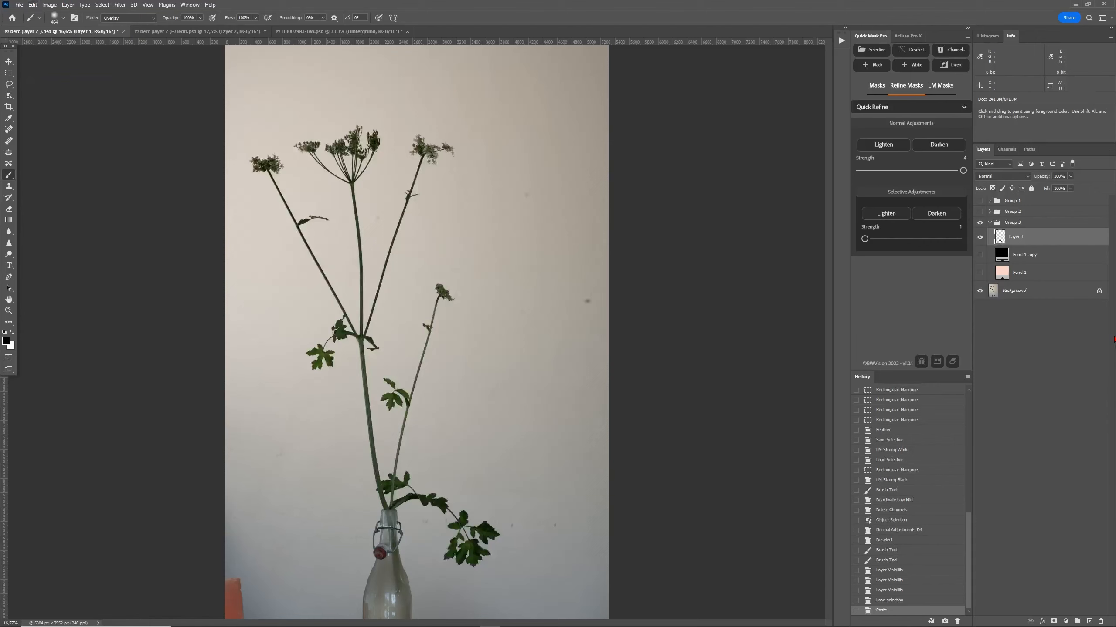
left_click(980, 274)
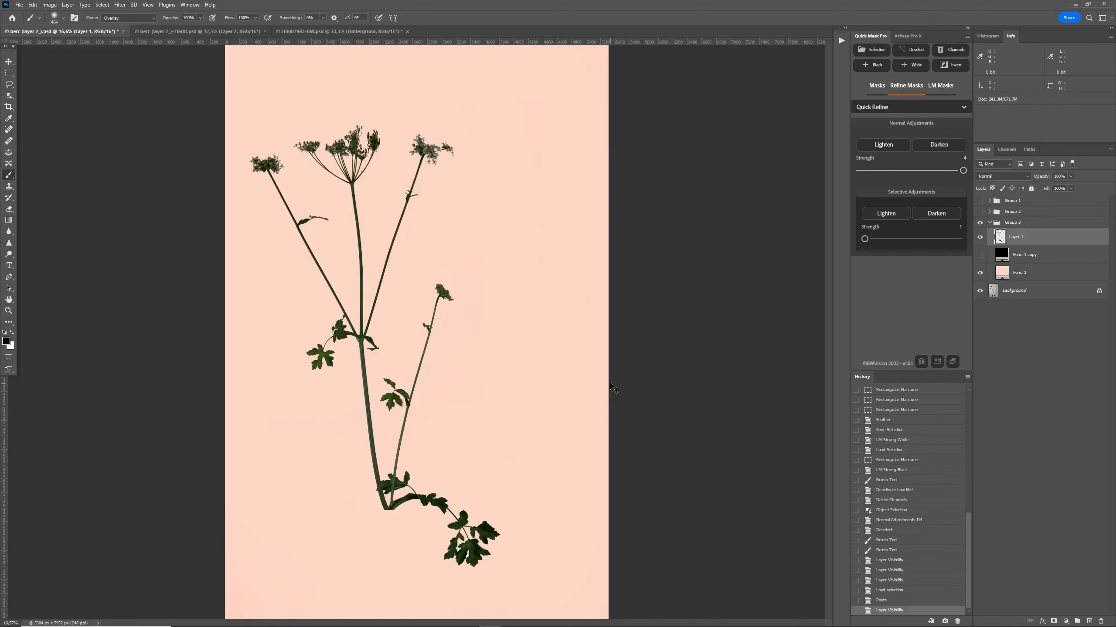
Set the brush size to 20 px while viewing the cut-out's upper stems at 200%.
key("ctrl+plus")
key("ctrl+plus")
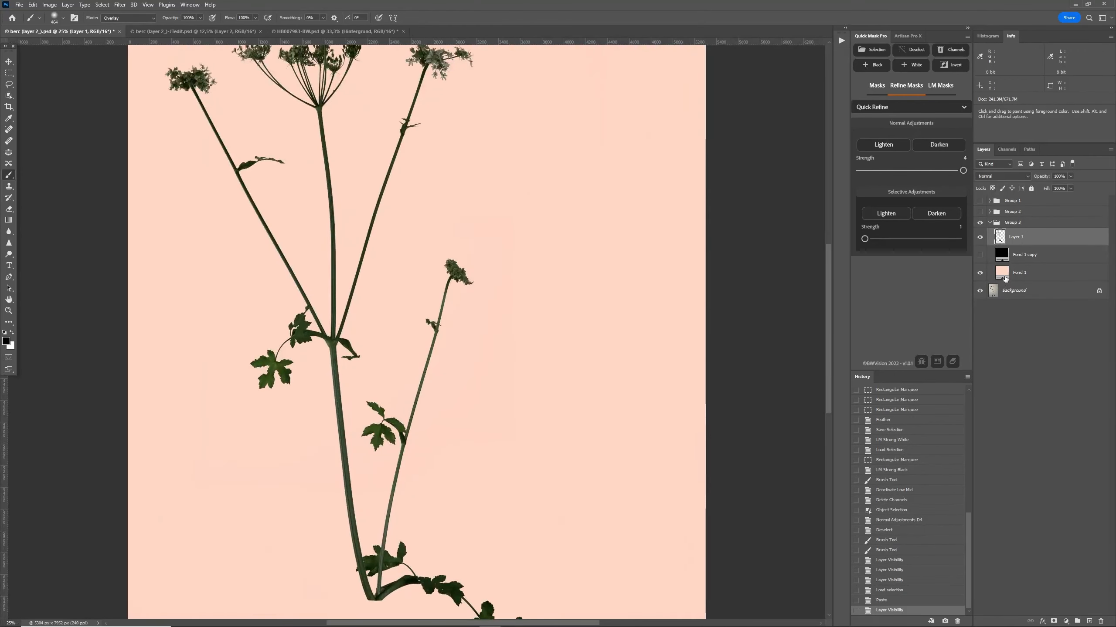
scroll(494, 349, "up", 3)
scroll(494, 350, "left", 2)
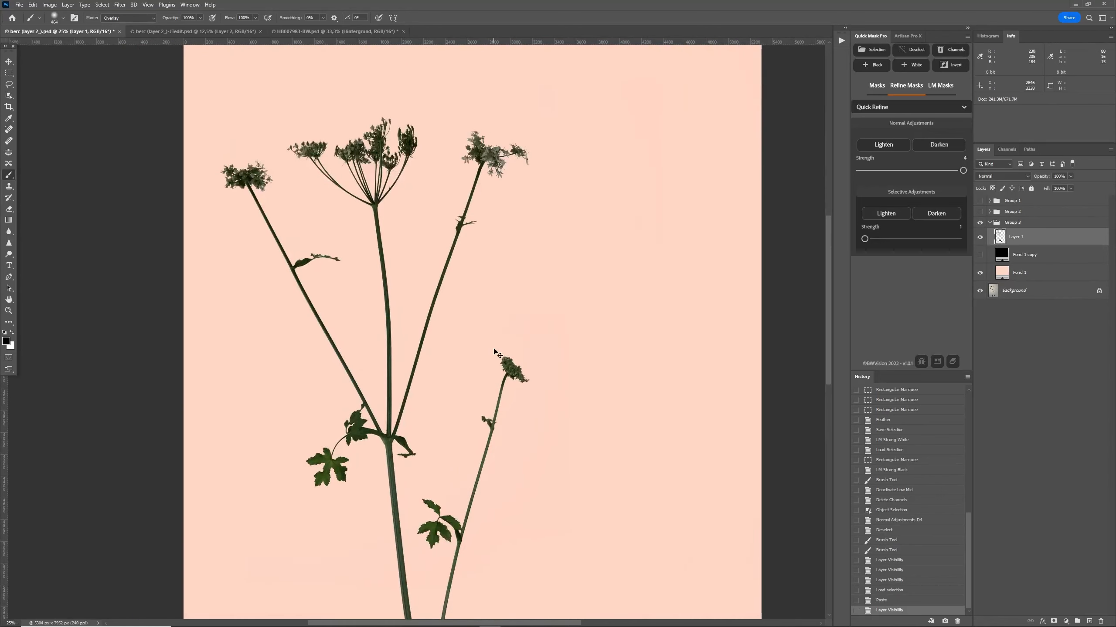
scroll(494, 350, "up", 3)
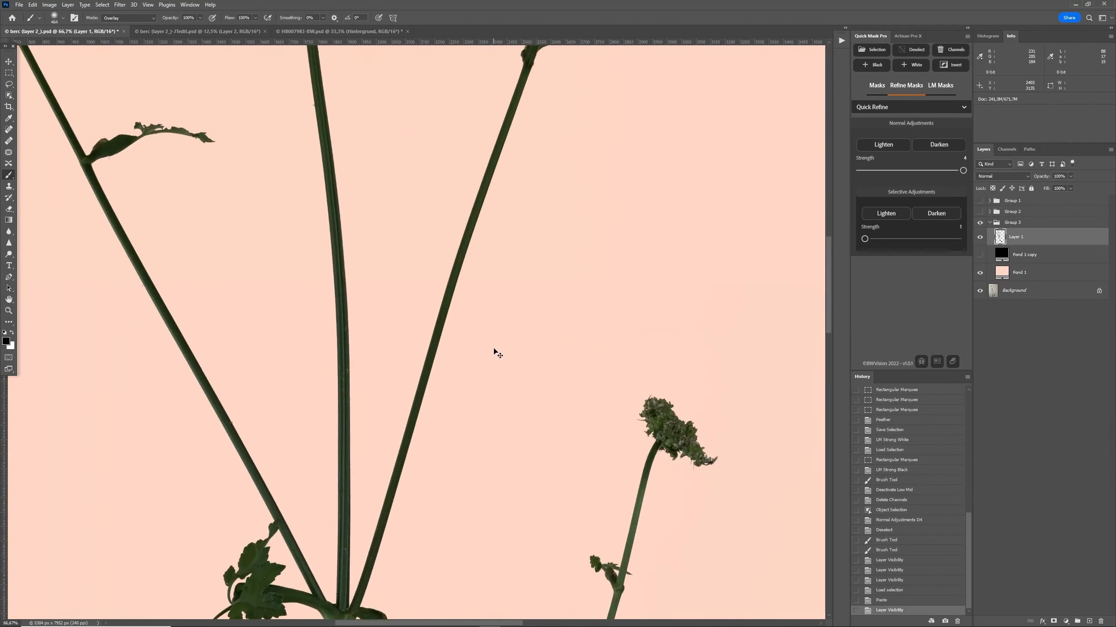
scroll(494, 348, "up", 4)
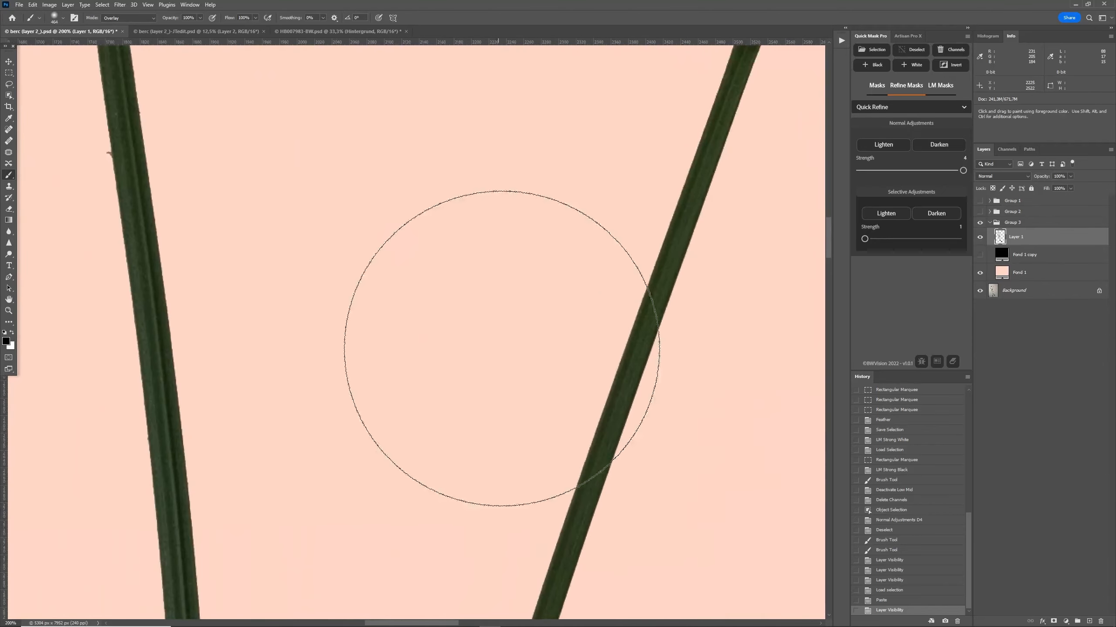
right_click(653, 393)
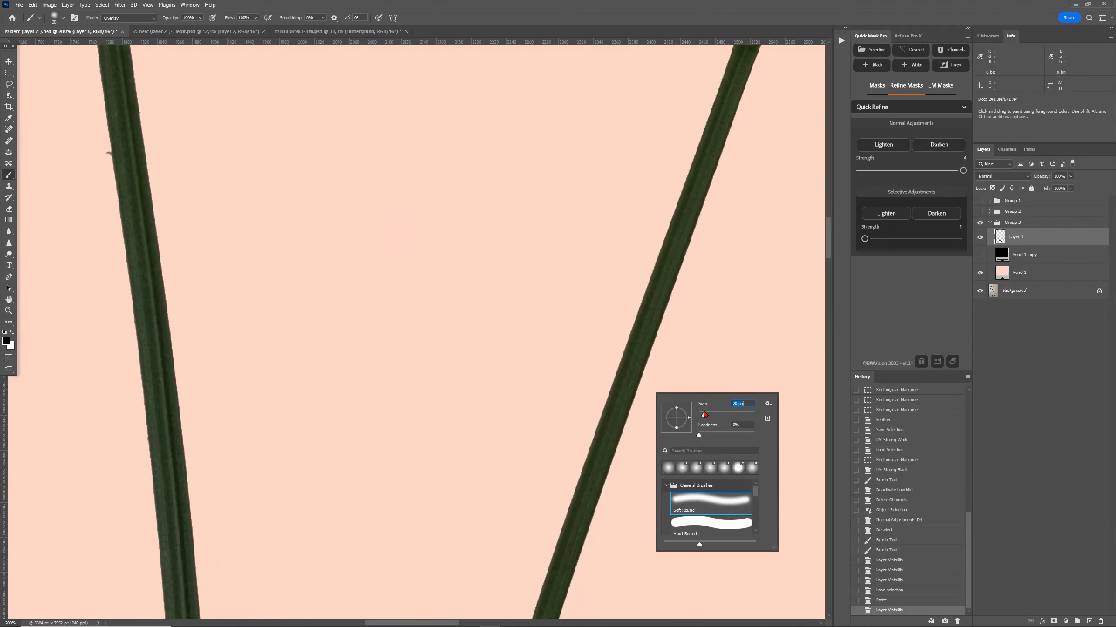
key("Return")
Compare the stem edges on the pink background with the original photo by hiding and showing Fond 1.
scroll(645, 402, "up", 2)
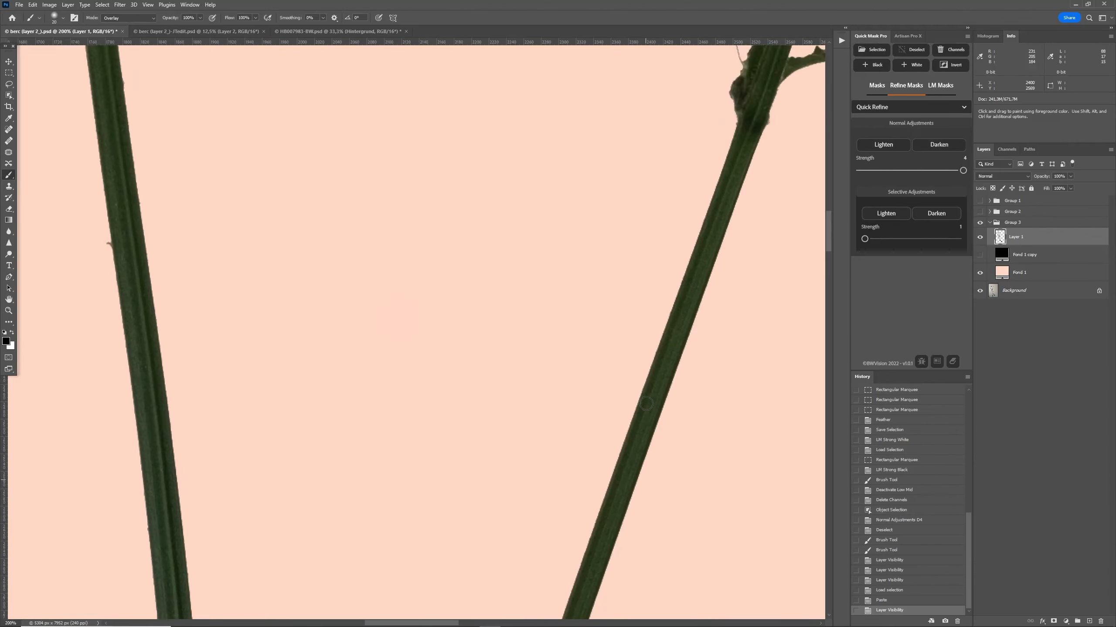
scroll(711, 247, "up", 3)
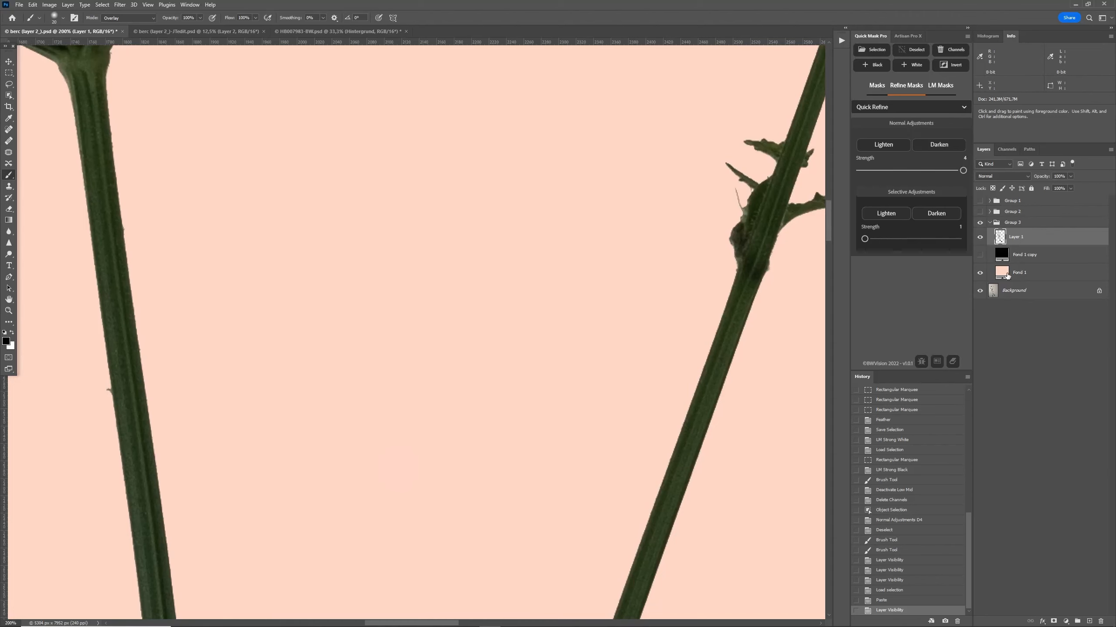
left_click(980, 273)
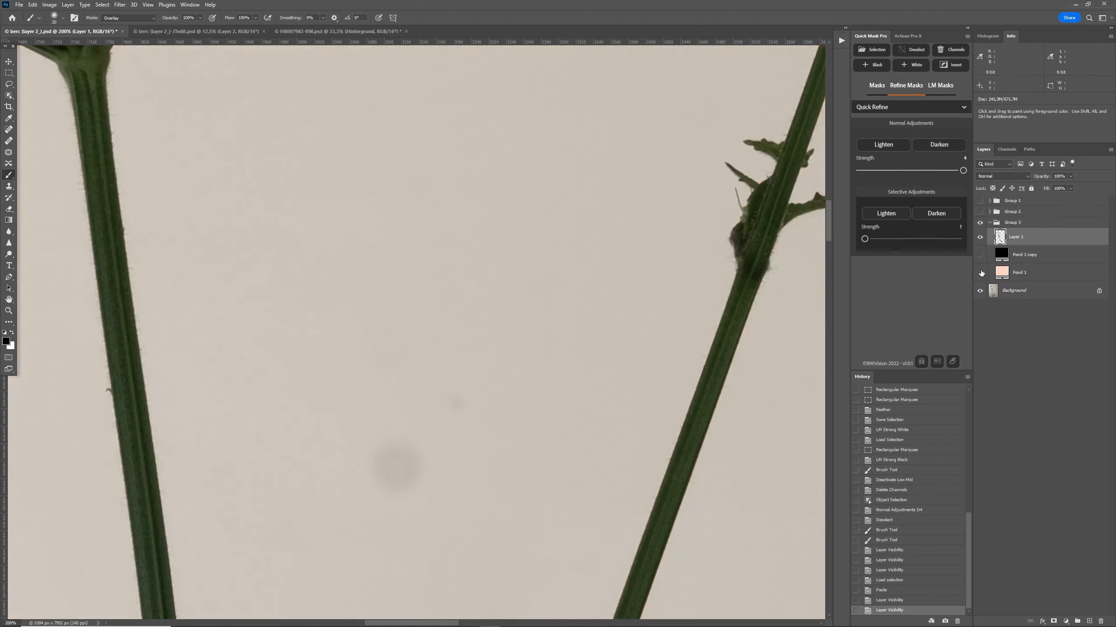
left_click(980, 272)
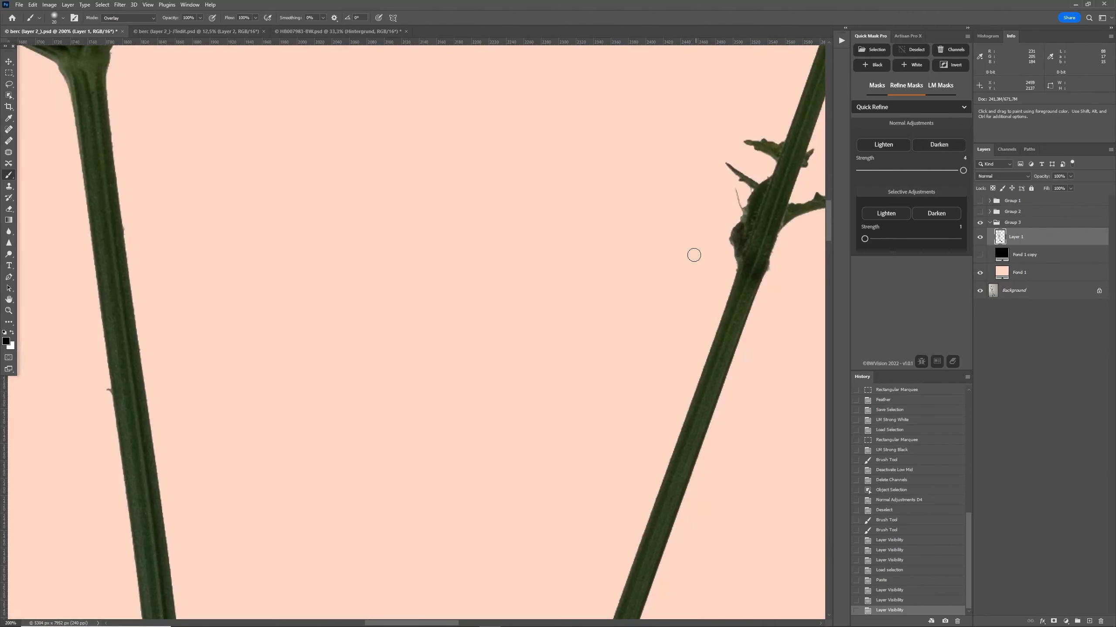
Examine the rightmost seed head of the central umbel up close, comparing it with the original by toggling Fond 1.
scroll(693, 255, "up", 3)
scroll(692, 255, "up", 10)
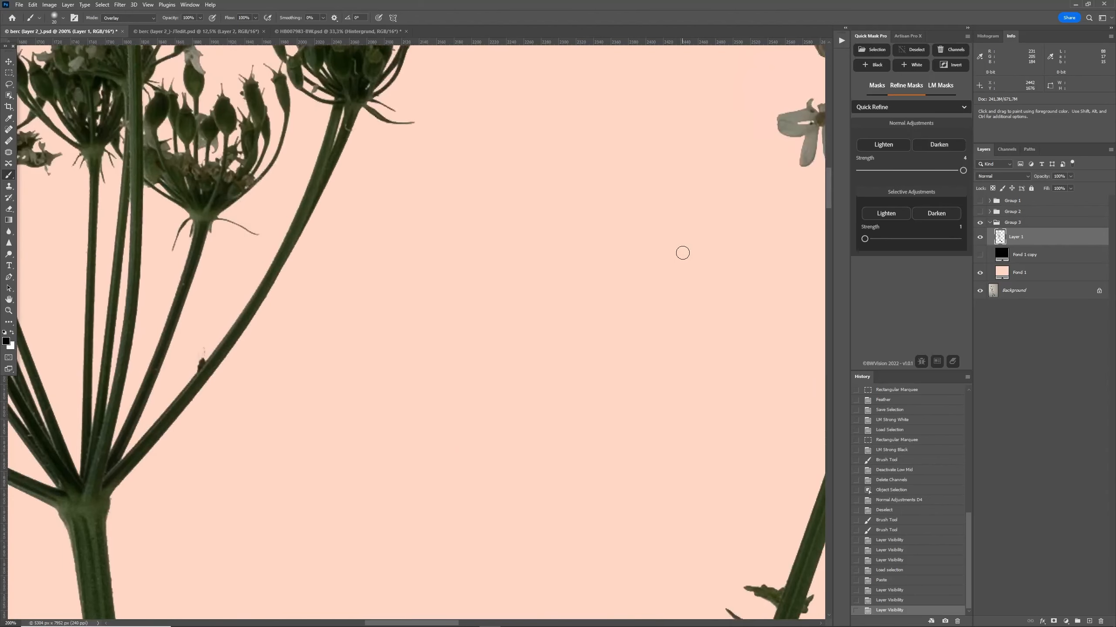
scroll(675, 252, "up", 3)
scroll(531, 317, "left", 3)
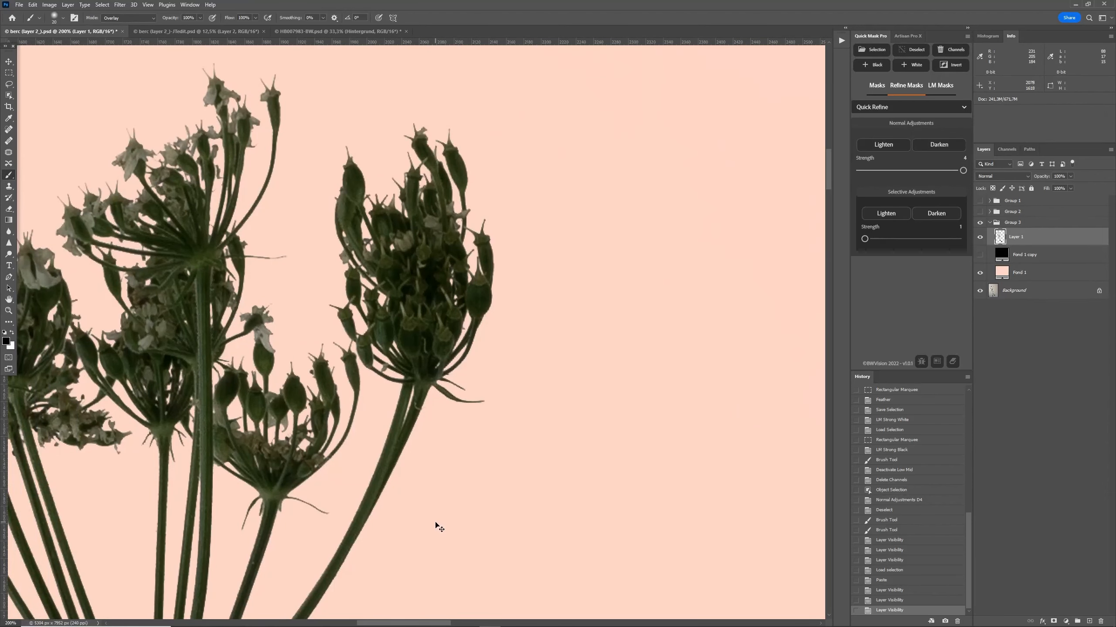
scroll(439, 527, "up", 1)
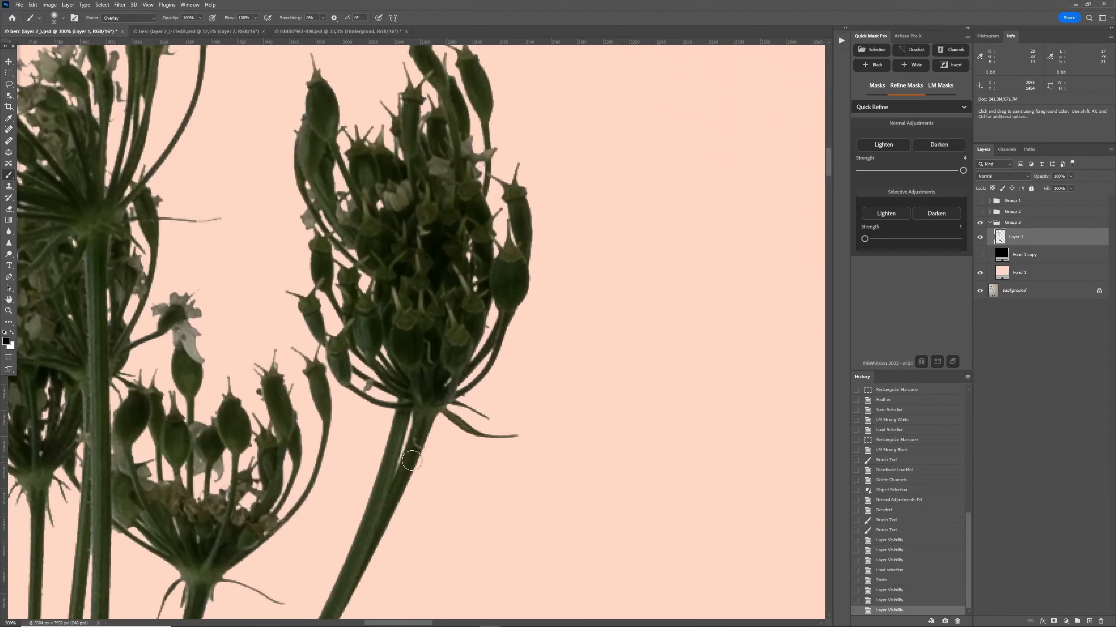
scroll(411, 461, "down", 1)
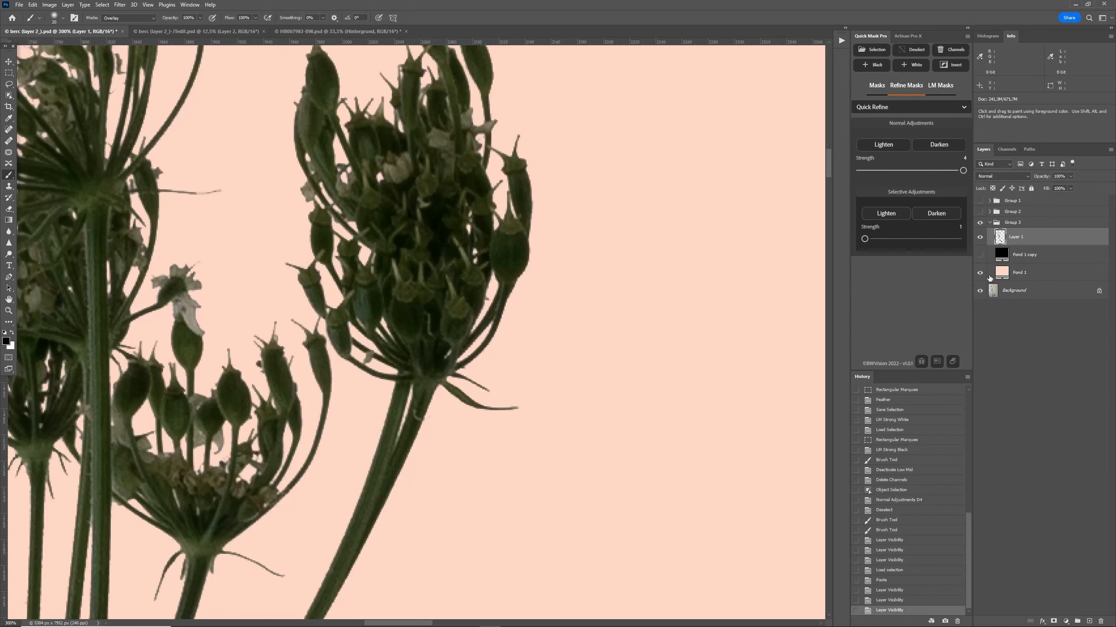
scroll(525, 356, "up", 4)
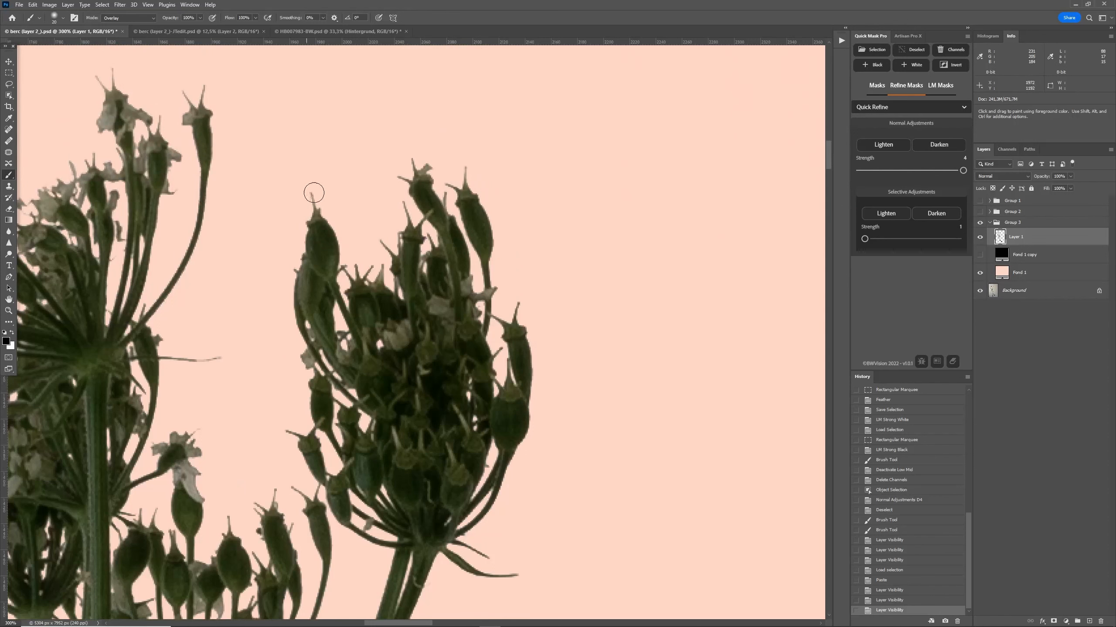
left_click(987, 273)
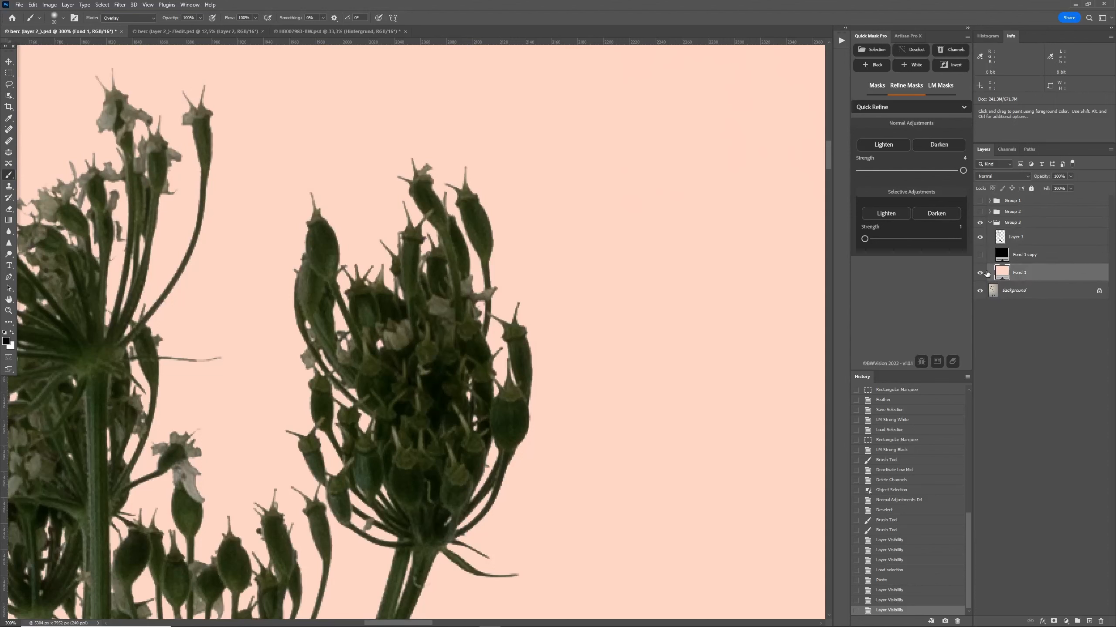
left_click(979, 272)
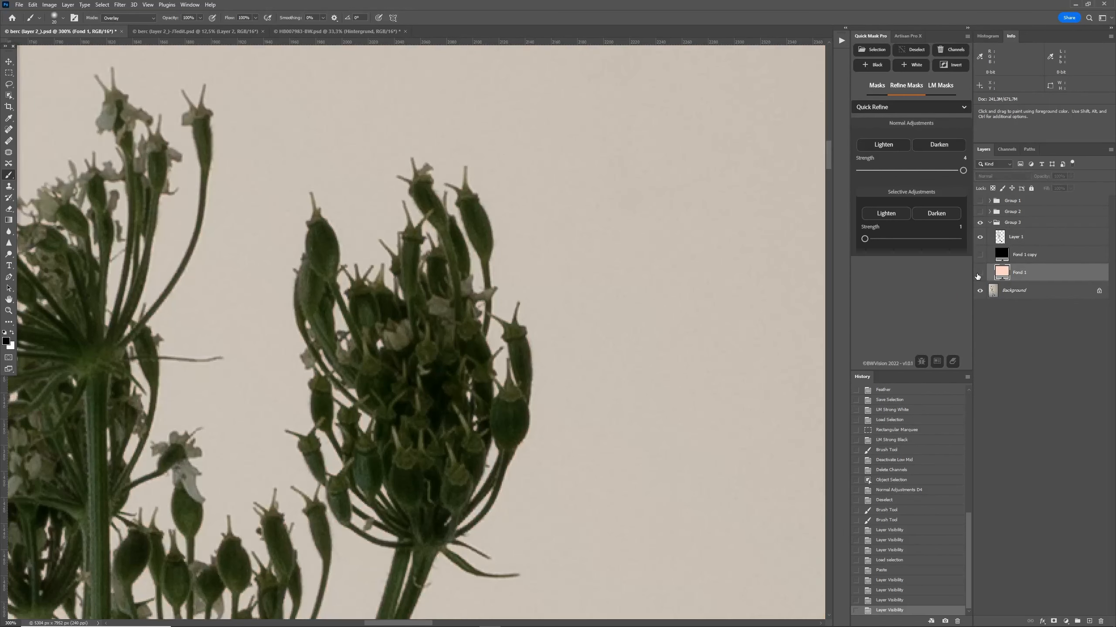
left_click(979, 273)
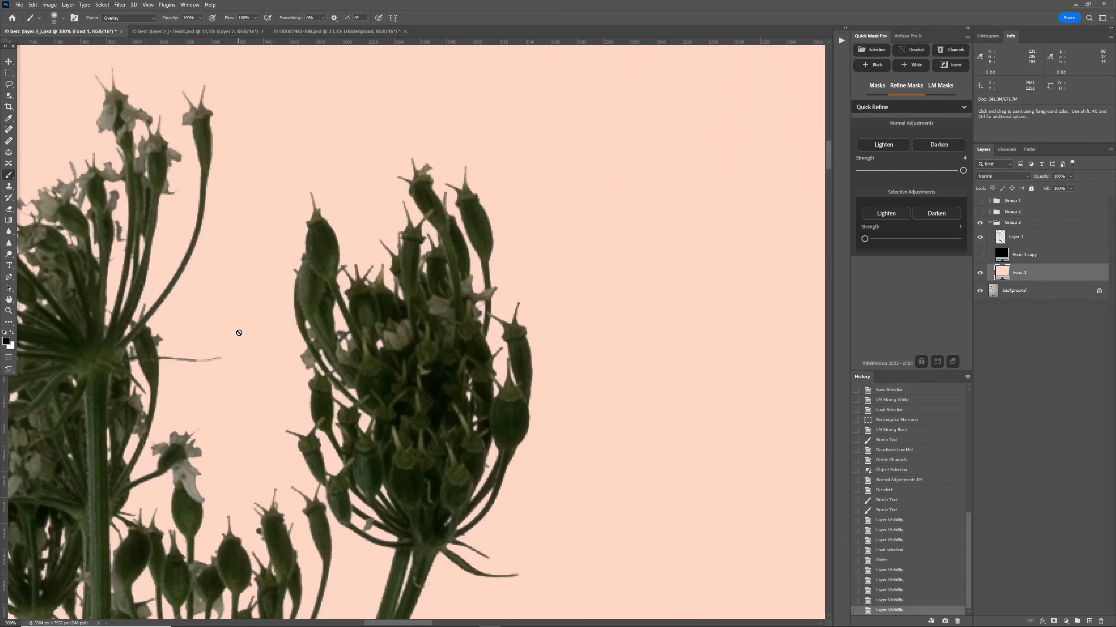
Examine the remaining flower heads and stalks of the central umbel, comparing them with the original by toggling Fond 1.
scroll(239, 335, "left", 3)
scroll(240, 337, "left", 10)
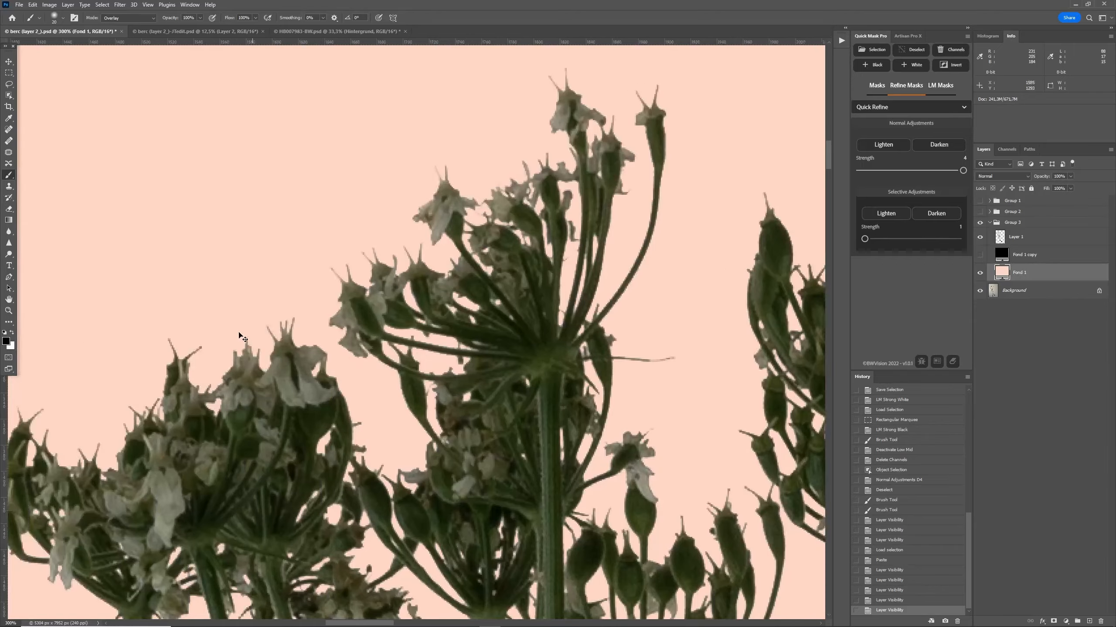
scroll(246, 347, "down", 2)
scroll(250, 359, "down", 2)
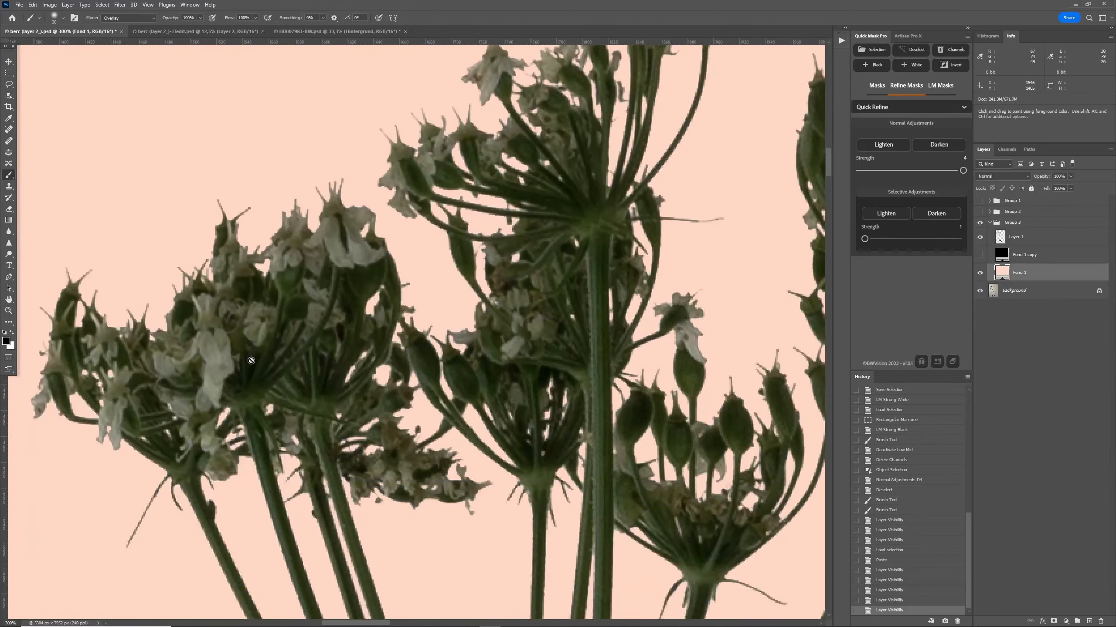
scroll(255, 364, "down", 1)
scroll(255, 364, "down", 1)
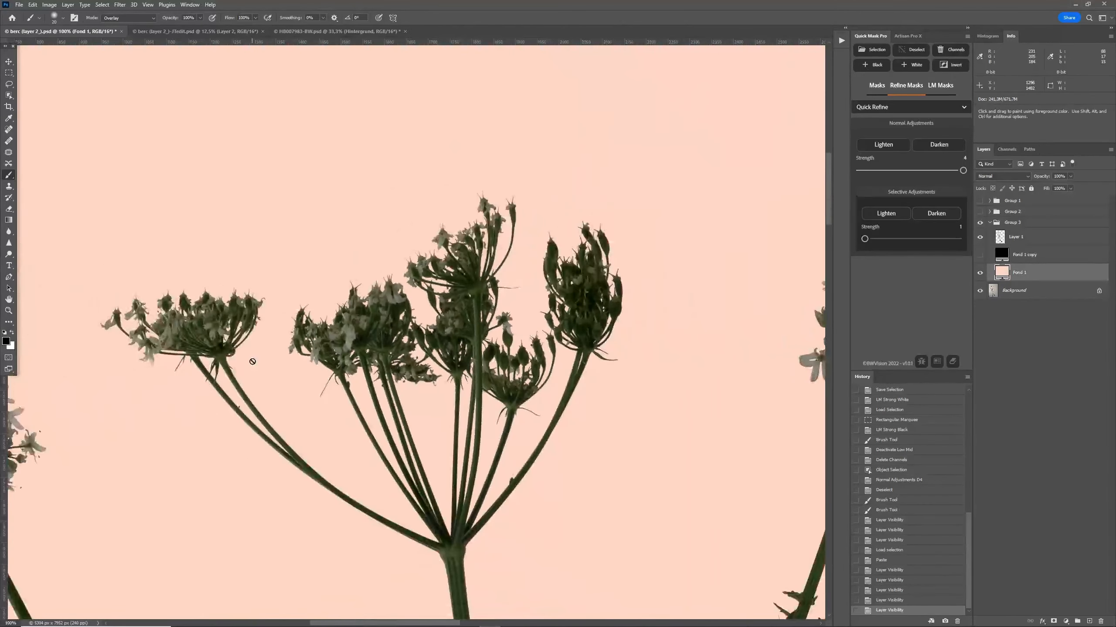
scroll(250, 363, "left", 3)
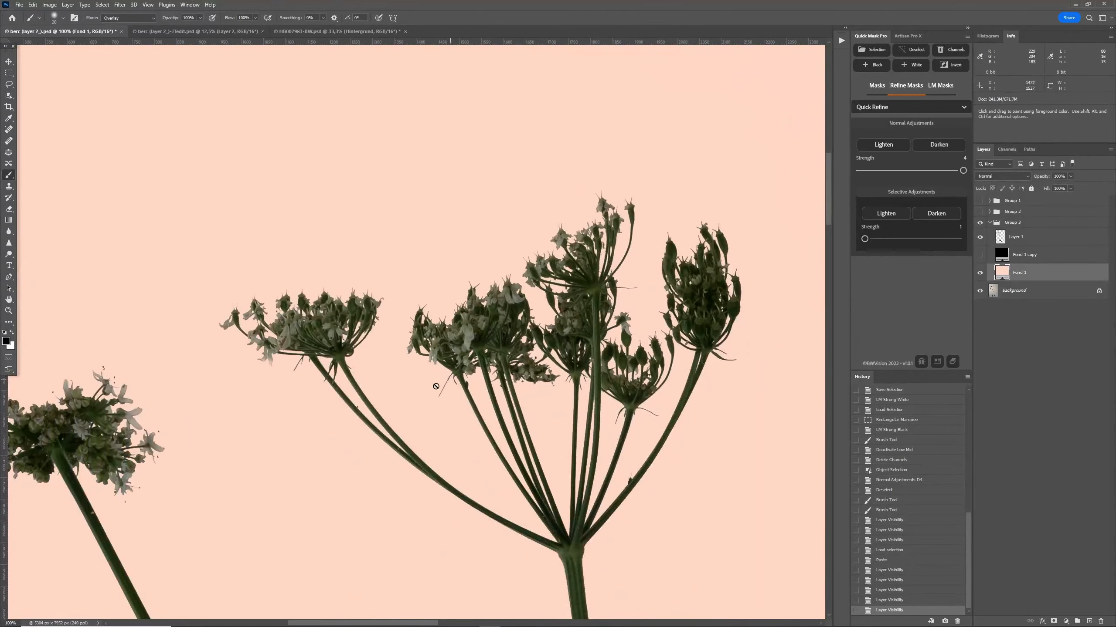
left_click(980, 273)
left_click(980, 272)
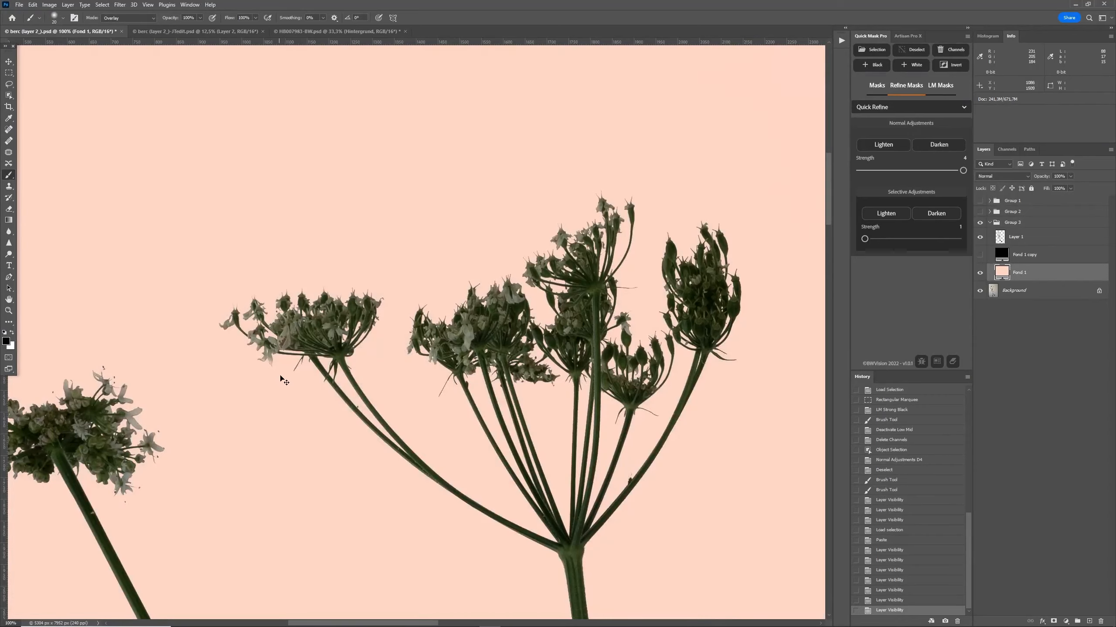
Inspect the edges of the plant's far-left flower head at 300% on the pink background for stray specks.
scroll(281, 381, "left", 3)
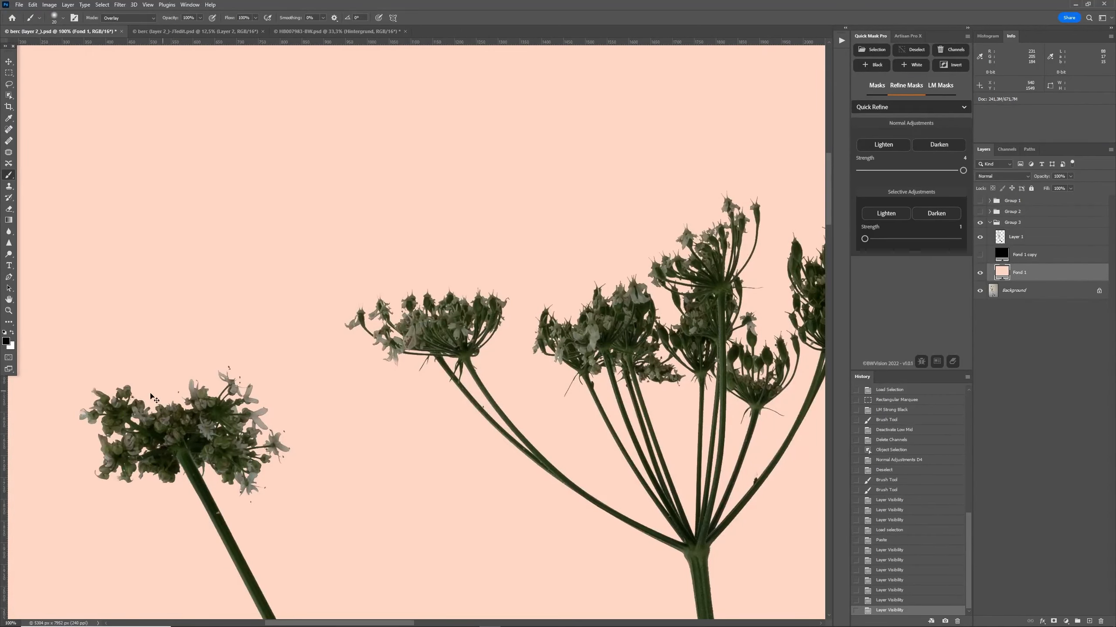
key("ctrl+plus")
key("ctrl+plus")
scroll(171, 386, "left", 5)
scroll(171, 387, "down", 1)
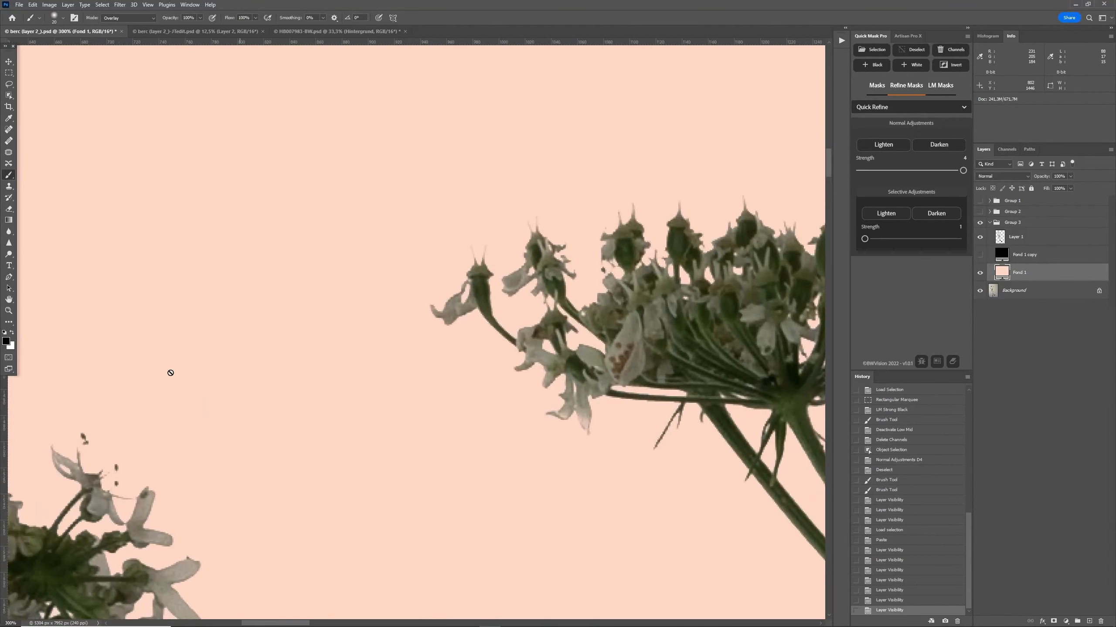
scroll(164, 405, "left", 3)
scroll(165, 405, "down", 3)
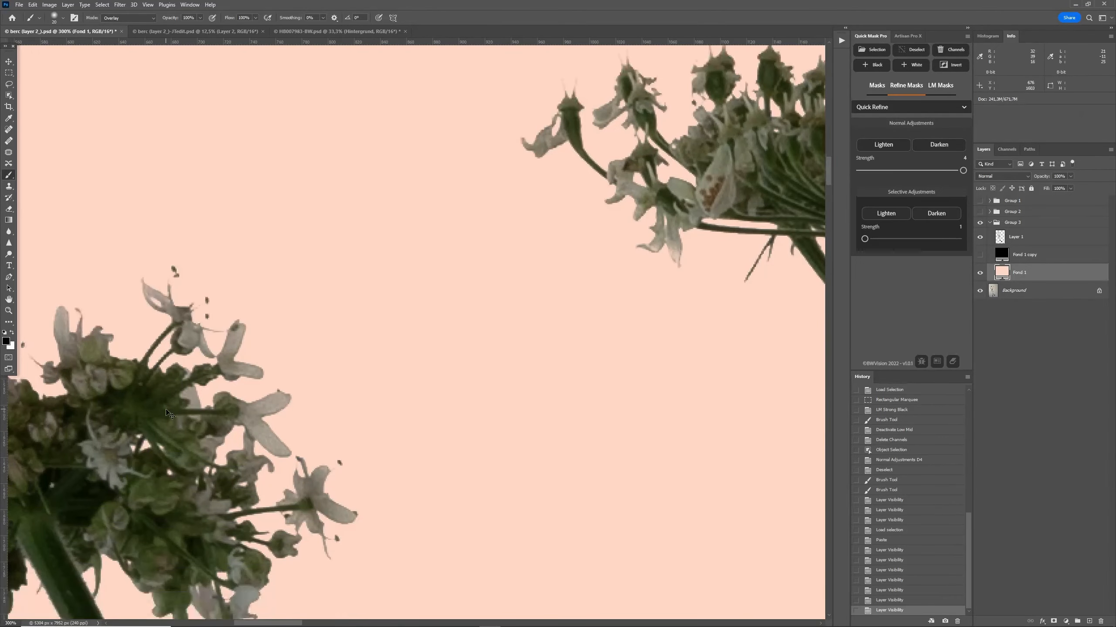
scroll(422, 541, "down", 1)
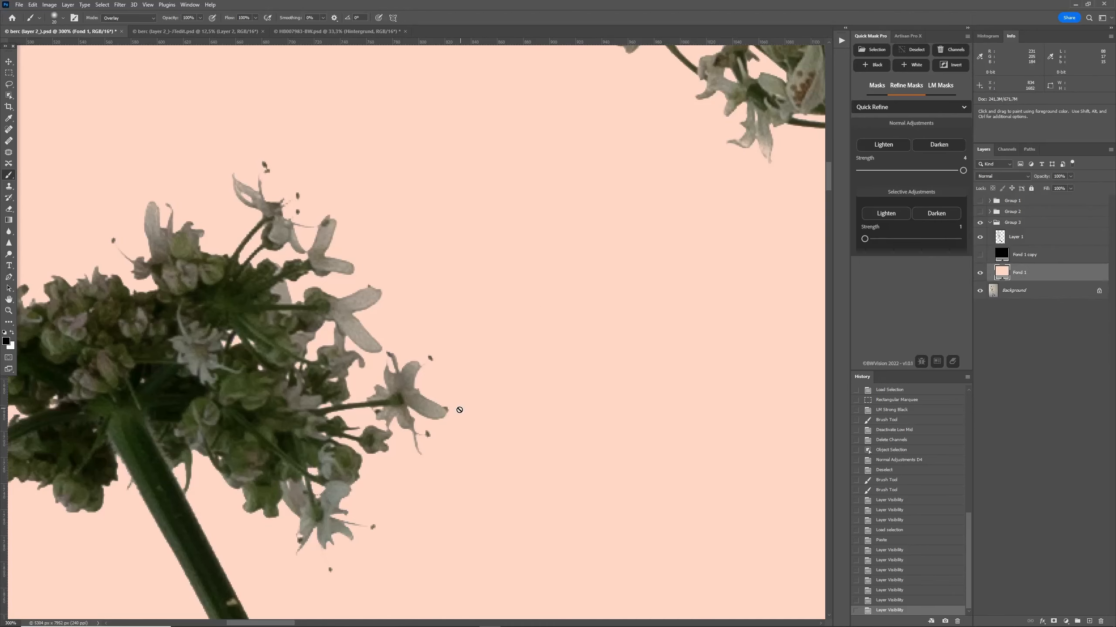
scroll(444, 453, "down", 3)
scroll(443, 453, "left", 10)
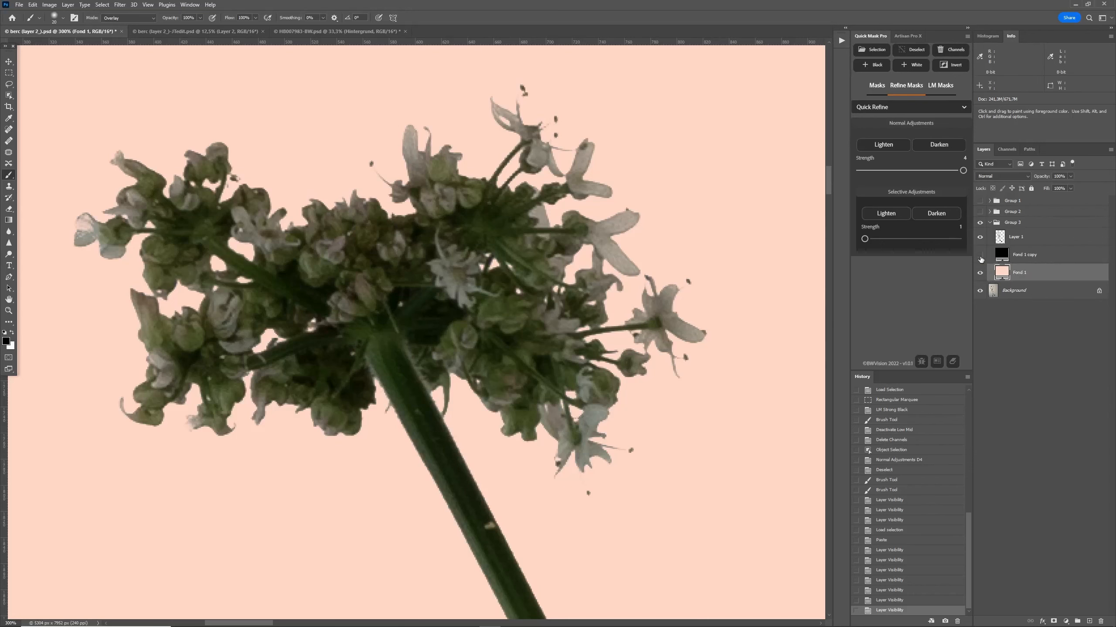
Show the black Fond 1 copy layer and inspect the edges of the far-left flower head at 400%.
left_click(980, 255)
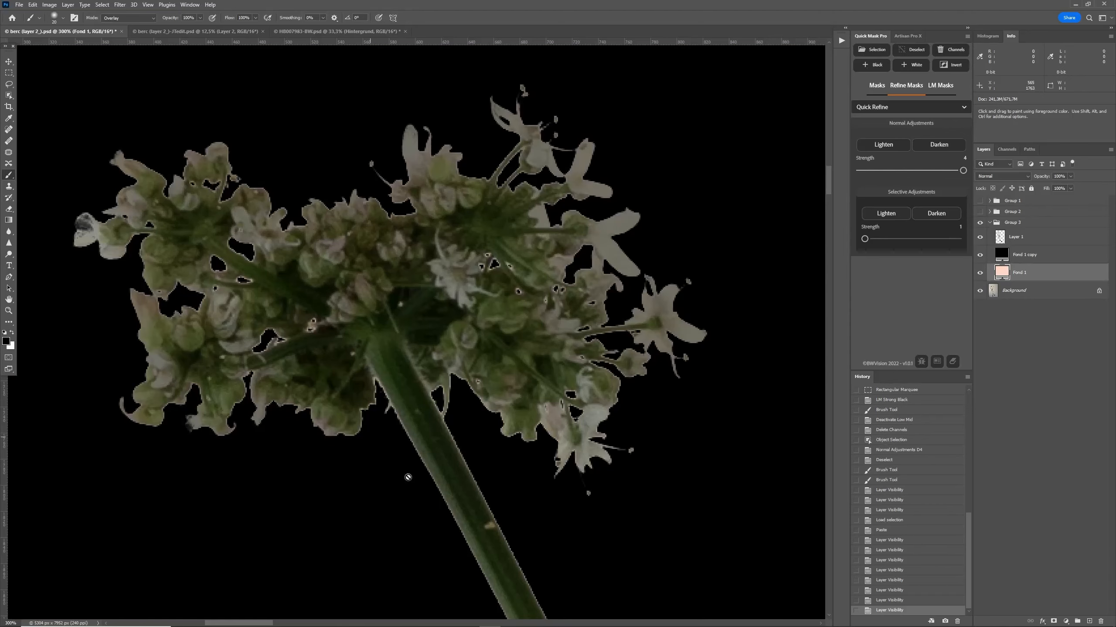
scroll(428, 505, "up", 1)
scroll(428, 505, "up", 1)
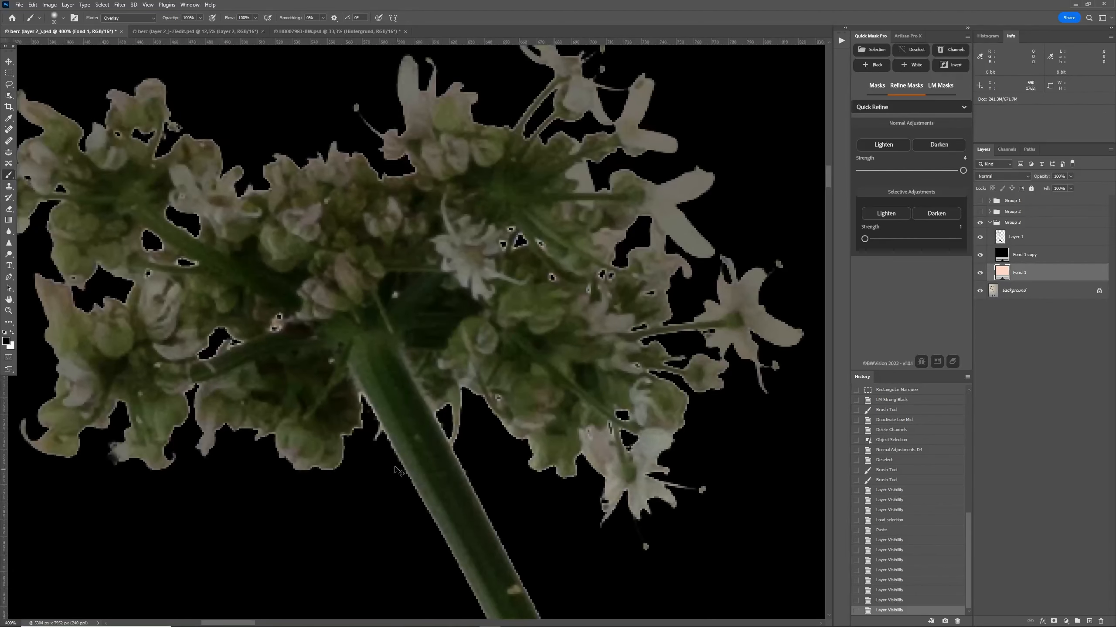
Inspect the edges around the flower head and stalk at 400%, toggling Layer 1 and the black Fond 1 copy for comparison.
scroll(407, 478, "down", 3)
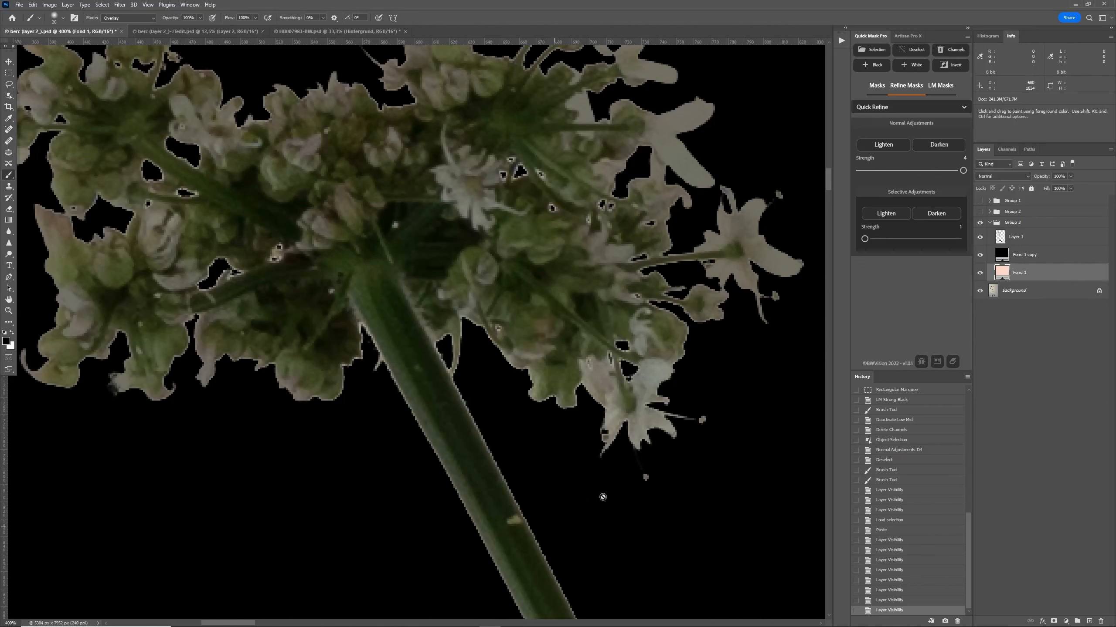
left_click(980, 238)
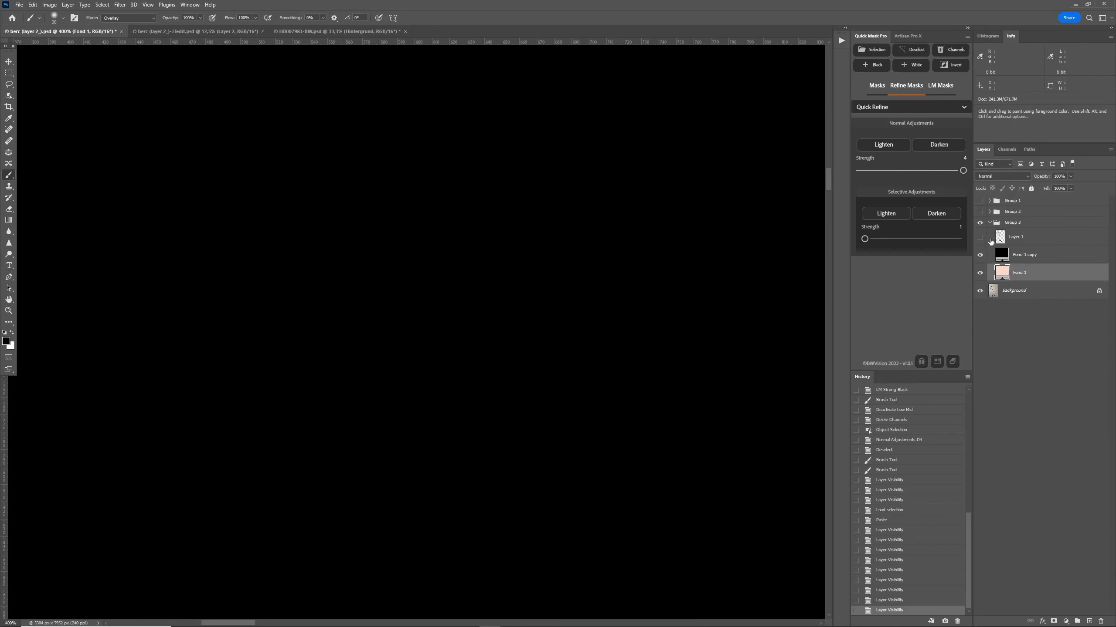
left_click(980, 237)
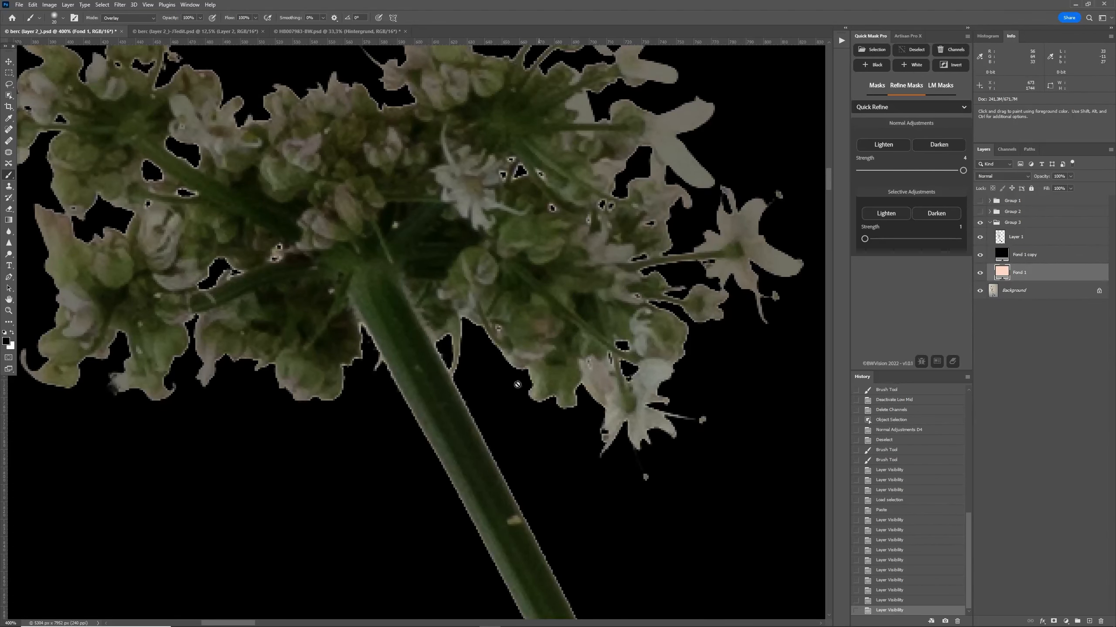
left_click(979, 256)
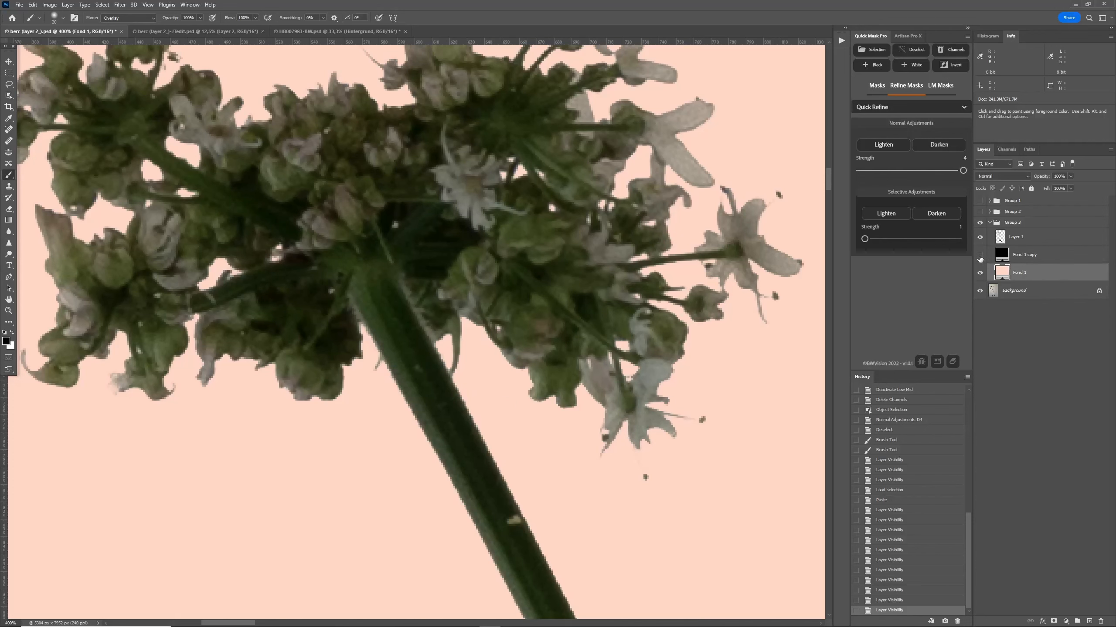
left_click(980, 255)
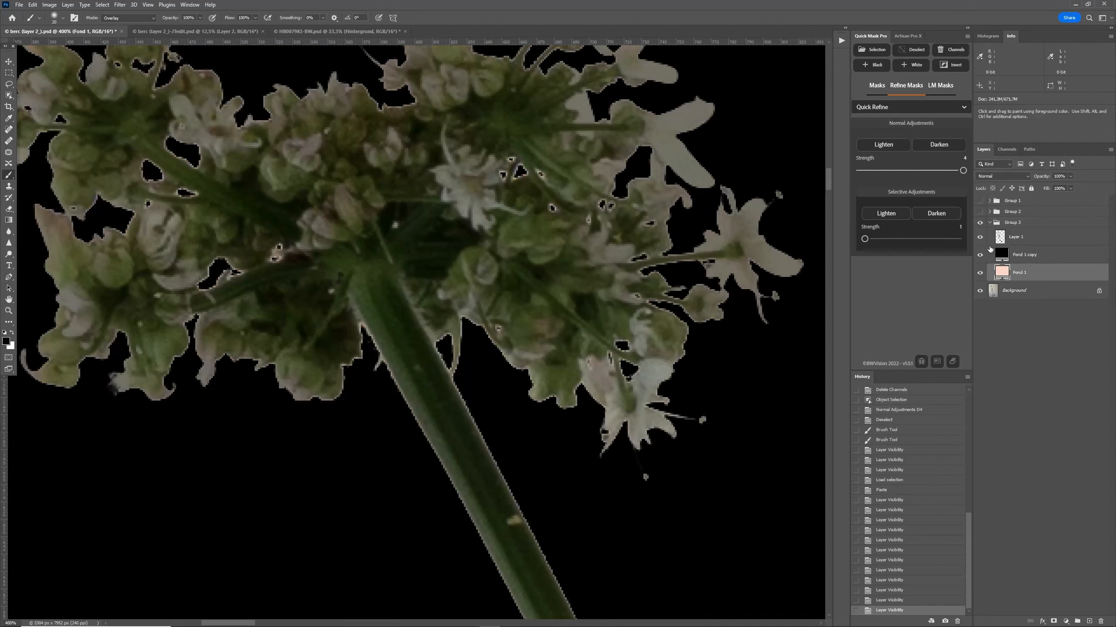
Collapse and hide Group 3, and make the Background layer active.
left_click(990, 223)
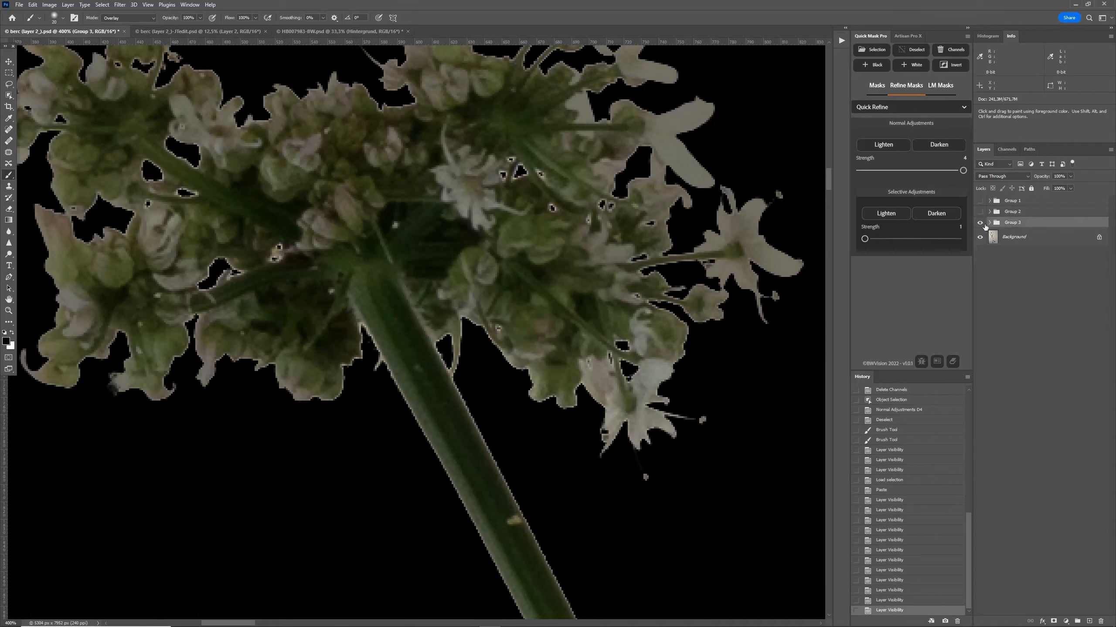
left_click(1005, 149)
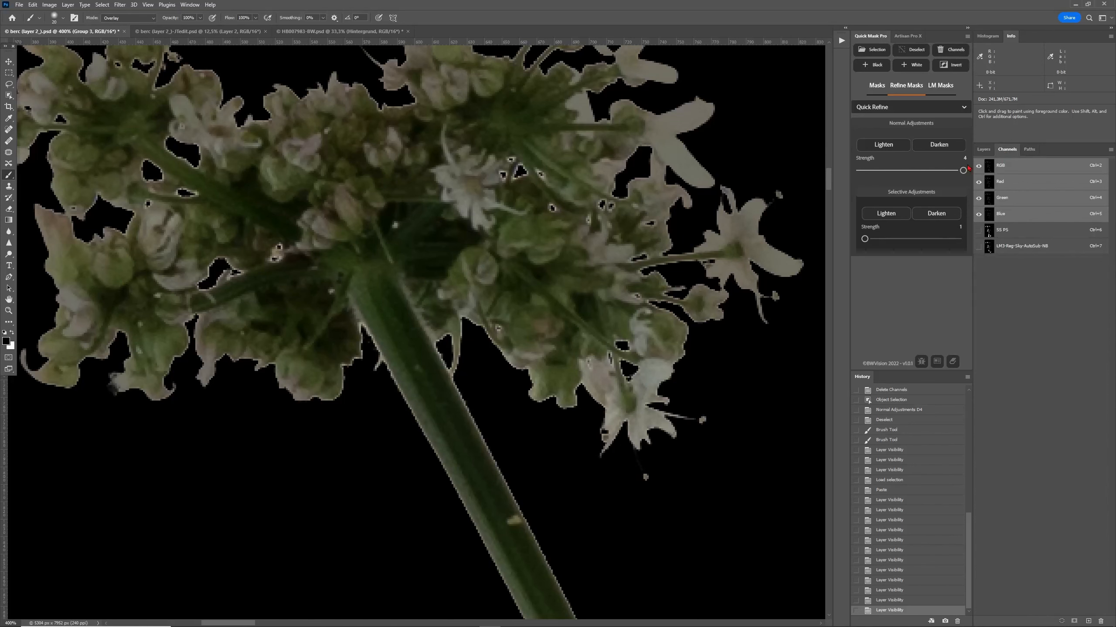
left_click(983, 149)
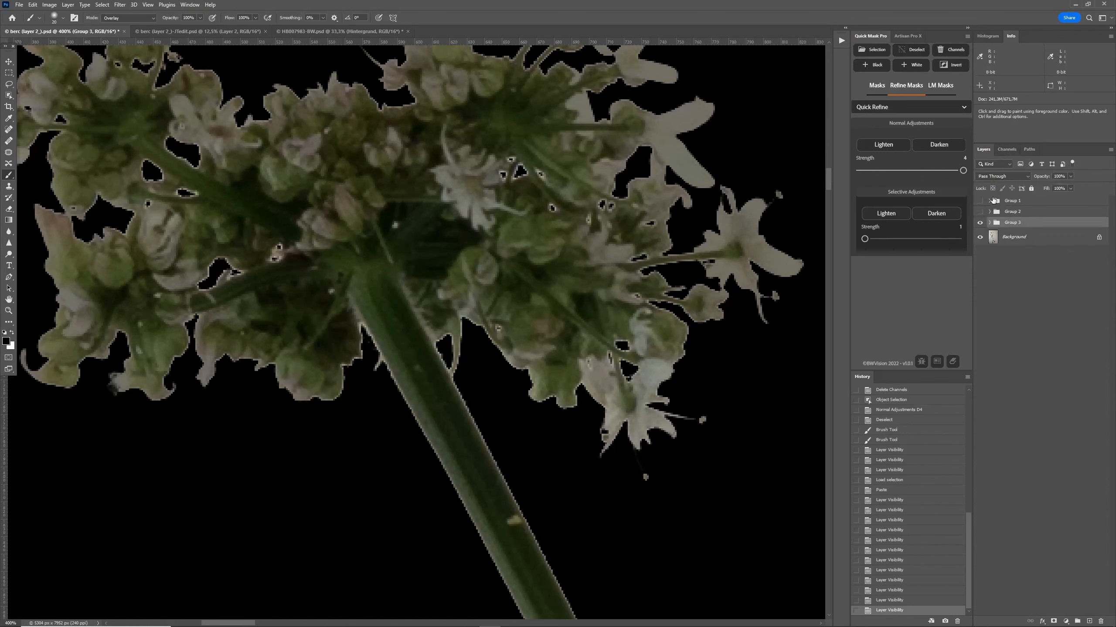
left_click(979, 223)
left_click(990, 238)
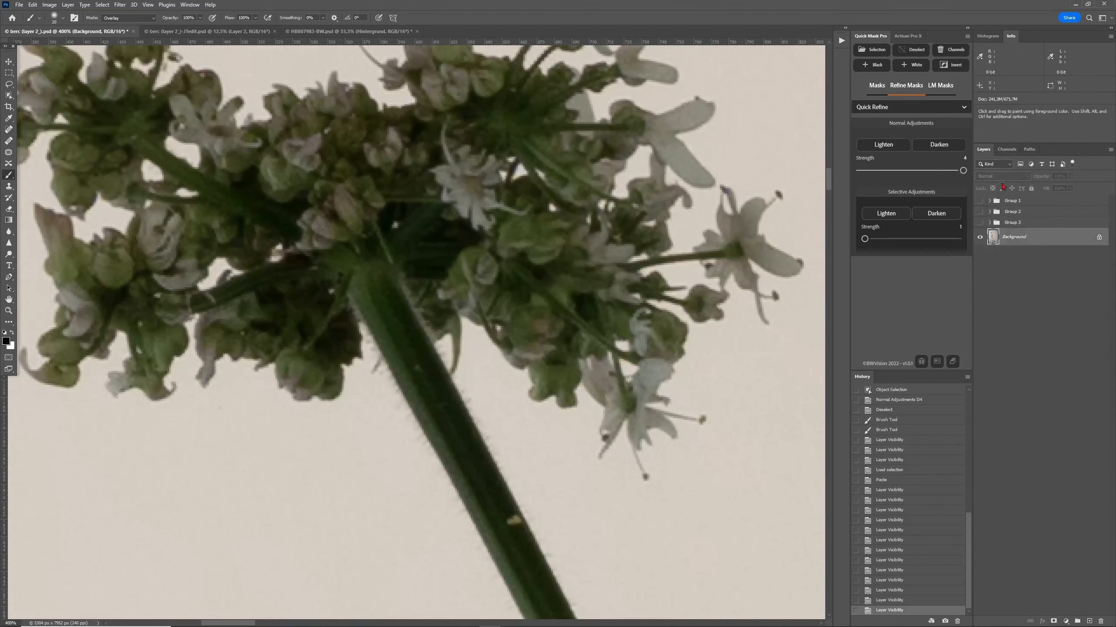
View the LM3-Reg-Sky-AutoSub-NB channel for the whole image and return to the RGB composite.
left_click(1006, 150)
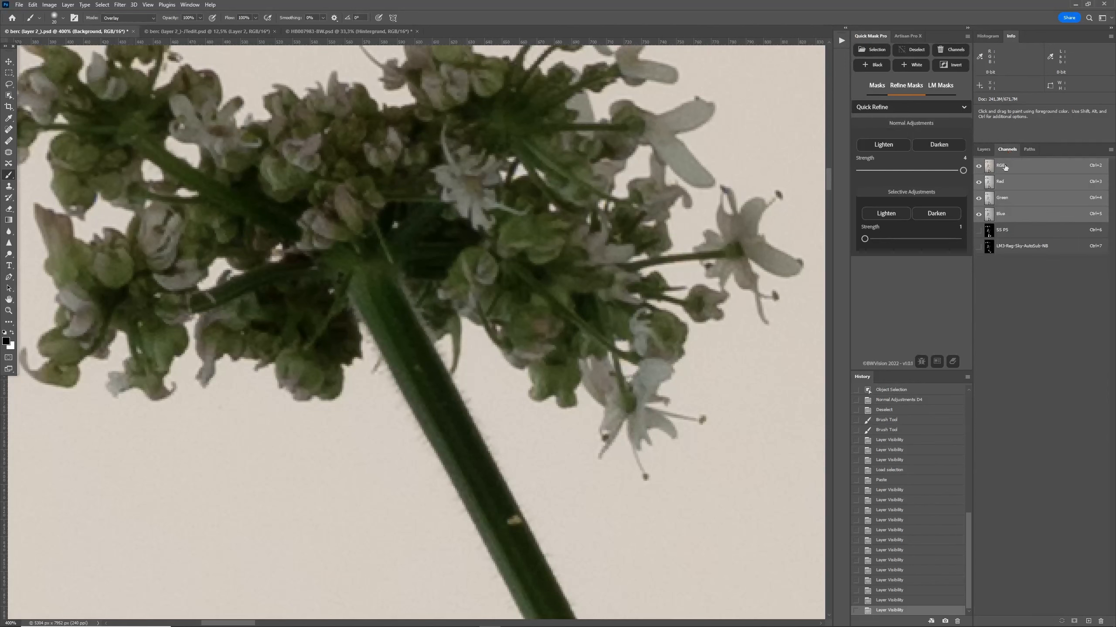
left_click(1020, 246)
key("ctrl+0")
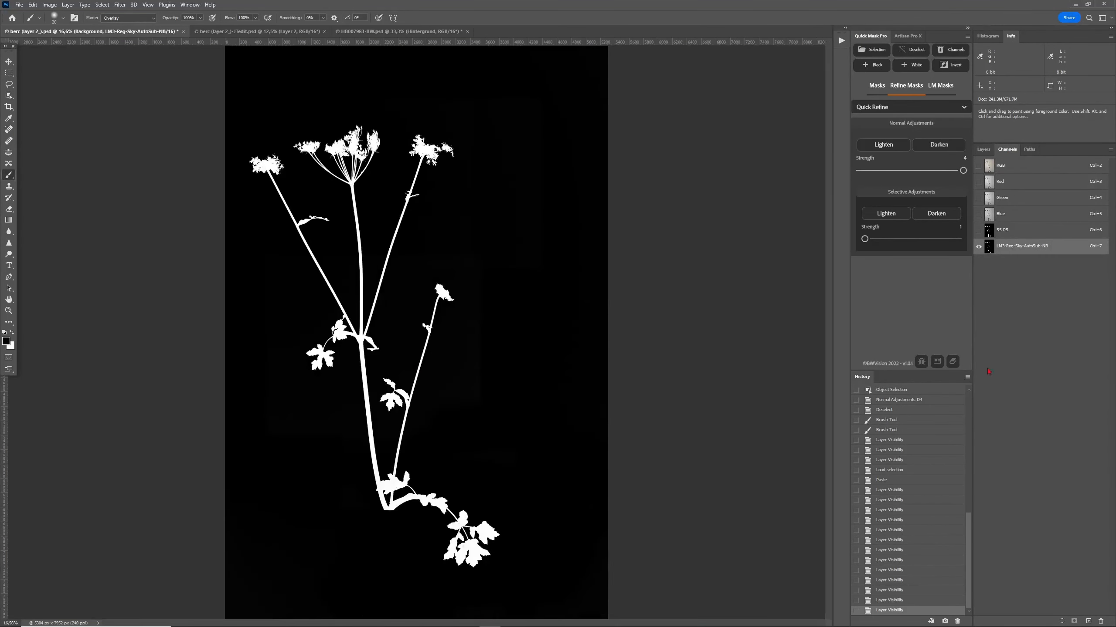
left_click(1015, 166)
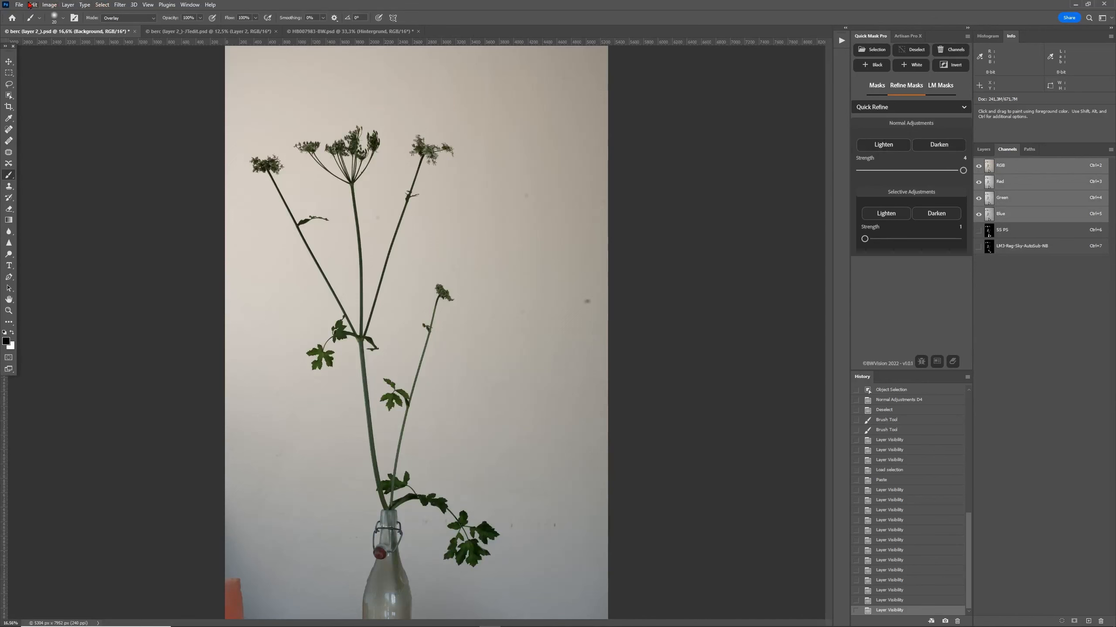
Load the LM3-Reg-Sky-AutoSub-NB channel as a new selection.
left_click(102, 4)
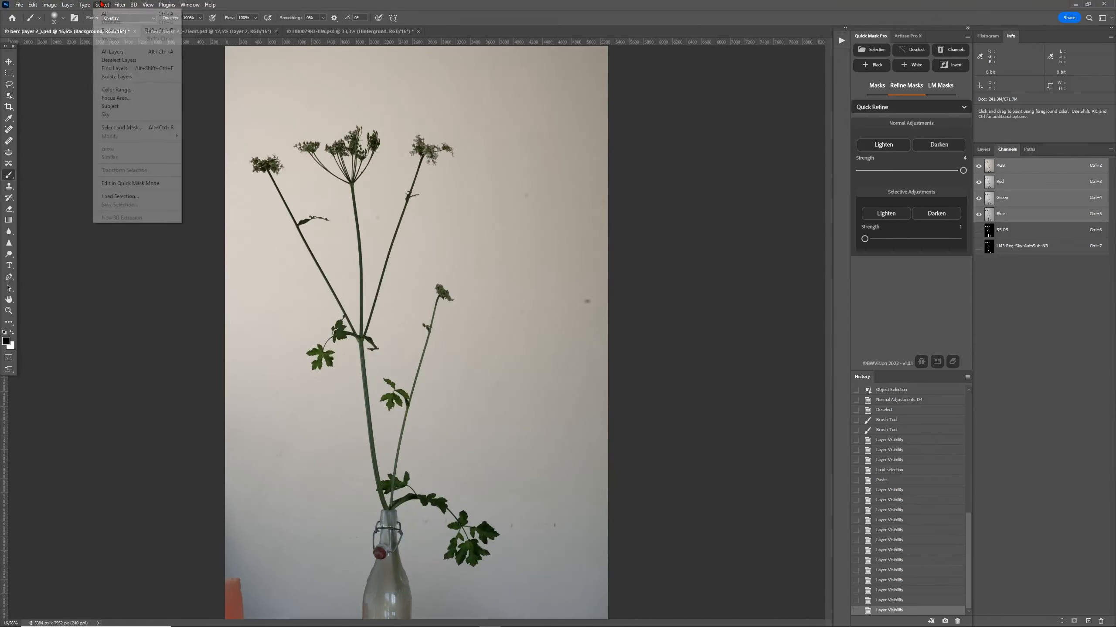
left_click(118, 196)
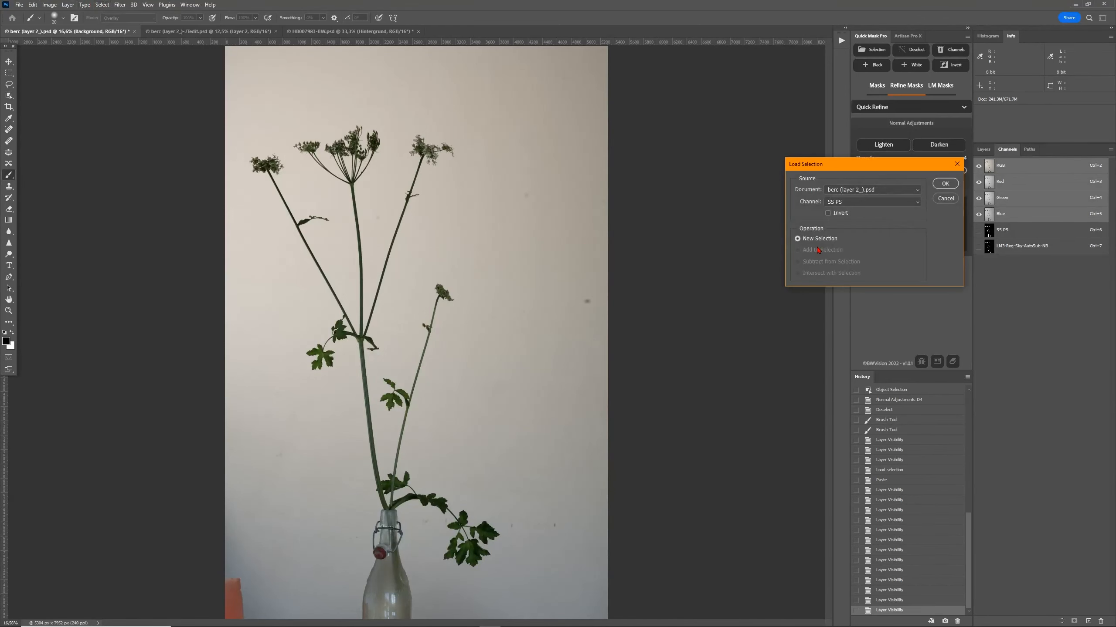
left_click(918, 204)
left_click(906, 218)
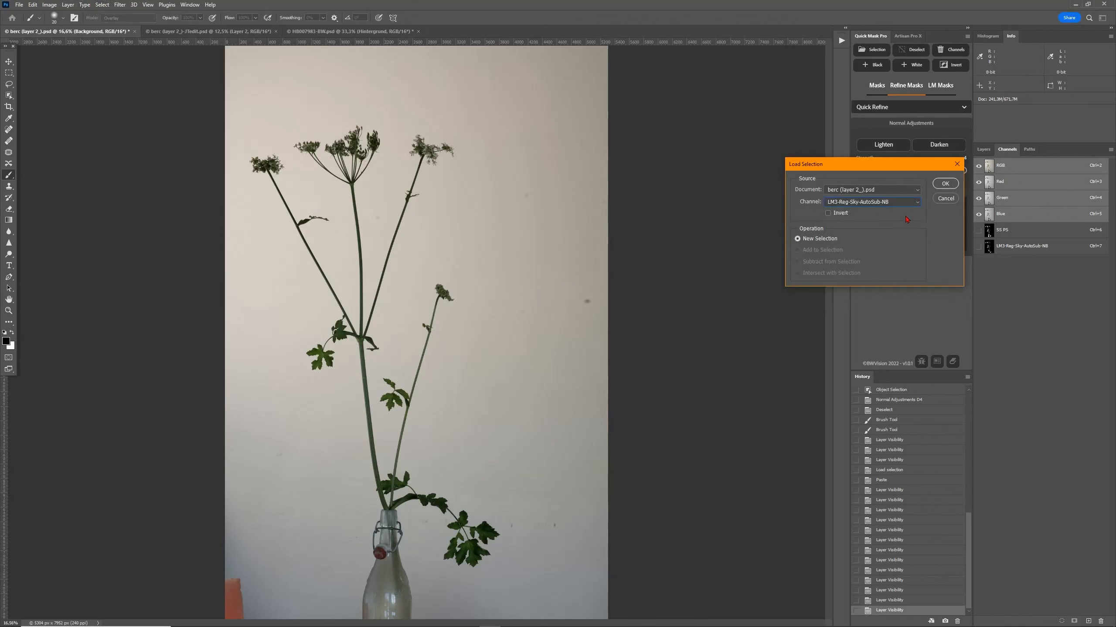
left_click(945, 185)
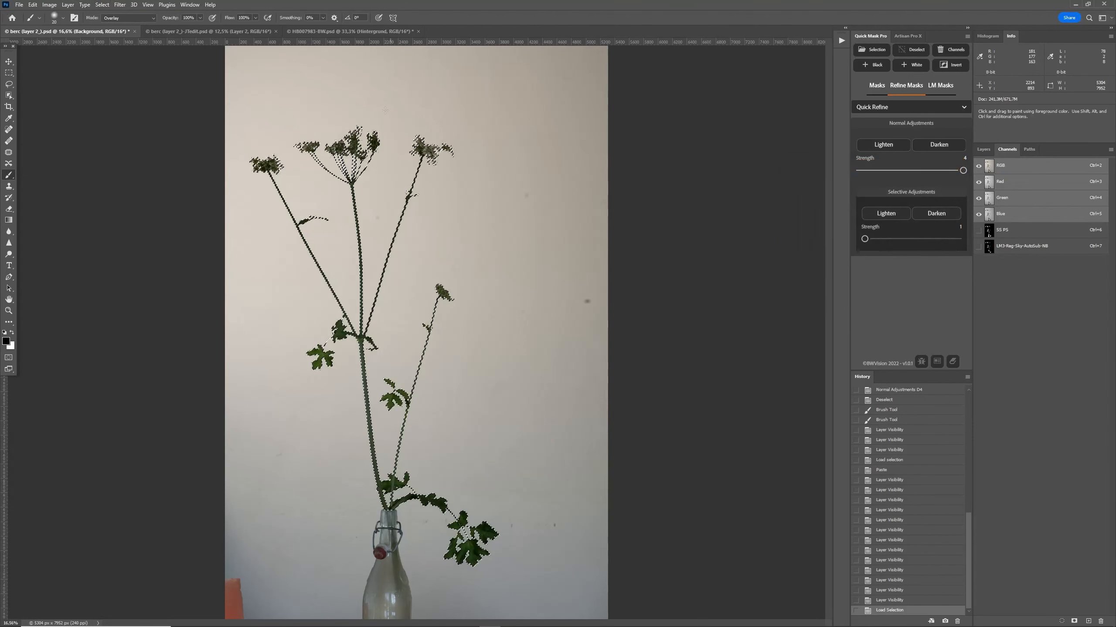
Open the selection in Select and Mask, set the preview opacity to 96%, and examine the right-hand flower head's edges at 200%.
left_click(102, 5)
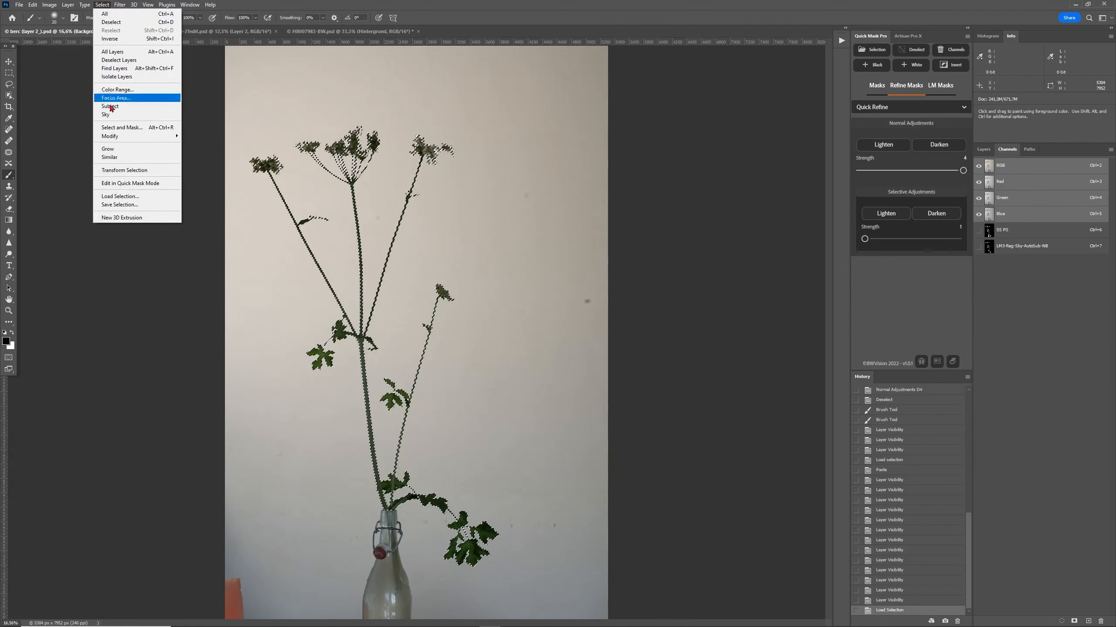
left_click(115, 128)
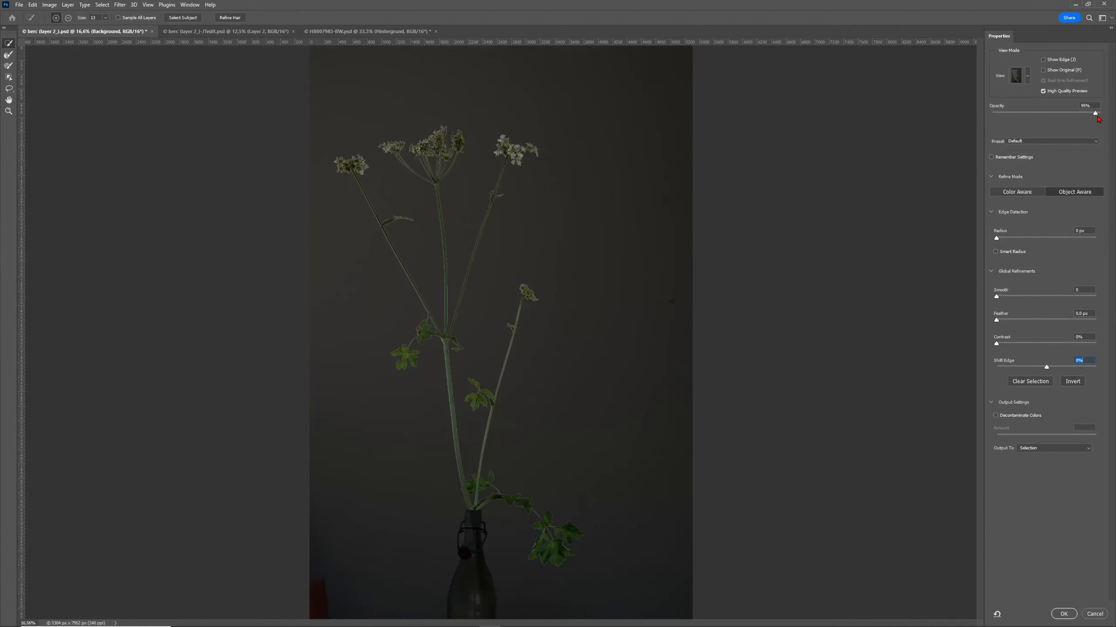
left_click_drag(1095, 113, 1096, 114)
scroll(685, 427, "up", 1)
scroll(685, 427, "up", 8)
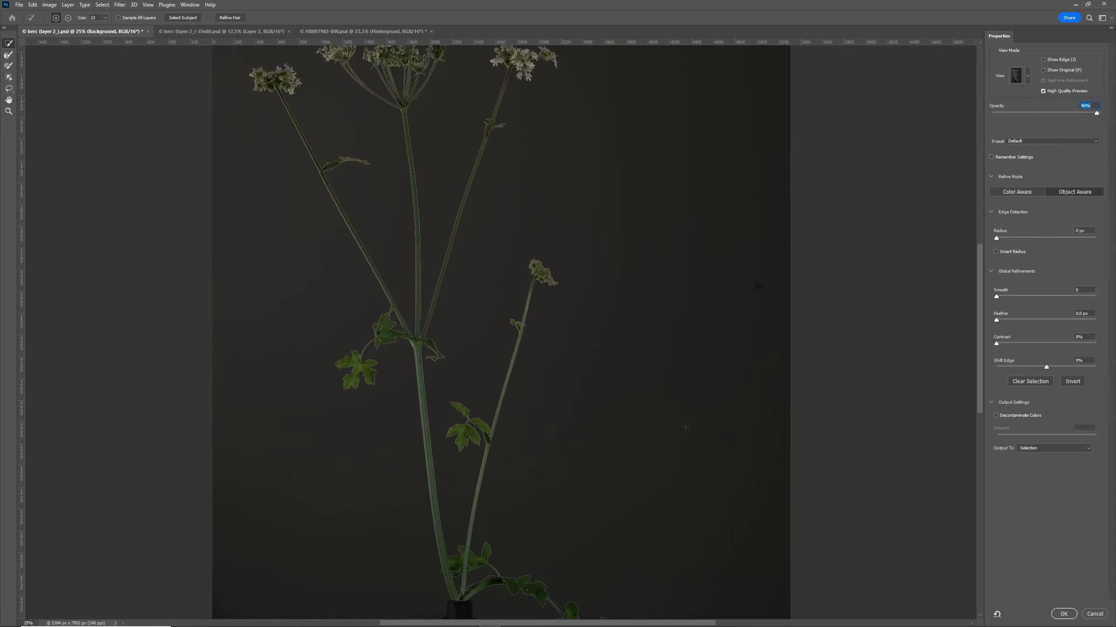
scroll(686, 427, "up", 6)
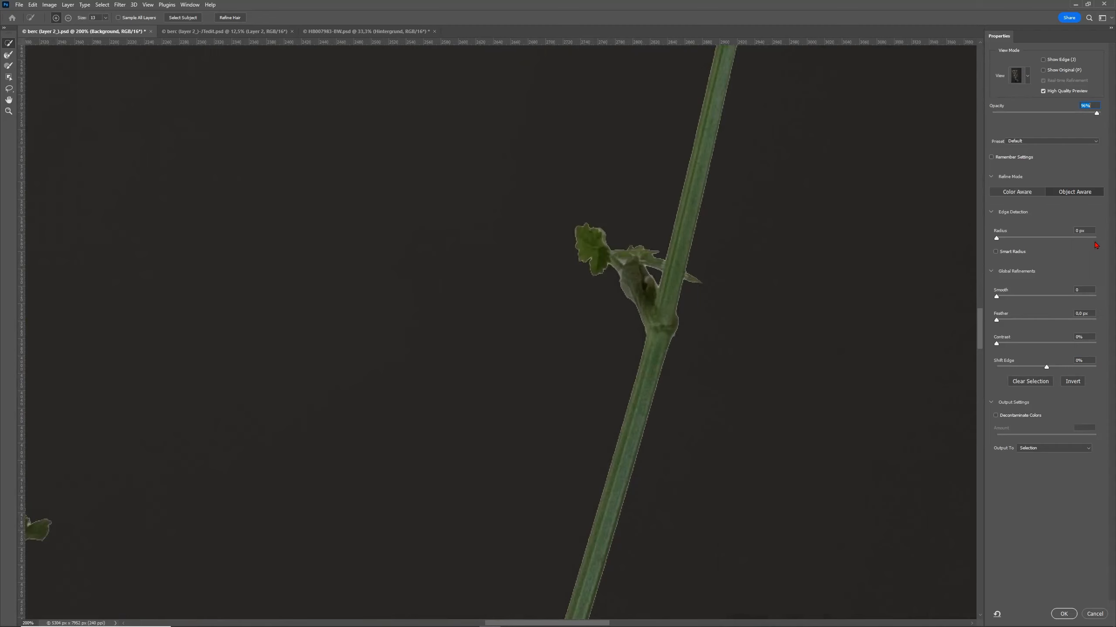
left_click_drag(979, 336, 993, 304)
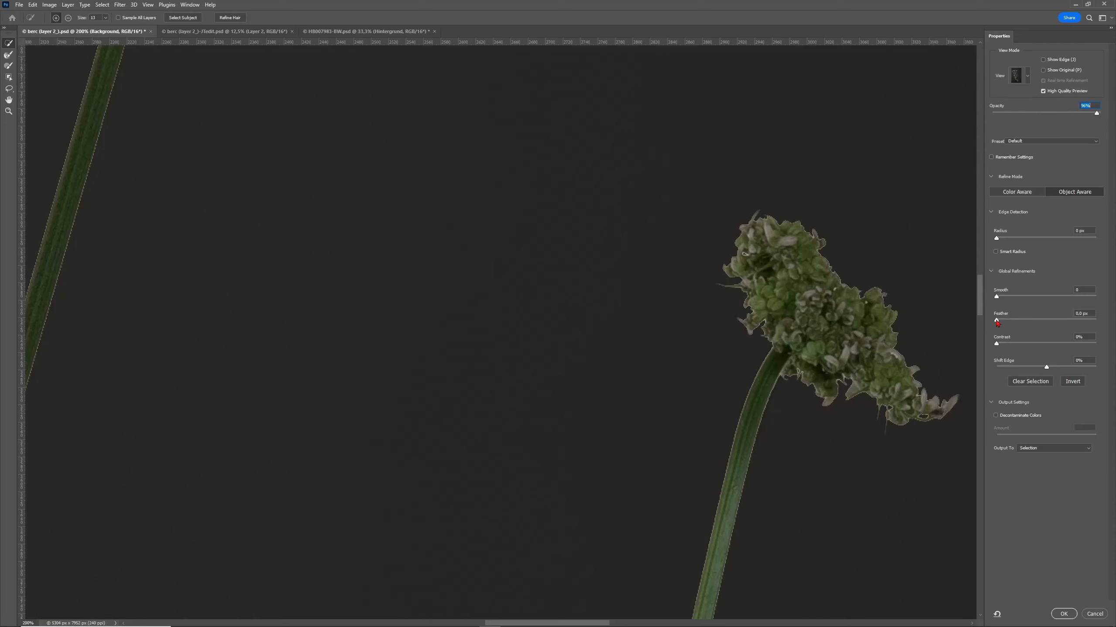
Refine the plant selection with a Feather of 0.4 px and a Shift Edge of -26%, output as a selection.
left_click_drag(997, 321, 1001, 324)
left_click_drag(1048, 370, 1080, 367)
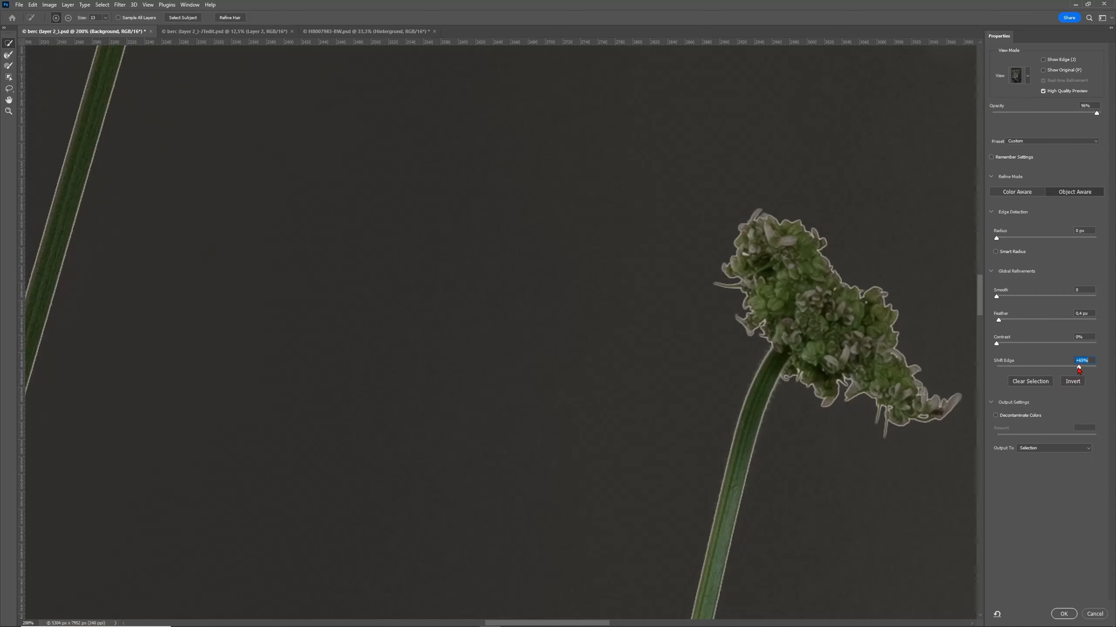
left_click_drag(1079, 371, 1034, 373)
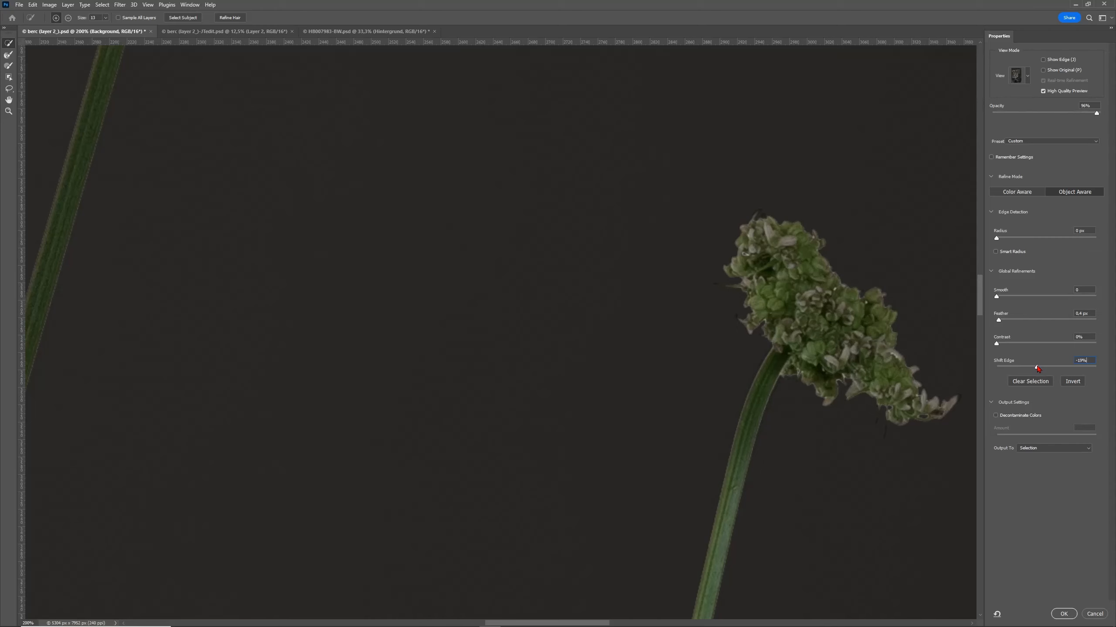
mouse_move(1037, 369)
left_mouse_down()
mouse_move(1050, 367)
mouse_move(1035, 370)
left_mouse_up()
key("Return")
scroll(623, 567, "left", 10)
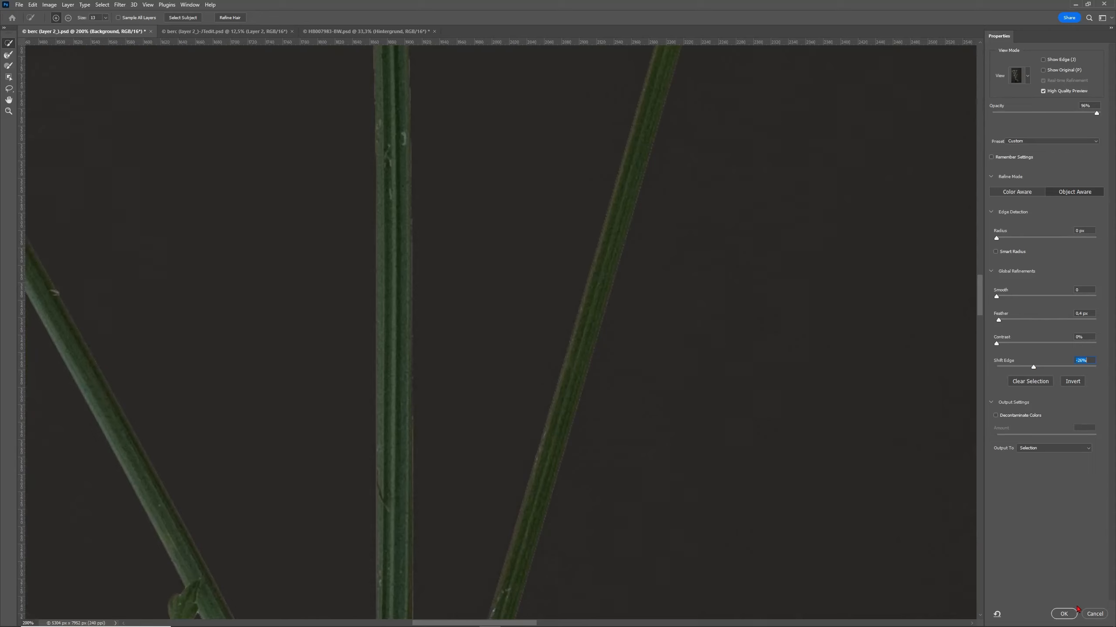
left_click(1066, 617)
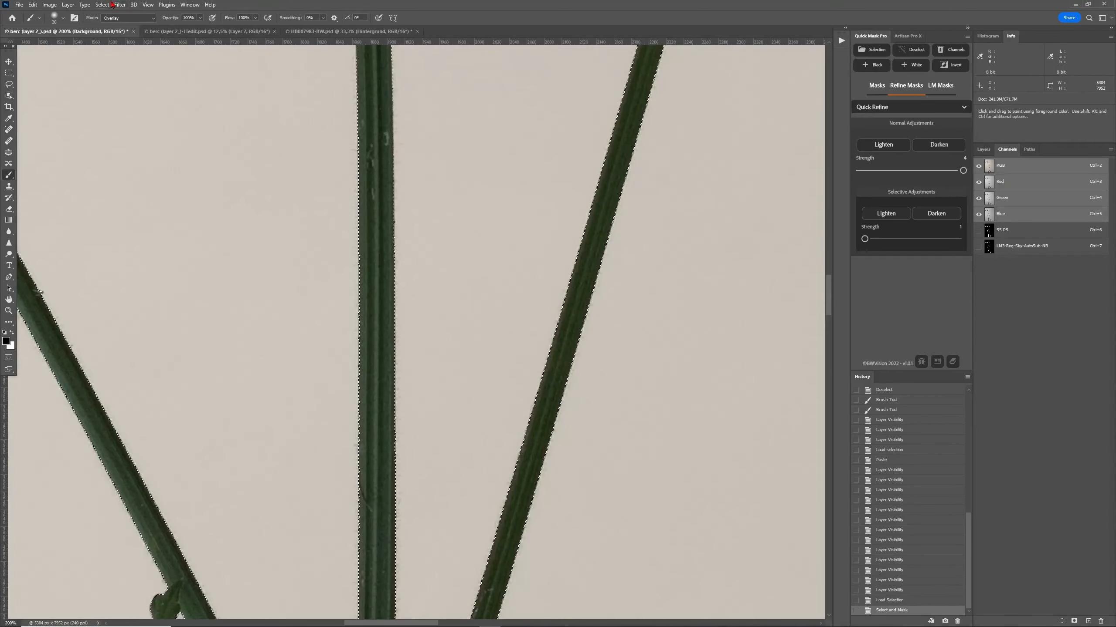
Save the refined selection as a new channel named "Optimized f 0.4 shift -29".
left_click(113, 5)
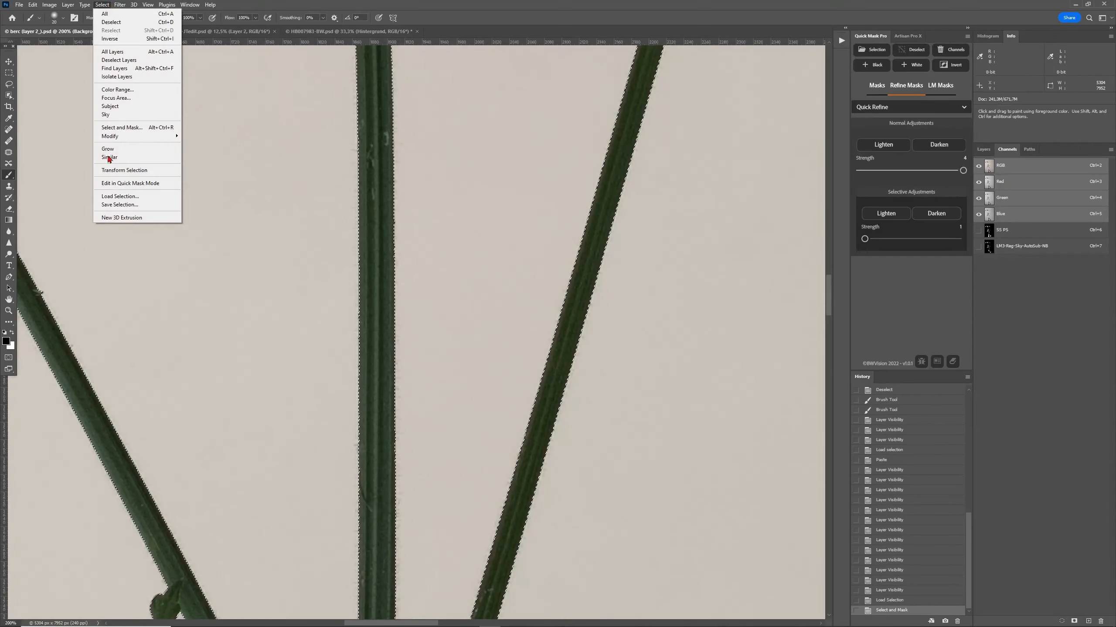
left_click(132, 197)
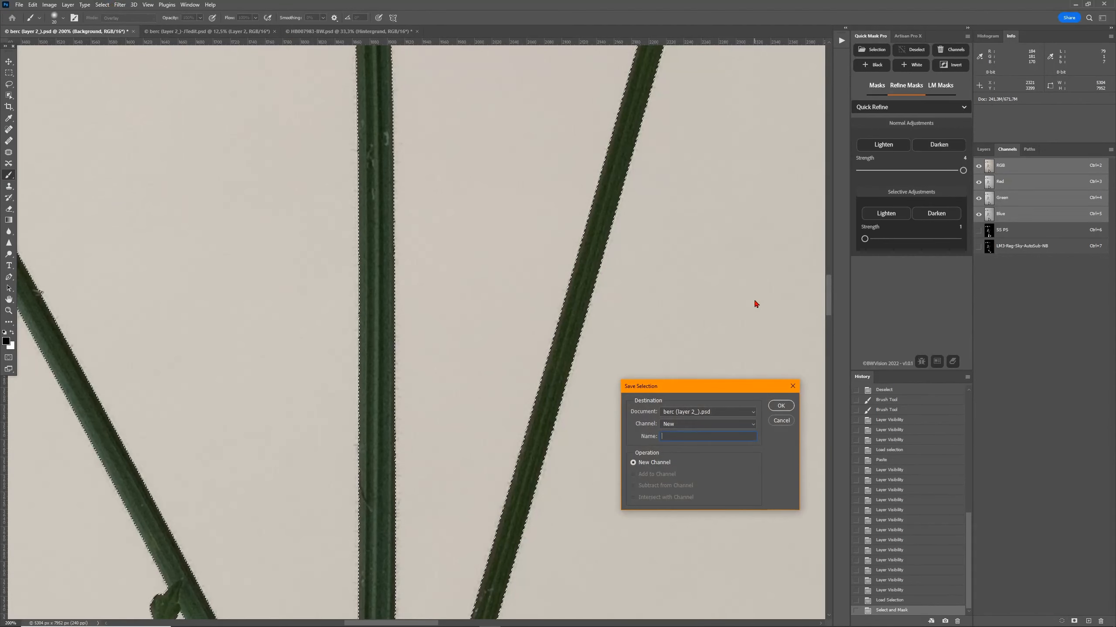
type("Optimized f 0.4 shift -29")
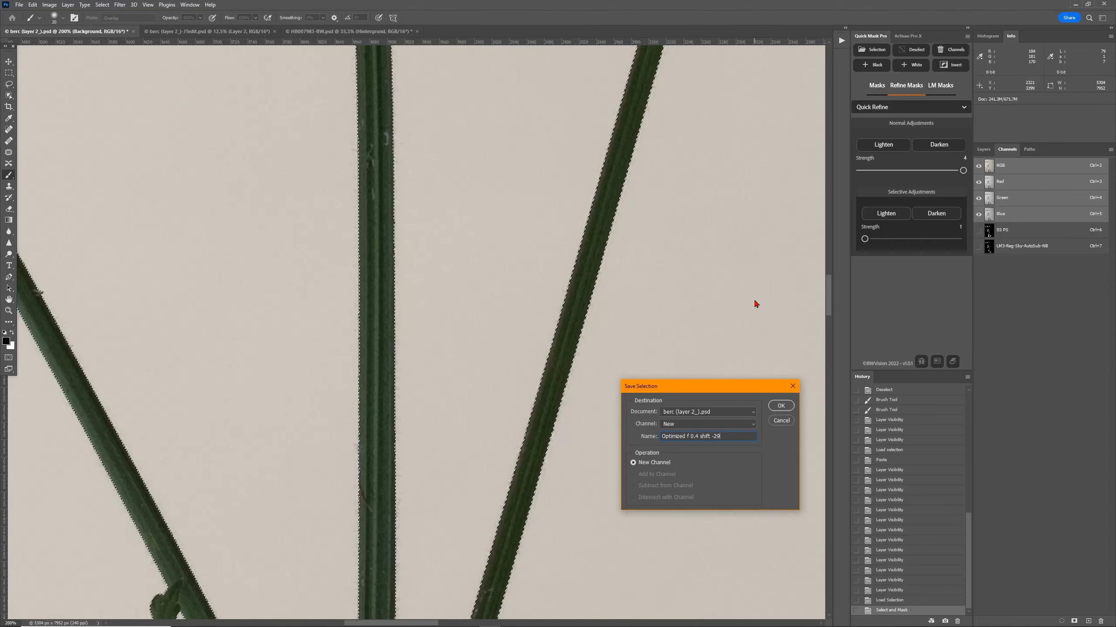
key("Return")
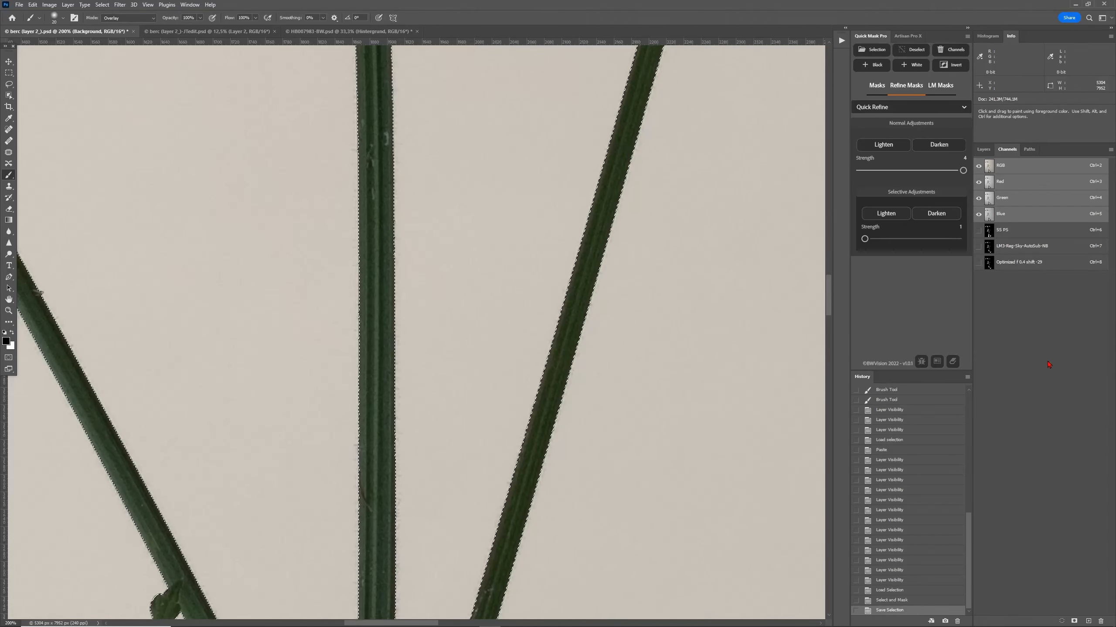
Check the new Optimized channel, restore the RGB composite, and deselect the plant.
left_click(1026, 263)
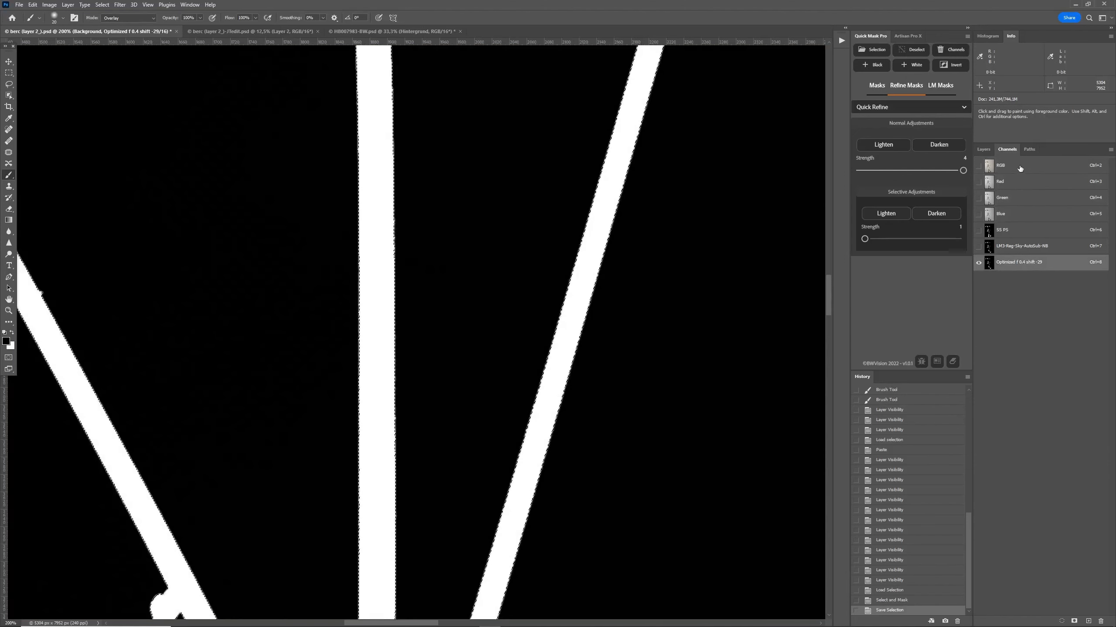
left_click(1020, 167)
left_click(912, 49)
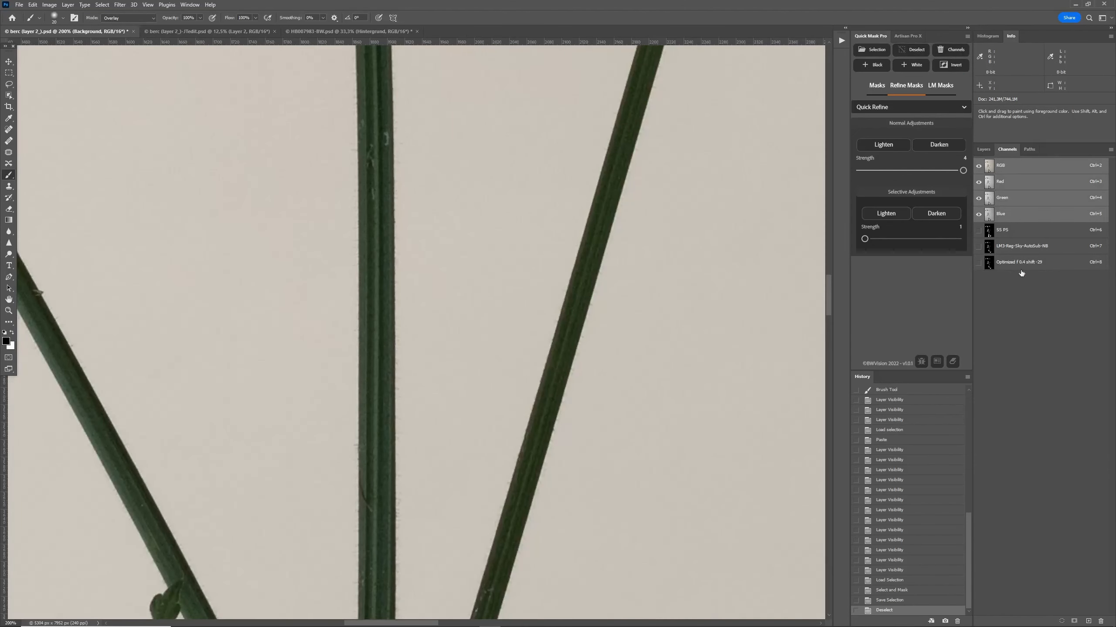
Compare Group 3 with the original for the whole image, leaving Group 3 hidden and Group 2 shown.
left_click(988, 152)
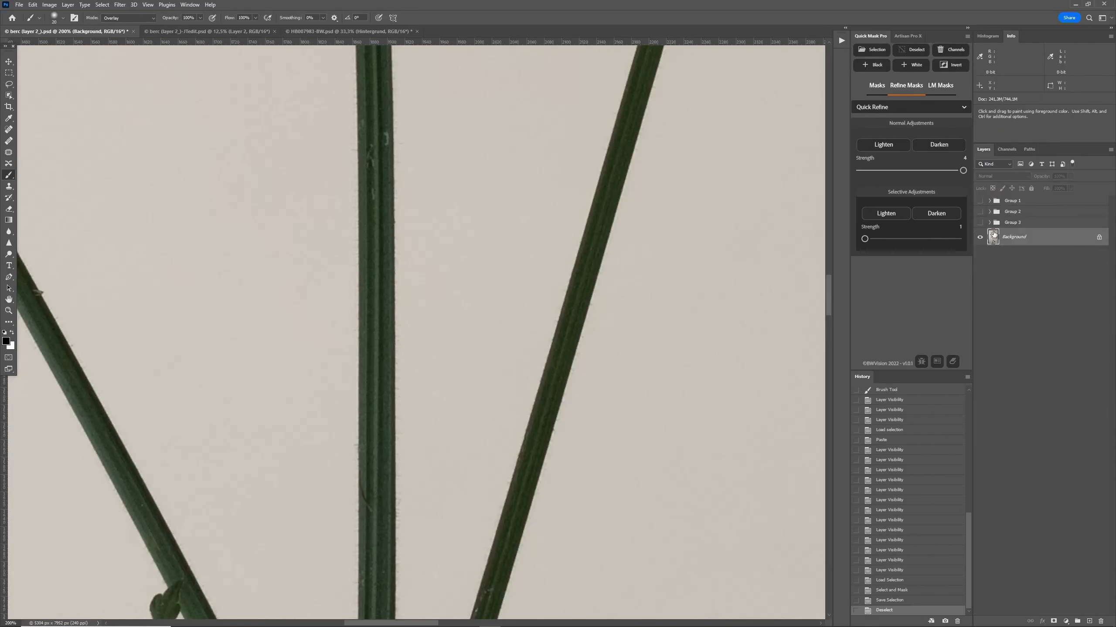
left_click(980, 223)
key("ctrl+0")
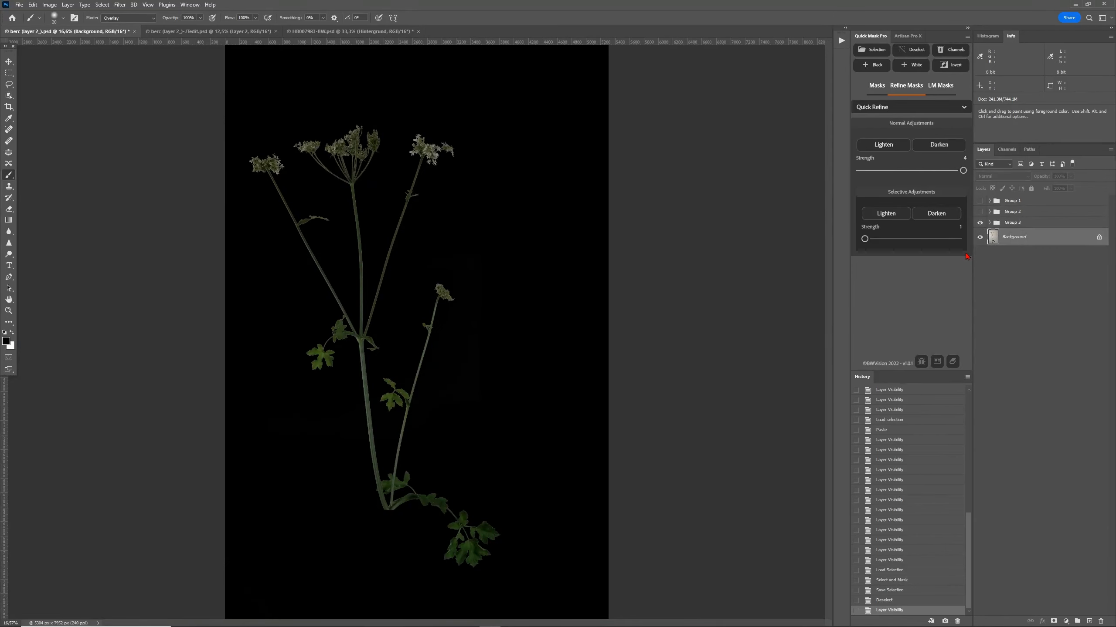
left_click(981, 222)
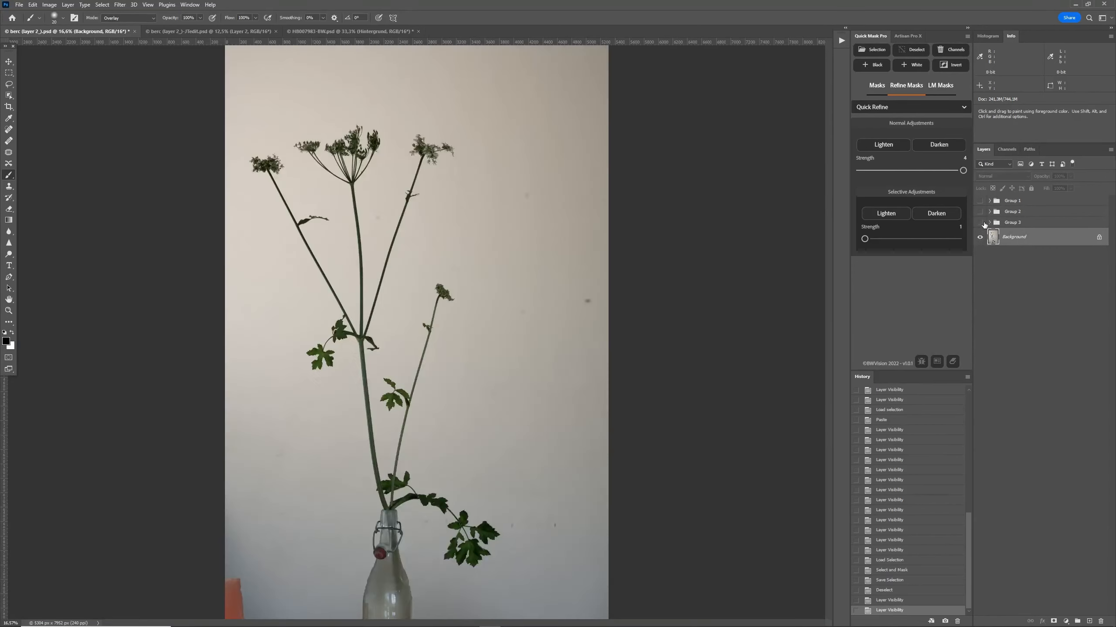
left_click(980, 213)
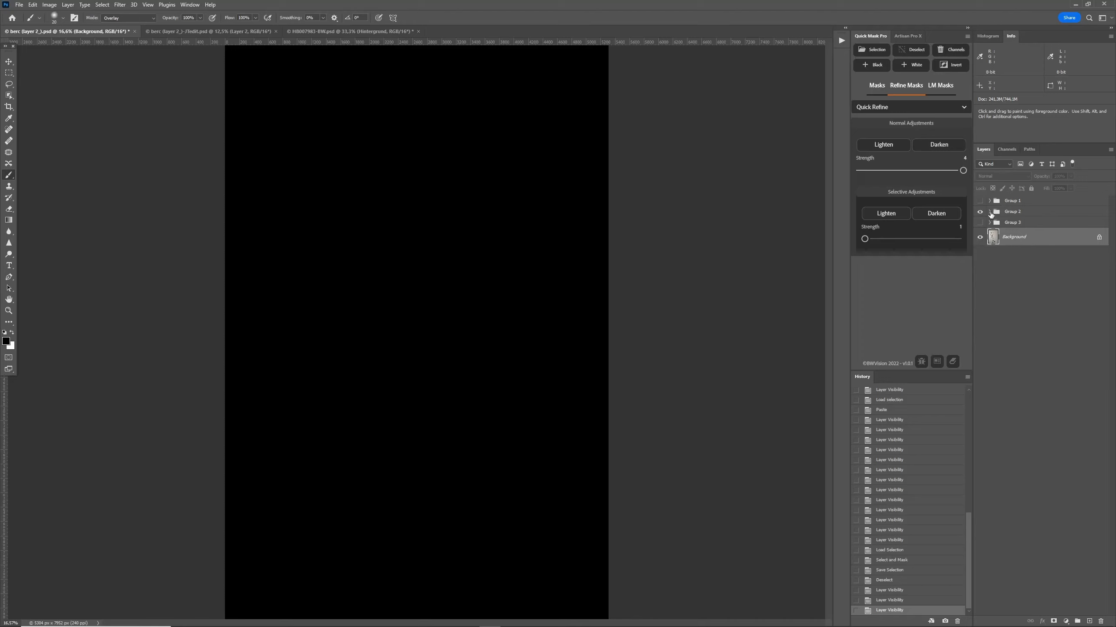
Expand Group 2 and load the saved optimized channel as a new selection on the Background layer.
left_click(990, 212)
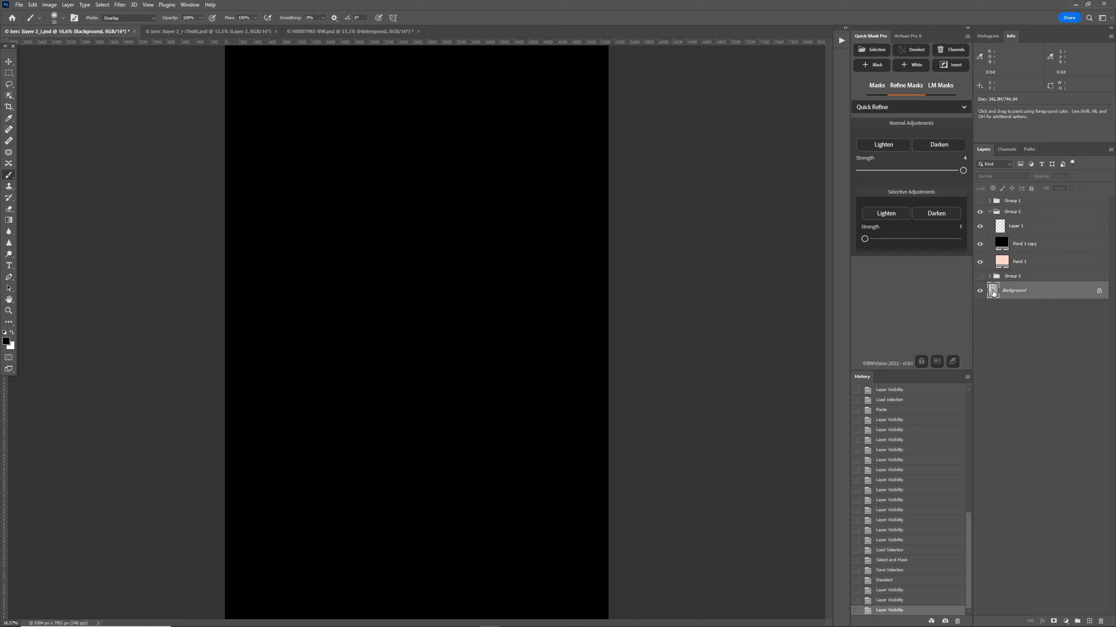
left_click(104, 5)
left_click(178, 196)
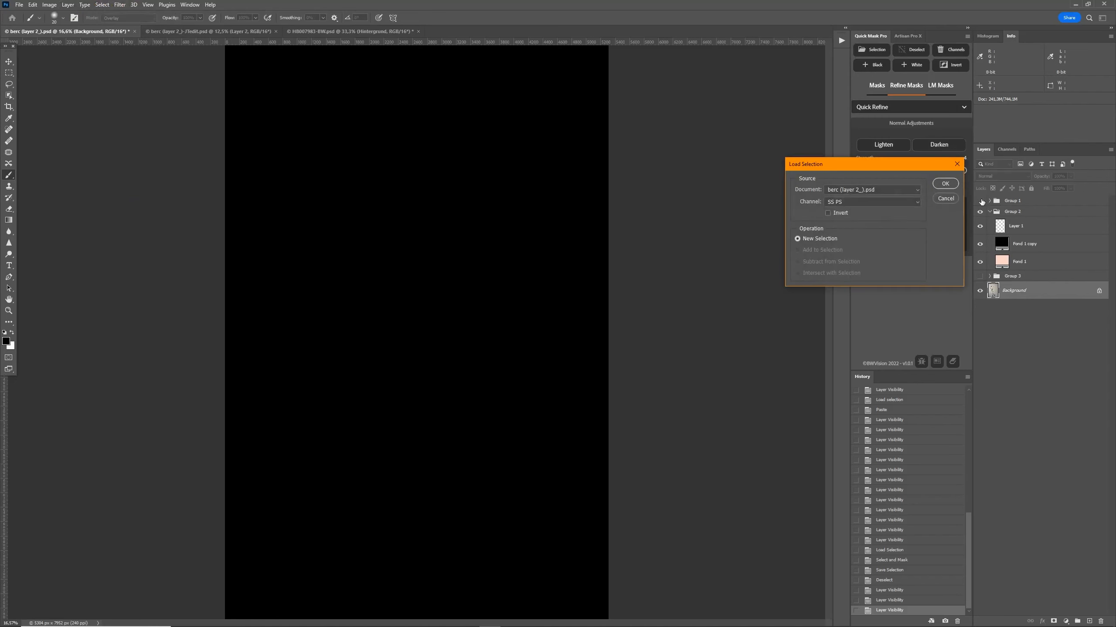
left_click(899, 202)
left_click(881, 226)
left_click(945, 184)
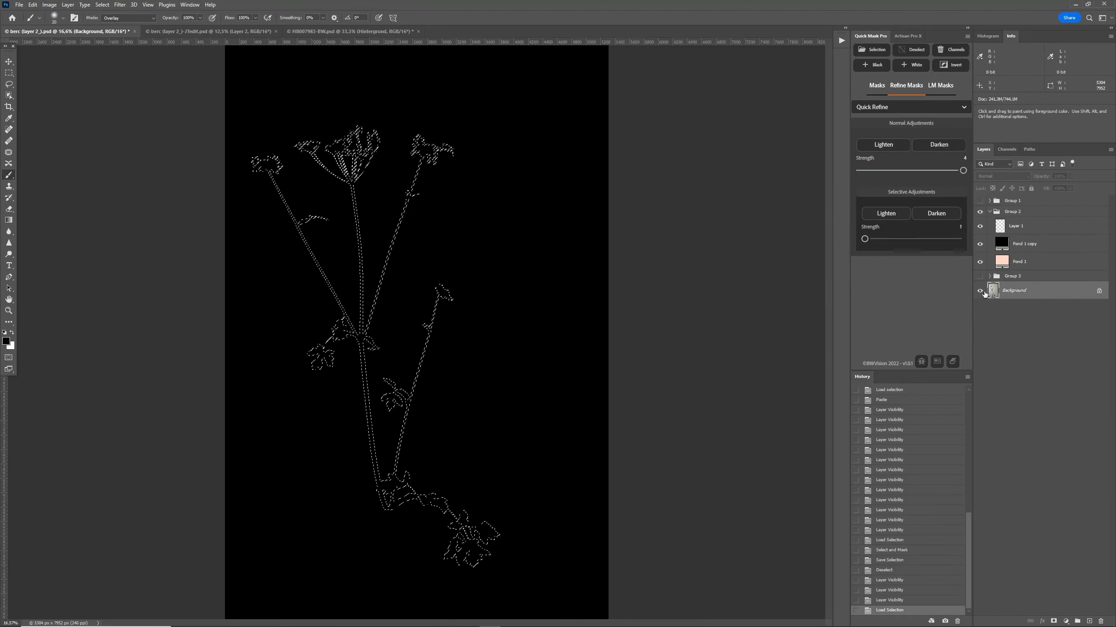
Copy the selected plant from the Background layer and paste it into Layer 1 of Group 2.
left_click(34, 4)
left_click(34, 5)
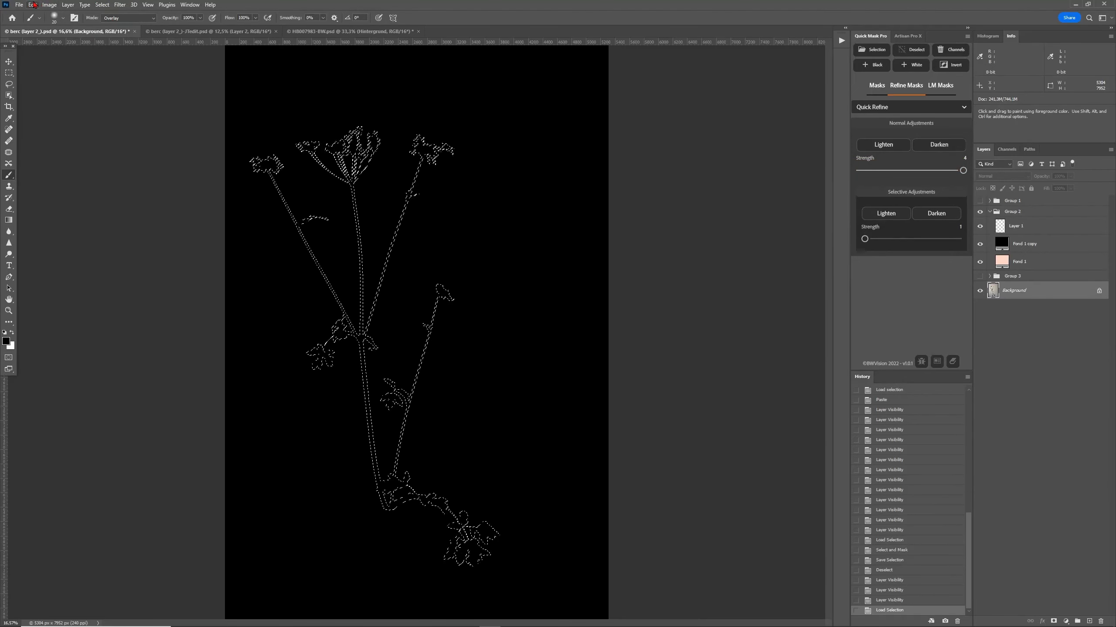
left_click(34, 5)
left_click(41, 65)
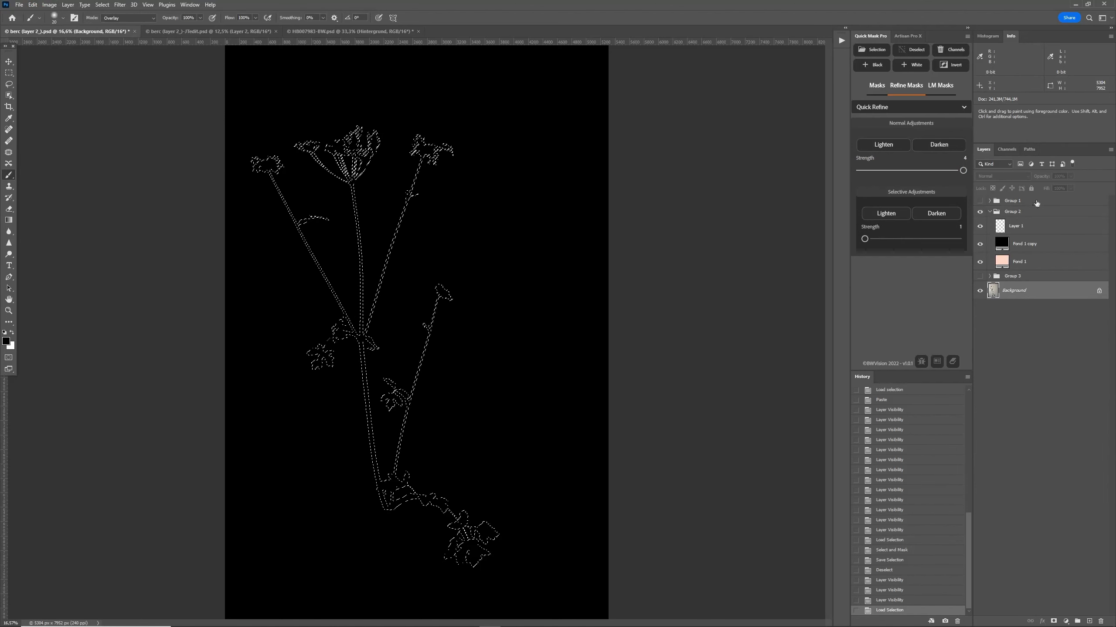
left_click(1015, 228)
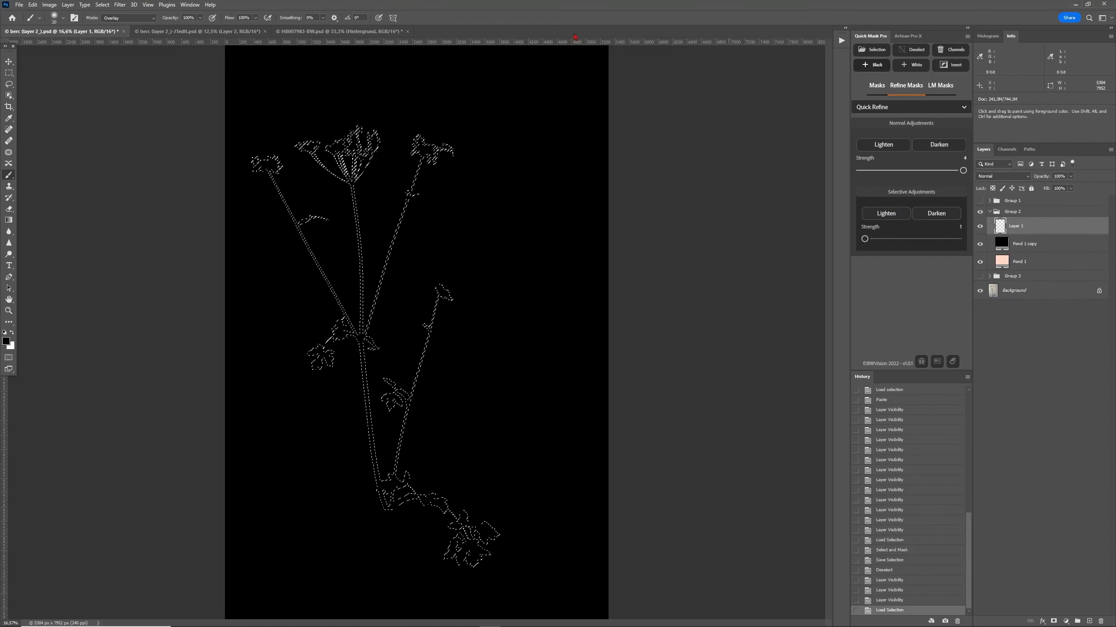
left_click(33, 4)
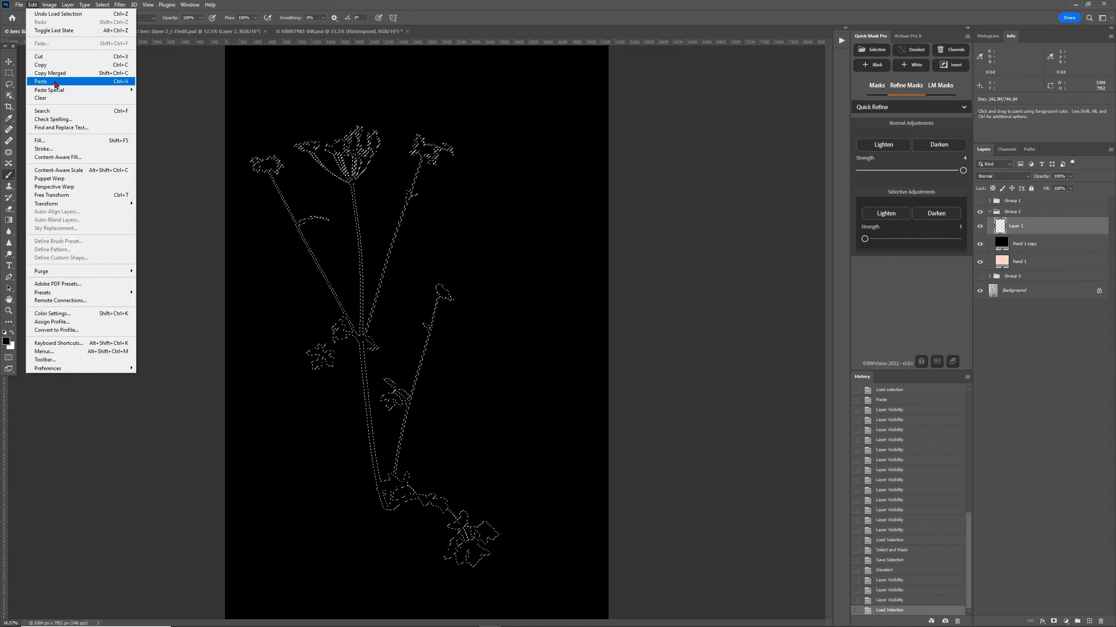
left_click(41, 81)
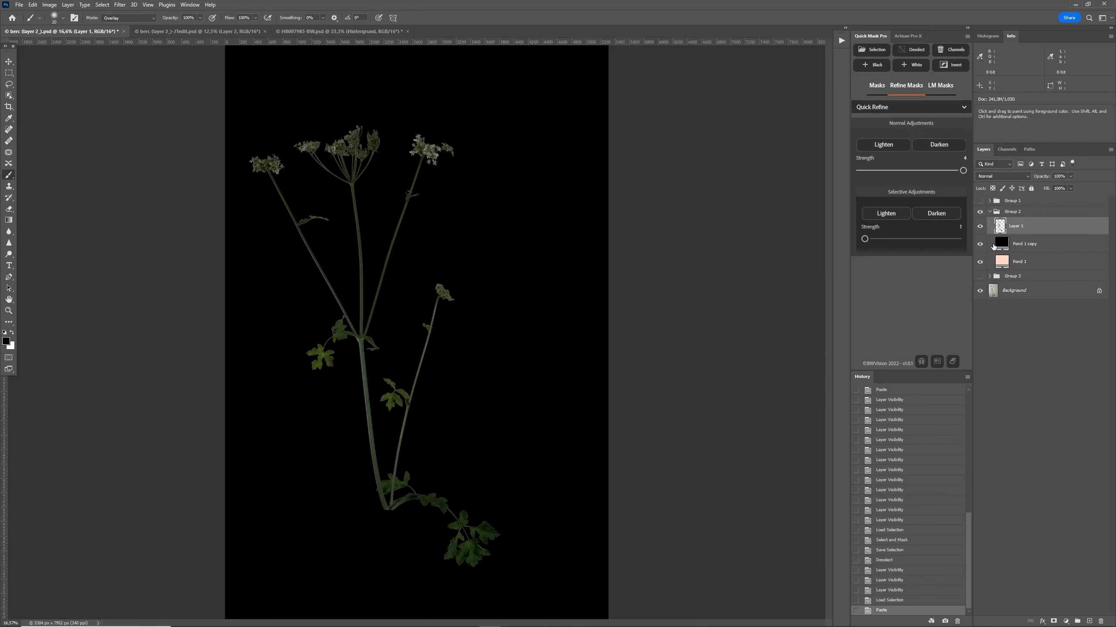
Hide Group 2's black fill and examine the cutout's stem and flower-head edges closely against the pink background.
key("ctrl+plus")
key("ctrl+plus")
key("ctrl+plus")
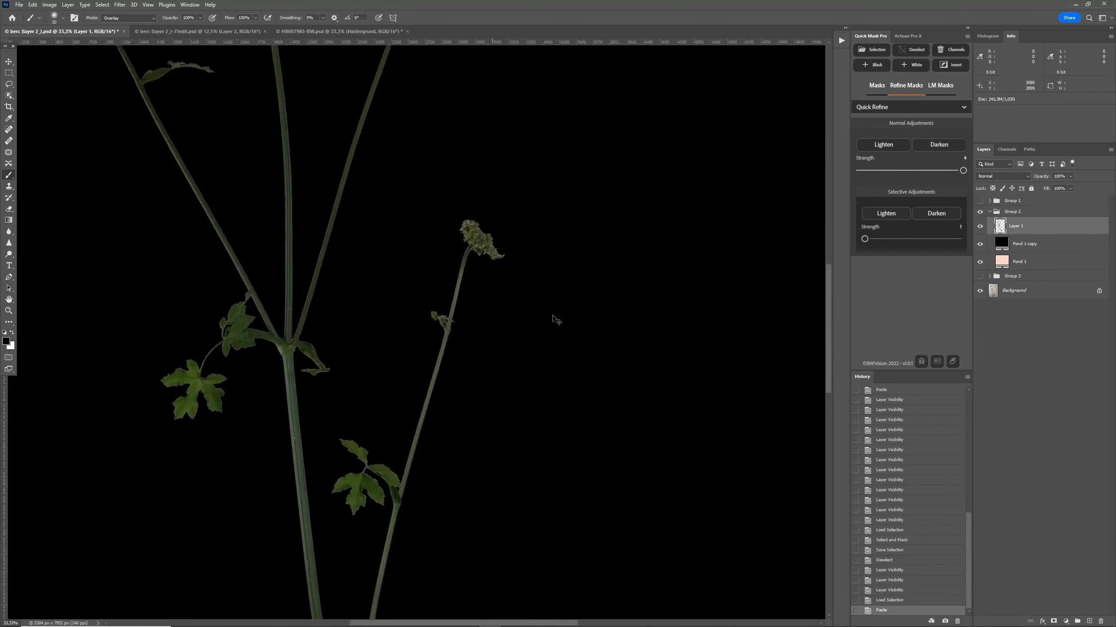
scroll(553, 315, "up", 3)
scroll(553, 315, "up", 2)
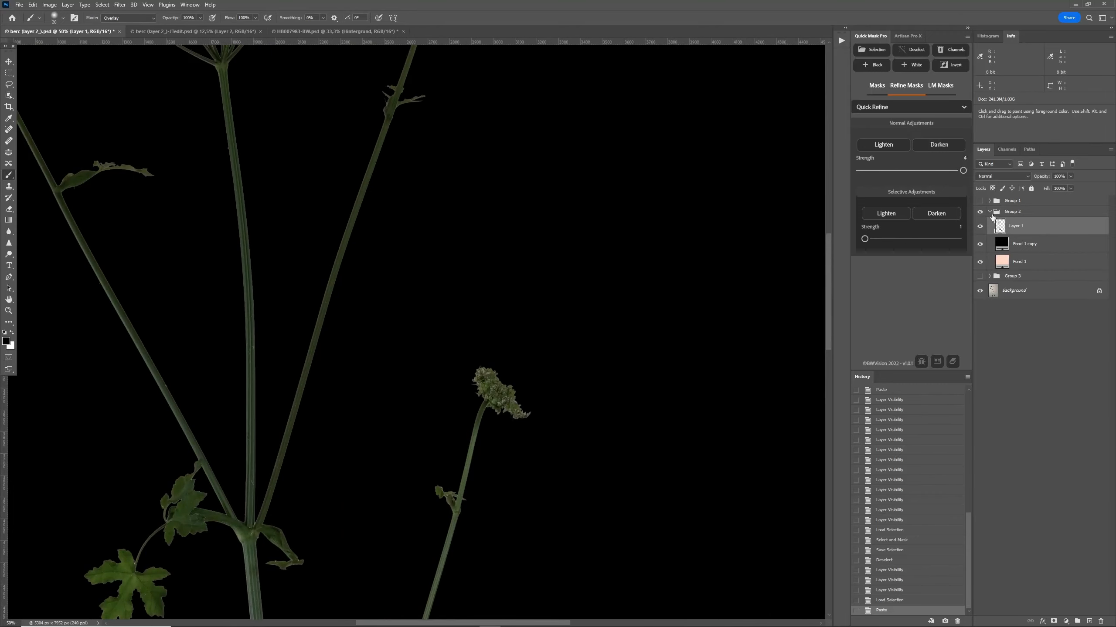
left_click(980, 243)
scroll(659, 296, "left", 1)
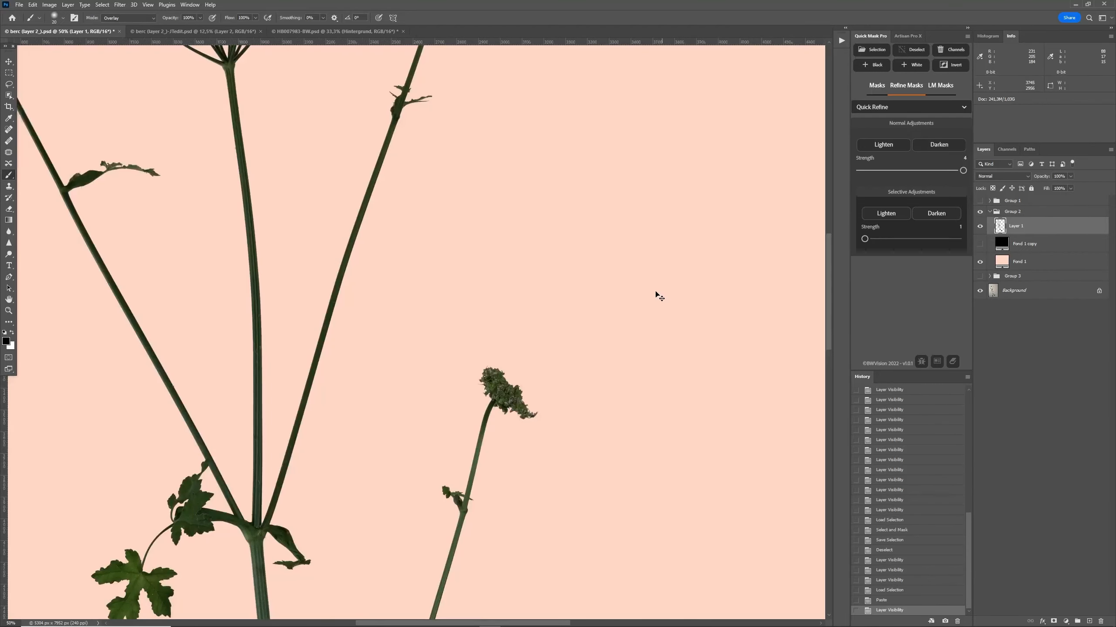
scroll(659, 297, "left", 8)
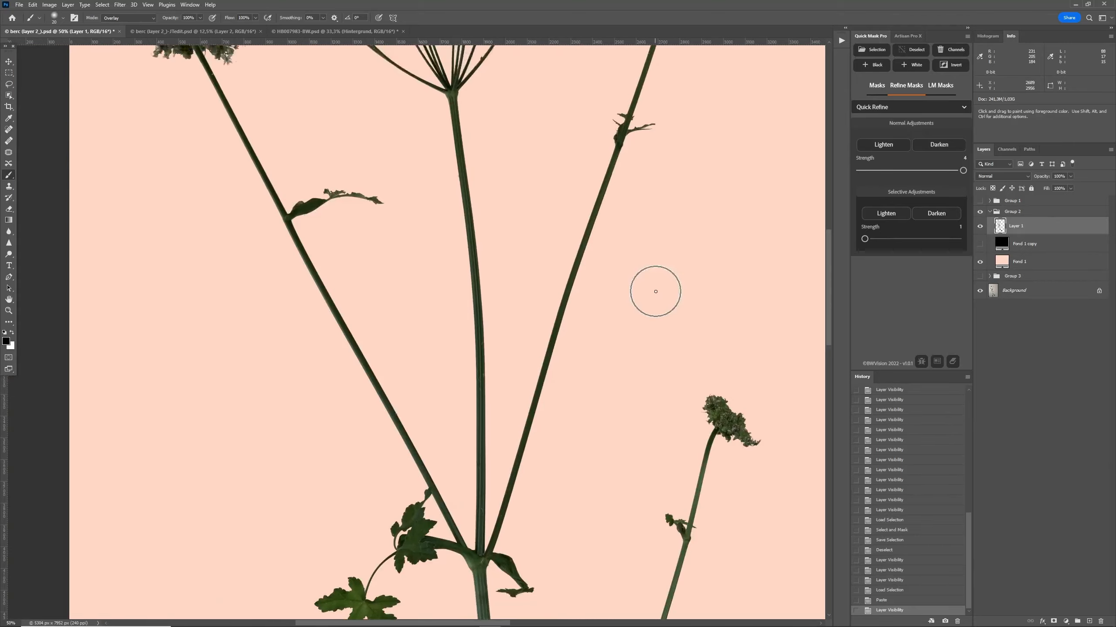
scroll(655, 292, "up", 5)
key("ctrl+plus")
key("ctrl+plus")
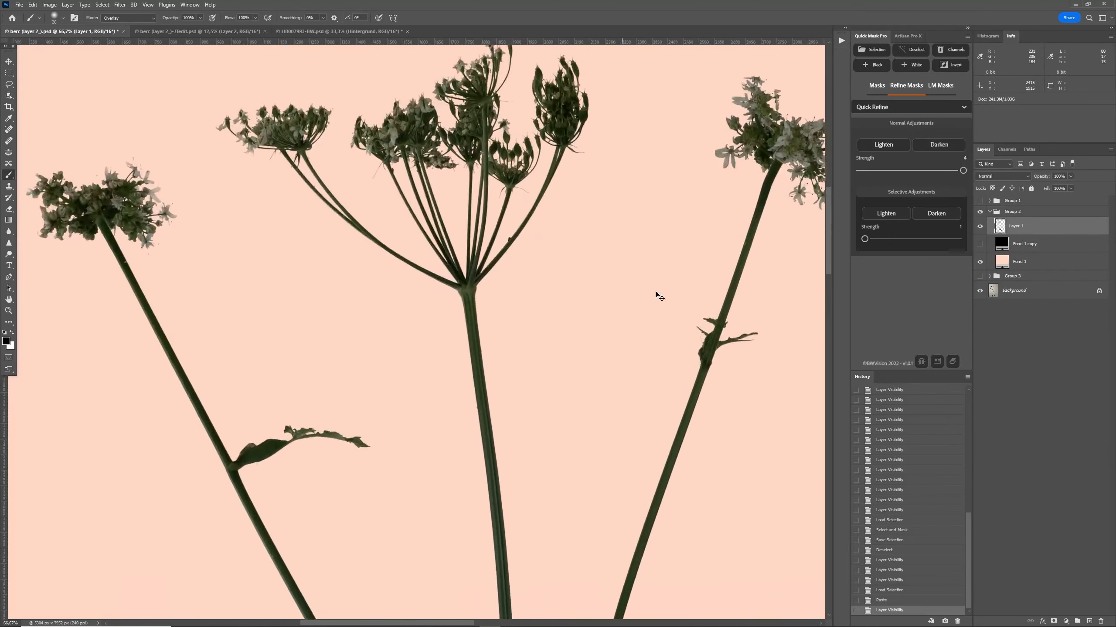
key("ctrl+plus")
scroll(652, 296, "down", 1)
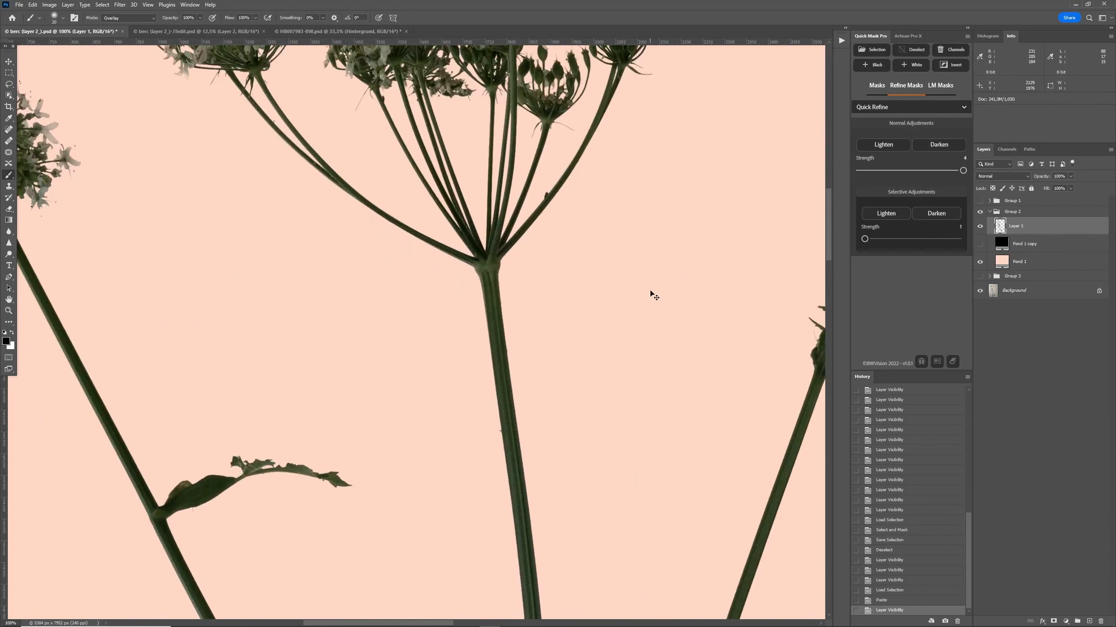
key("ctrl+plus")
scroll(650, 294, "right", 5)
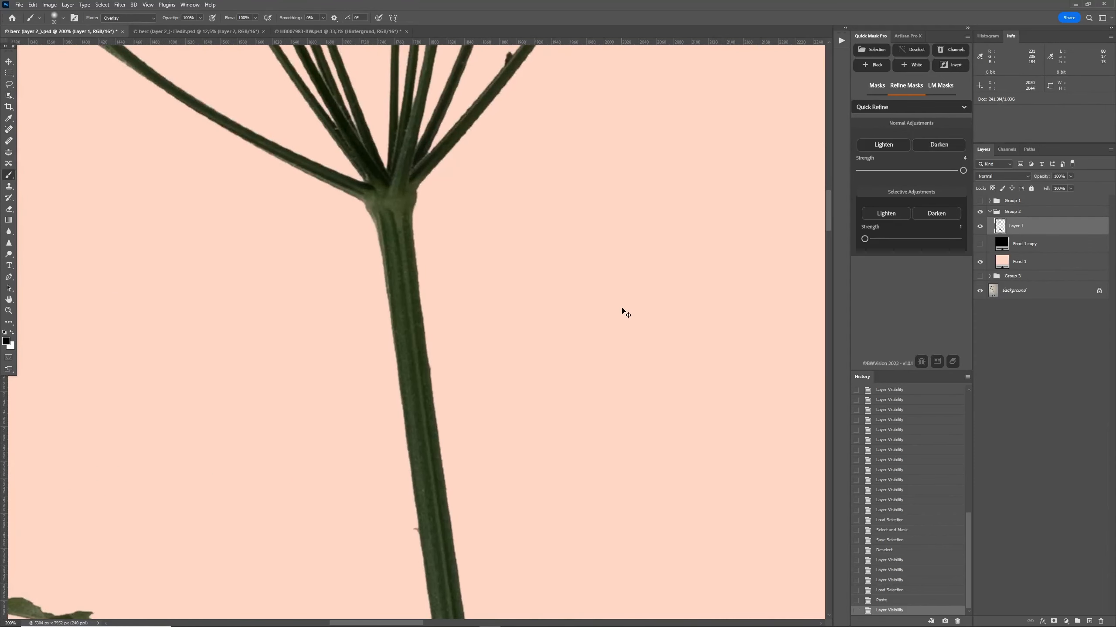
scroll(619, 314, "right", 3)
key("ctrl+plus")
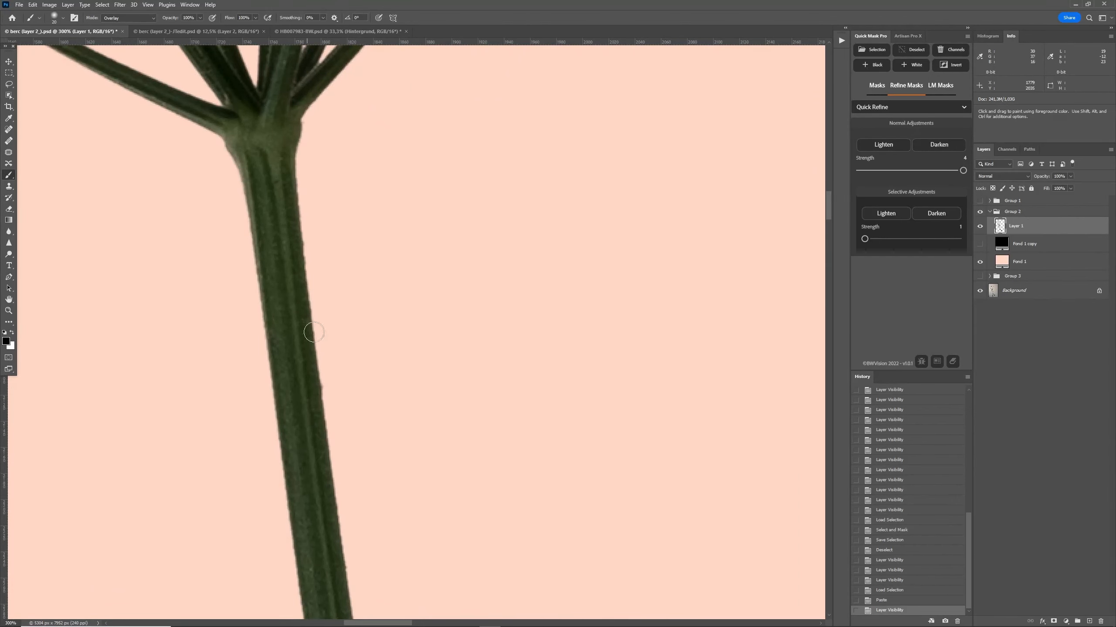
scroll(349, 388, "up", 15)
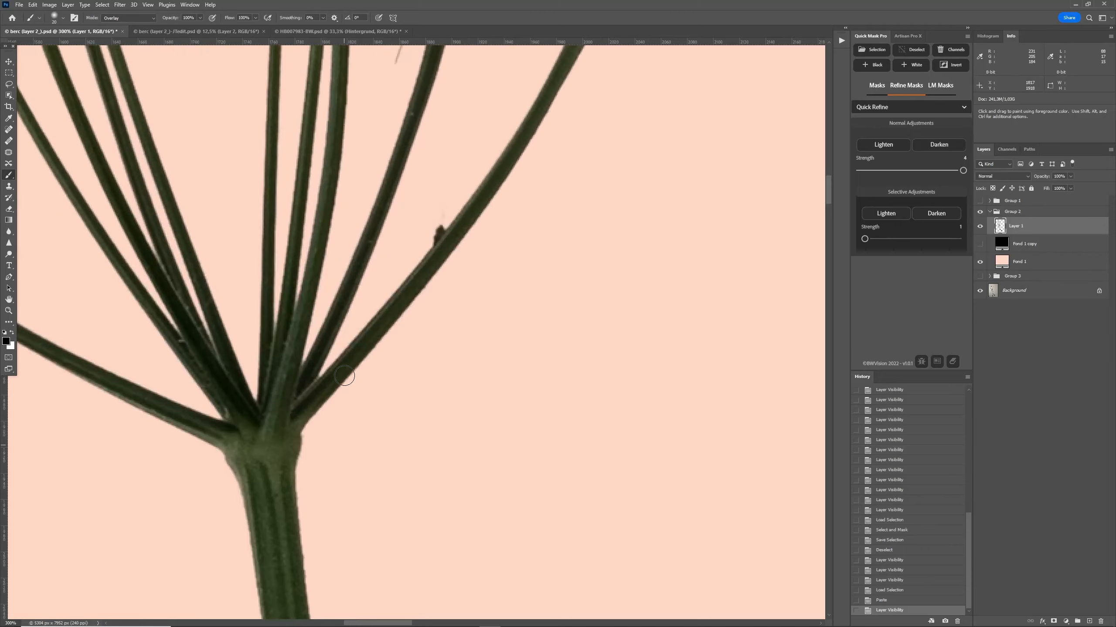
scroll(338, 363, "up", 1)
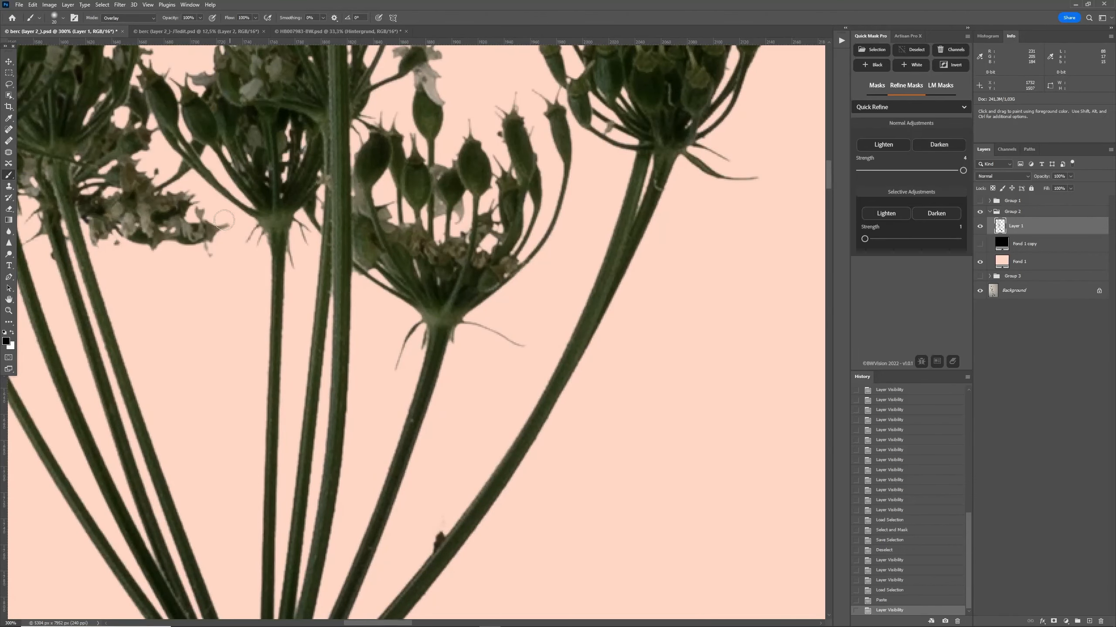
scroll(524, 214, "up", 4)
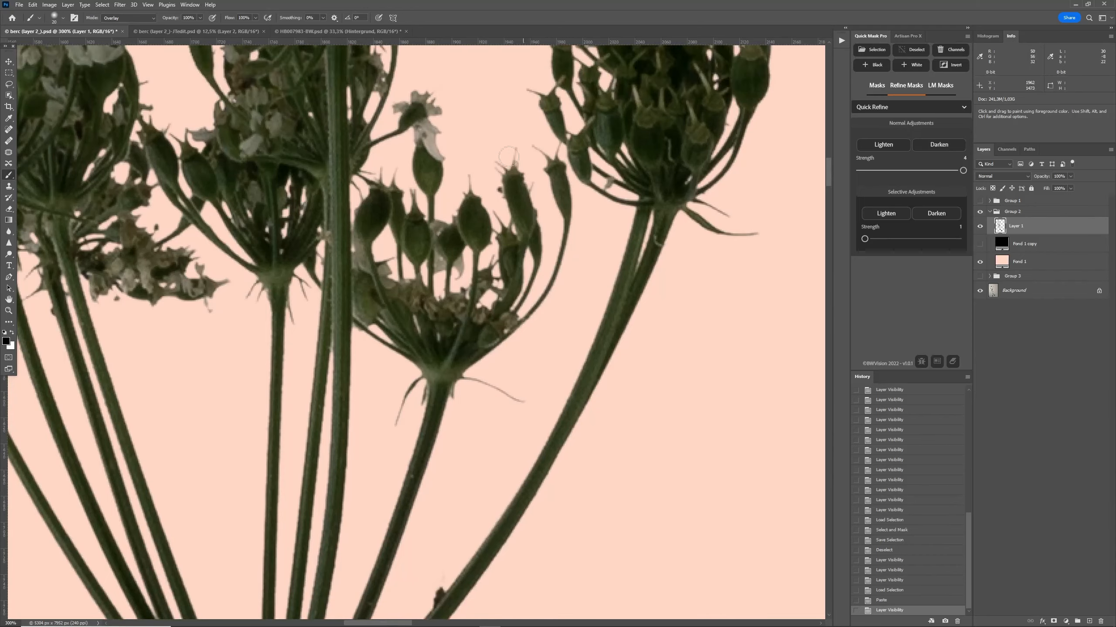
scroll(481, 309, "up", 5)
scroll(480, 308, "up", 15)
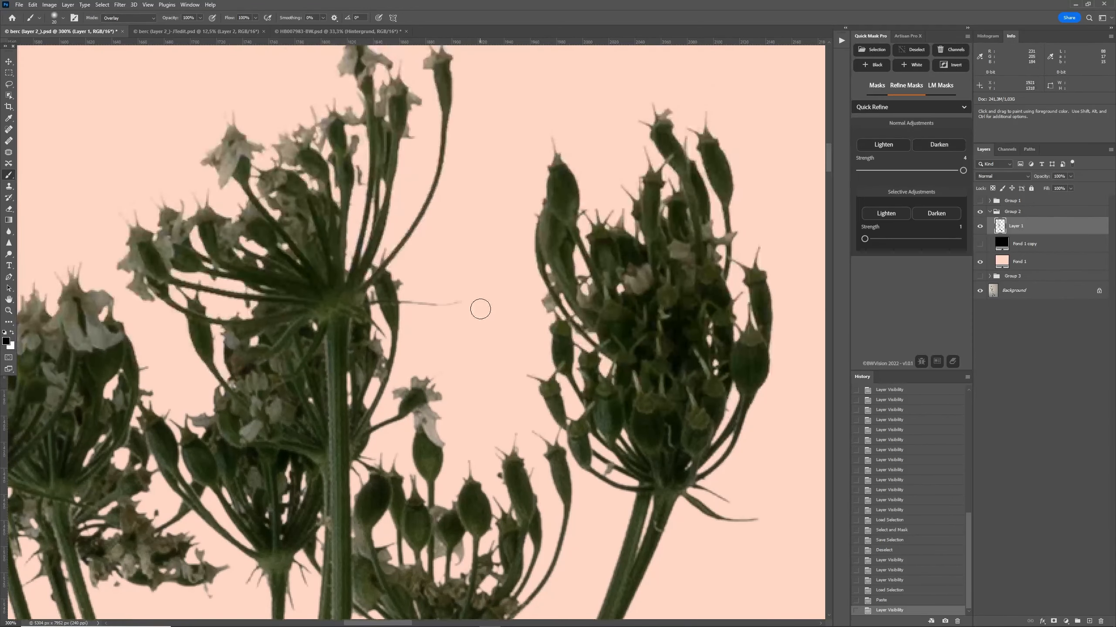
Show the black fill again and examine the flower heads' edges against the black background.
left_click(981, 245)
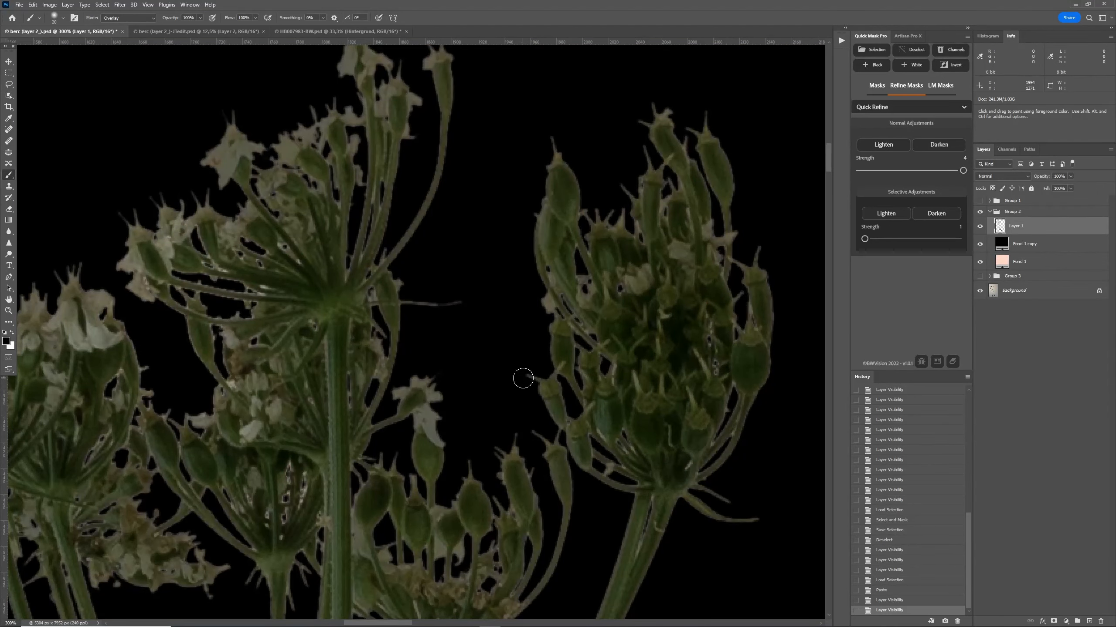
scroll(524, 374, "left", 18)
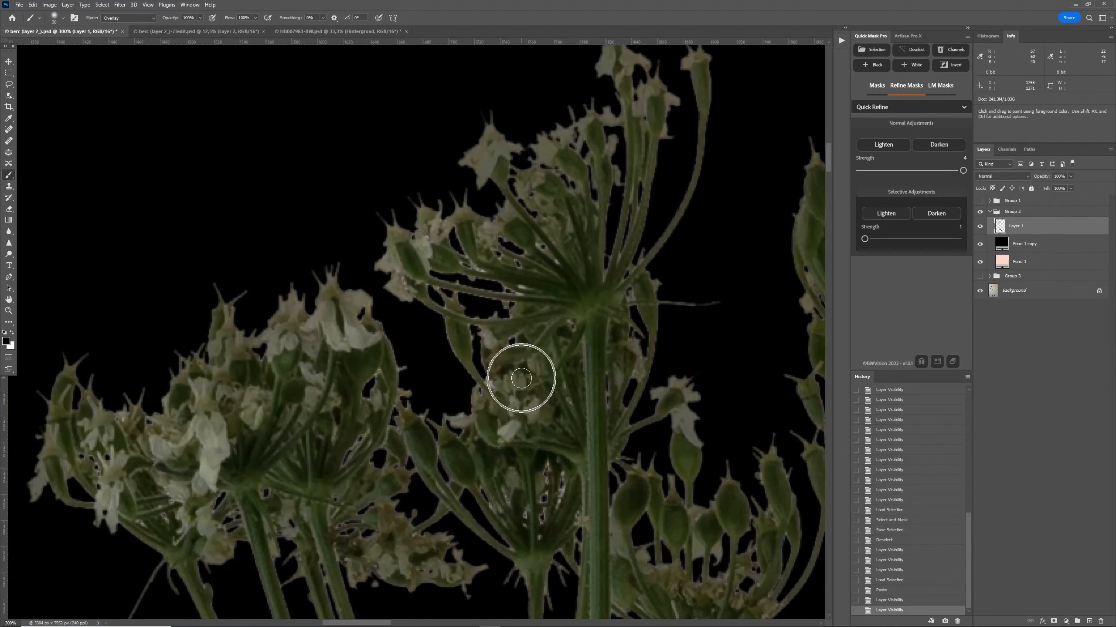
scroll(522, 381, "down", 10)
scroll(523, 388, "left", 1)
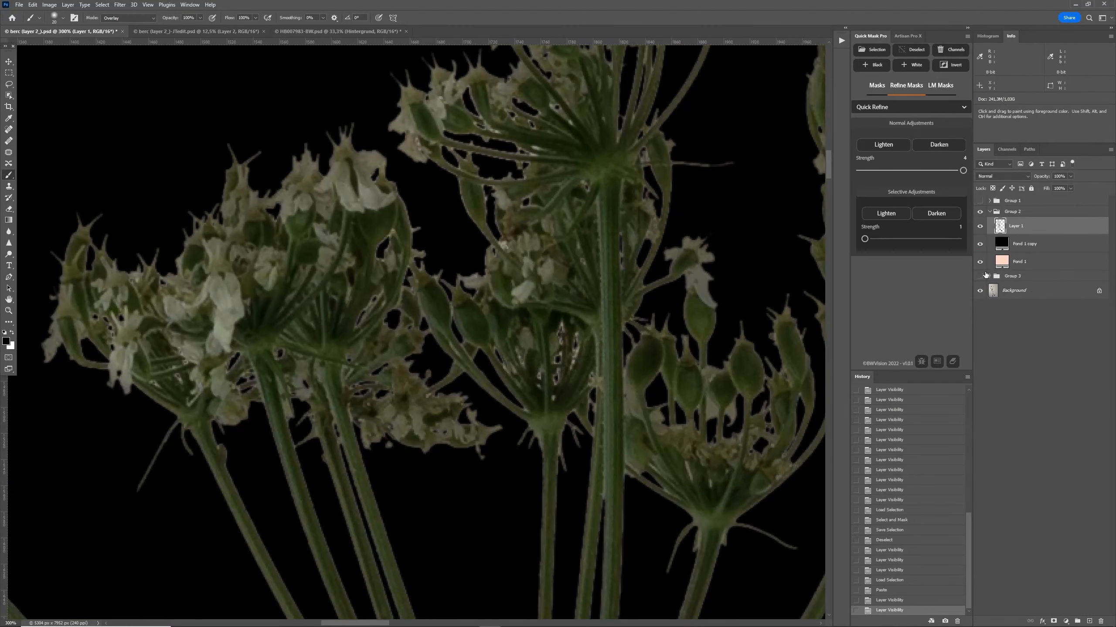
Collapse Group 2 and rename it "optimizedd", with Group 3 made visible beneath it.
left_click(990, 212)
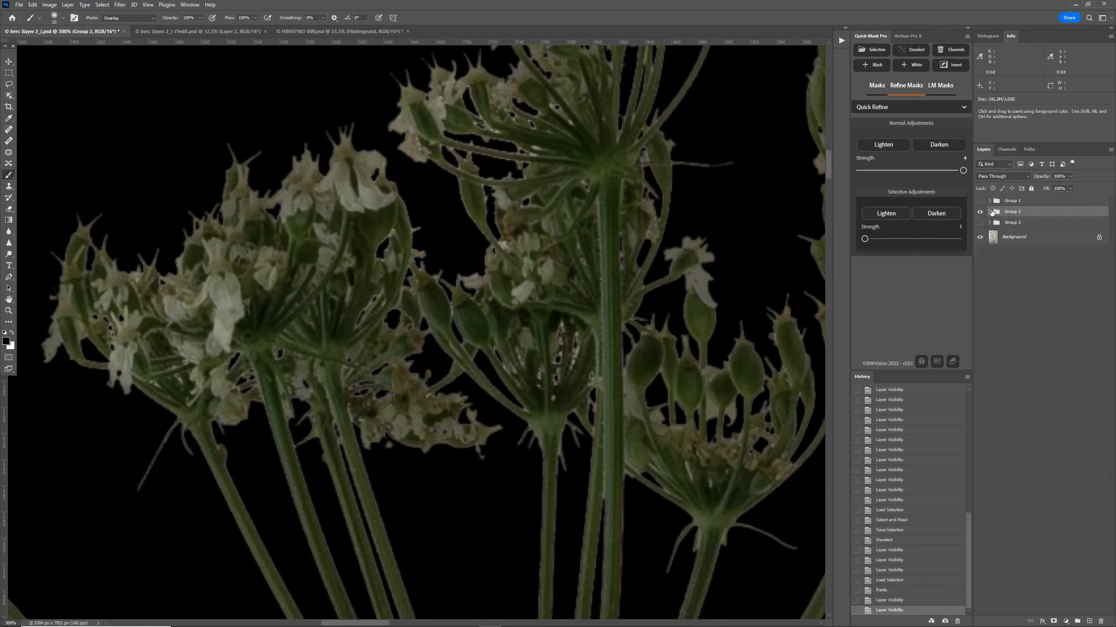
left_click(980, 223)
double_click(1009, 212)
type("optimizedd")
key("Return")
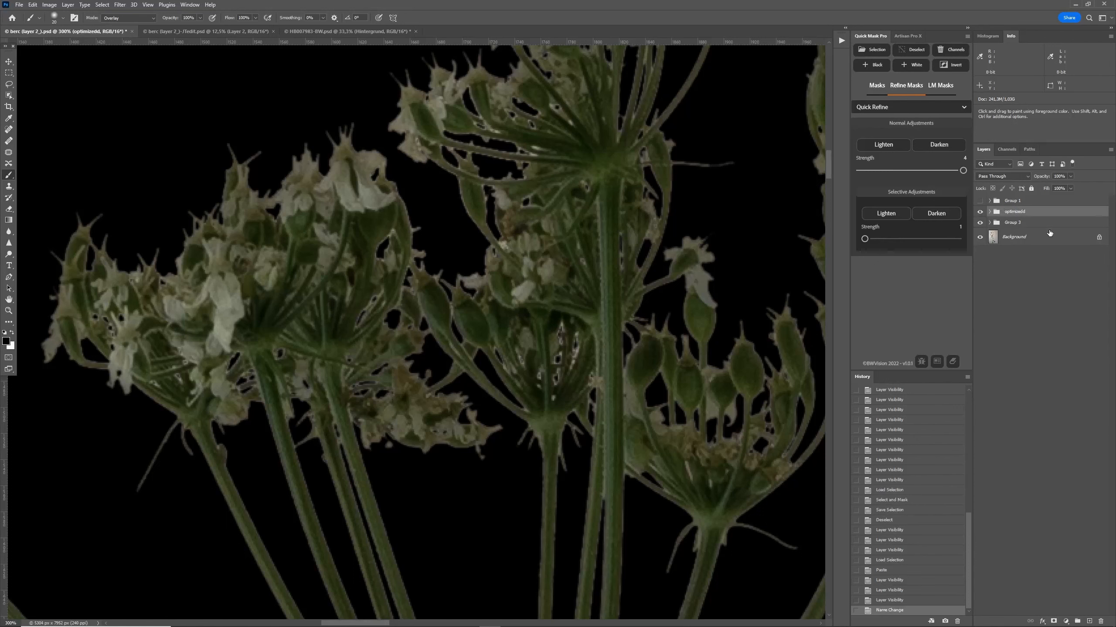
Rename Group 3 as "original".
double_click(1013, 222)
type("original")
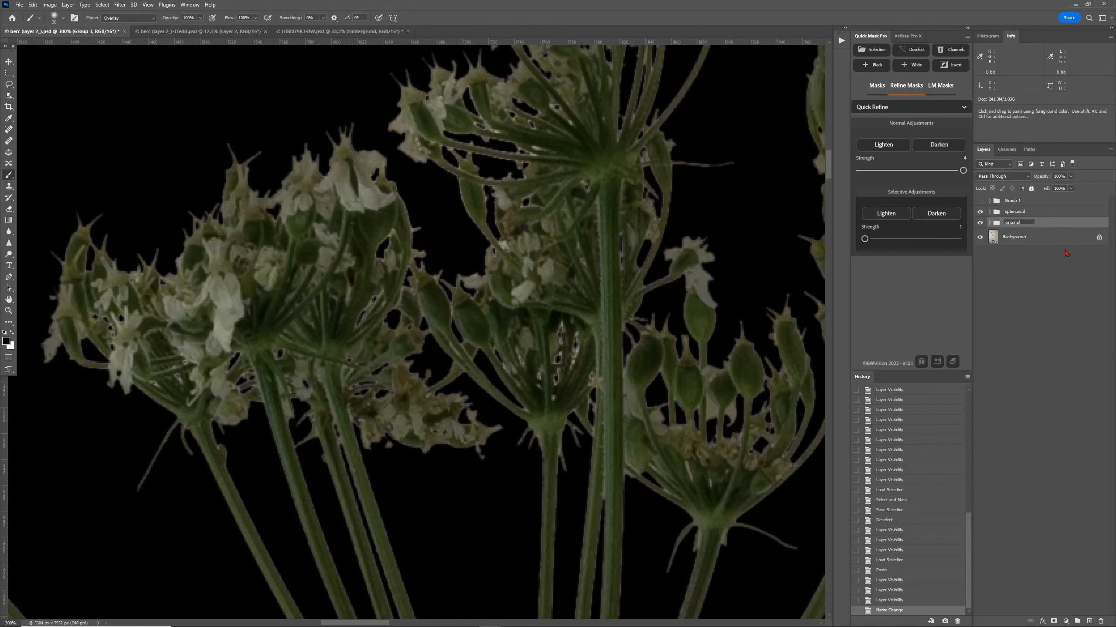
key("Return")
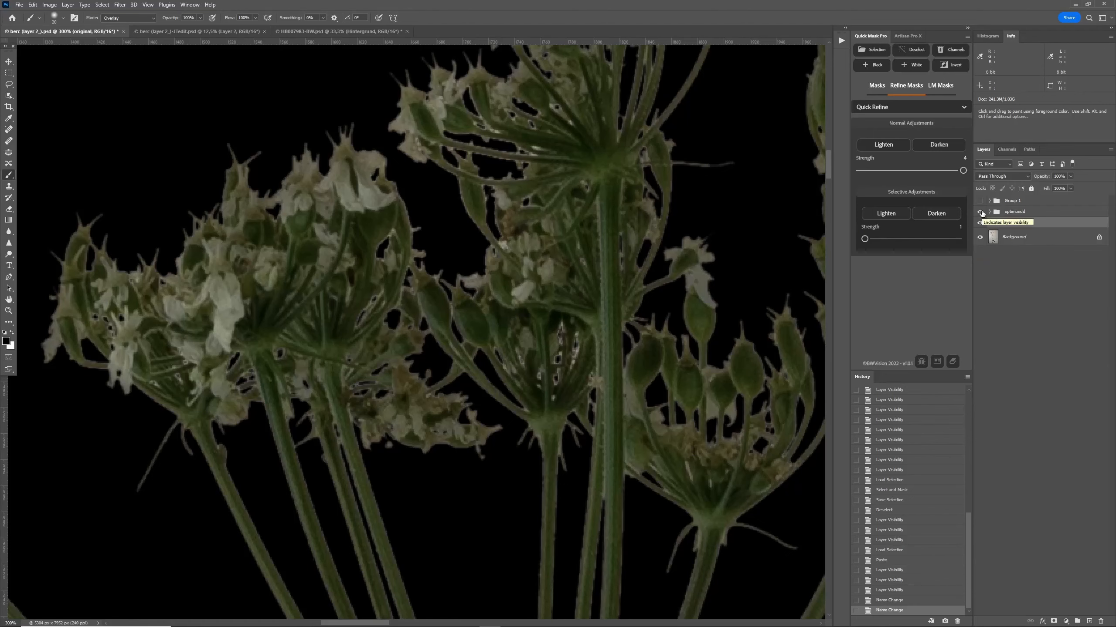
Compare the original and optimized cutouts' stem and flower edges on black by hiding and reshowing the optimized group.
left_click(980, 212)
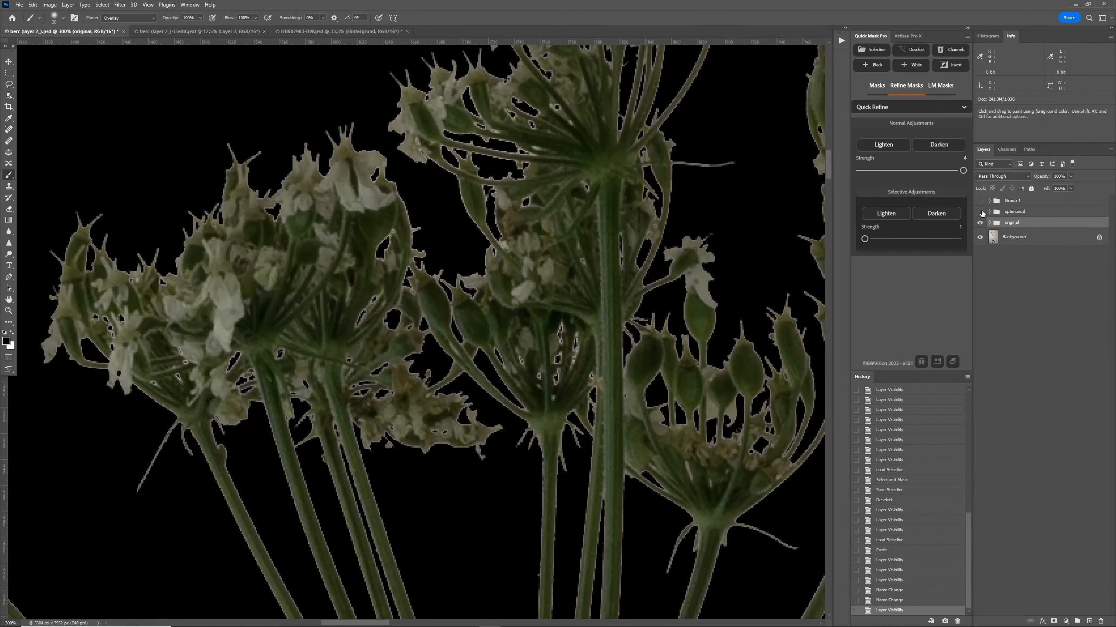
scroll(373, 498, "down", 5)
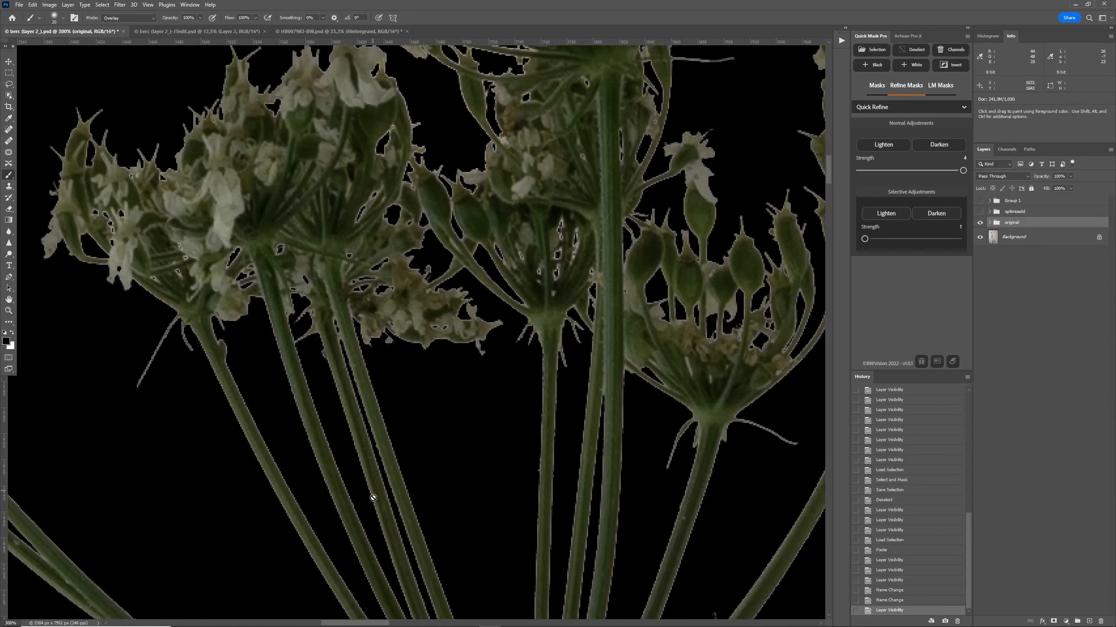
scroll(373, 498, "down", 2)
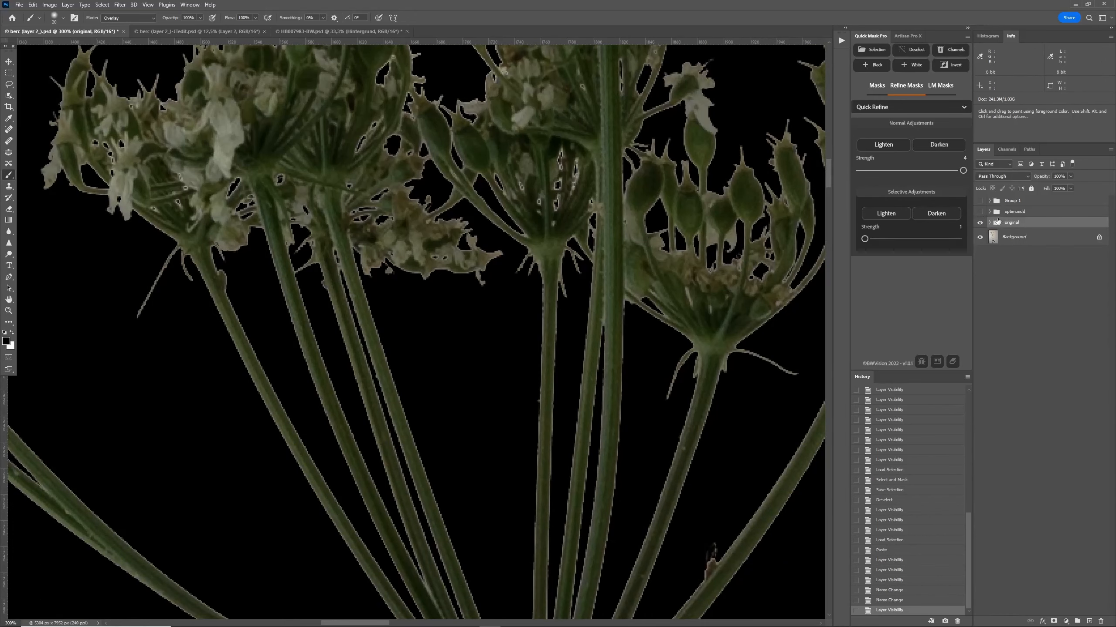
left_click(980, 212)
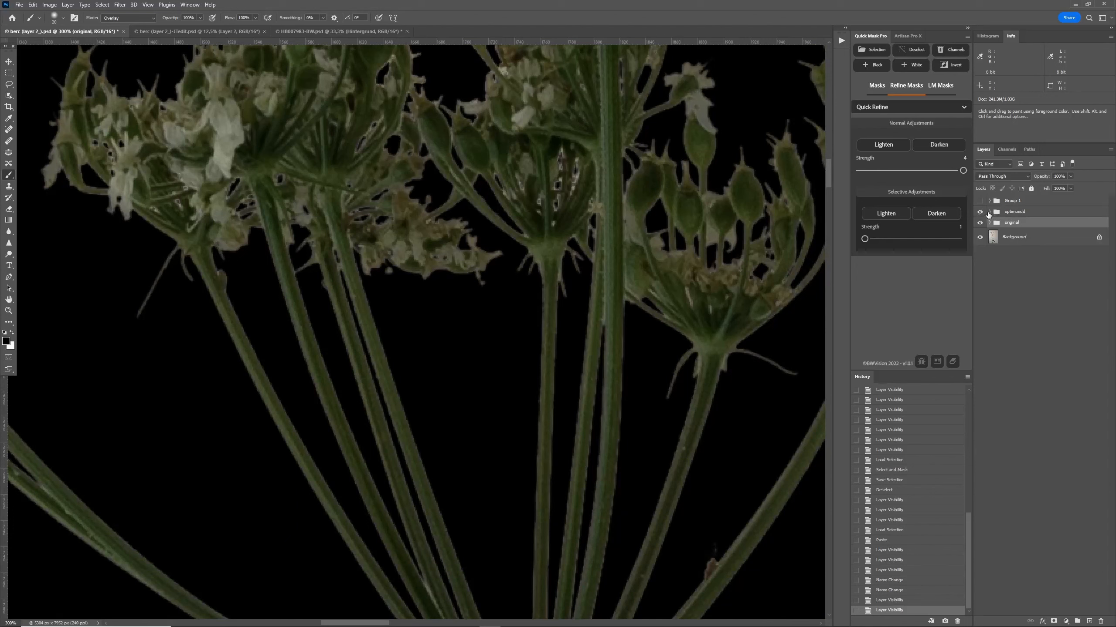
Compare the optimized cutout on the pink and black fills, close up and for the whole image, leaving the black fill shown.
left_click(989, 212)
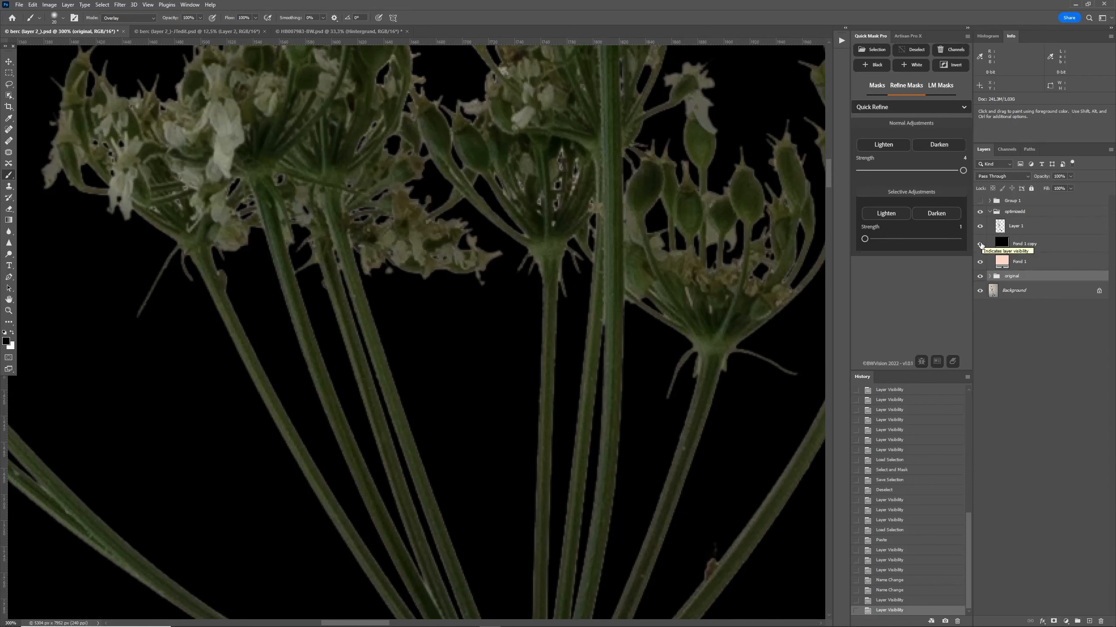
left_click(980, 245)
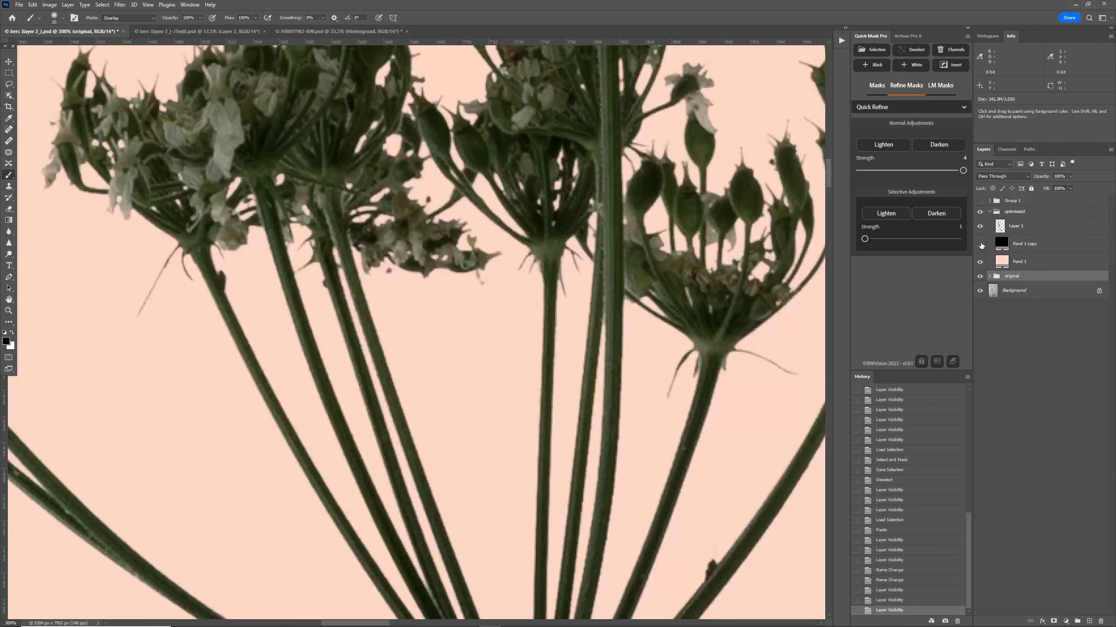
key("ctrl+0")
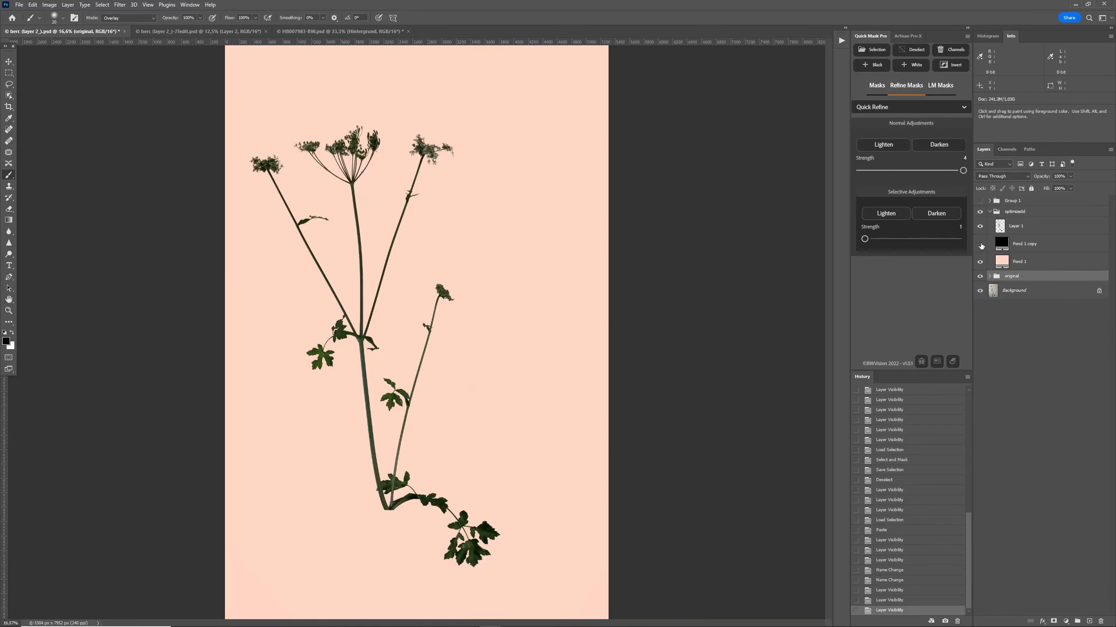
left_click(980, 244)
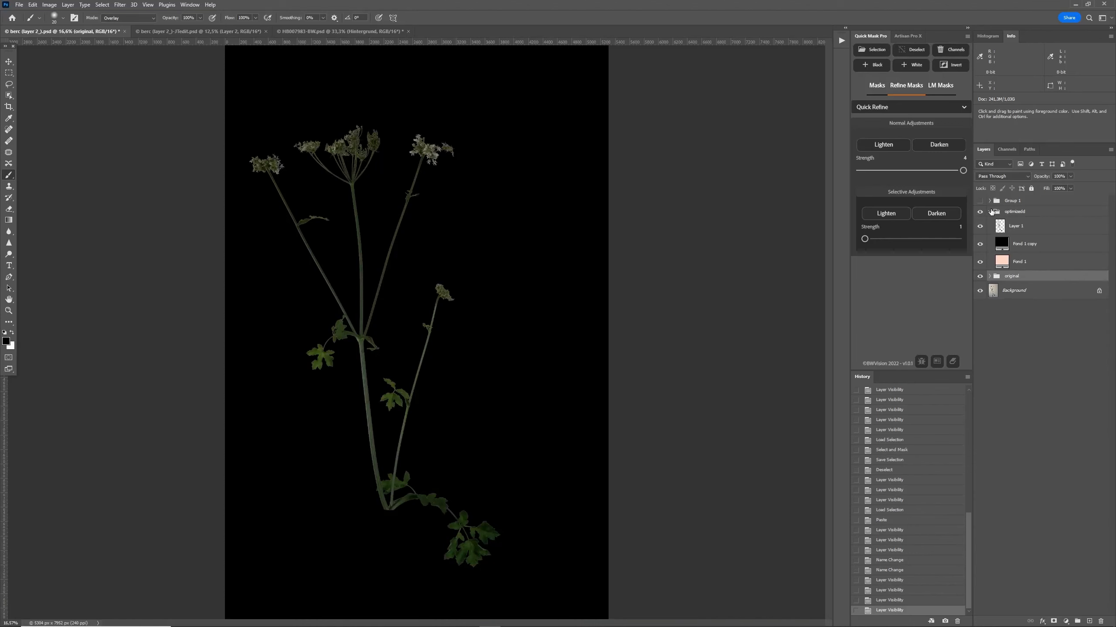
Collapse the "optimizedd" group and hide it along with the "original" group so only the Background shows.
left_click(990, 211)
left_click(980, 223)
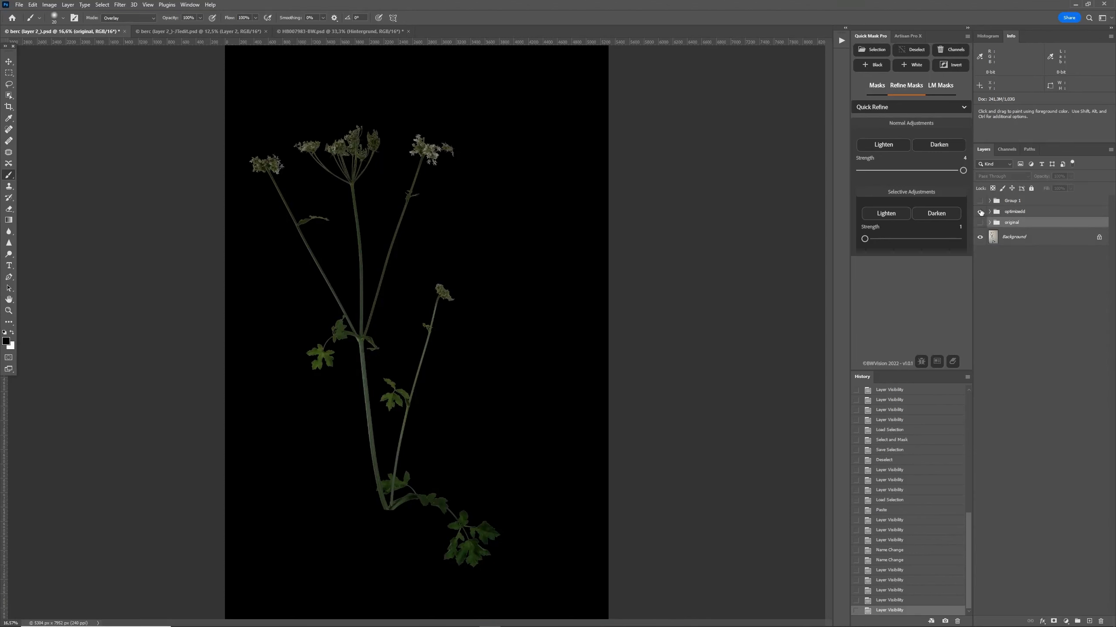
left_click(981, 212)
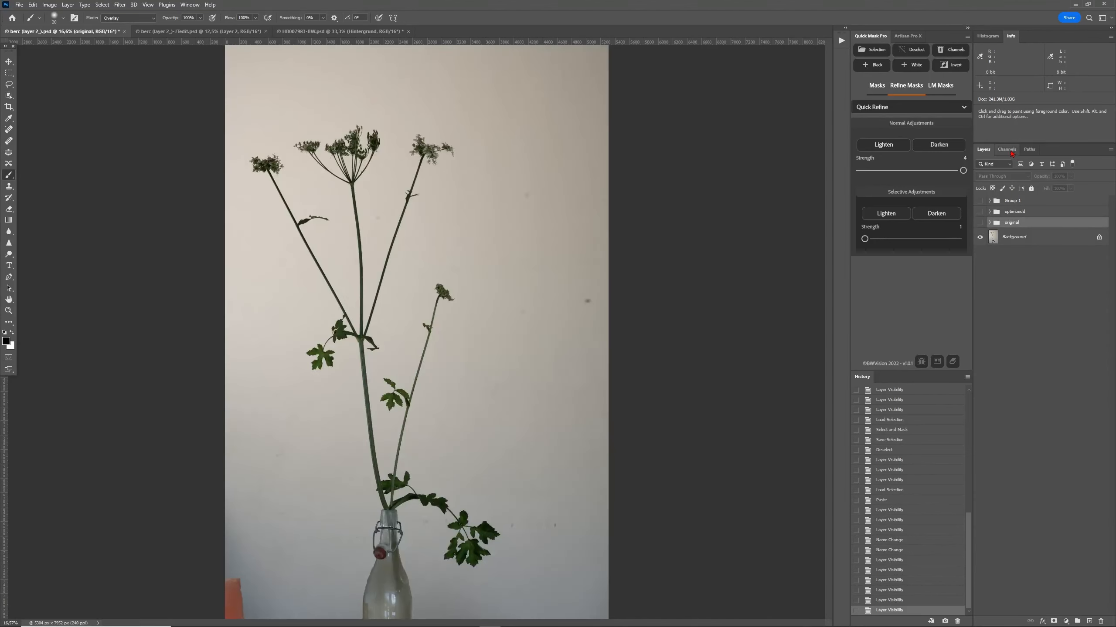
Expand Group 1 and replace its Layer 2 with a duplicate of the Background layer placed above the black fill.
left_click(996, 203)
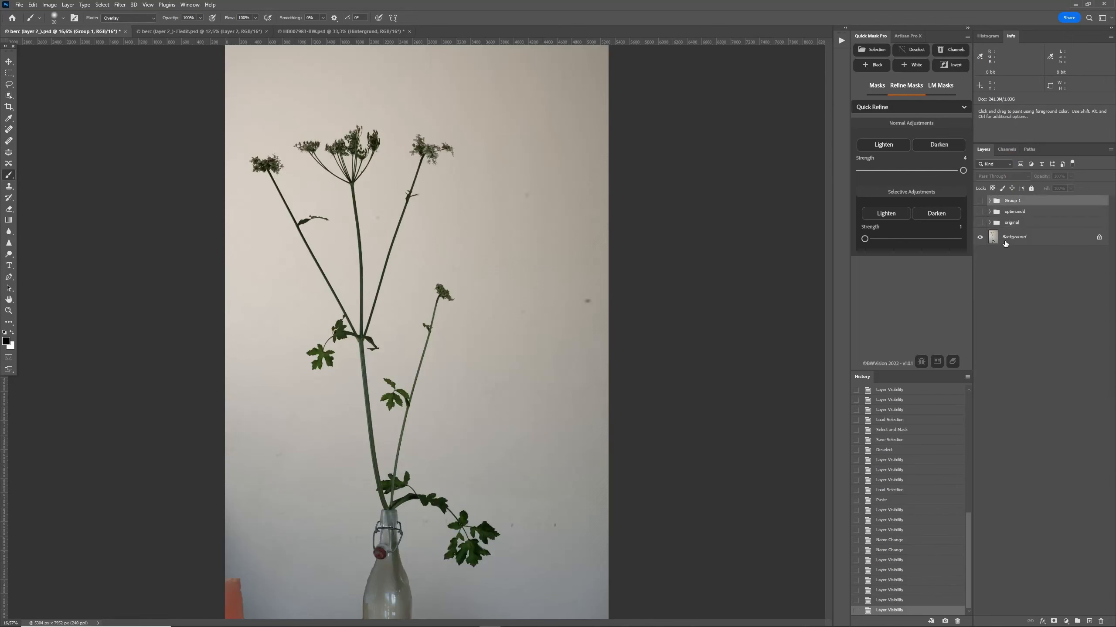
left_click(1005, 242)
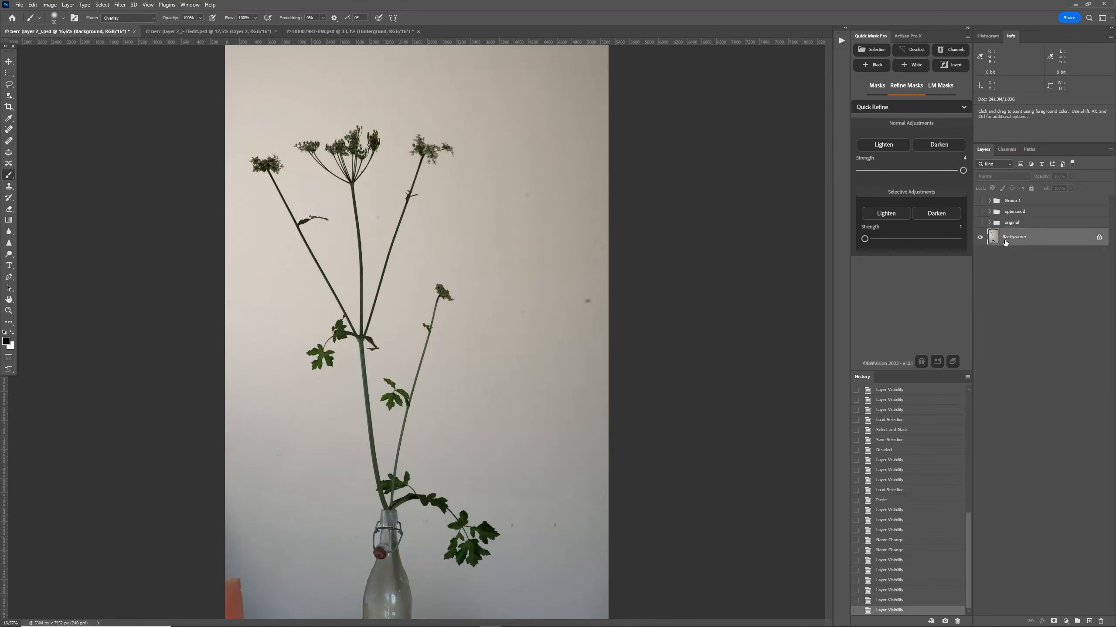
left_click(1006, 203)
left_click(990, 201)
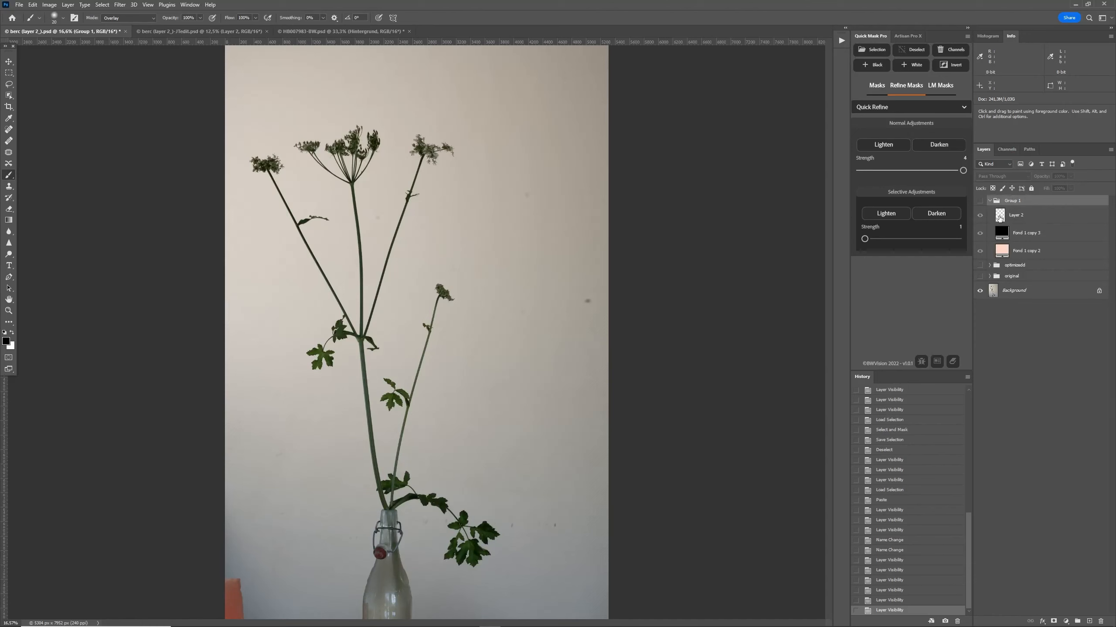
left_click(1000, 217)
left_click(1018, 291)
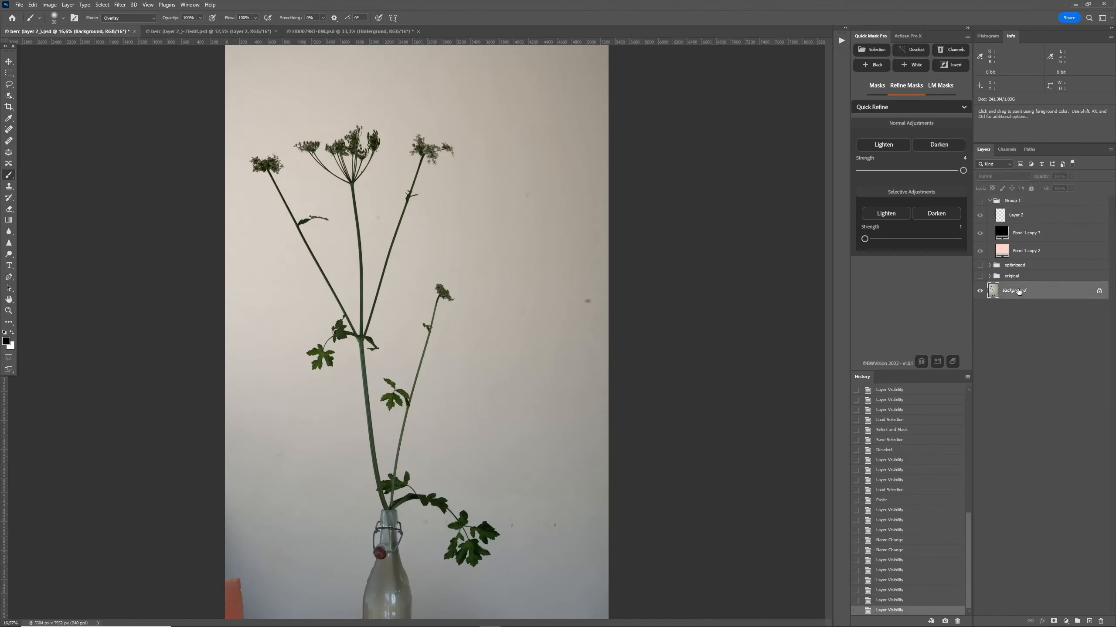
key("ctrl+j")
left_click_drag(1018, 292, 1108, 623)
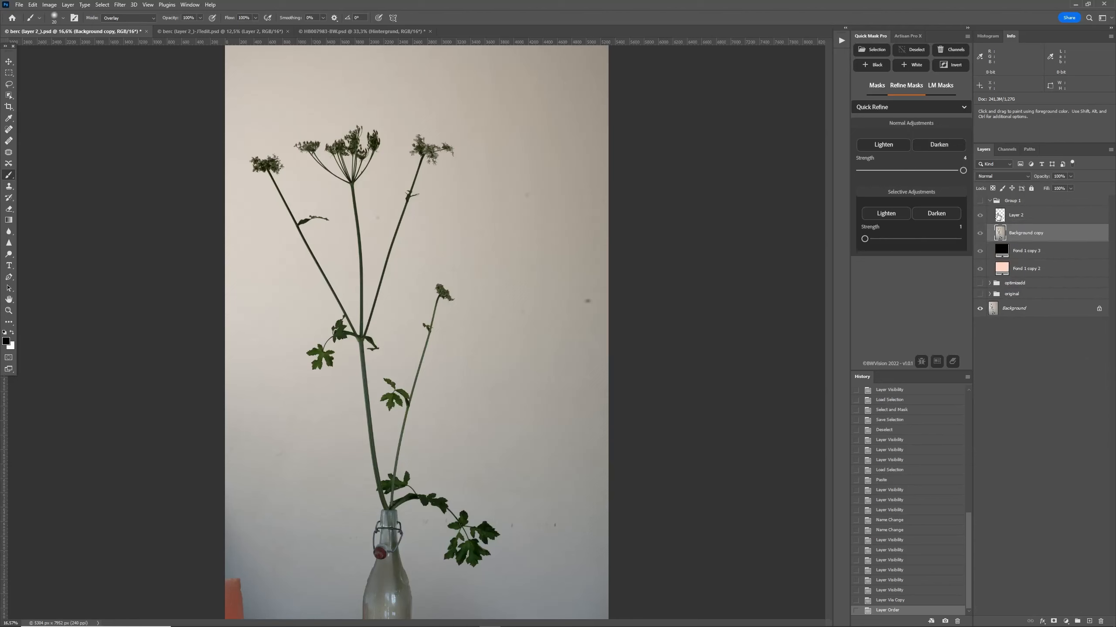
left_click(999, 215)
left_click_drag(1000, 215, 1101, 620)
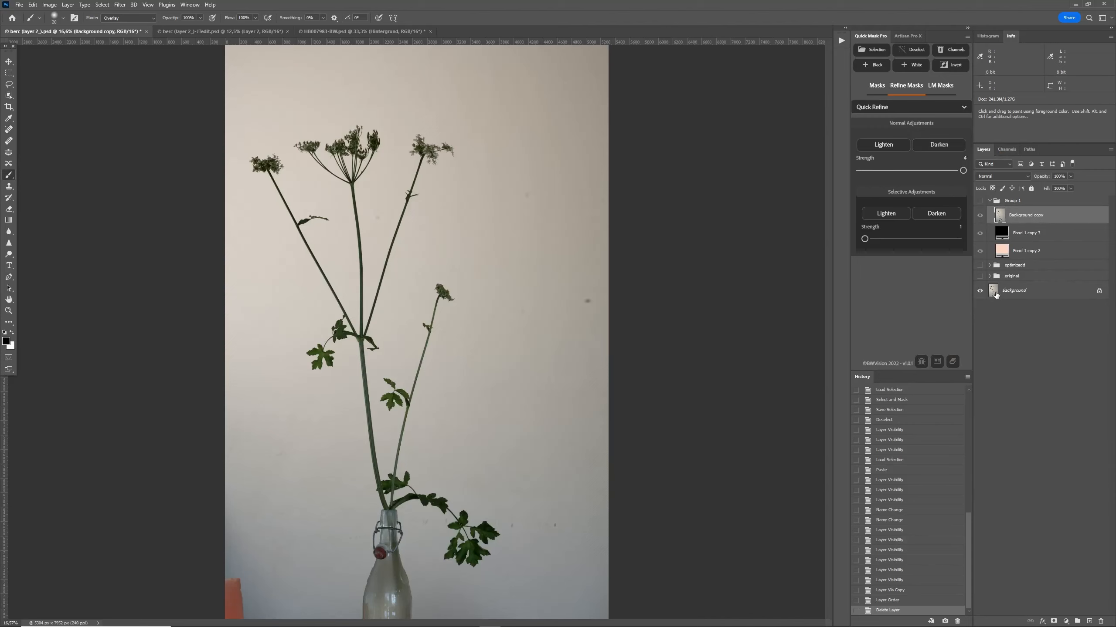
View the LM3-Reg-Sky-AutoSub-NB channel on its own, and return to the RGB composite and the layers.
left_click(1006, 149)
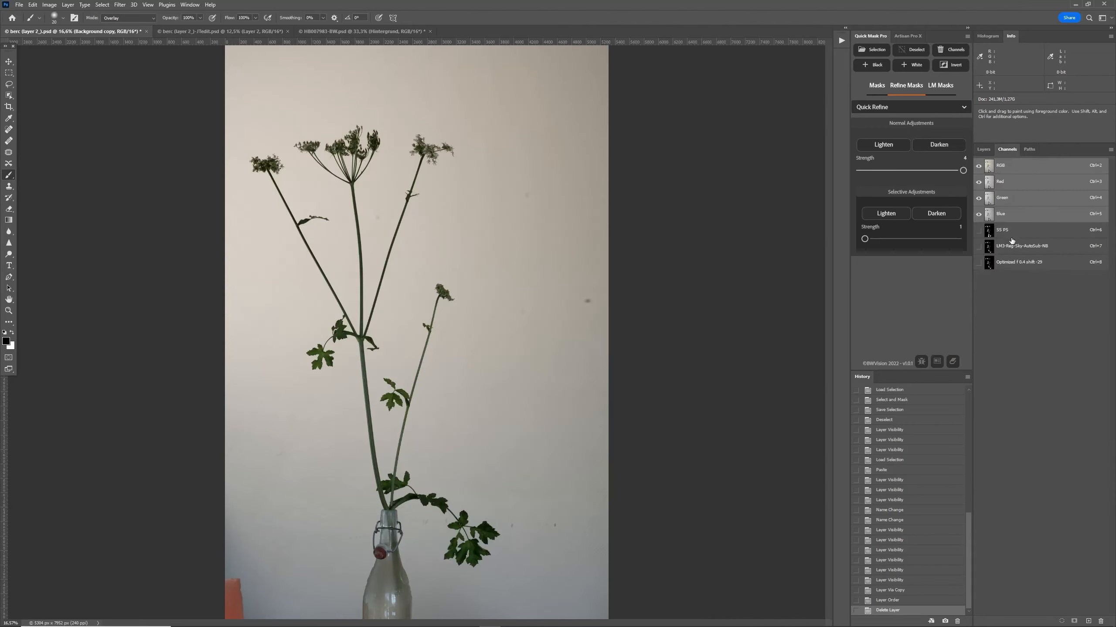
left_click(1016, 247)
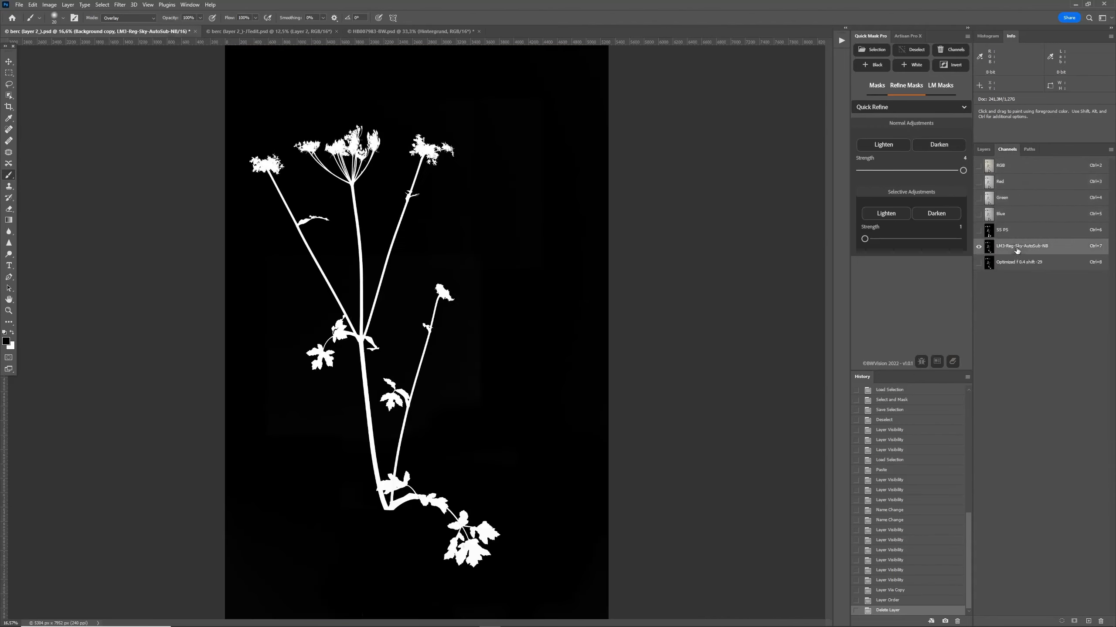
left_click(1005, 168)
left_click(988, 149)
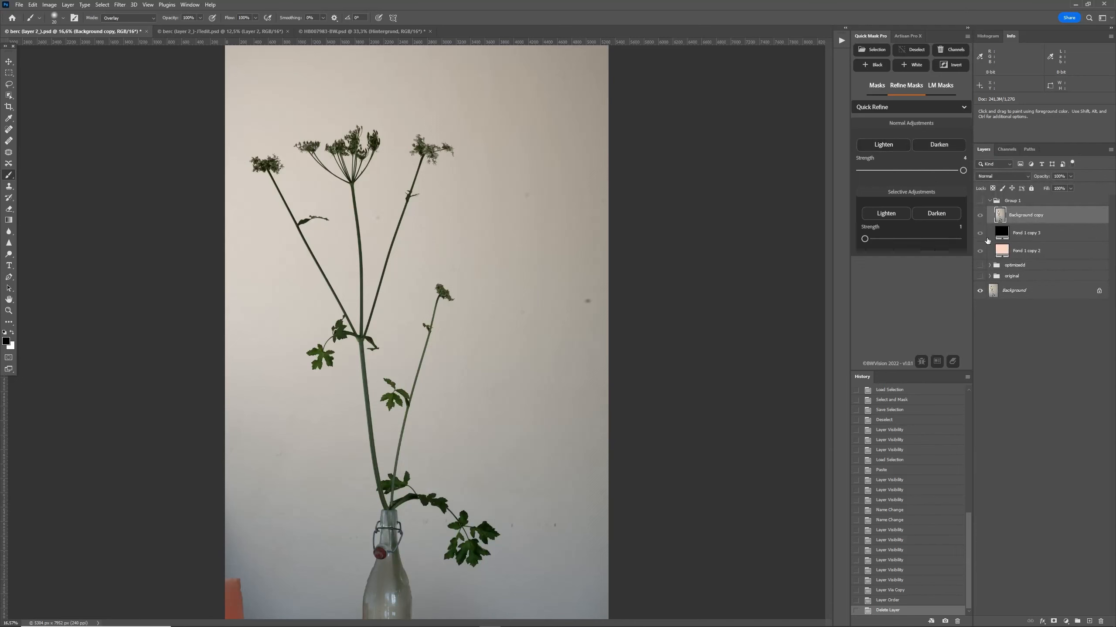
Load the LM3-Reg-Sky-AutoSub-NB channel as a selection, mask the Background copy with it, and show Group 1.
left_click(103, 4)
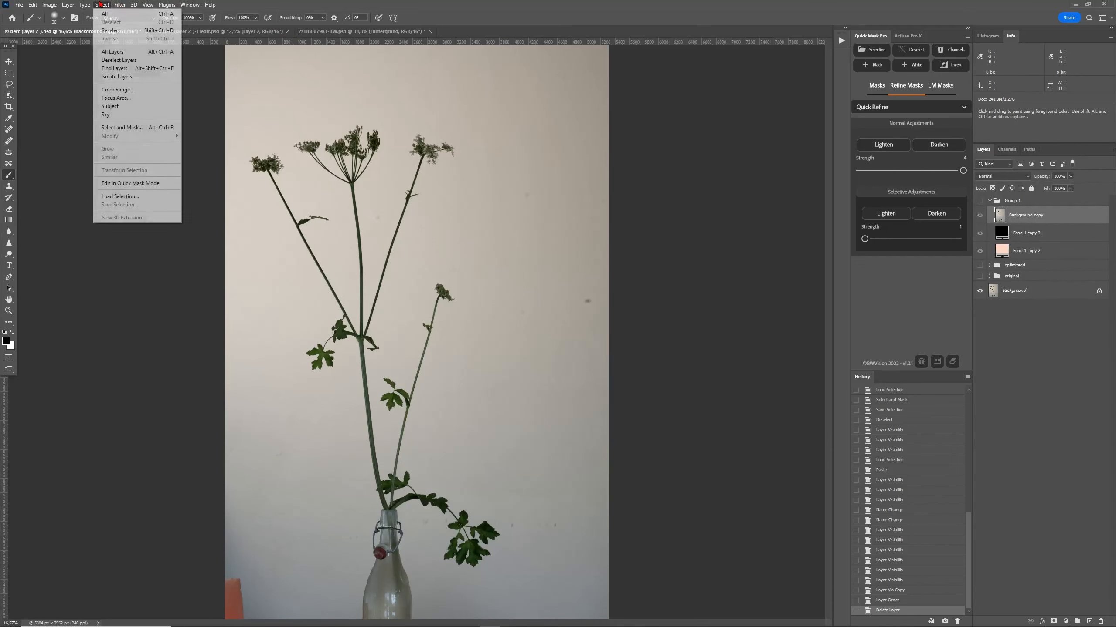
left_click(106, 197)
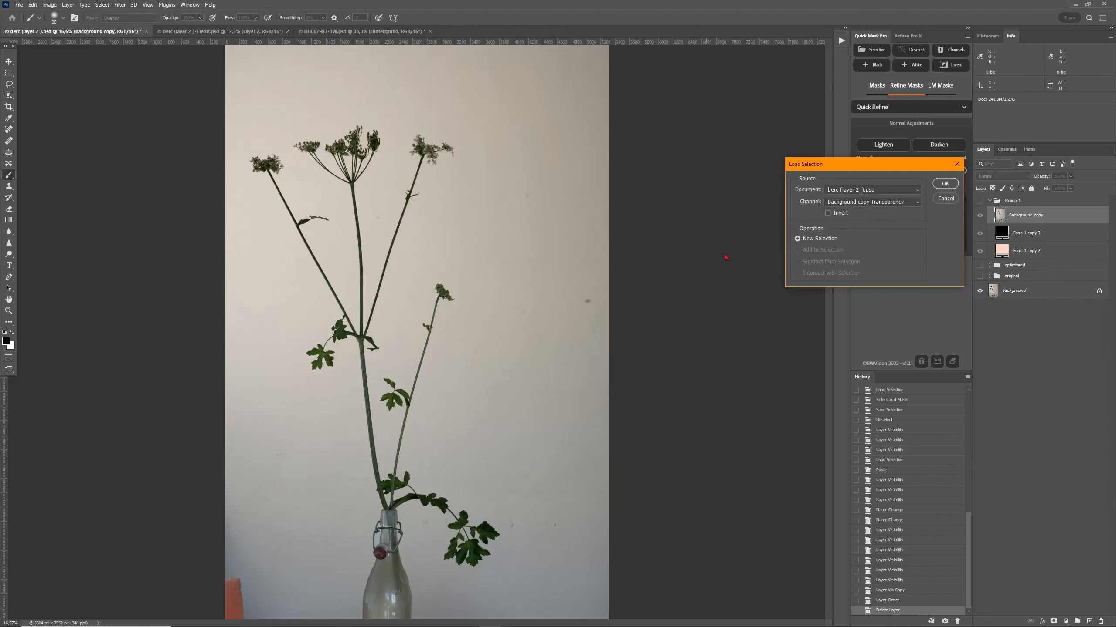
left_click(870, 201)
left_click(860, 233)
left_click(945, 185)
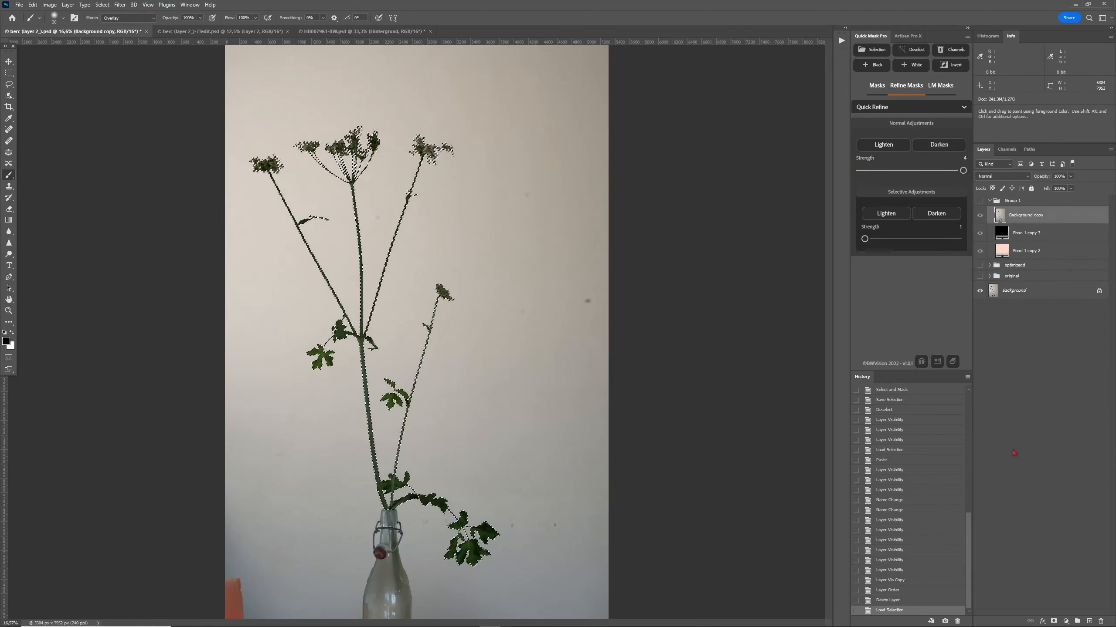
left_click(1053, 621)
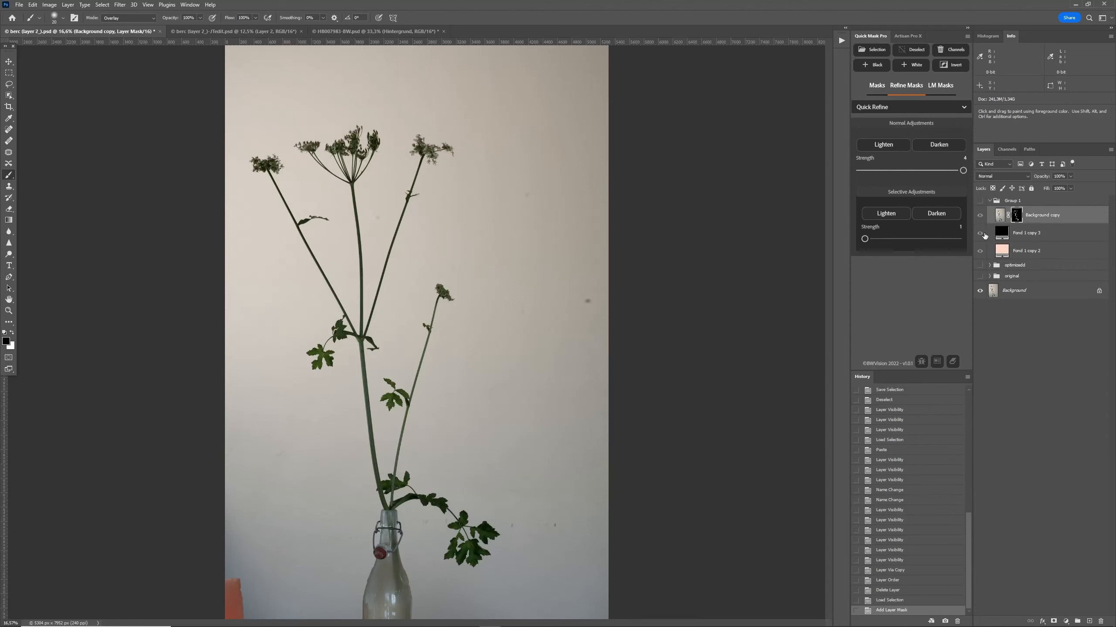
left_click(980, 201)
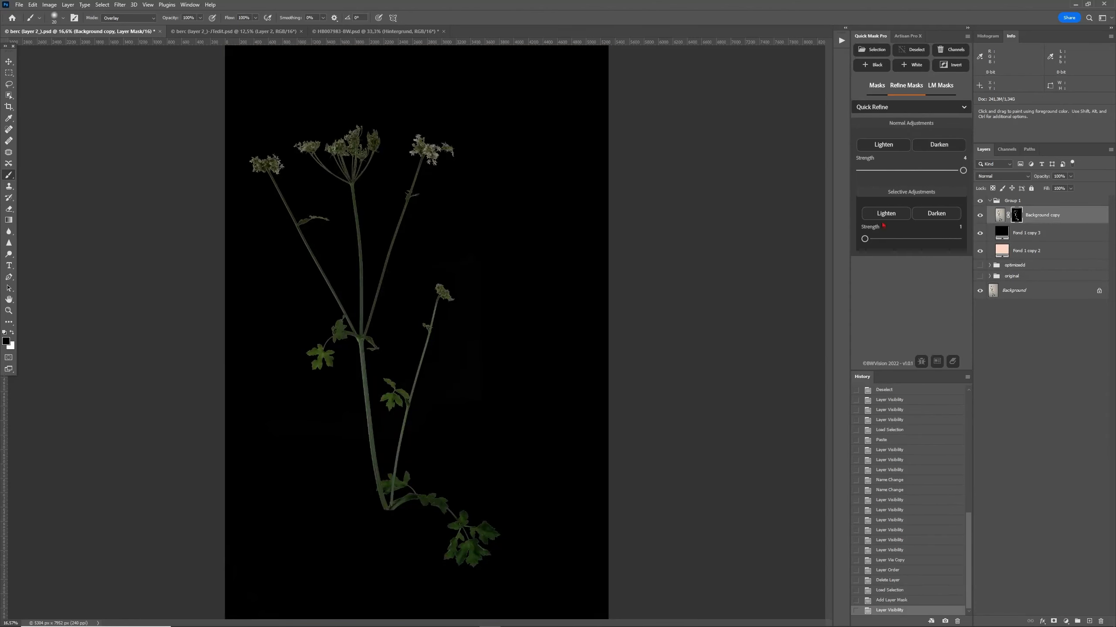
Check the masked plant on the pink fill close up by hiding the black fill, then show the black fill again.
key("ctrl+plus")
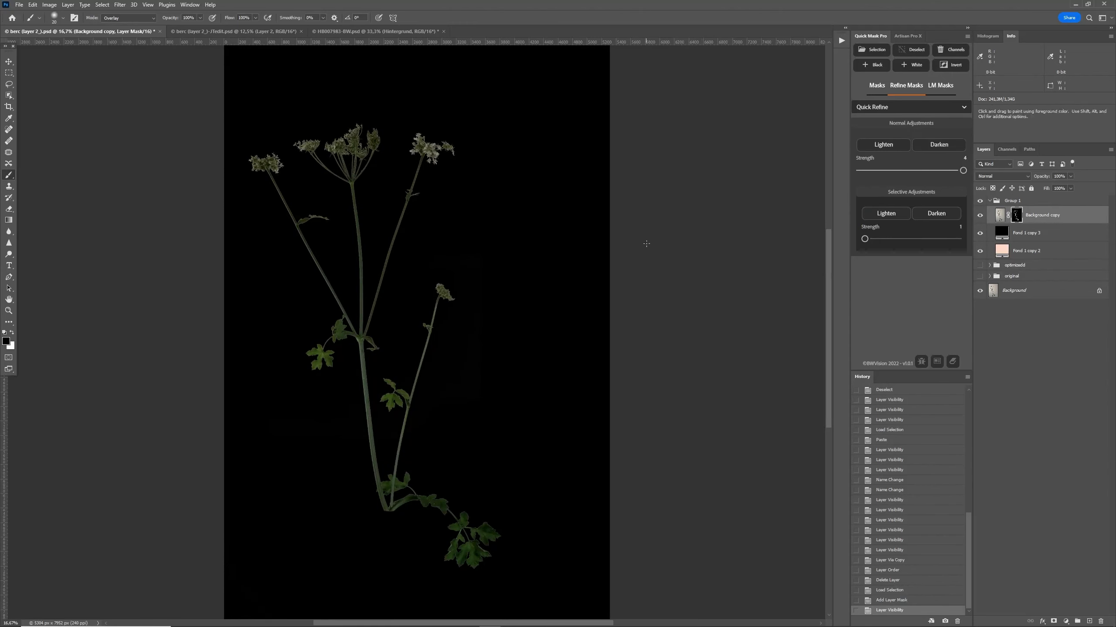
left_click(980, 233)
left_click(1002, 255)
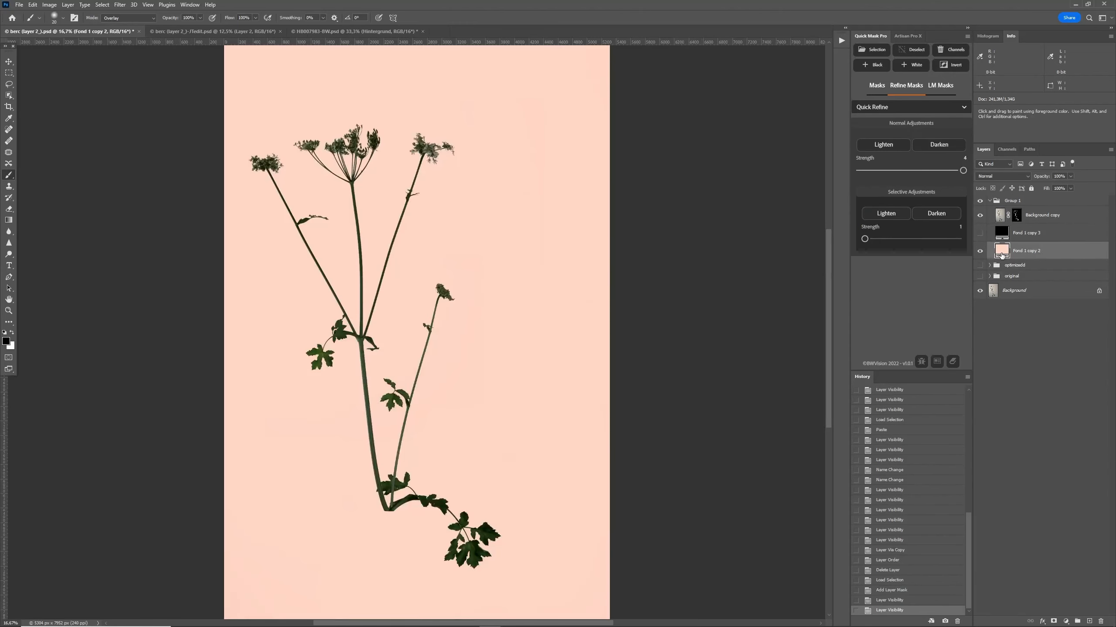
key("ctrl+plus")
scroll(485, 261, "up", 3)
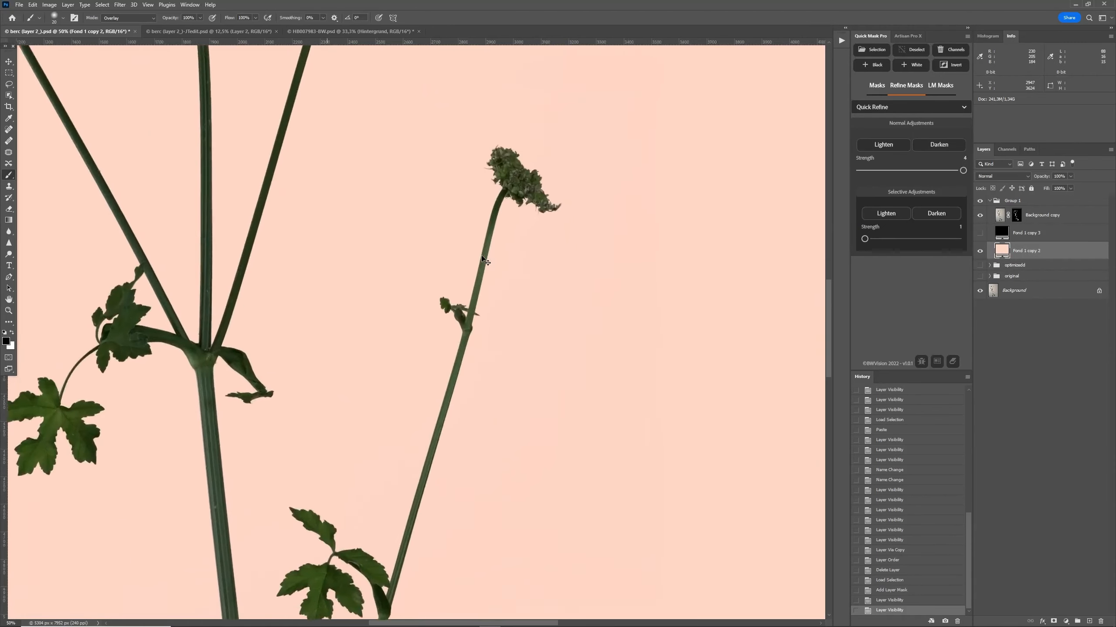
scroll(486, 261, "up", 1)
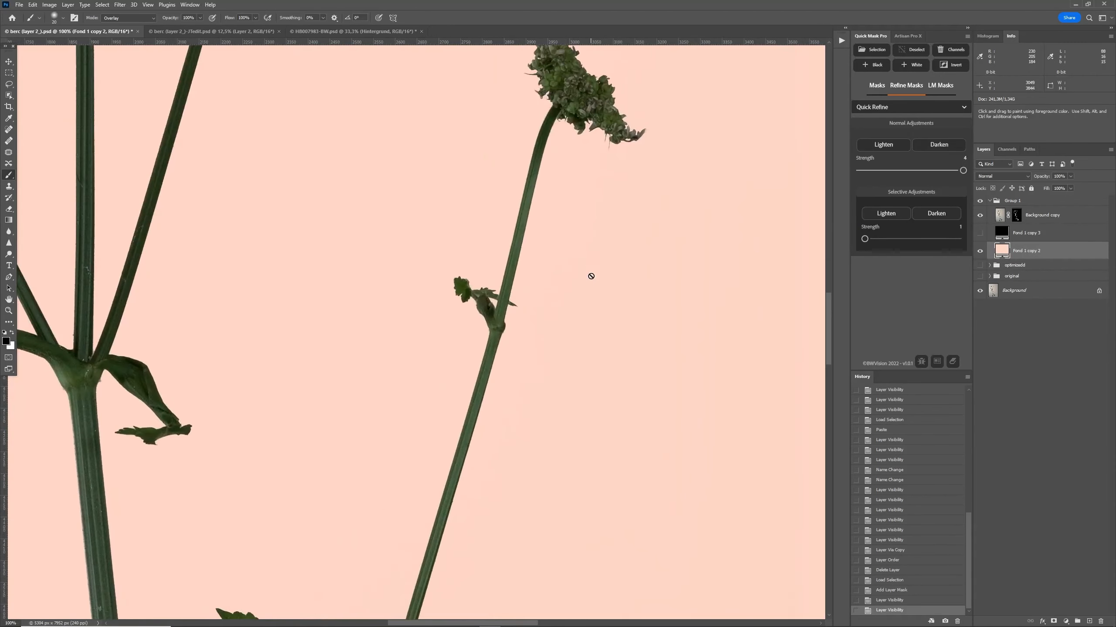
left_click(980, 234)
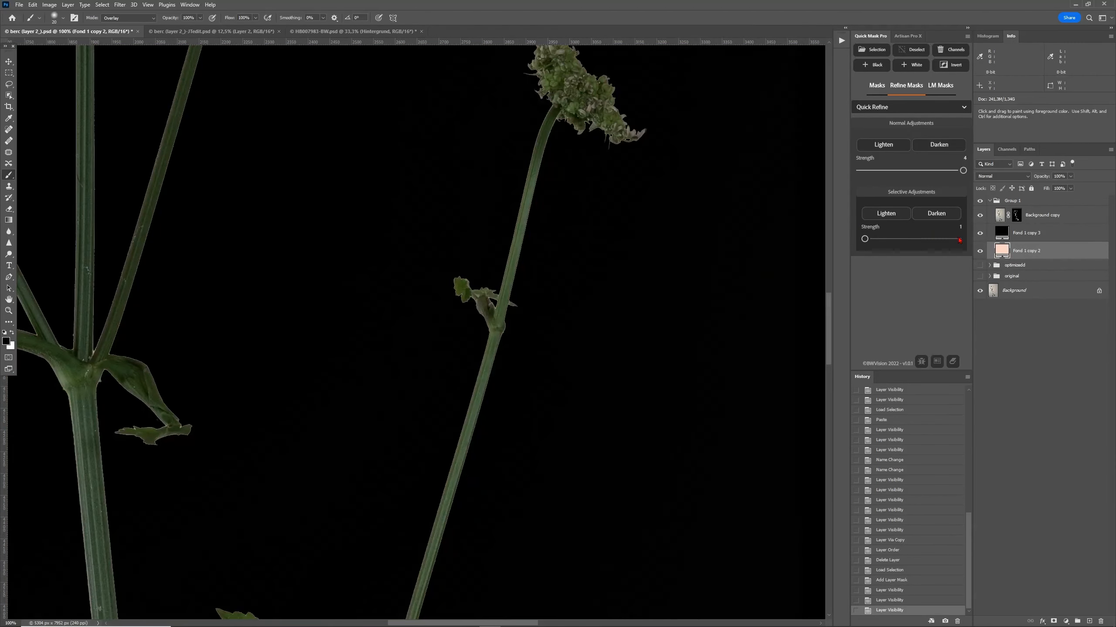
Inspect the edges of the upper stems on the black background at 200% zoom.
scroll(571, 277, "left", 5)
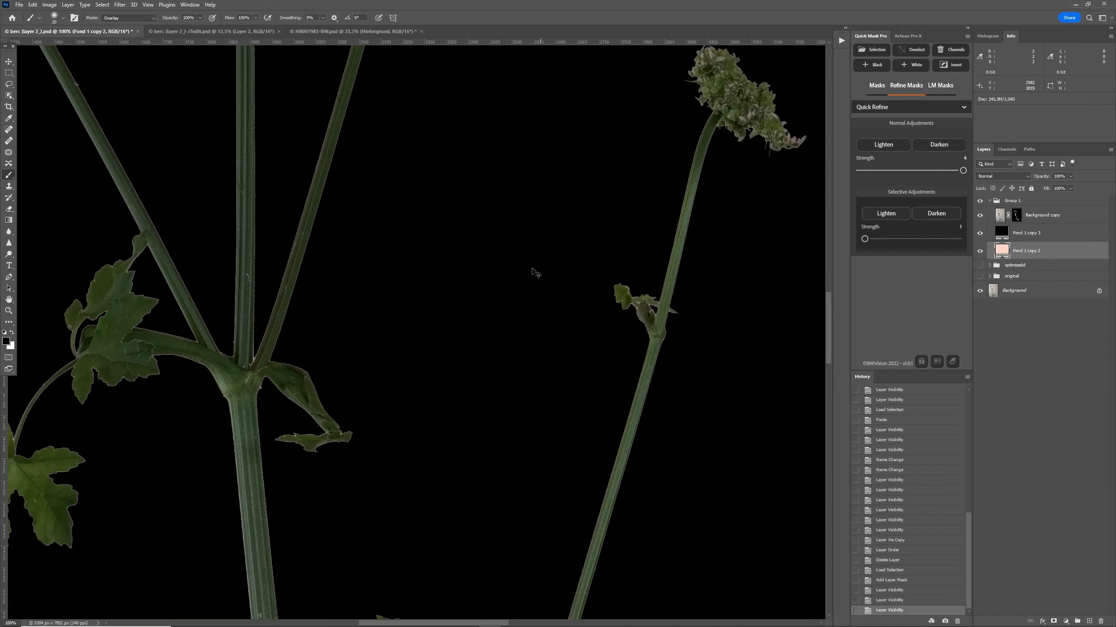
scroll(530, 256, "up", 5)
scroll(527, 254, "up", 8)
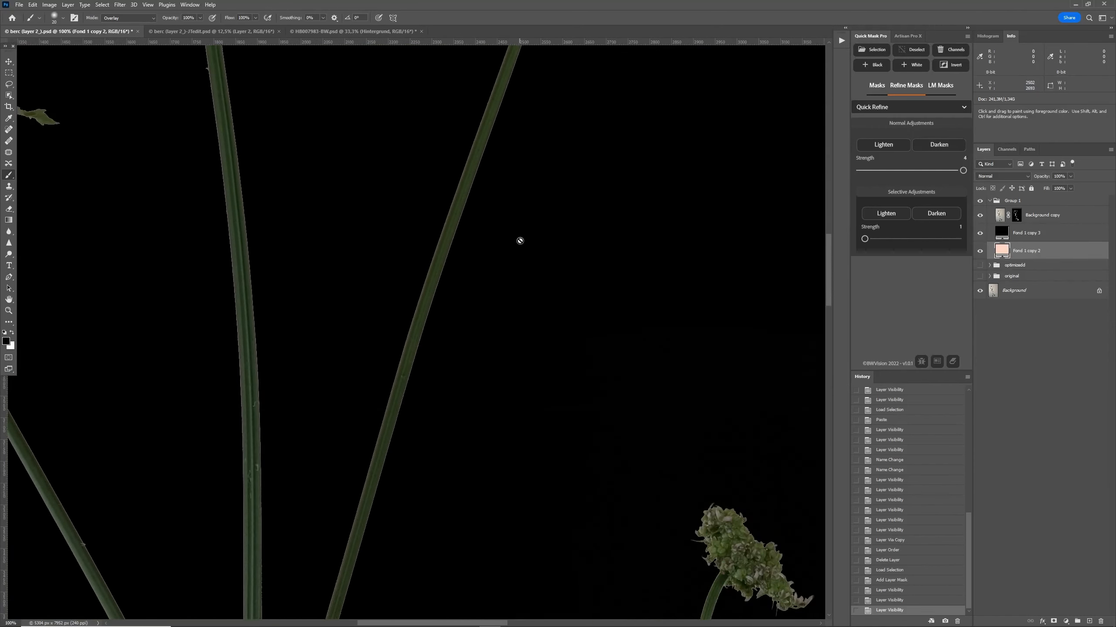
key("ctrl+plus")
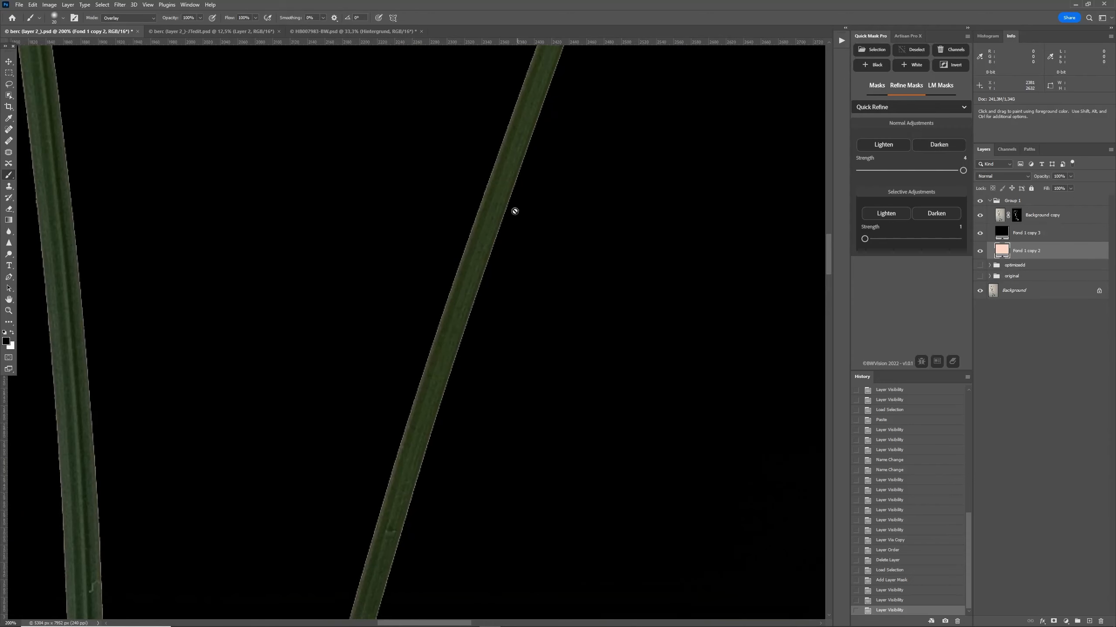
scroll(527, 211, "up", 4)
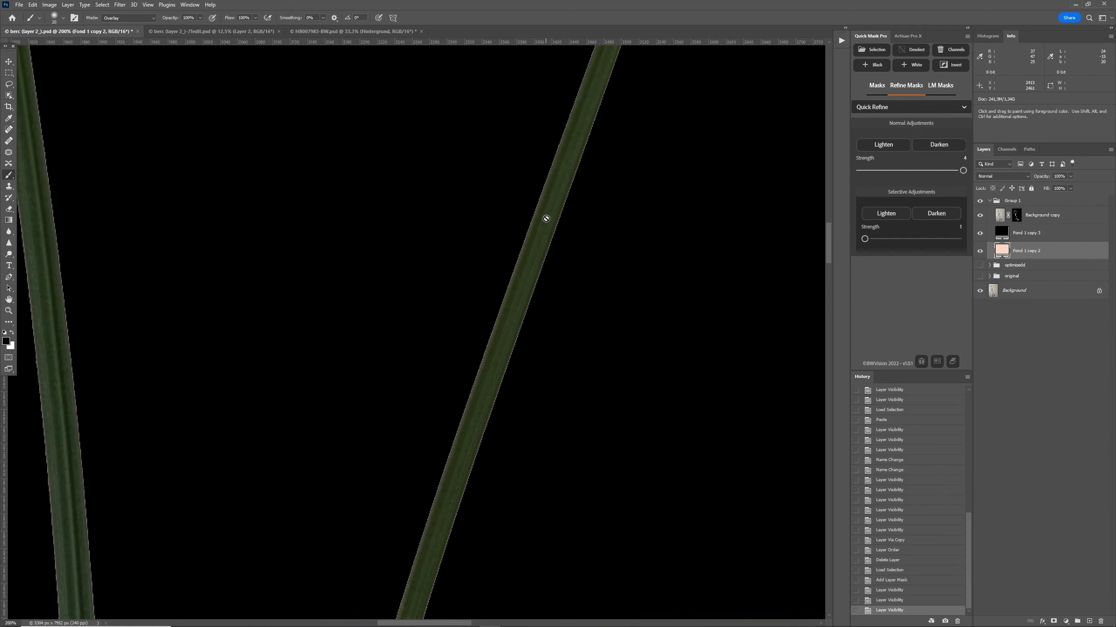
scroll(518, 267, "left", 5)
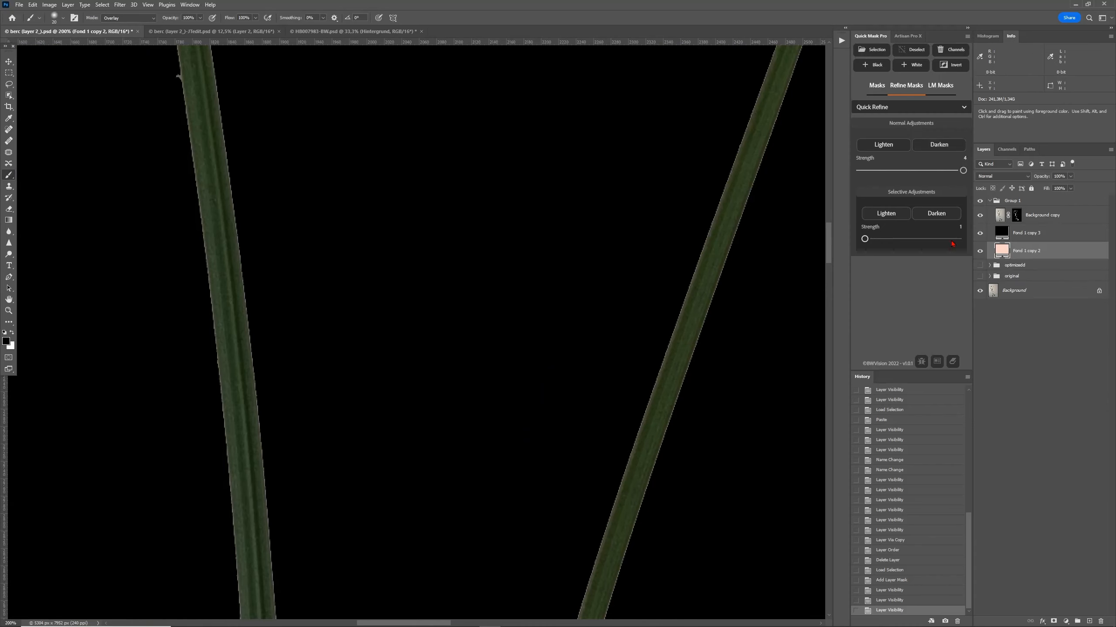
Target the Background copy's layer mask and view the mask alone before returning to the masked image.
left_click(1016, 215)
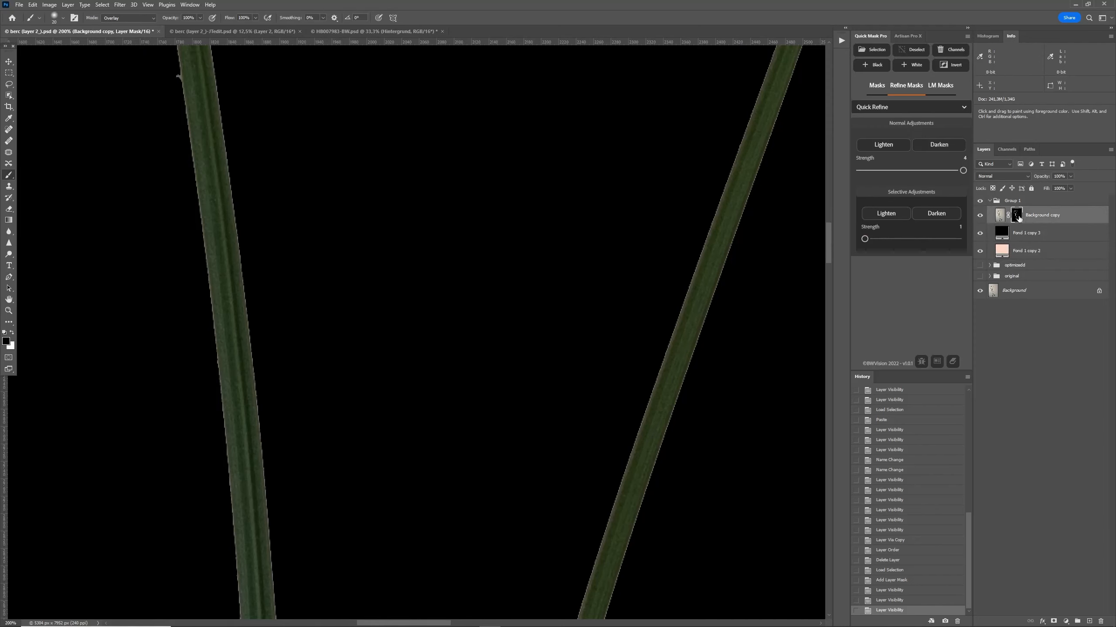
left_click(1017, 216, "alt")
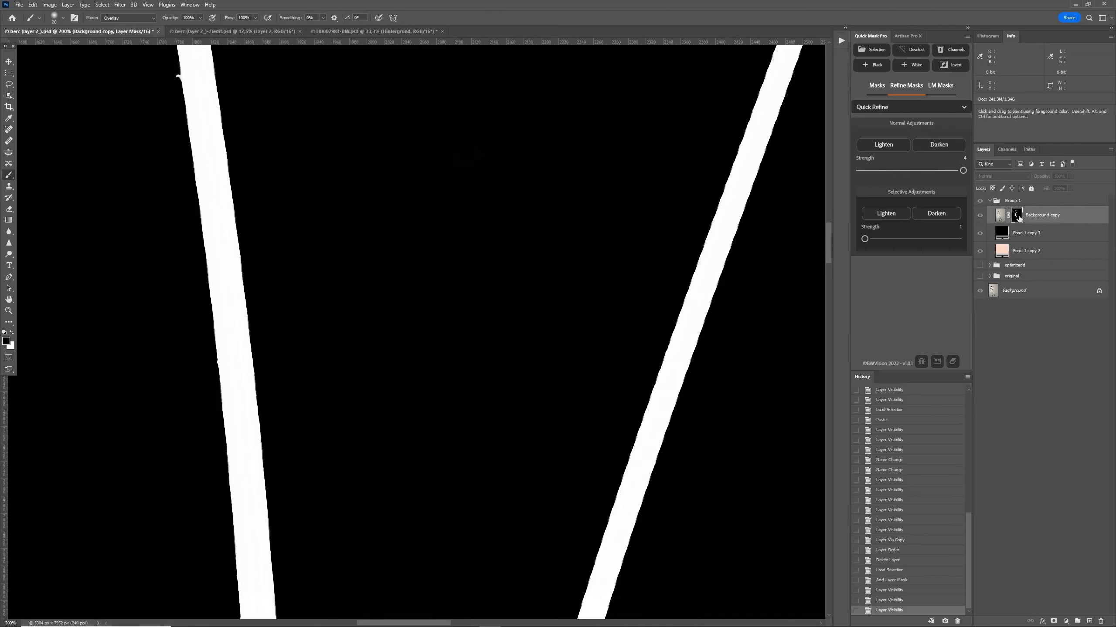
left_click(1017, 216, "alt")
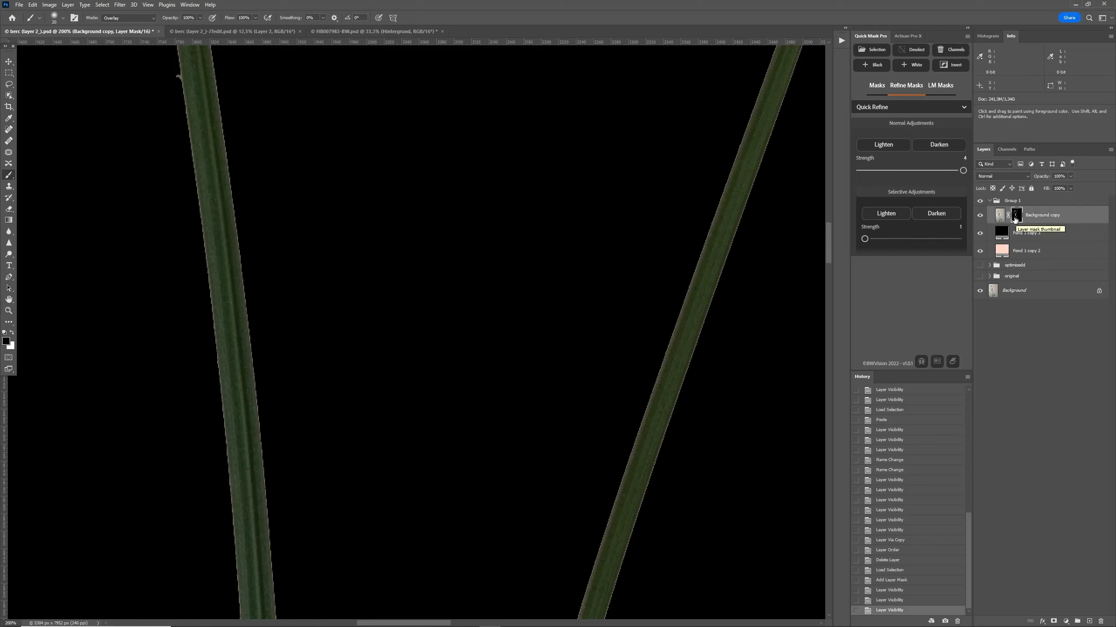
Paint black on the mask in Overlay mode along both edges of the central stem to reduce the light fringe.
scroll(378, 366, "left", 3)
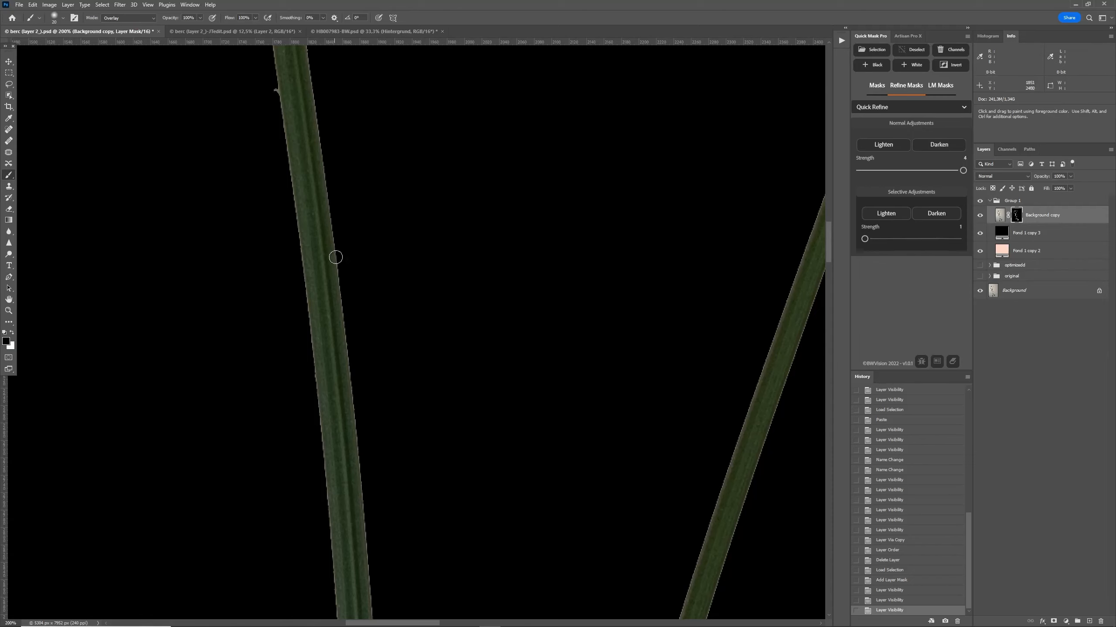
left_click_drag(335, 257, 341, 286)
left_click_drag(361, 468, 369, 523)
scroll(403, 253, "left", 3)
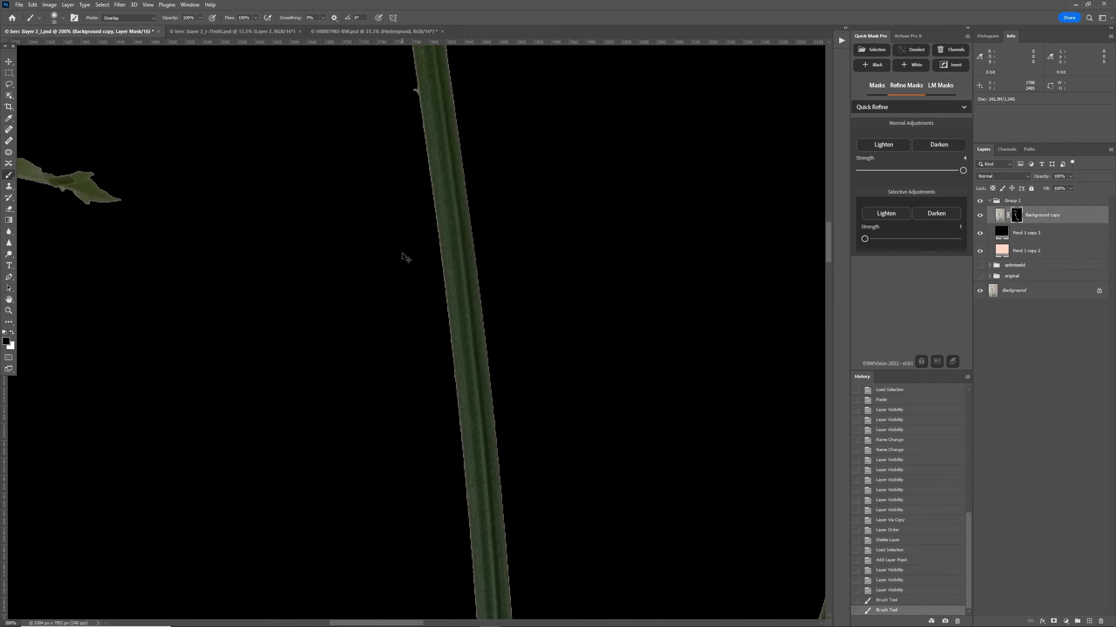
scroll(401, 256, "up", 1)
scroll(402, 253, "left", 1)
scroll(403, 255, "up", 1)
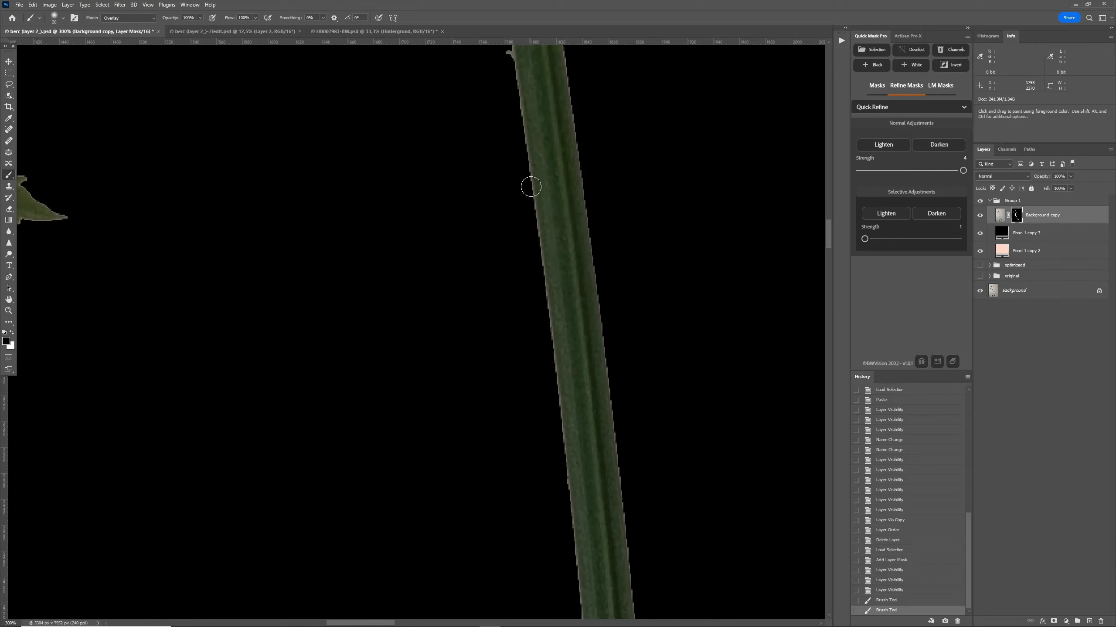
mouse_move(559, 373)
left_mouse_down()
mouse_move(565, 451)
mouse_move(519, 91)
left_mouse_up()
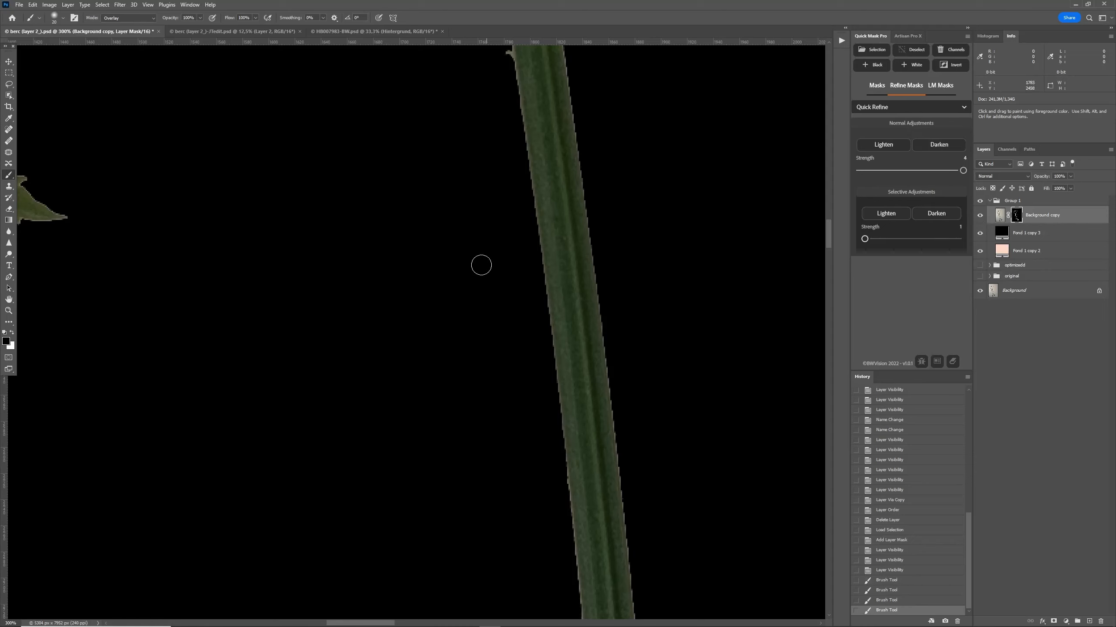
Continue the black Overlay brushing on the mask farther up the central stem's left edge, past the small spur.
scroll(480, 264, "up", 3)
mouse_move(522, 254)
left_mouse_down()
mouse_move(500, 199)
mouse_move(496, 83)
mouse_move(479, 168)
mouse_move(487, 218)
left_mouse_up()
scroll(493, 154, "up", 3)
left_click_drag(479, 105, 496, 353)
mouse_move(479, 120)
left_mouse_down()
mouse_move(516, 379)
mouse_move(487, 179)
left_mouse_up()
mouse_move(506, 358)
left_mouse_down()
mouse_move(495, 192)
mouse_move(509, 385)
mouse_move(510, 374)
left_mouse_up()
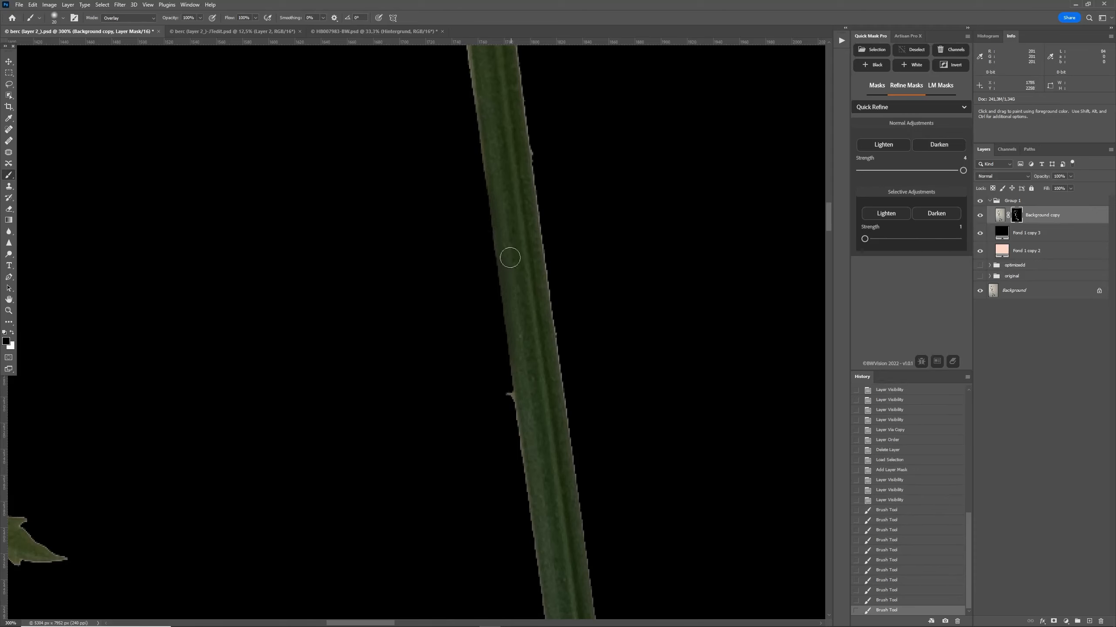
left_click_drag(492, 193, 473, 55)
scroll(516, 319, "up", 3)
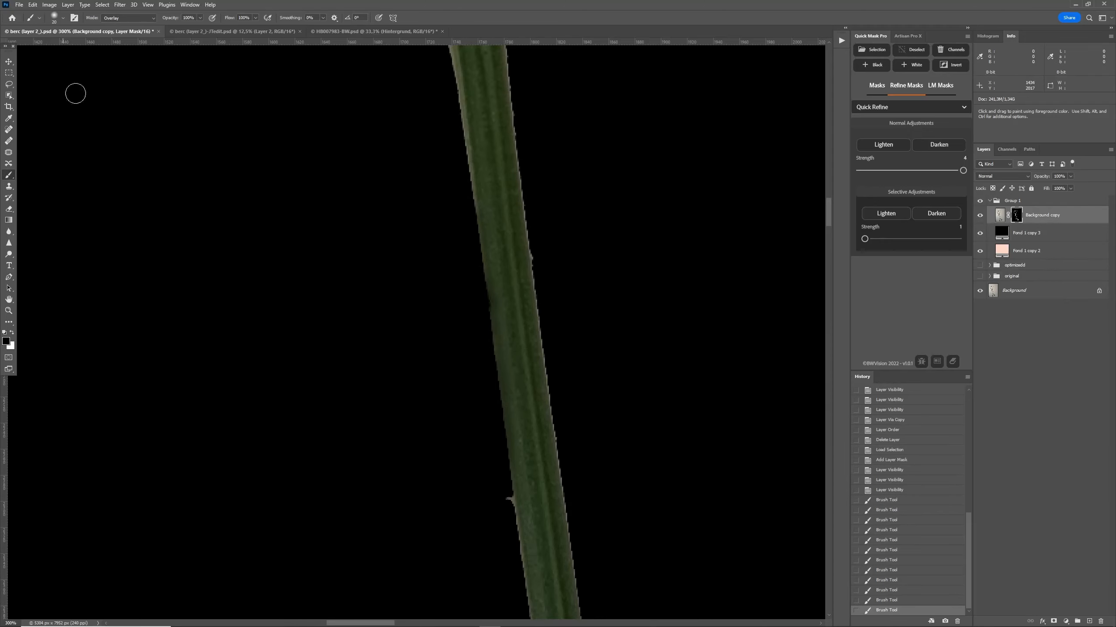
Try a black stroke in Normal brush mode on the central stem's left edge, undo it and restore Overlay mode.
left_click(125, 18)
left_click(110, 26)
mouse_move(472, 197)
left_mouse_down()
mouse_move(472, 141)
mouse_move(480, 210)
mouse_move(474, 172)
left_mouse_up()
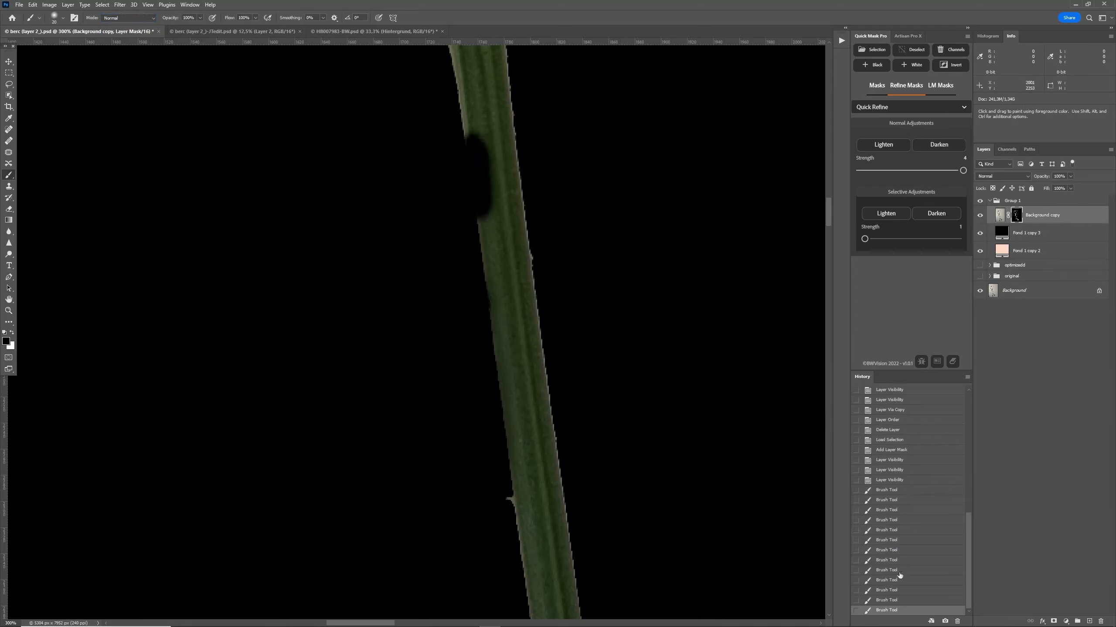
left_click(899, 600)
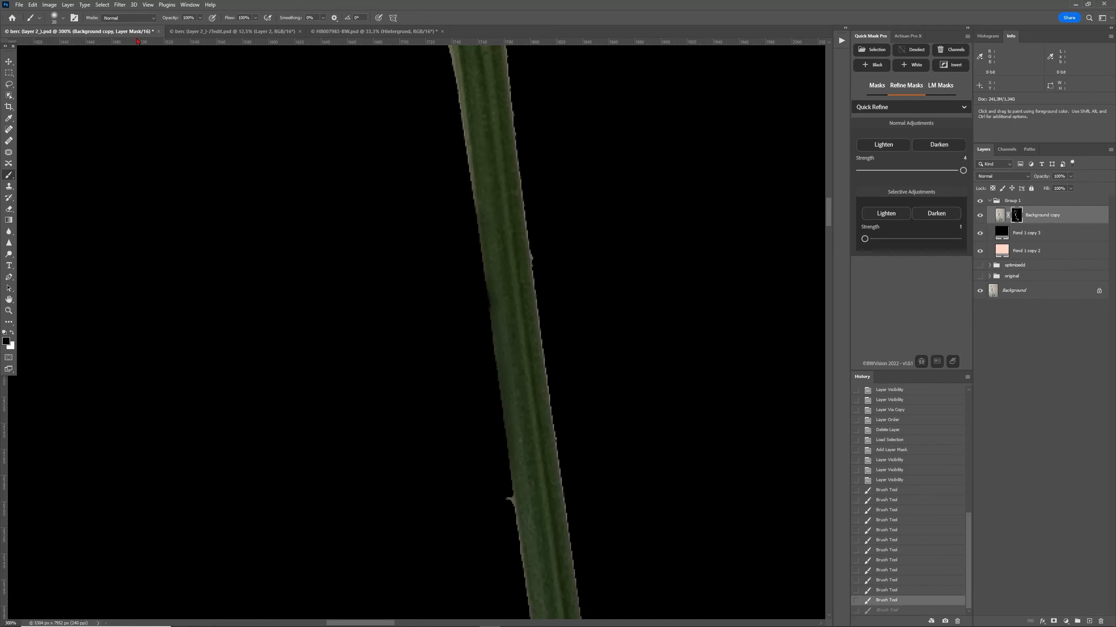
left_click(142, 20)
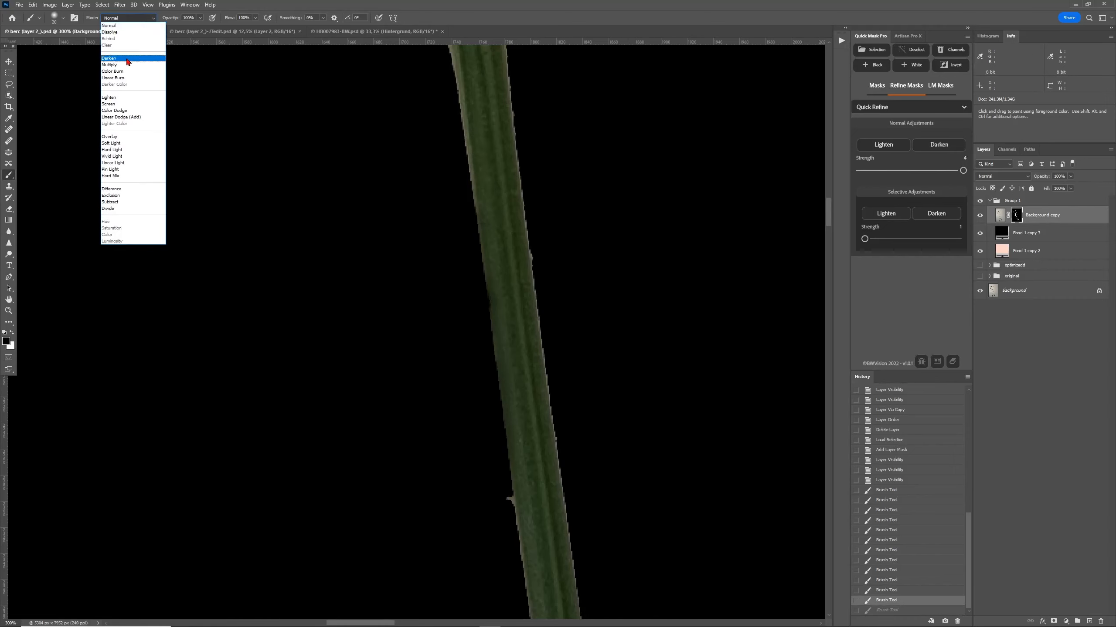
left_click(123, 136)
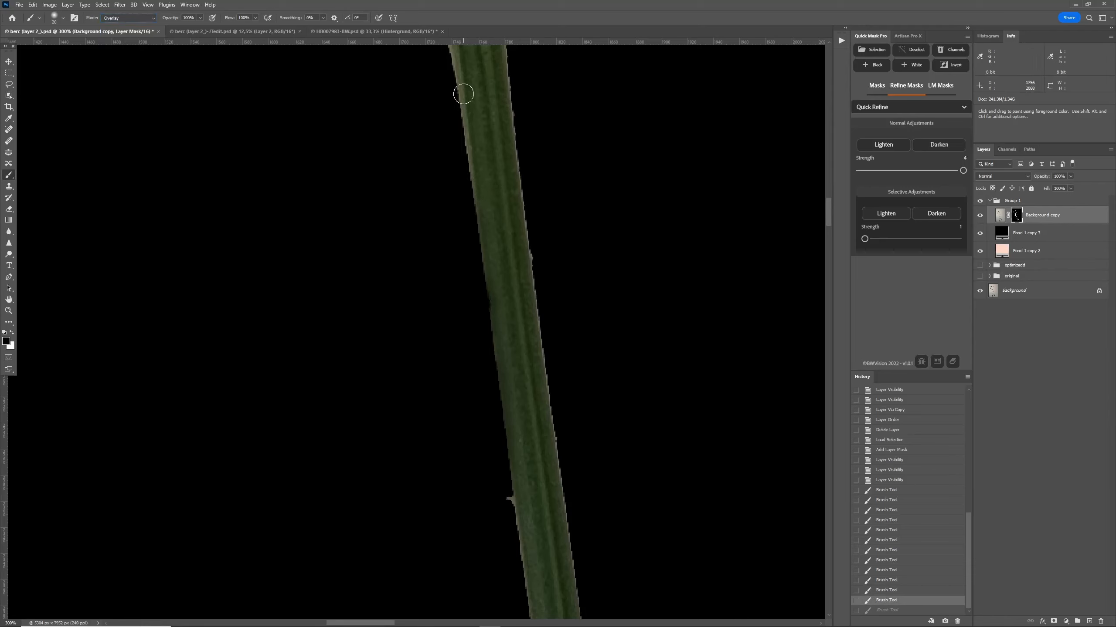
Paint black in Overlay mode on the mask up the central stem's left edge and under the left branch at the fork.
left_click_drag(476, 160, 487, 285)
scroll(486, 299, "up", 5)
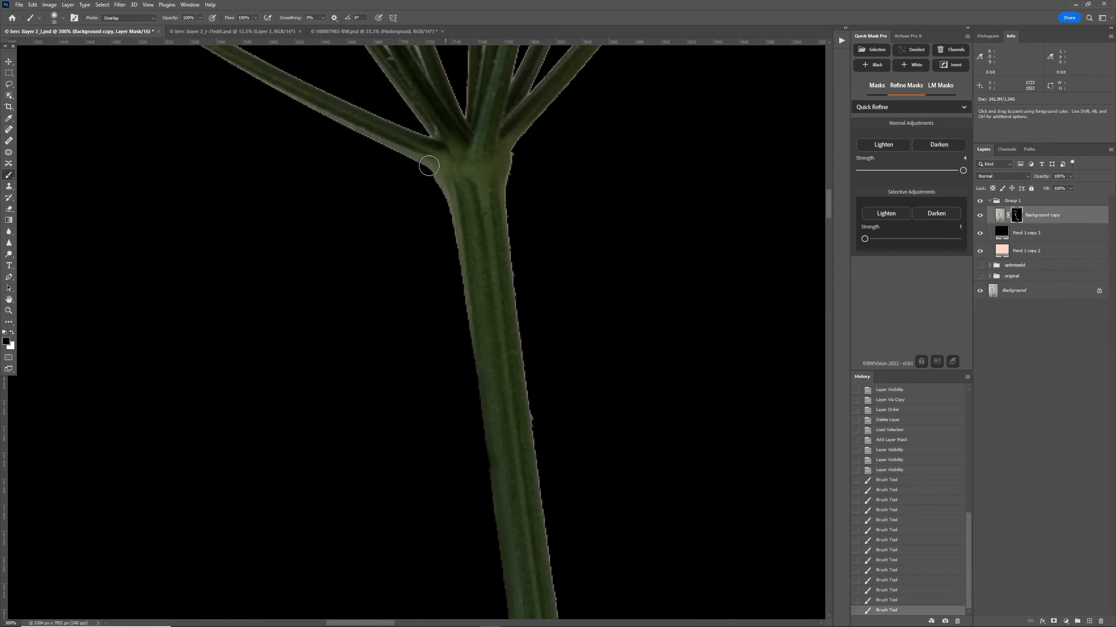
left_click_drag(429, 170, 387, 146)
View the mask alone, darken the stem's right edge and the left branch's lower edge in Overlay mode, and return to the masked image.
left_click(1015, 213, "alt")
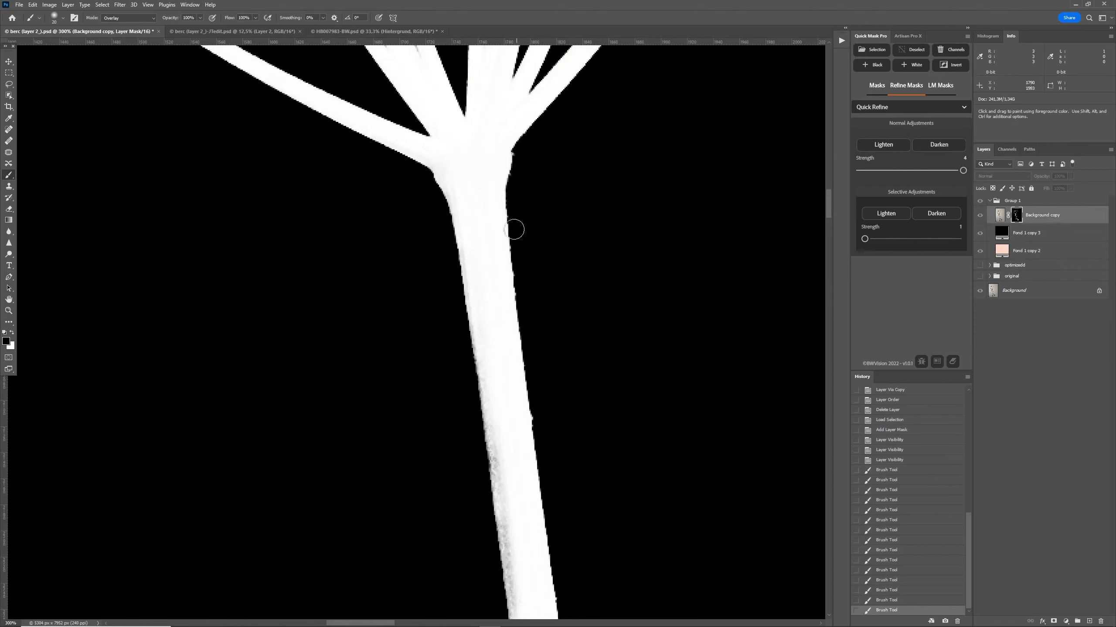
left_click_drag(514, 233, 534, 413)
left_click_drag(521, 308, 512, 216)
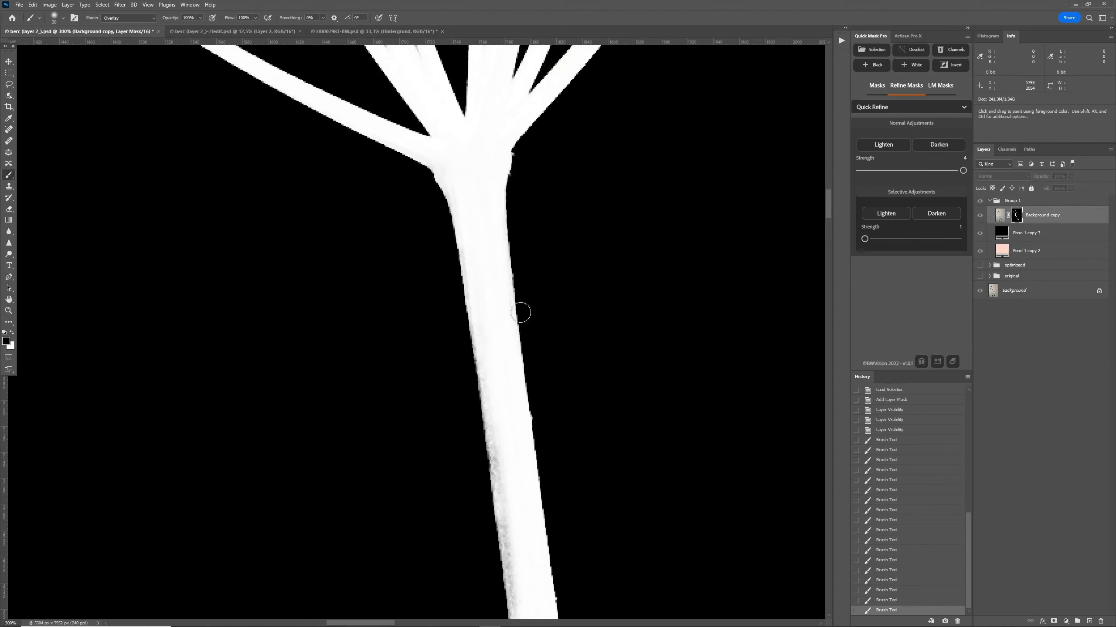
mouse_move(522, 314)
left_mouse_down()
mouse_move(508, 200)
mouse_move(491, 239)
mouse_move(452, 228)
mouse_move(442, 186)
mouse_move(404, 151)
mouse_move(306, 106)
left_mouse_up()
left_click_drag(393, 153, 242, 71)
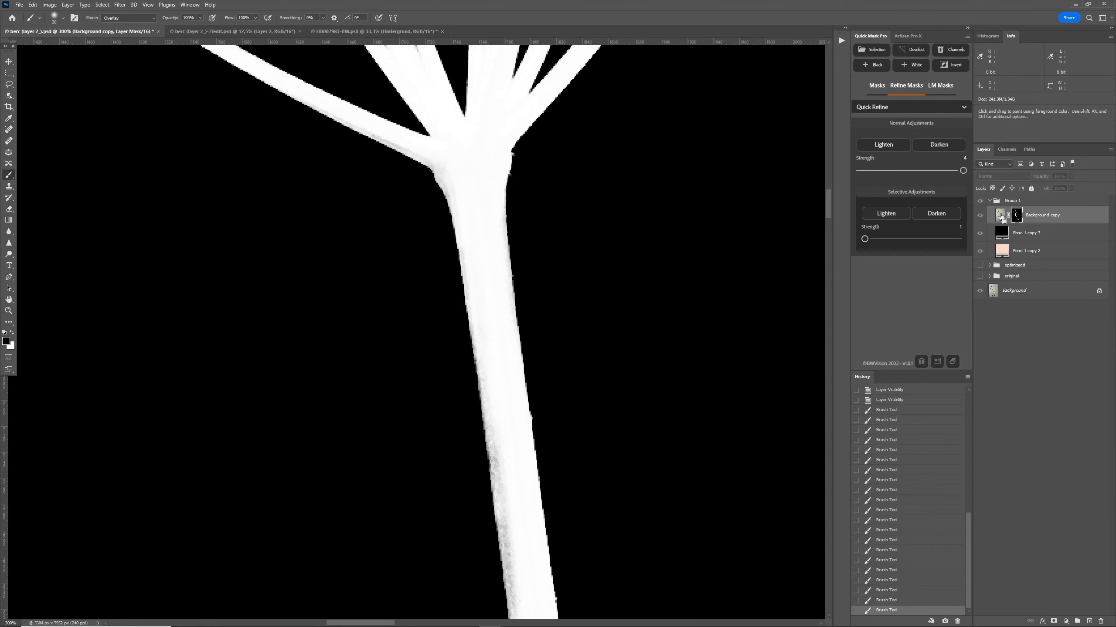
left_click(1000, 216)
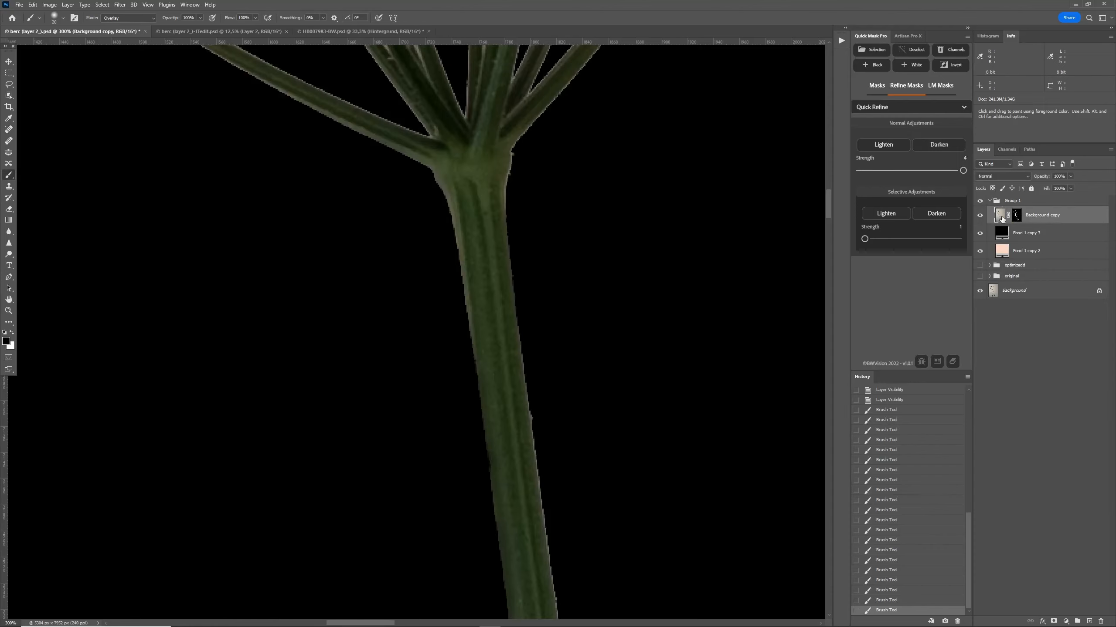
Retarget the Background copy's layer mask, paint black in Overlay mode along the middle flower heads' fringes, and show the whole plant.
scroll(714, 359, "up", 5)
scroll(713, 358, "left", 3)
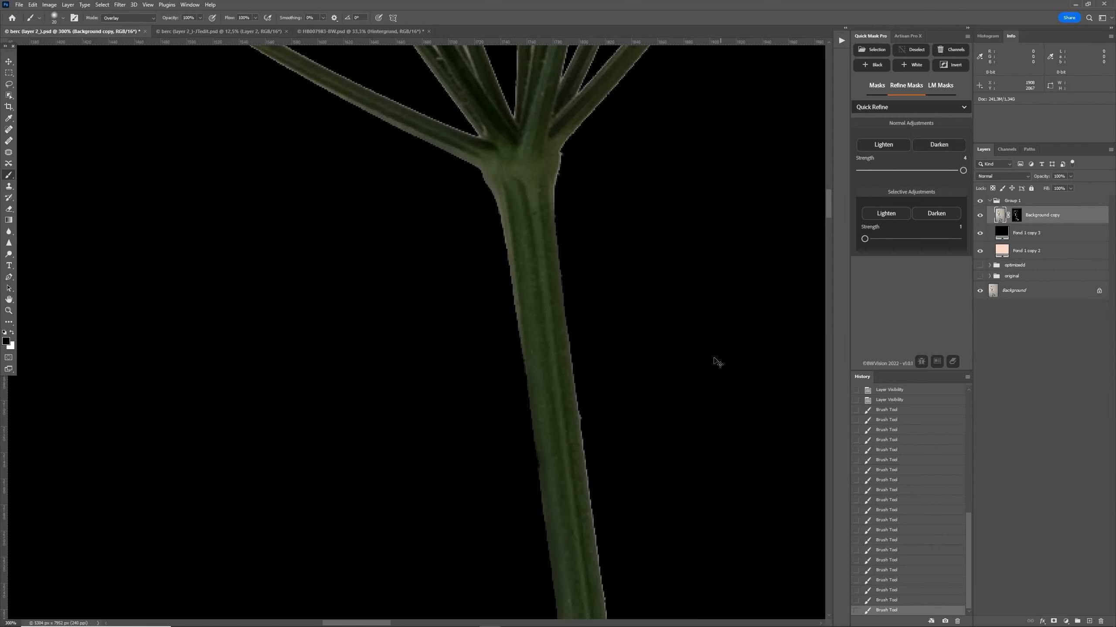
scroll(713, 359, "up", 15)
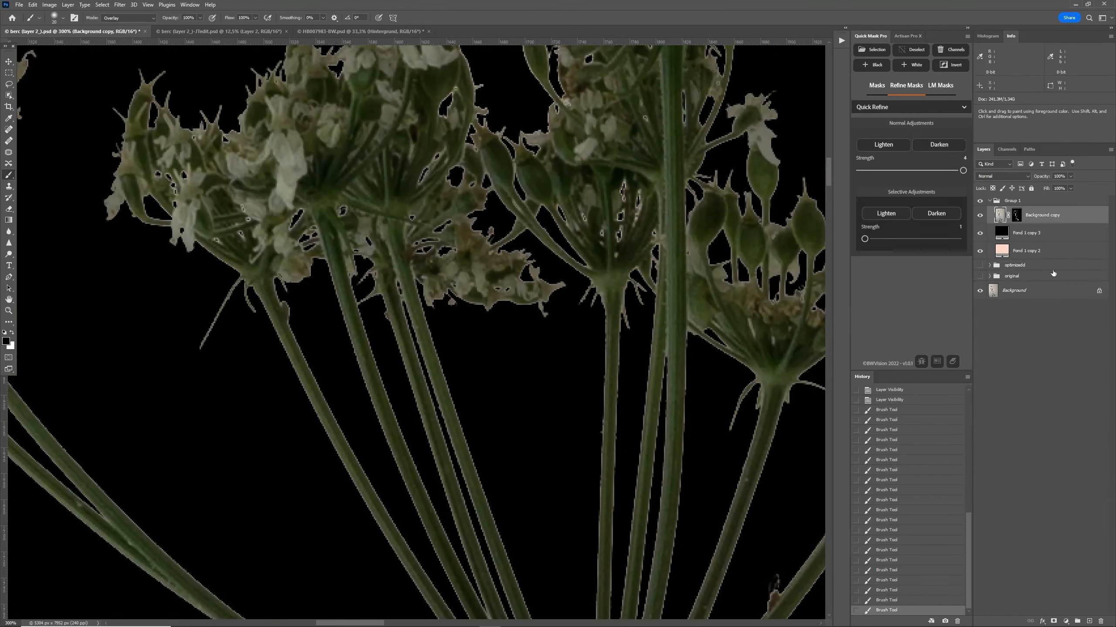
left_click(1017, 216)
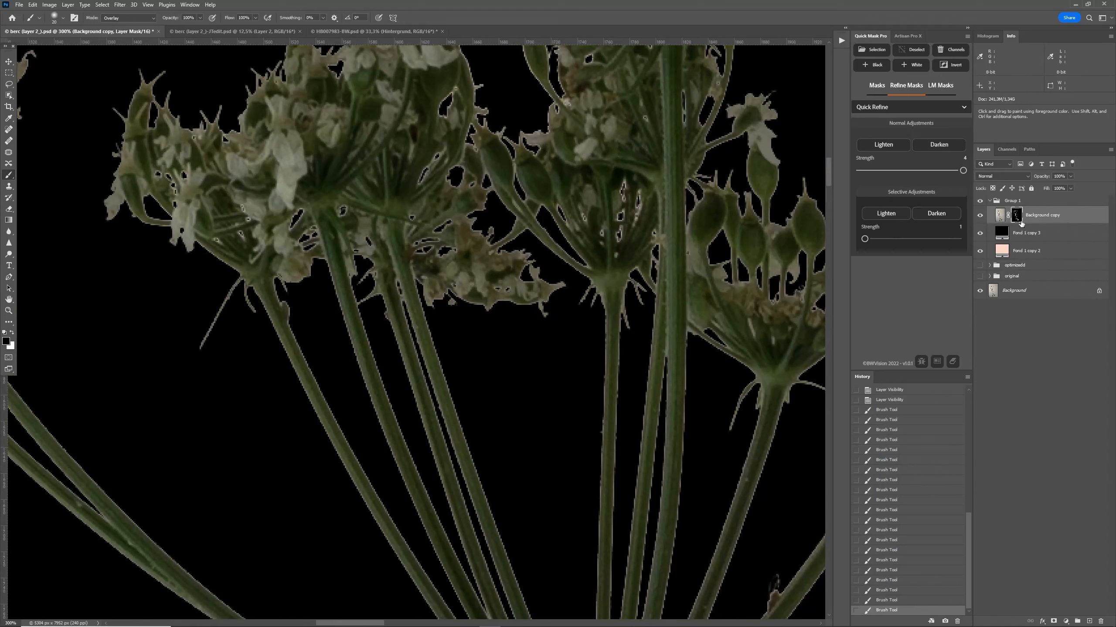
left_click(1000, 216)
left_click(1017, 216)
mouse_move(479, 205)
left_mouse_down()
mouse_move(459, 219)
mouse_move(455, 172)
left_mouse_up()
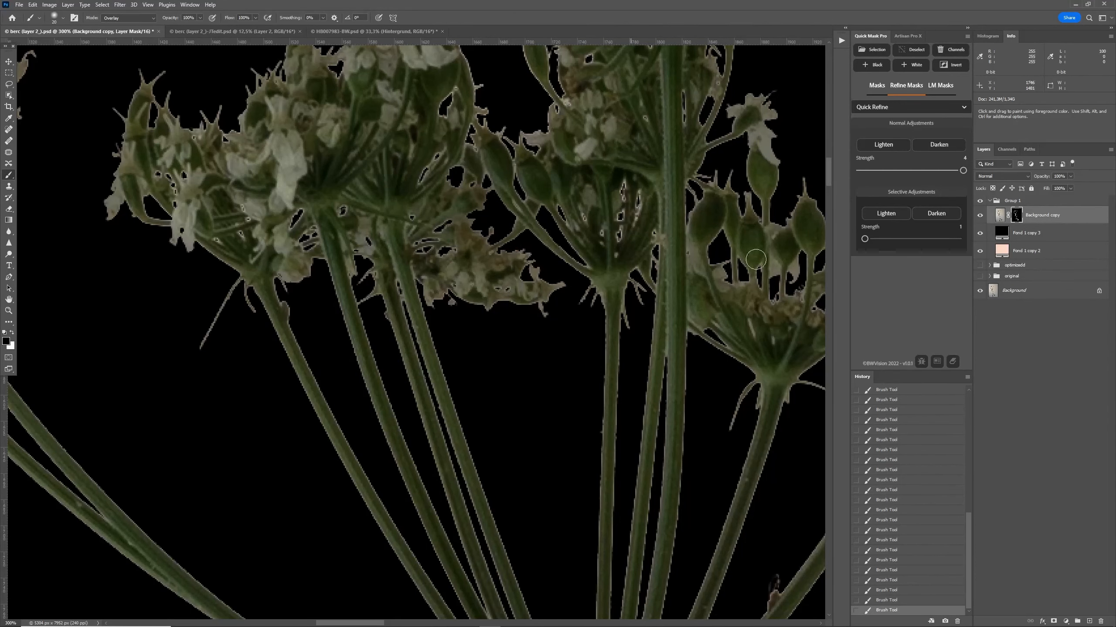
key("ctrl+0")
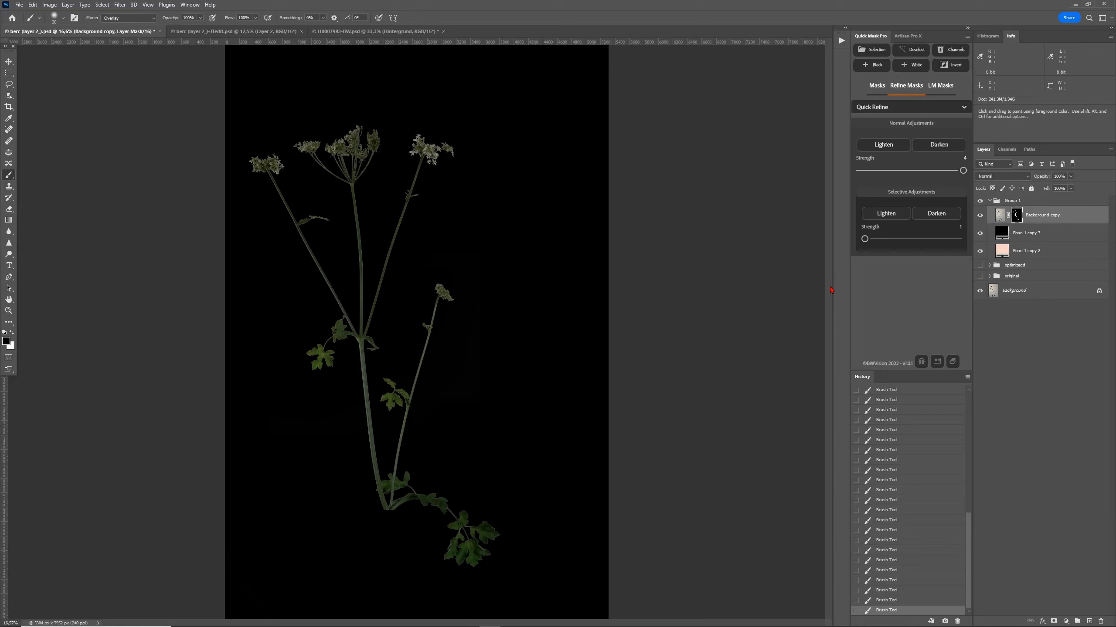
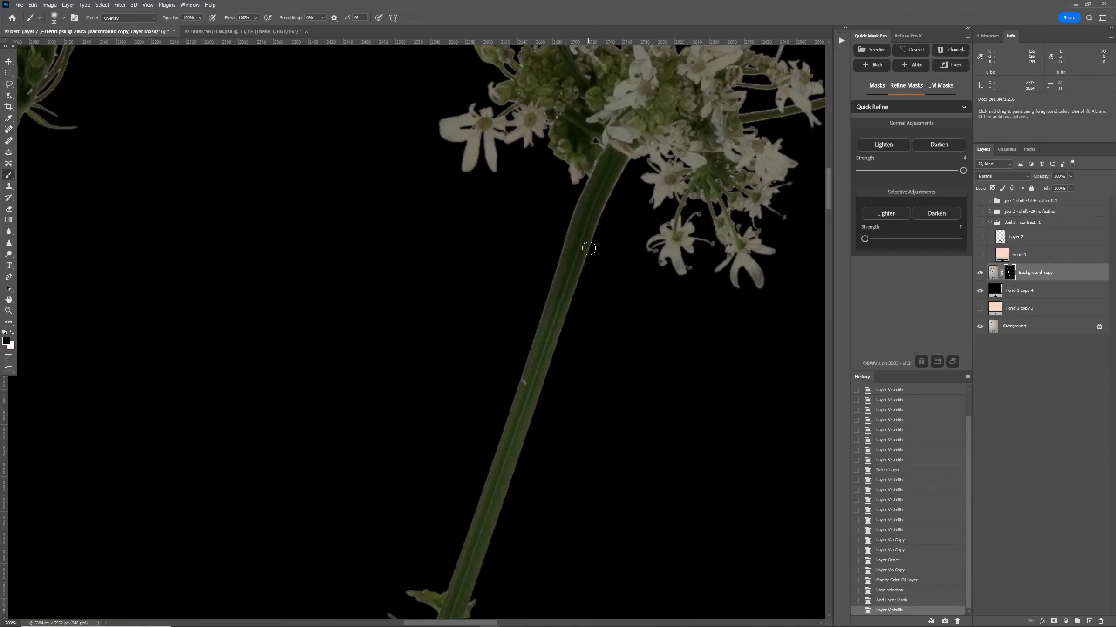
Paint black in Overlay mode on the Background copy's mask along both edges of the stem below the white flower head.
mouse_move(563, 338)
left_mouse_down()
mouse_move(580, 236)
mouse_move(610, 189)
mouse_move(575, 204)
left_mouse_up()
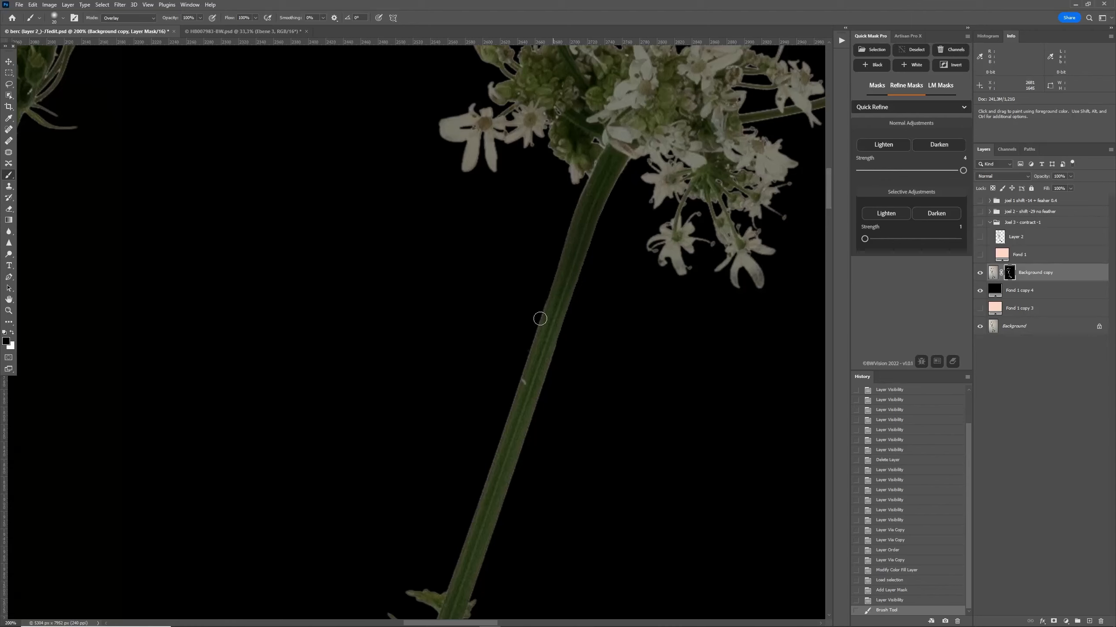
left_click_drag(514, 402, 534, 366)
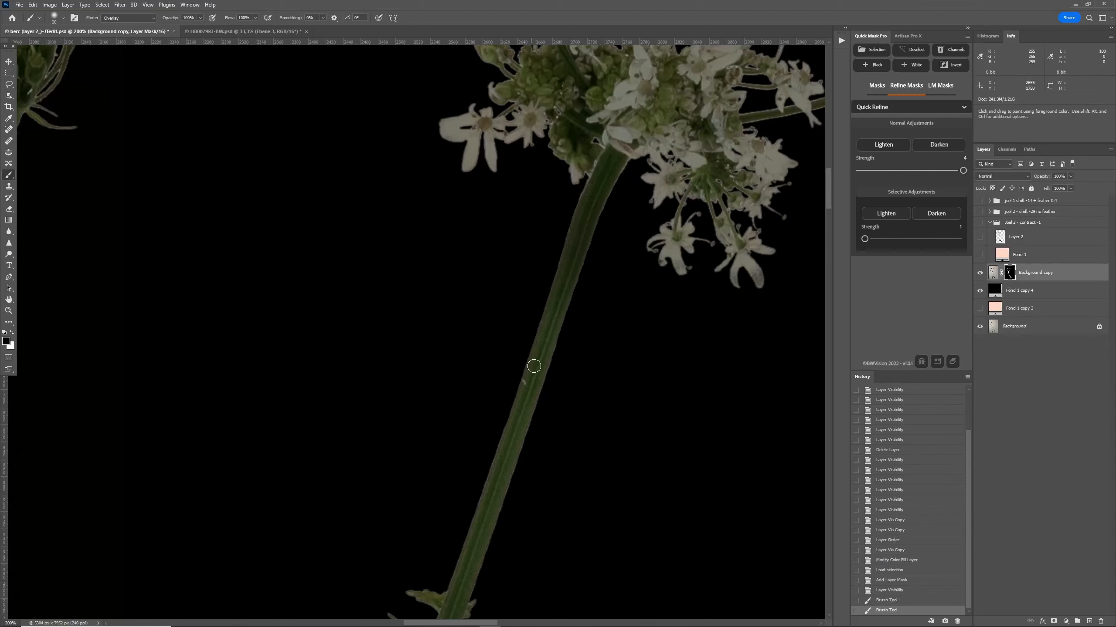
key("ctrl+plus")
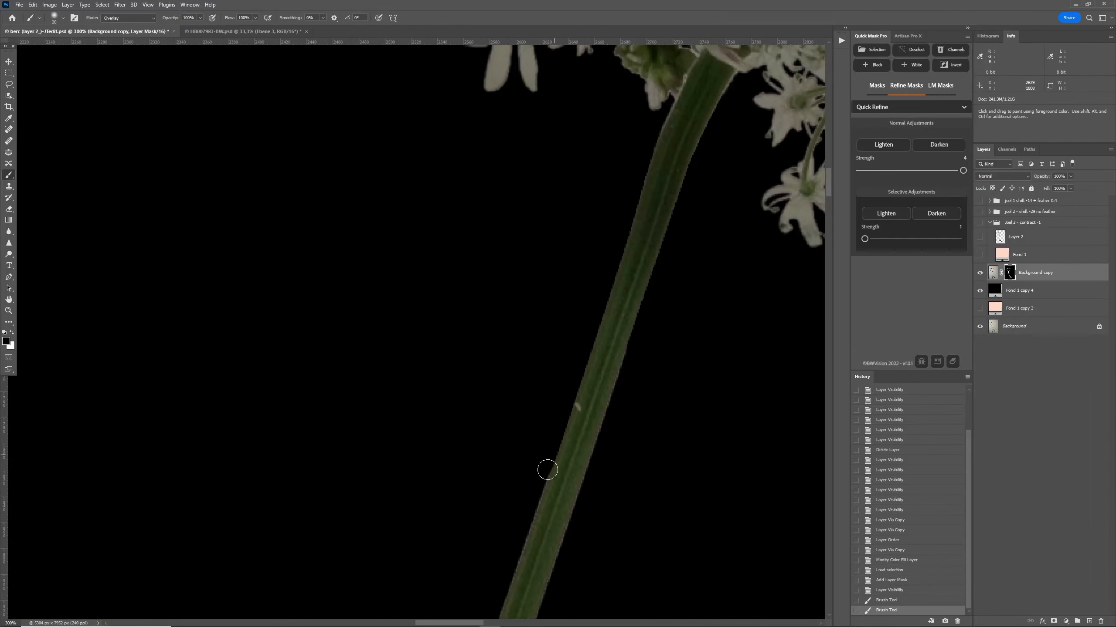
left_click_drag(509, 575, 539, 532)
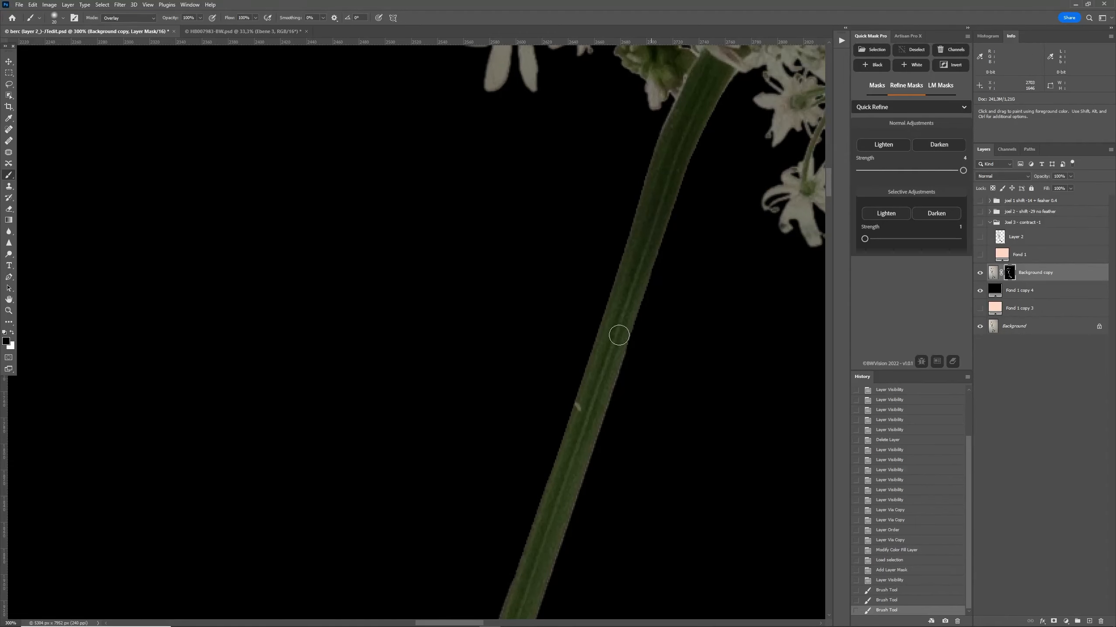
left_click_drag(556, 561, 552, 573)
scroll(650, 361, "up", 3)
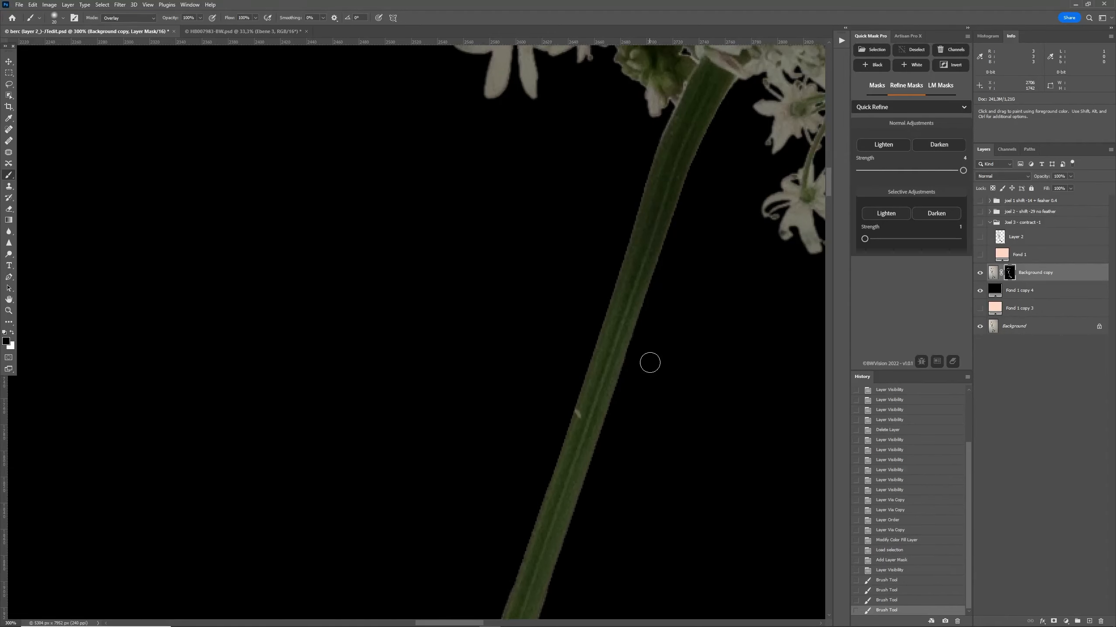
mouse_move(681, 192)
left_mouse_down()
mouse_move(663, 206)
mouse_move(613, 356)
left_mouse_up()
left_click_drag(730, 159, 617, 436)
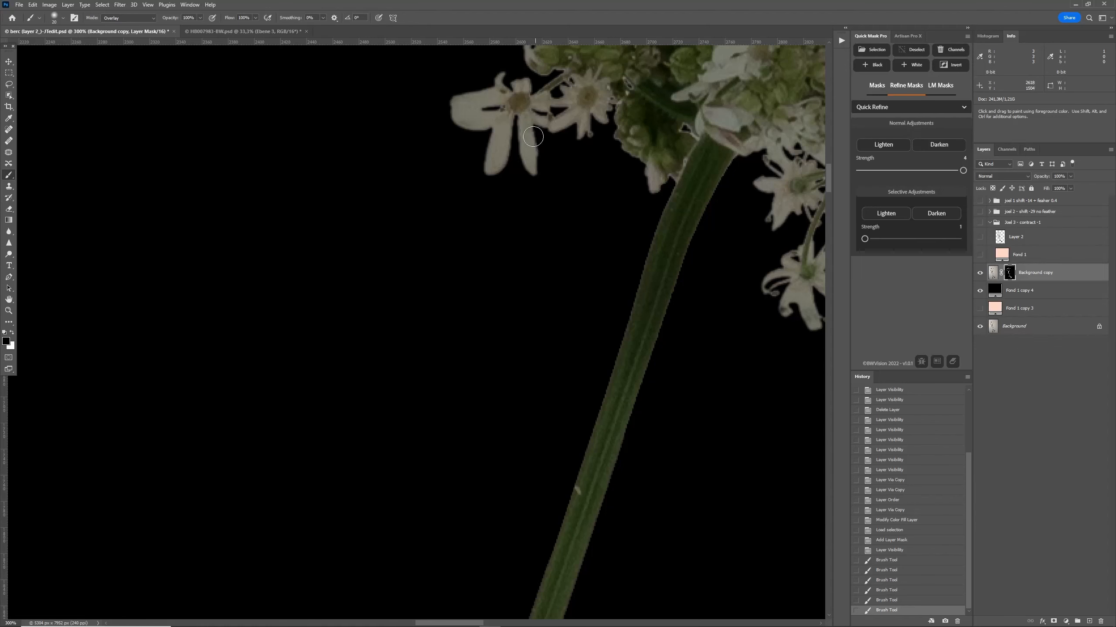
Paint black in Overlay mode on the mask around the white petals, buds and small gaps on the flower head's left side.
left_click_drag(535, 132, 531, 179)
scroll(577, 207, "up", 3)
scroll(579, 214, "up", 3)
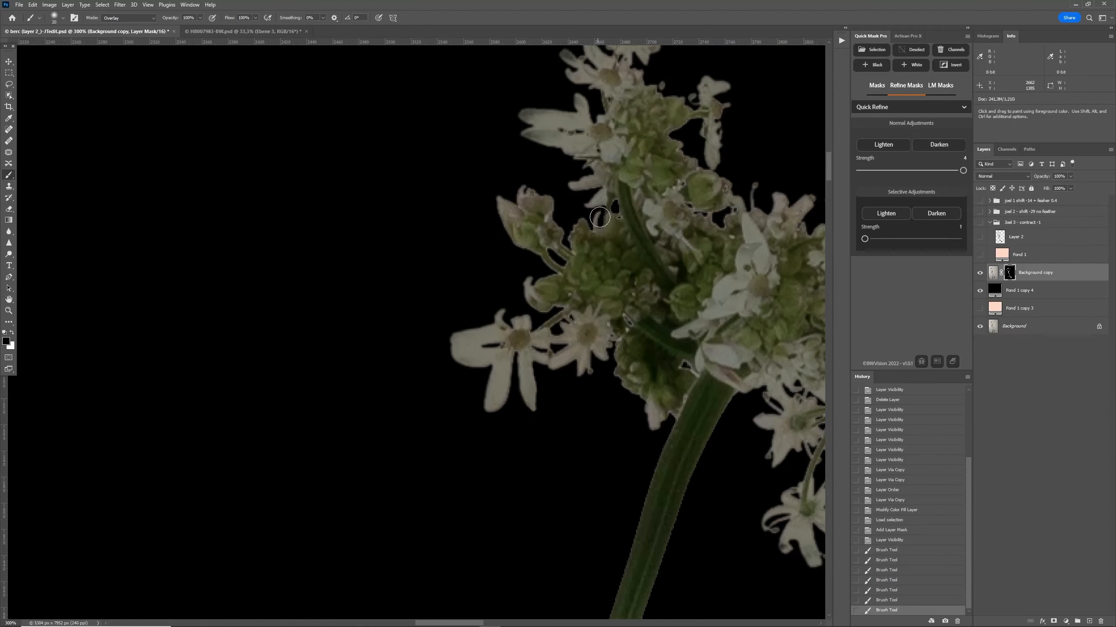
mouse_move(563, 274)
left_mouse_down()
mouse_move(574, 241)
mouse_move(545, 210)
mouse_move(508, 233)
mouse_move(551, 261)
left_mouse_up()
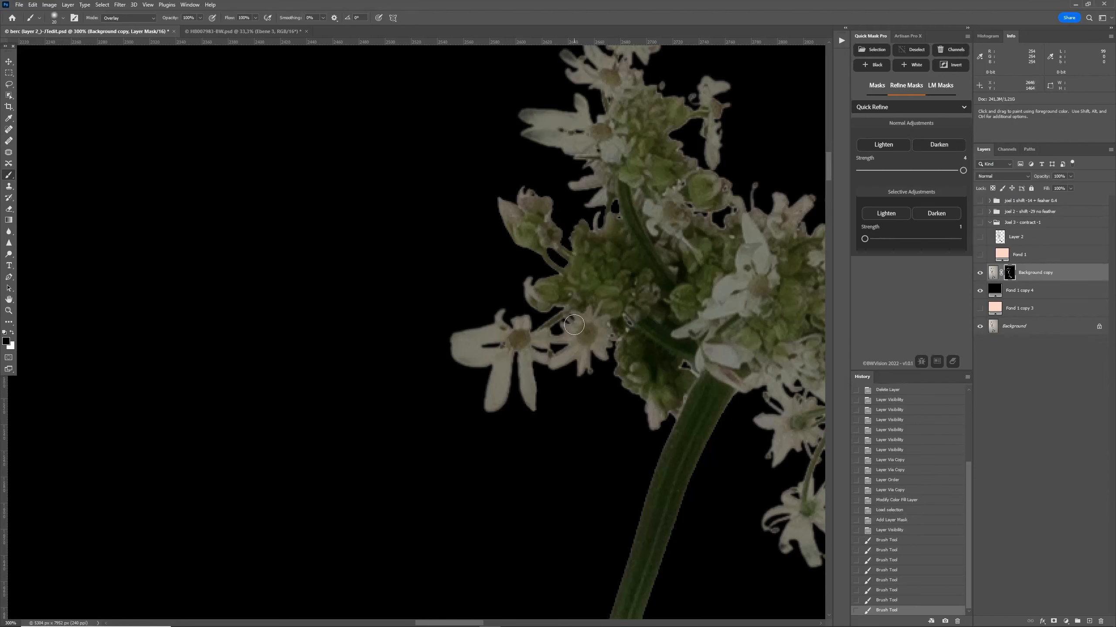
mouse_move(573, 326)
left_mouse_down()
mouse_move(544, 329)
mouse_move(568, 317)
mouse_move(549, 313)
mouse_move(576, 324)
mouse_move(578, 272)
mouse_move(545, 219)
left_mouse_up()
mouse_move(562, 275)
left_mouse_down()
mouse_move(491, 194)
mouse_move(532, 197)
mouse_move(580, 262)
mouse_move(578, 220)
mouse_move(611, 210)
left_mouse_up()
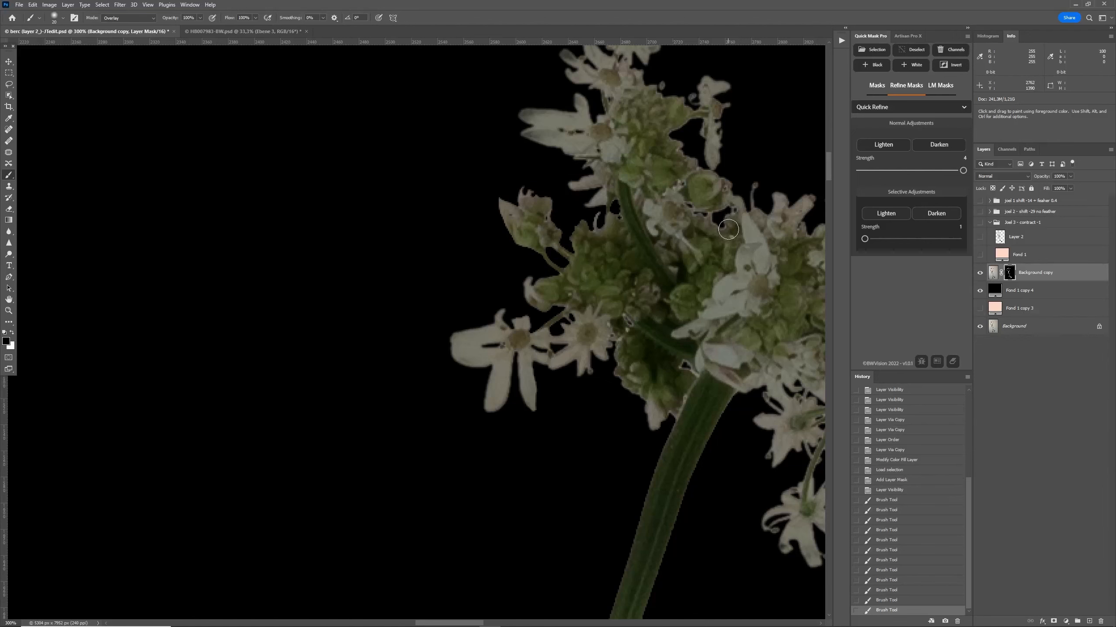
mouse_move(729, 230)
left_mouse_down()
mouse_move(738, 205)
mouse_move(715, 218)
mouse_move(724, 241)
mouse_move(670, 189)
left_mouse_up()
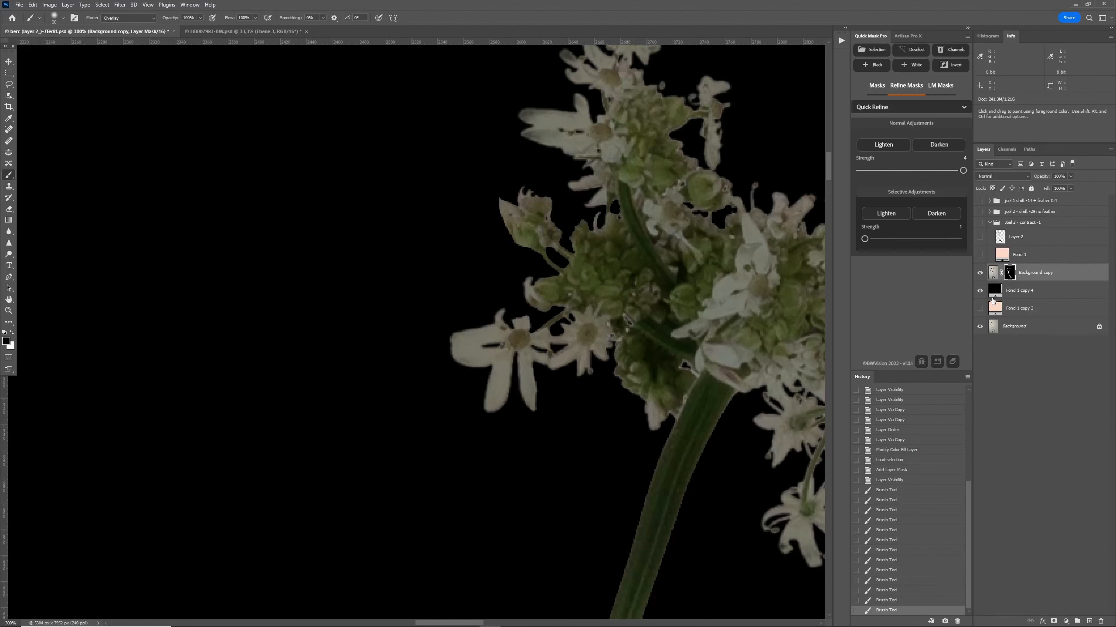
Check the original backdrop by briefly hiding the black fill layer, and touch up the flower gaps and stem edges with black Overlay strokes.
left_click(980, 292)
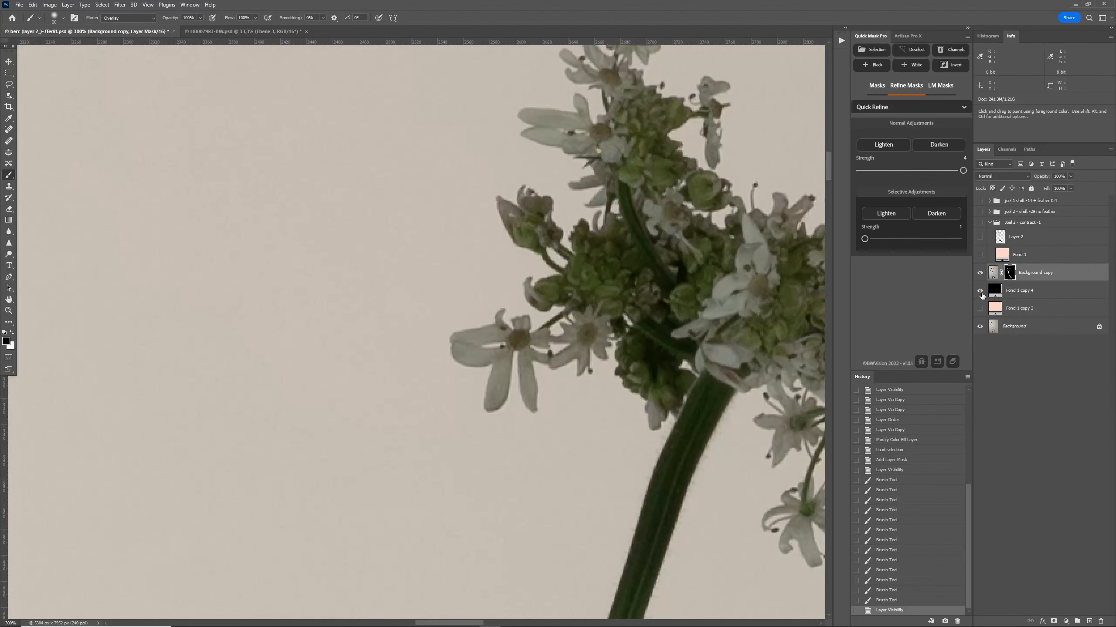
left_click(981, 292)
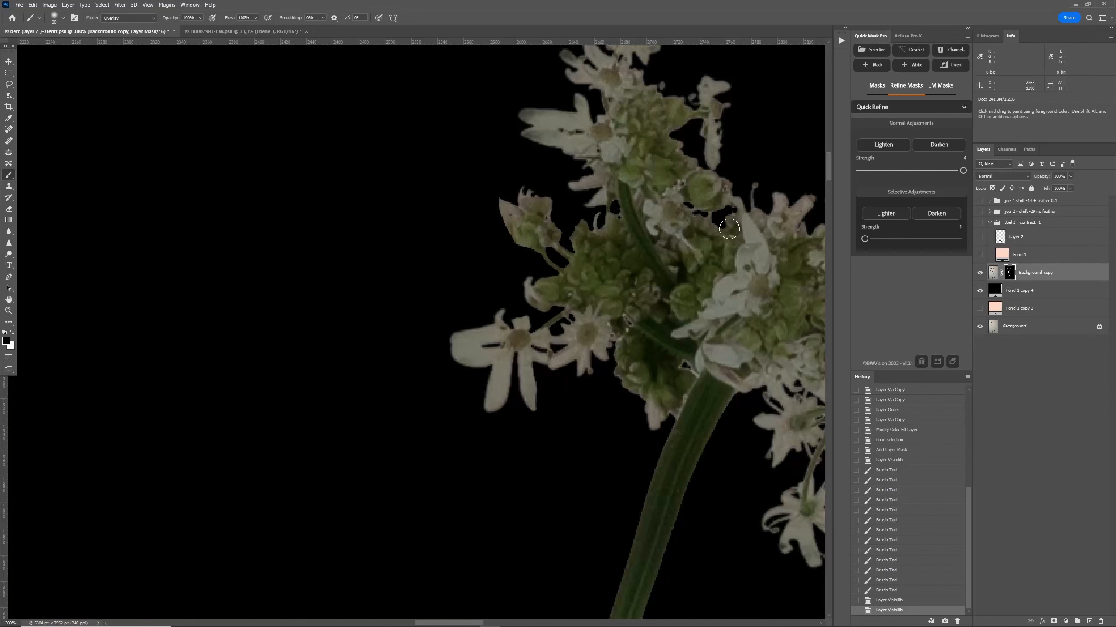
left_click(670, 245)
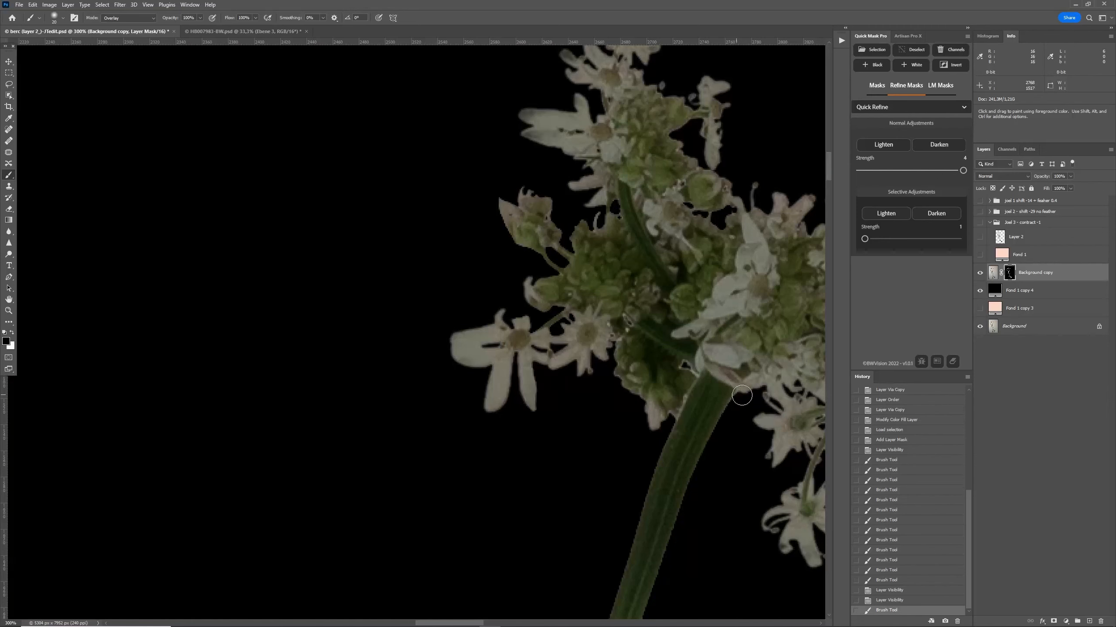
left_click(651, 596)
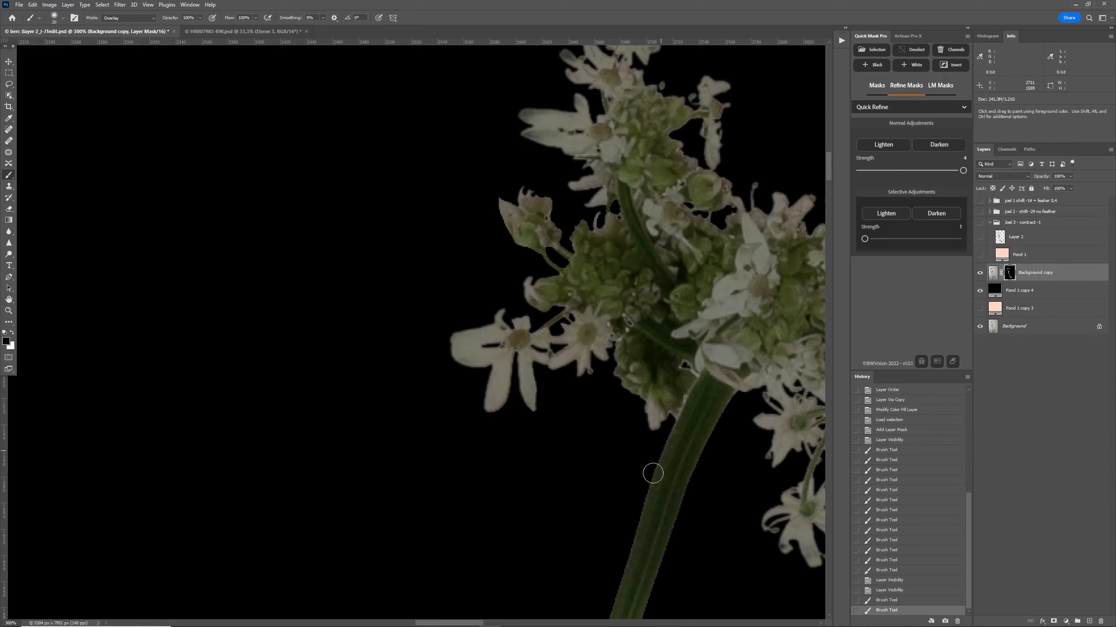
left_click(619, 587)
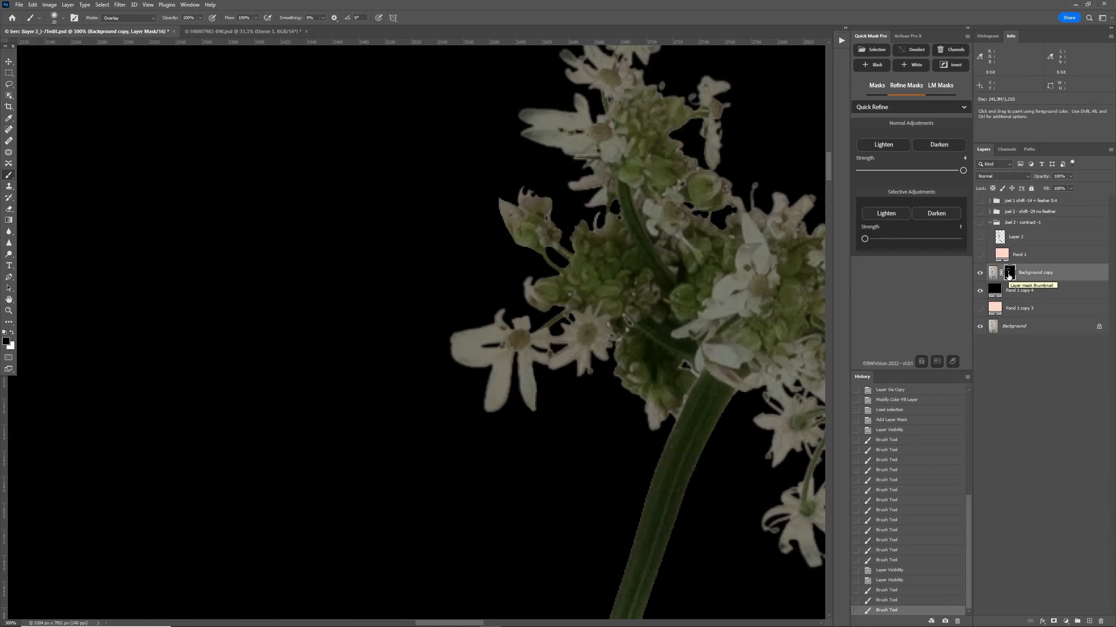
Compare which channels are active when the Background copy's mask is targeted and when its image is targeted.
left_click(1011, 150)
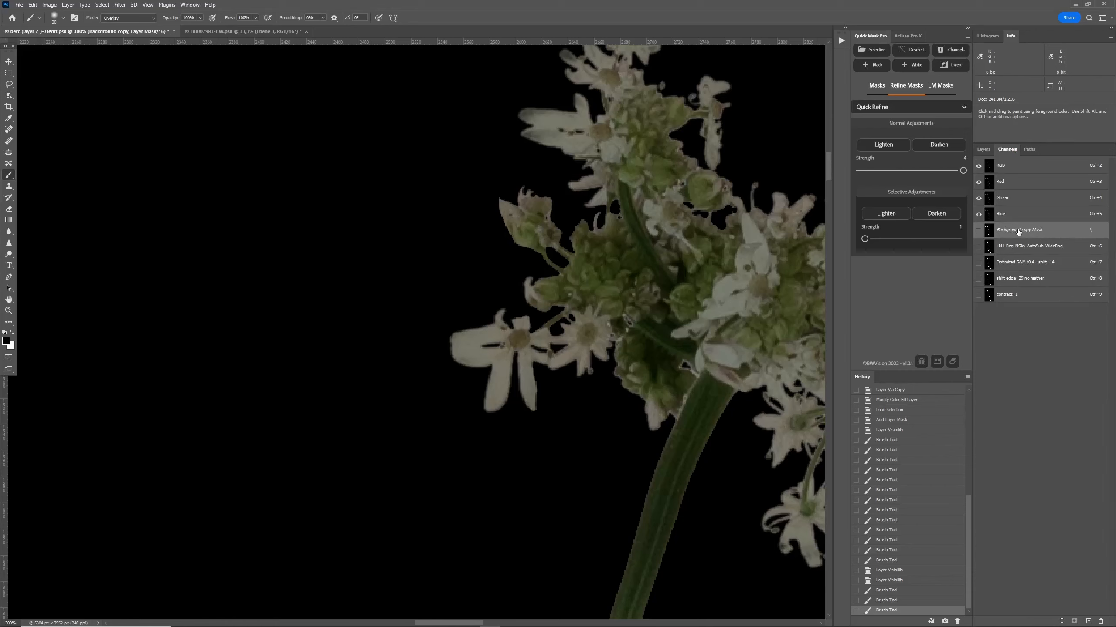
left_click(984, 150)
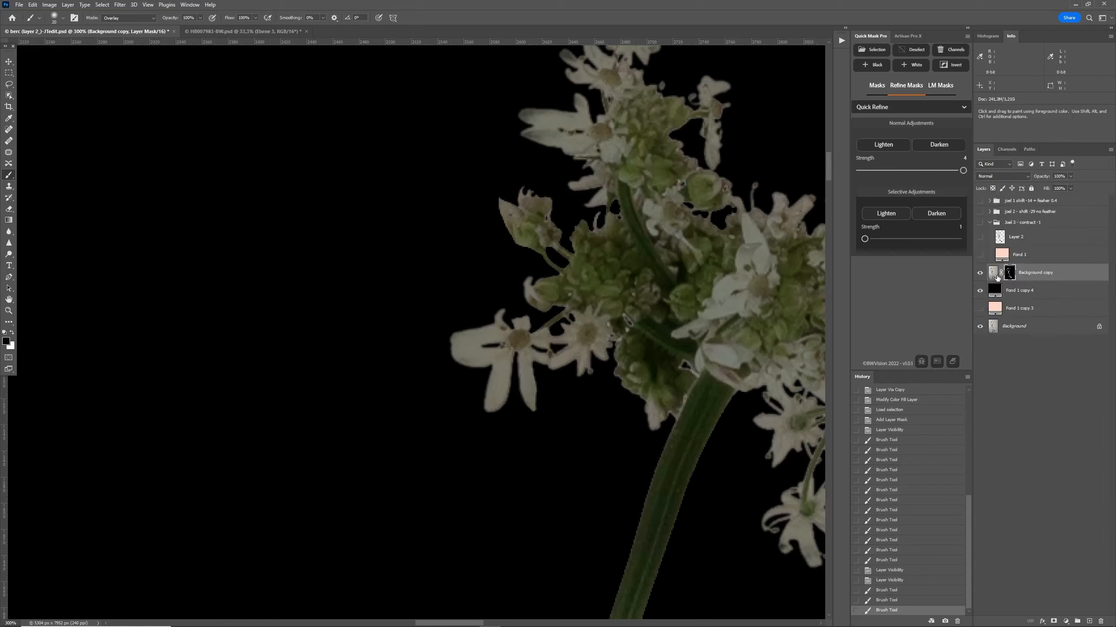
left_click(996, 276)
left_click(1005, 152)
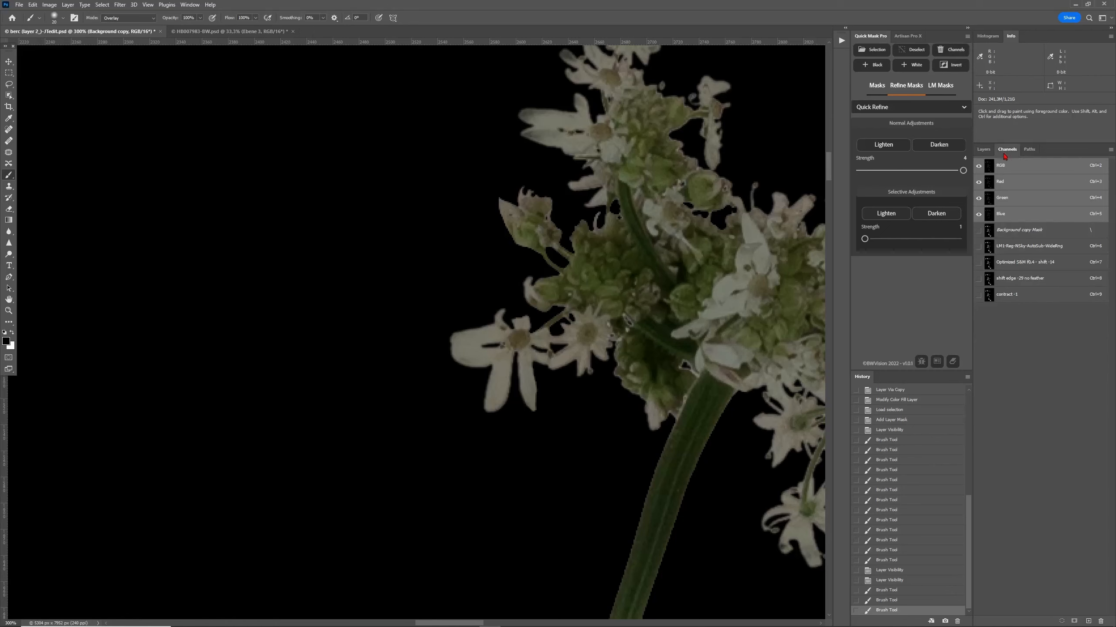
left_click(1021, 236)
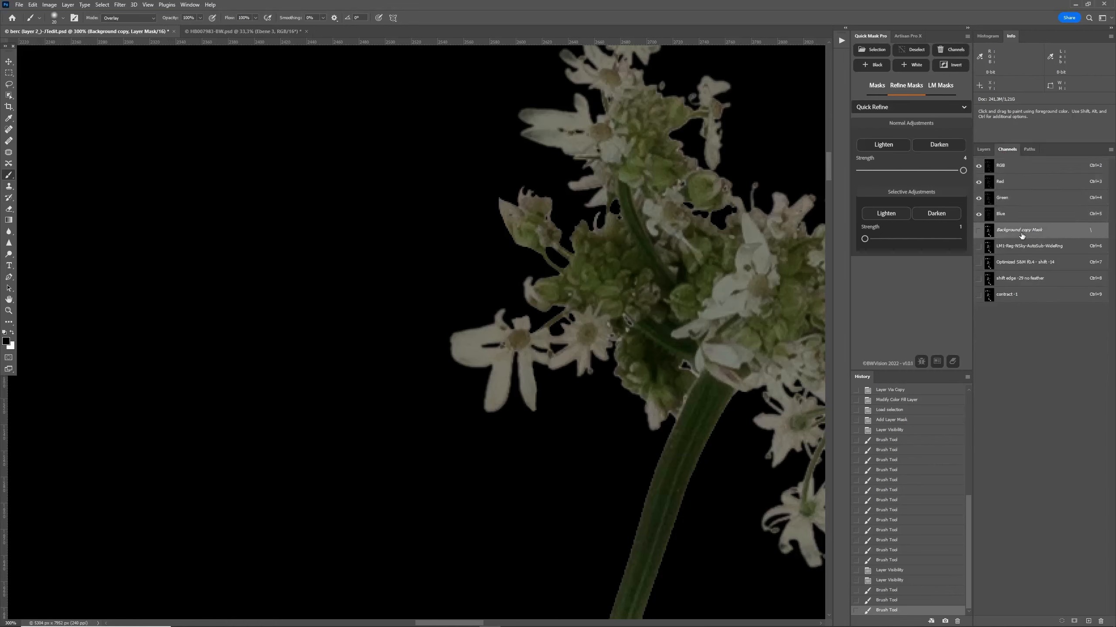
left_click(1021, 169)
left_click(984, 149)
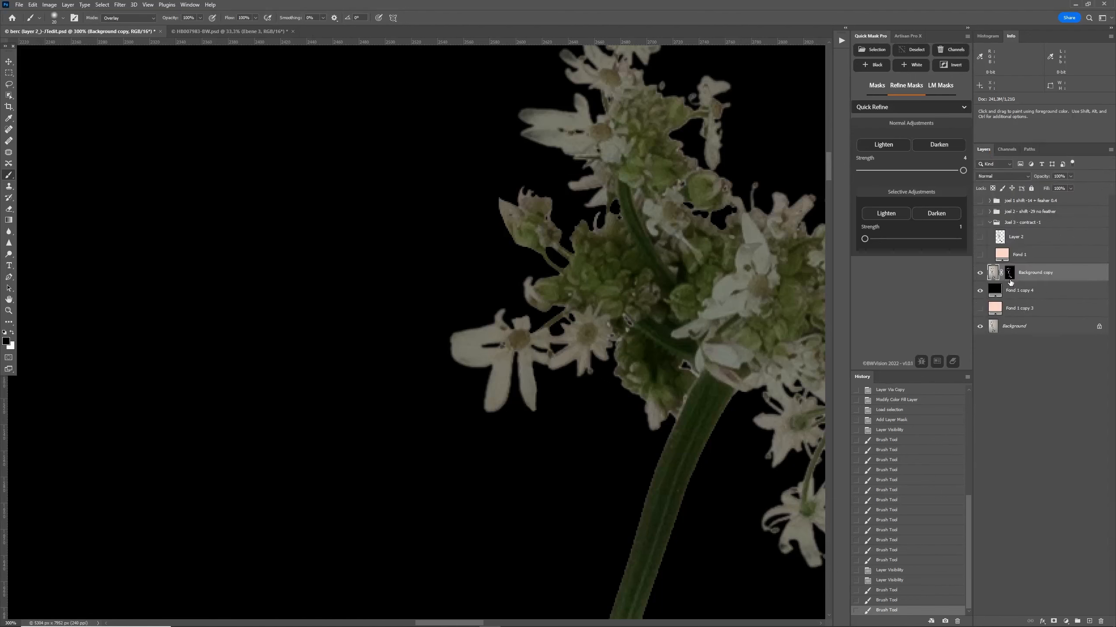
Duplicate the Background copy's layer mask as a saved alpha channel in the same document, keeping the default name.
left_click(1010, 275)
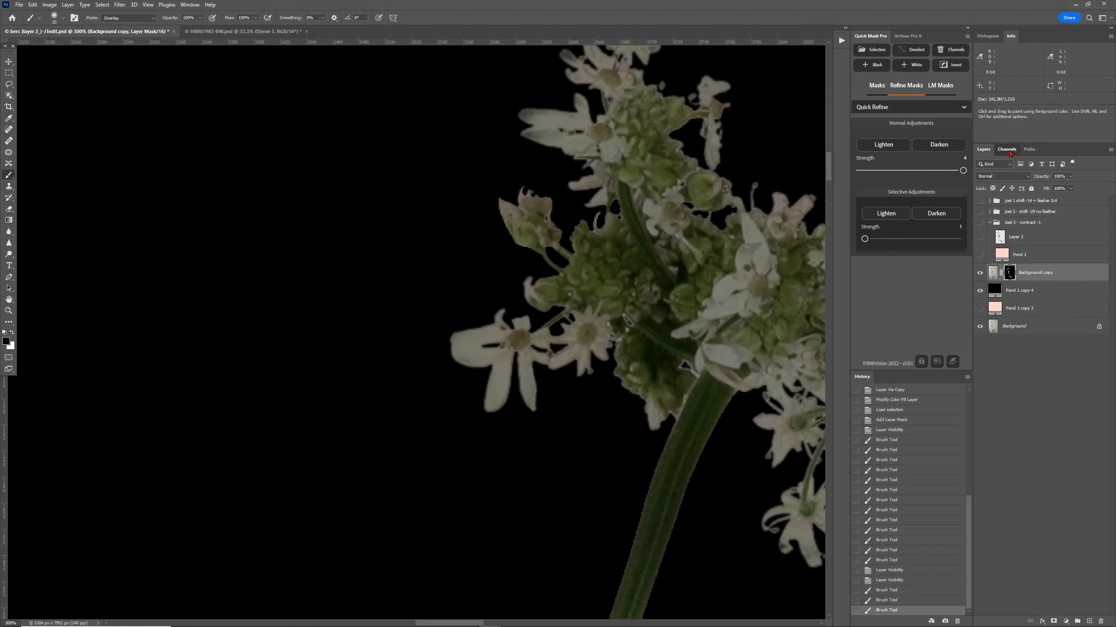
left_click(1007, 149)
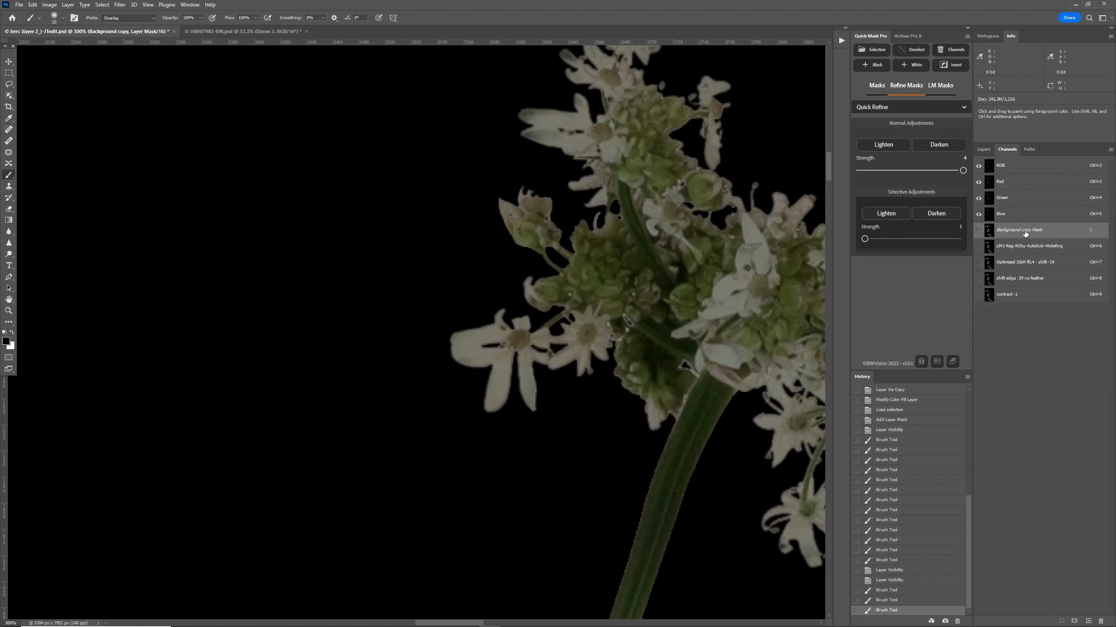
right_click(1024, 233)
left_click(1033, 241)
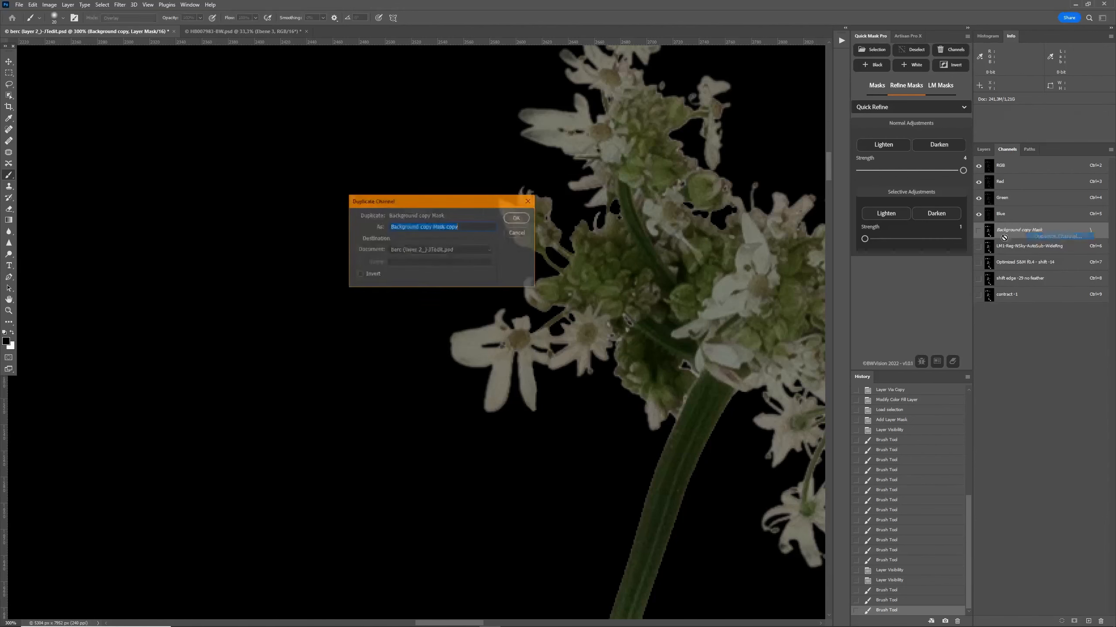
left_click(518, 219)
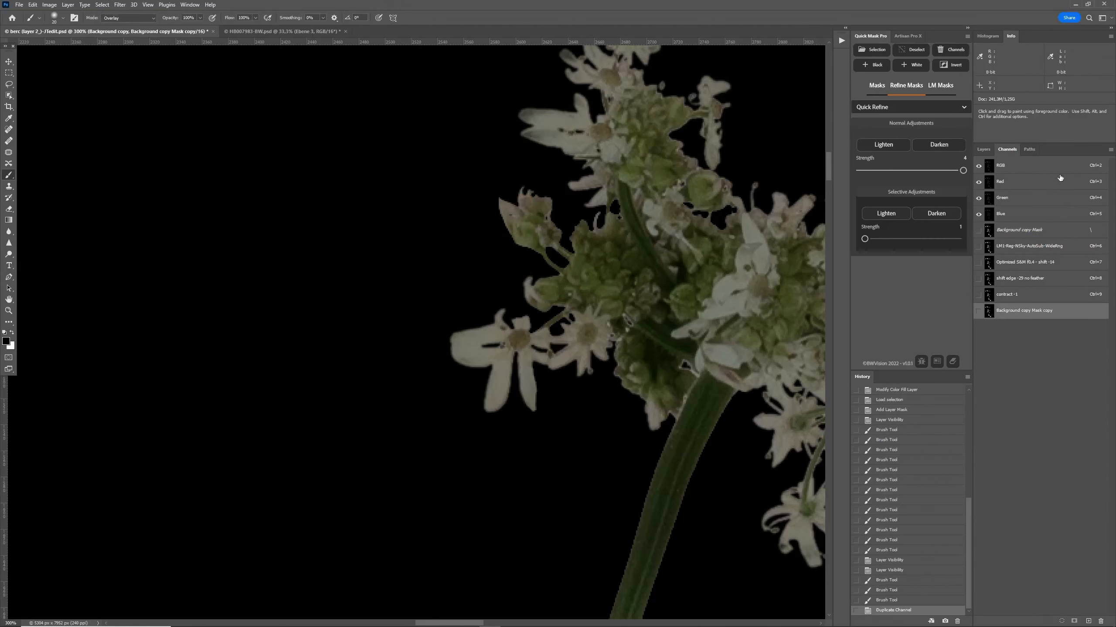
Compare the channels listed when the Background layer is targeted and when the Background copy's mask is targeted.
left_click(984, 150)
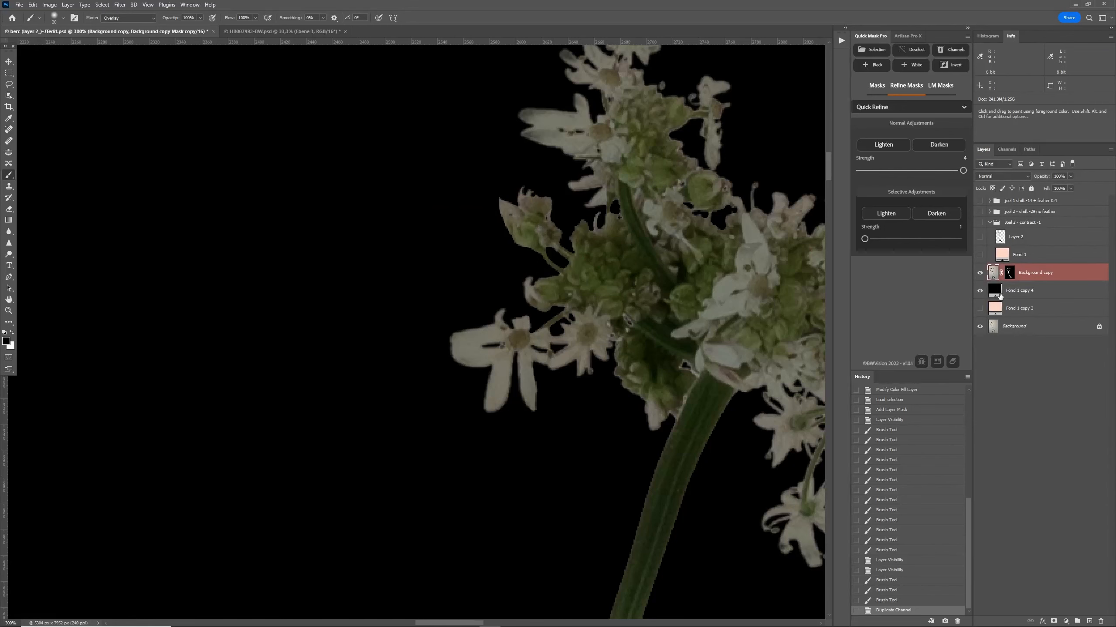
left_click(998, 295)
left_click(995, 310)
left_click(992, 326)
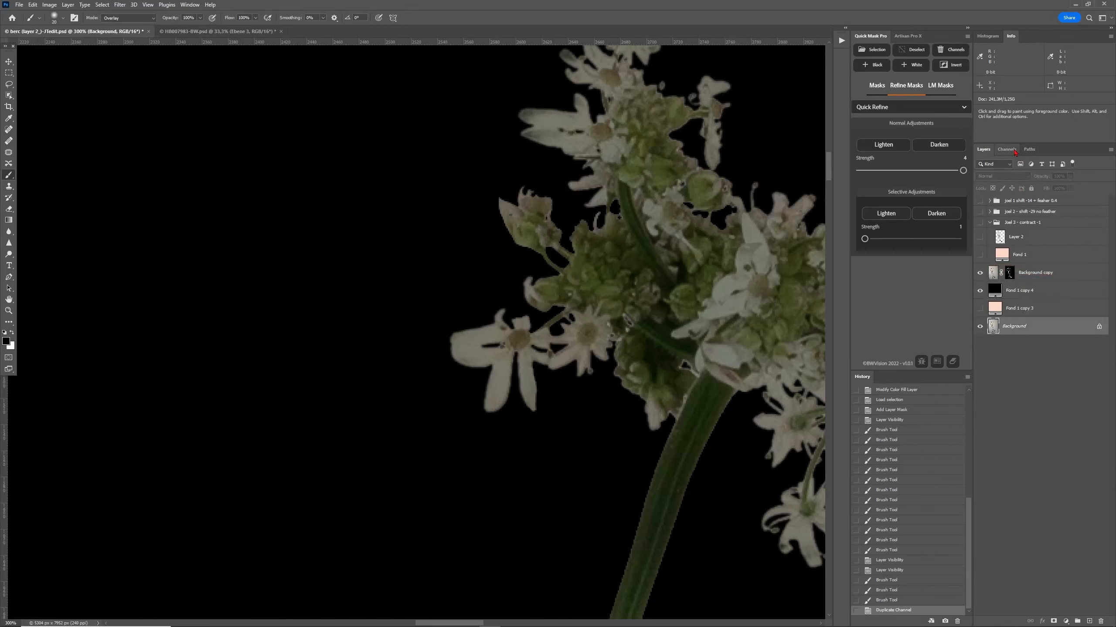
left_click(1009, 150)
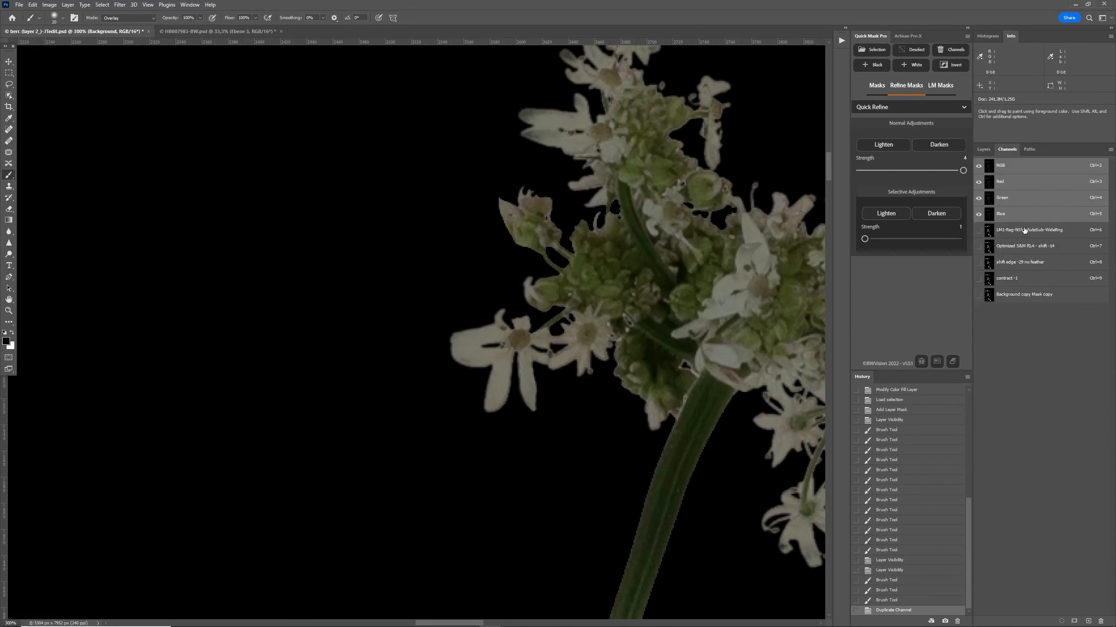
left_click(983, 149)
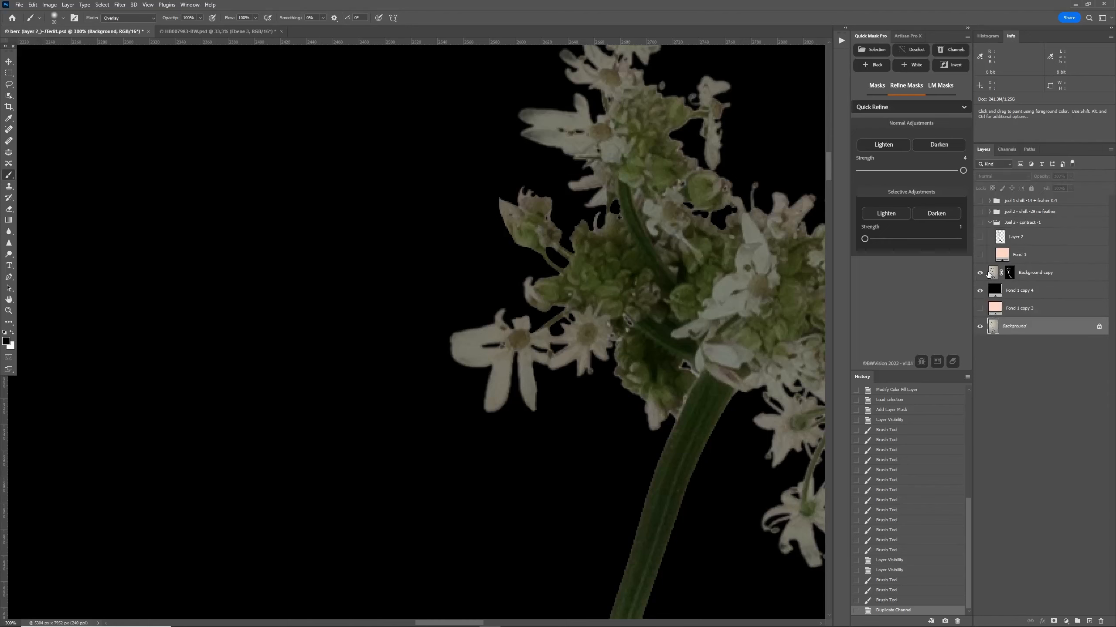
left_click(994, 273)
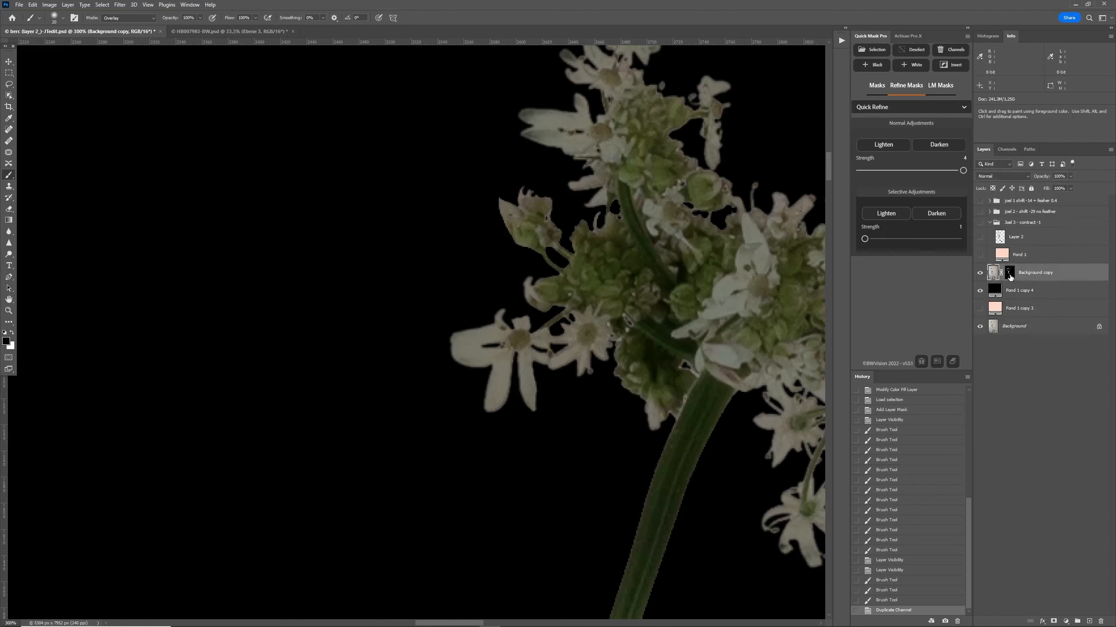
left_click(1009, 273)
left_click(1008, 150)
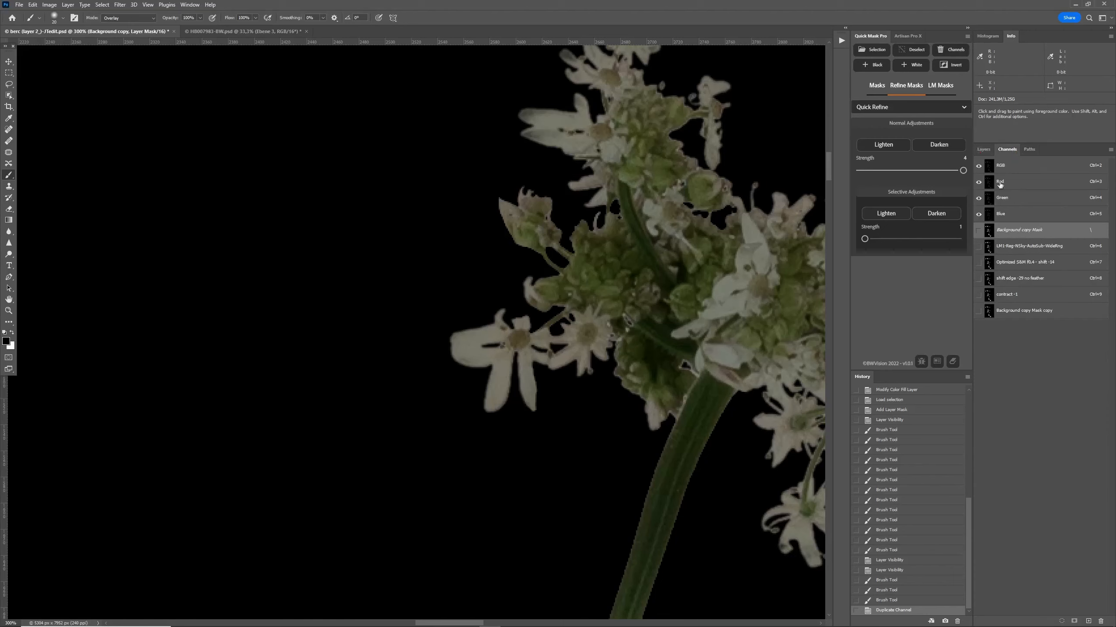
left_click(983, 150)
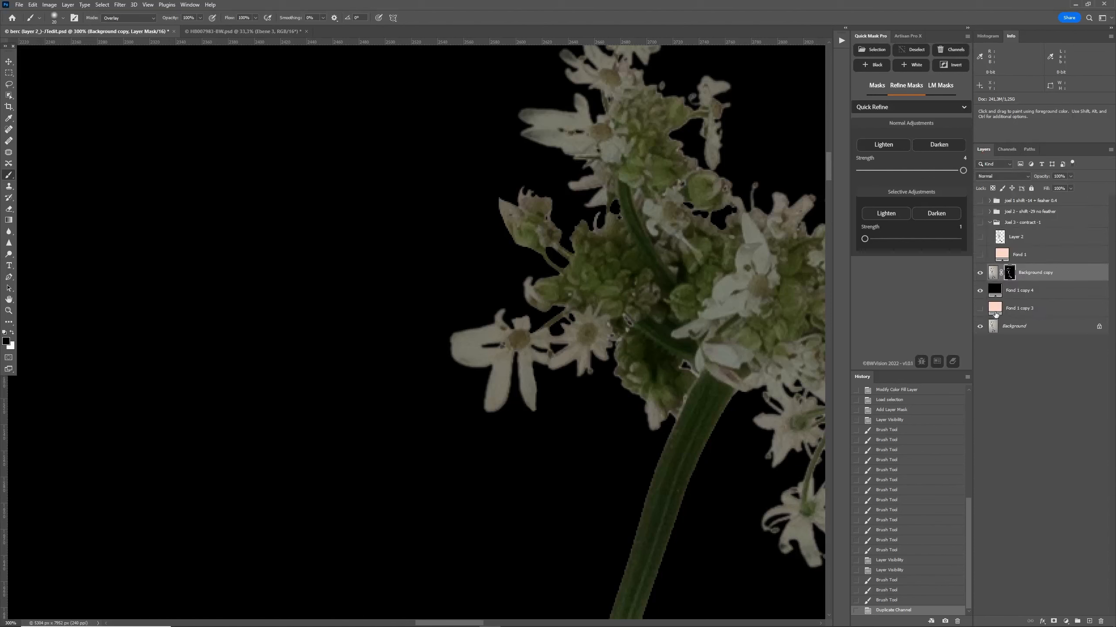
Target the Background layer and inspect the duplicated mask channel on its own, from the flower head detail to the whole plant.
left_click(994, 331)
left_click(1006, 149)
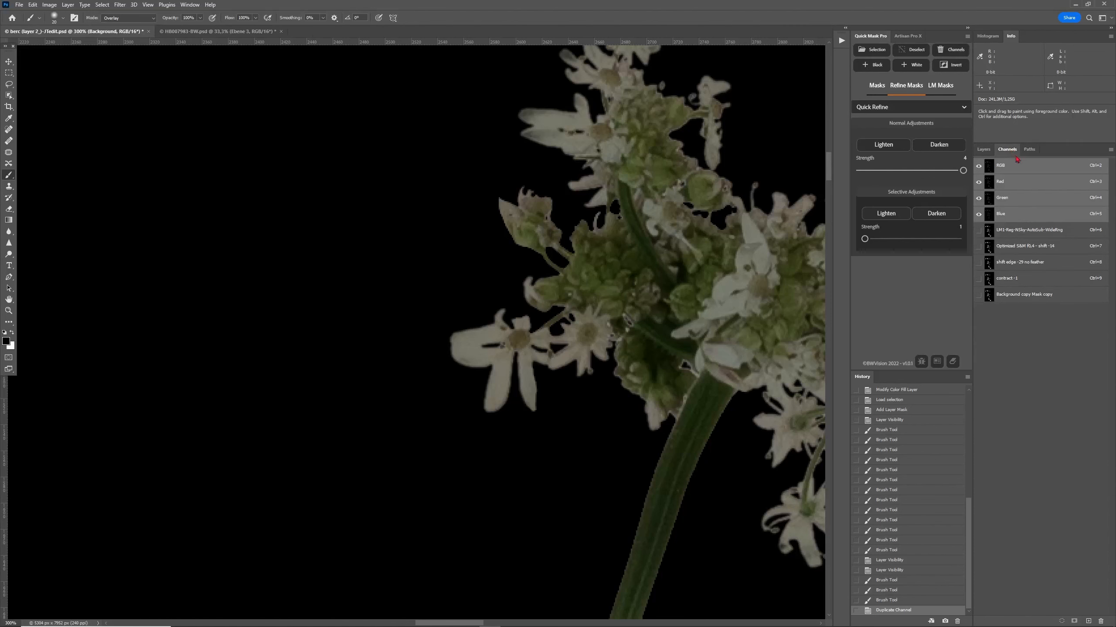
left_click(1027, 295)
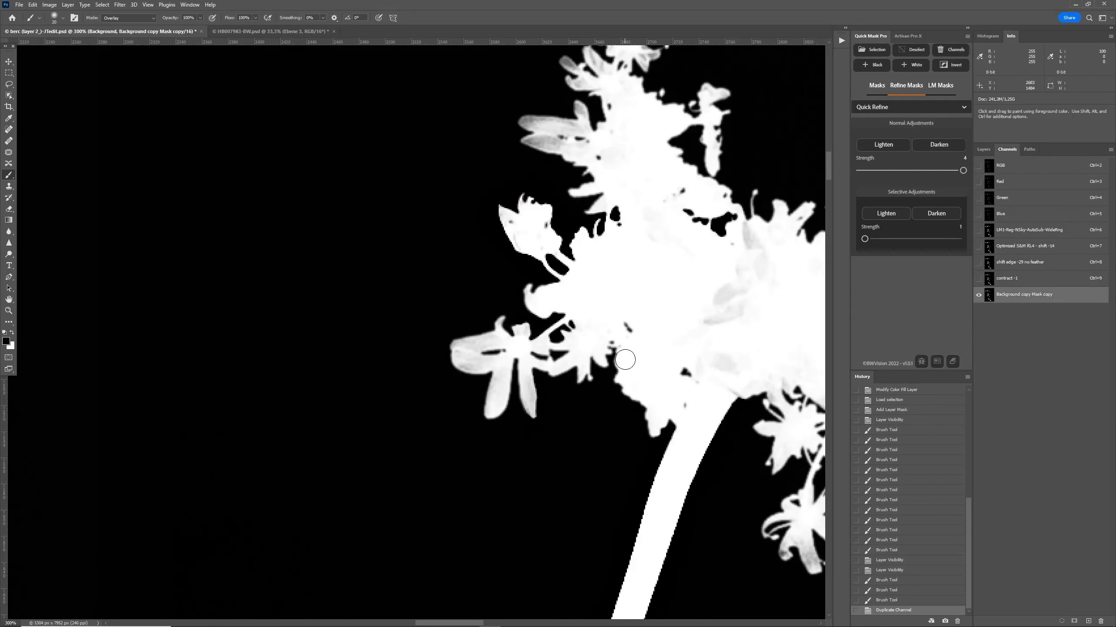
scroll(617, 358, "right", 5)
scroll(617, 357, "right", 3)
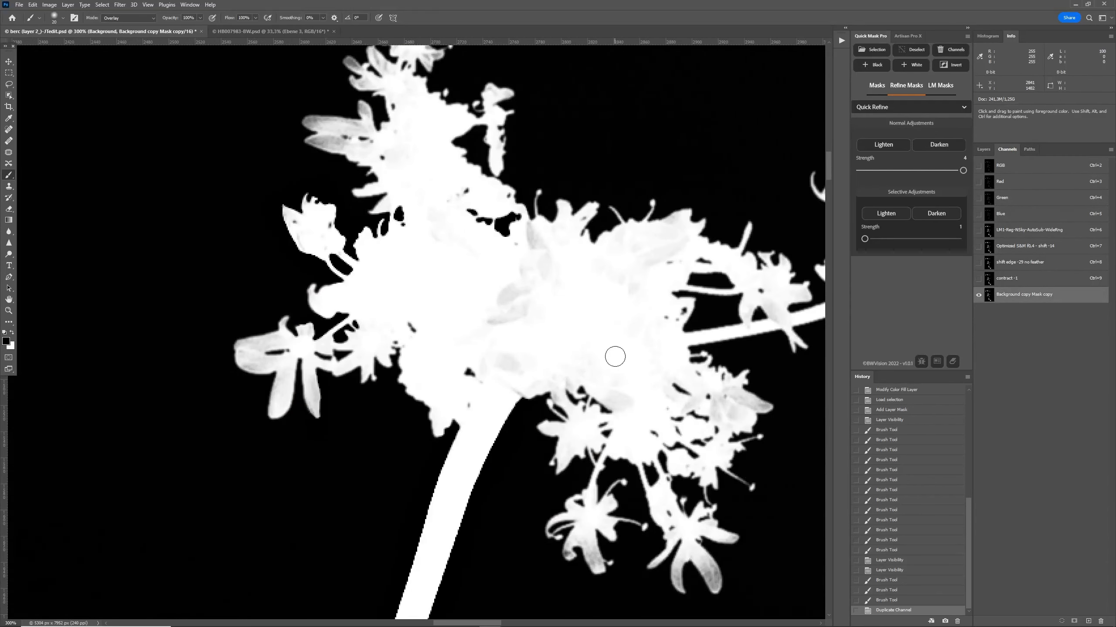
key("ctrl+0")
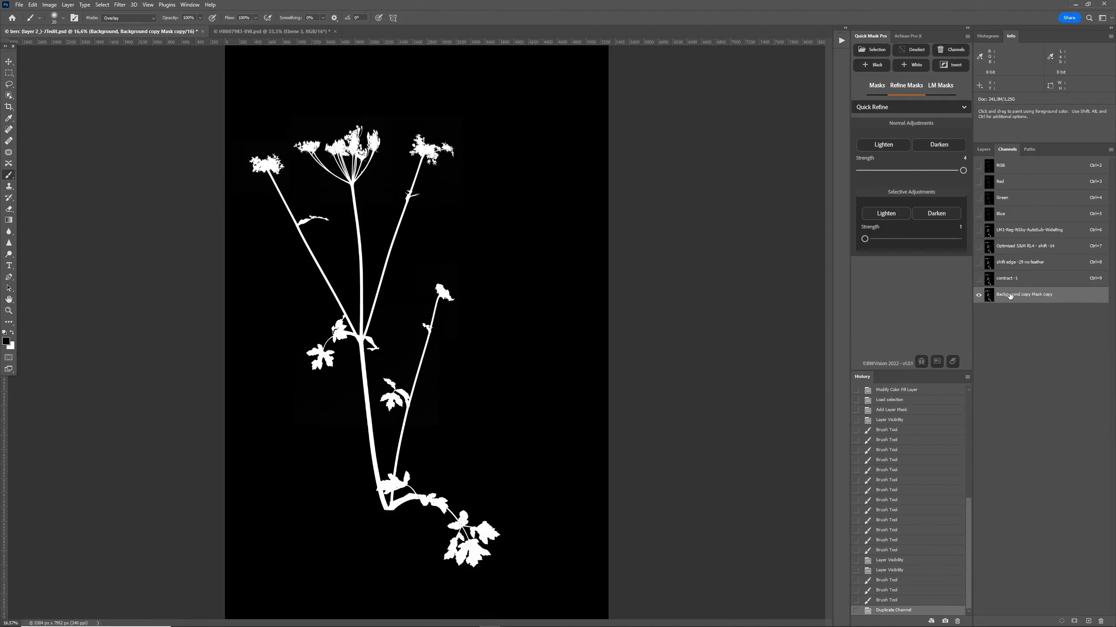